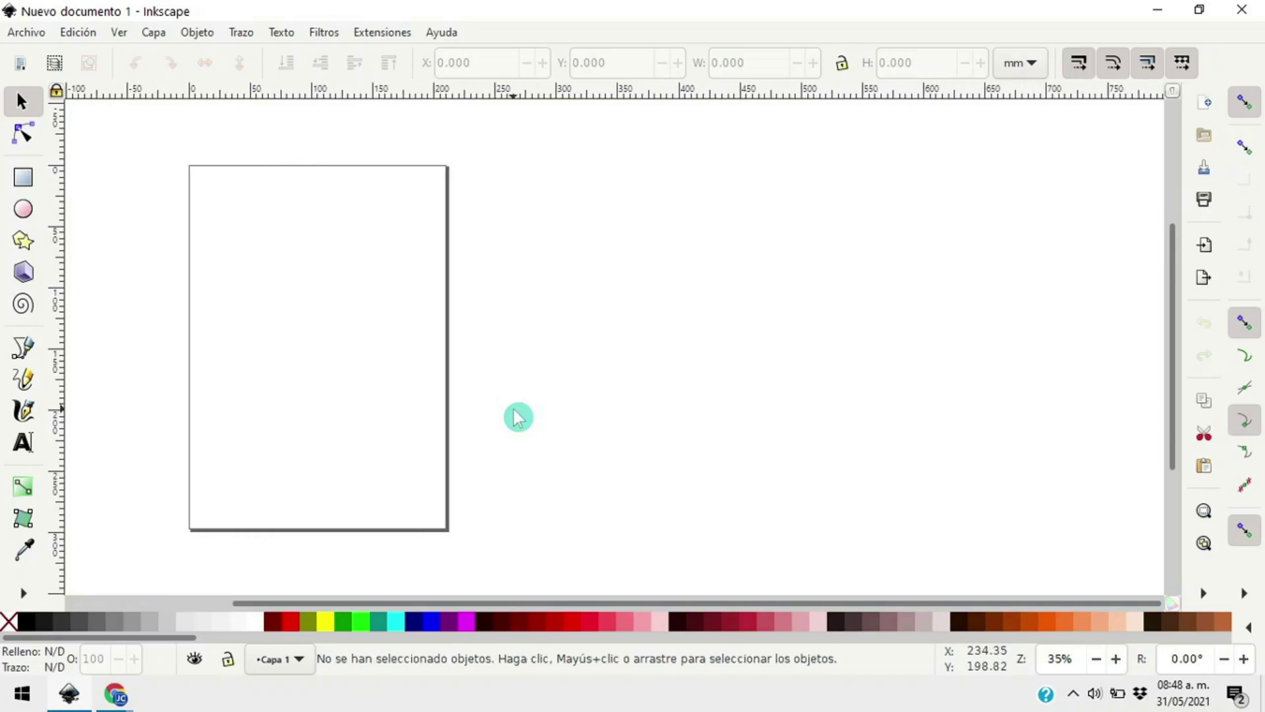
Open the tiled clones settings (Crear clones en mosaico) for the blank document
{"action": "scroll", "coordinate": [495, 413], "scroll_direction": "left", "scroll_amount": 1}
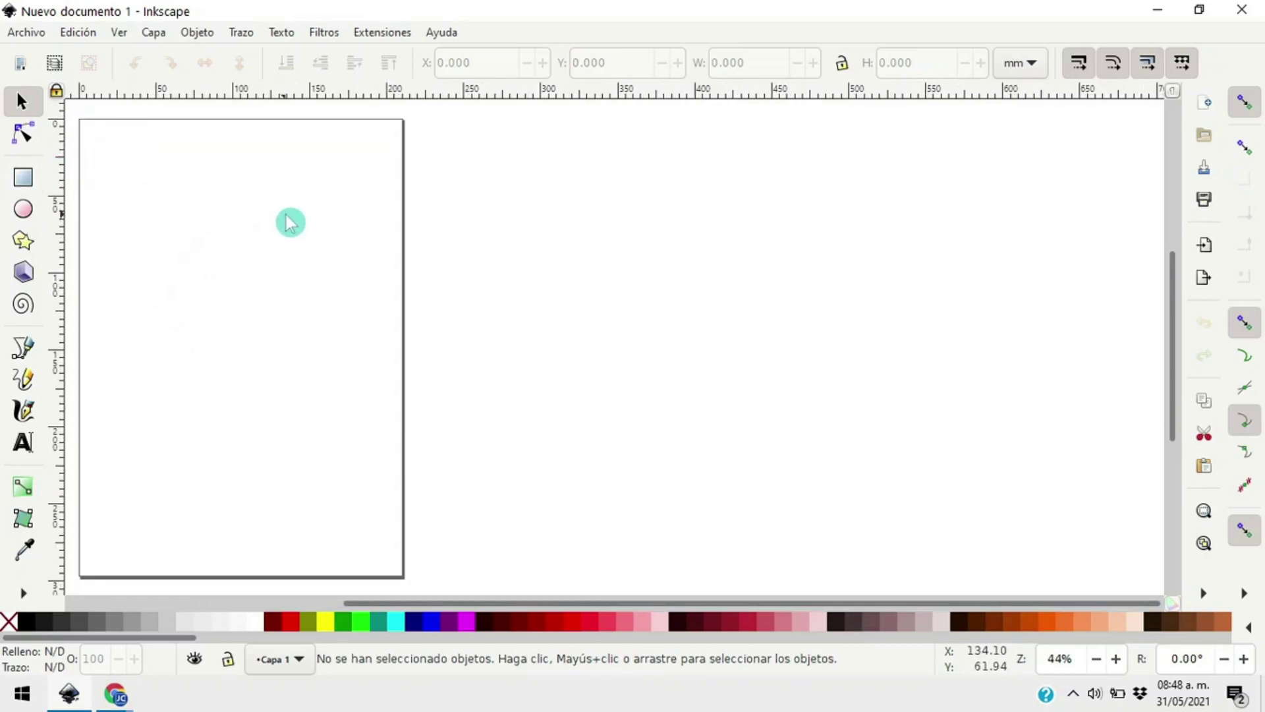
{"action": "left_click", "coordinate": [78, 32]}
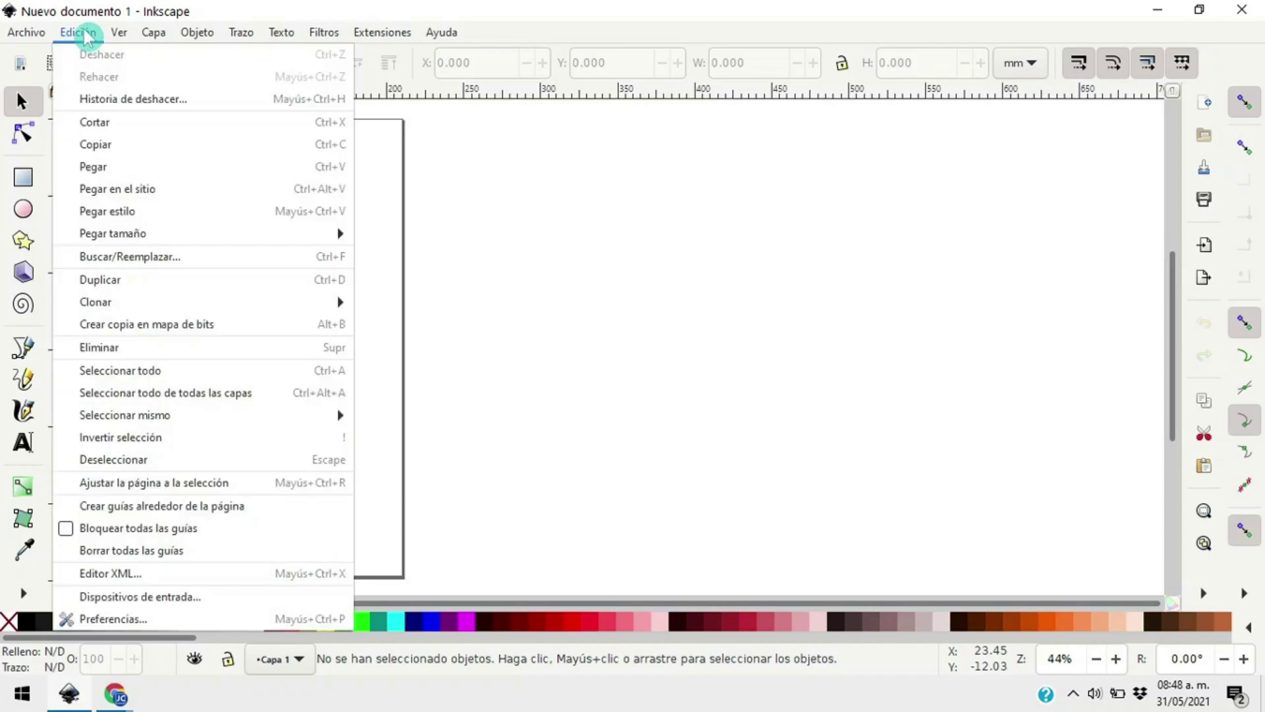
{"action": "mouse_move", "coordinate": [158, 302]}
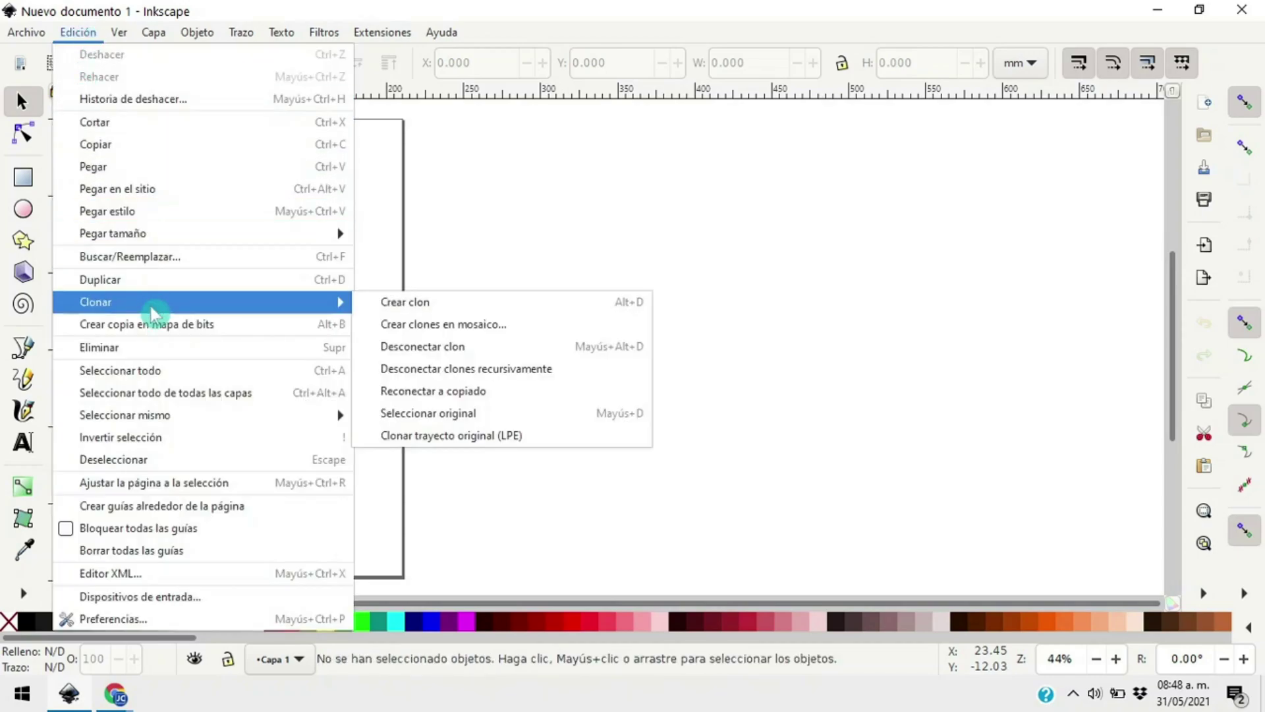
{"action": "left_click", "coordinate": [532, 325]}
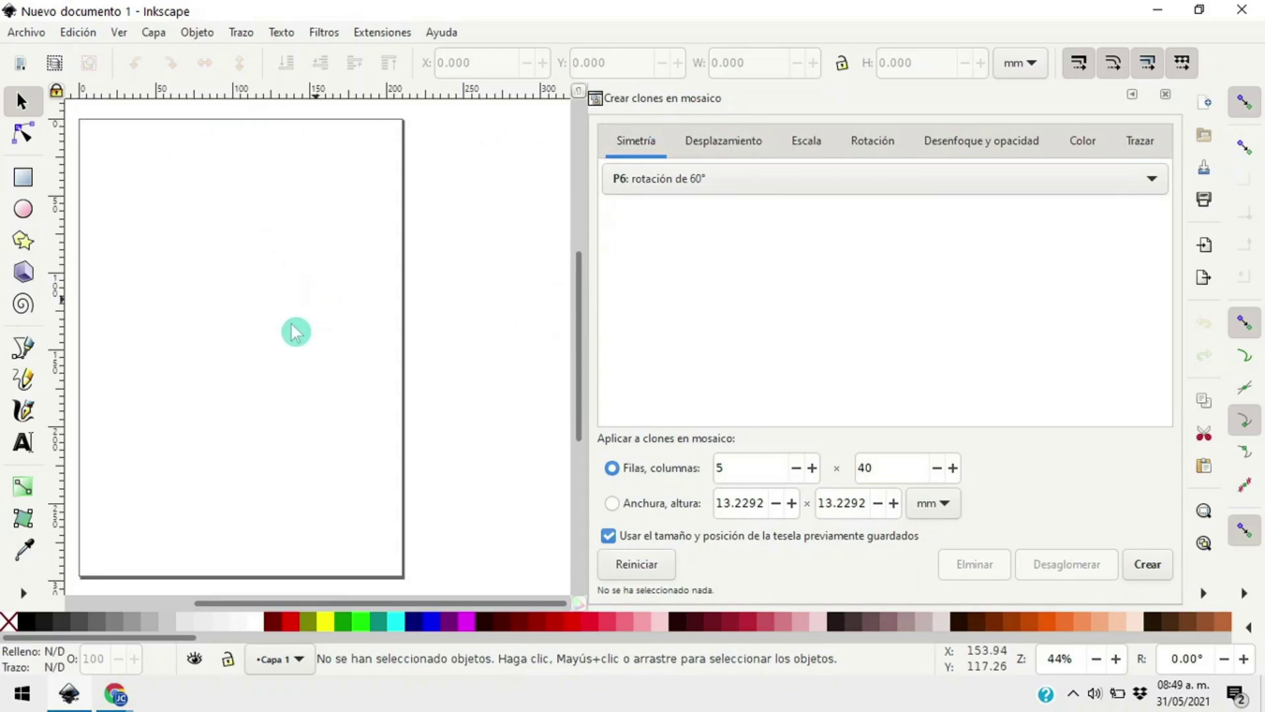
{"action": "left_click_drag", "start_coordinate": [433, 598], "coordinate": [399, 607]}
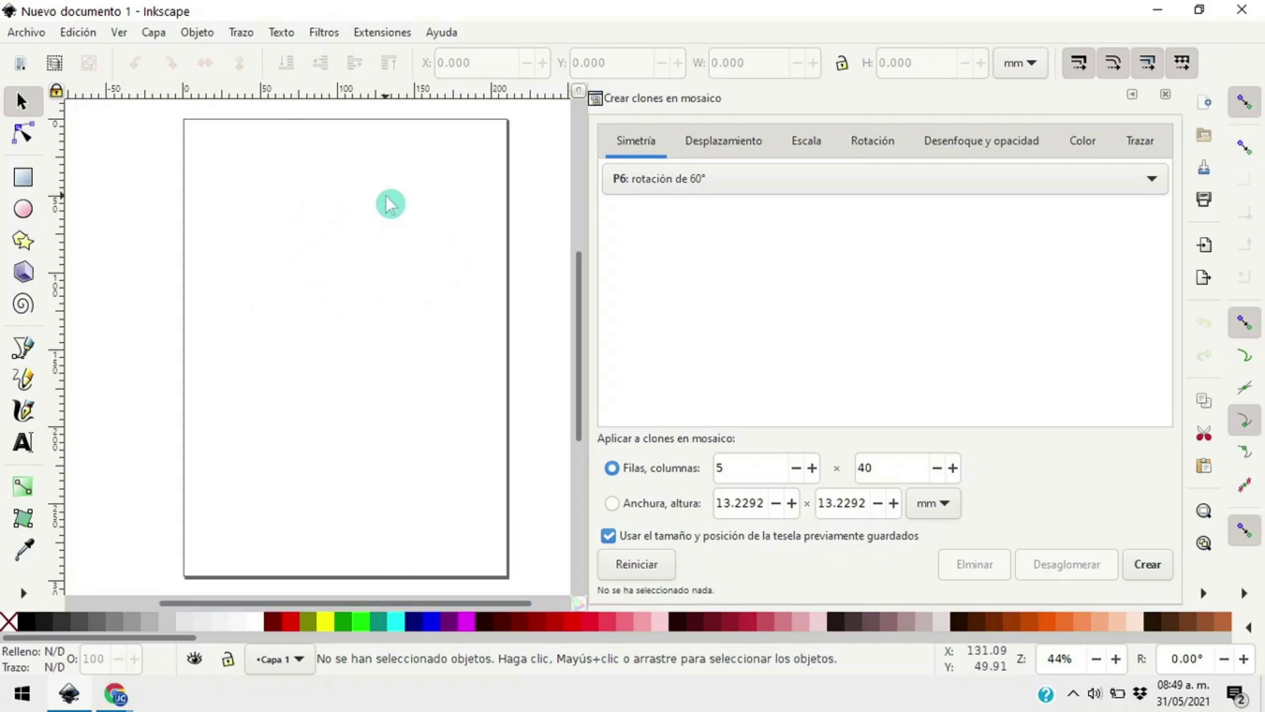
Draw a magenta rectangle about 22 × 21 mm near the page's top-left corner and select it
{"action": "left_click", "coordinate": [22, 179]}
{"action": "left_click_drag", "start_coordinate": [196, 136], "coordinate": [230, 170]}
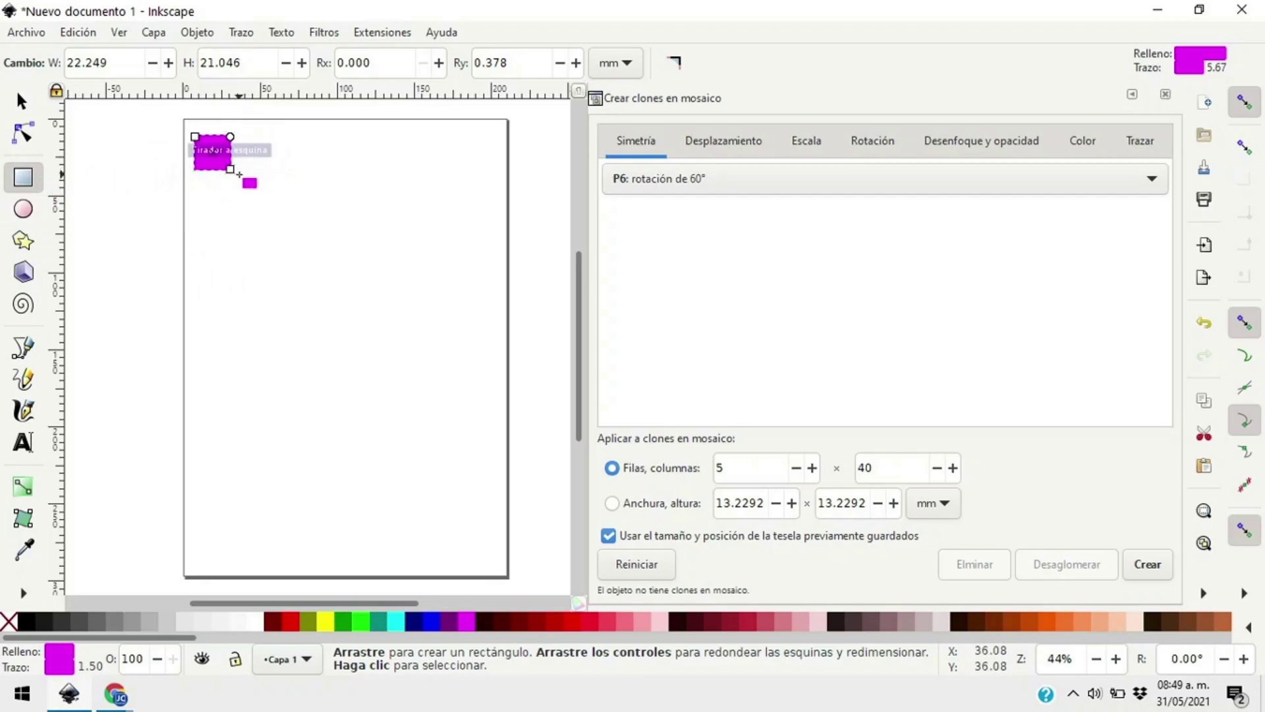
{"action": "left_click", "coordinate": [337, 221]}
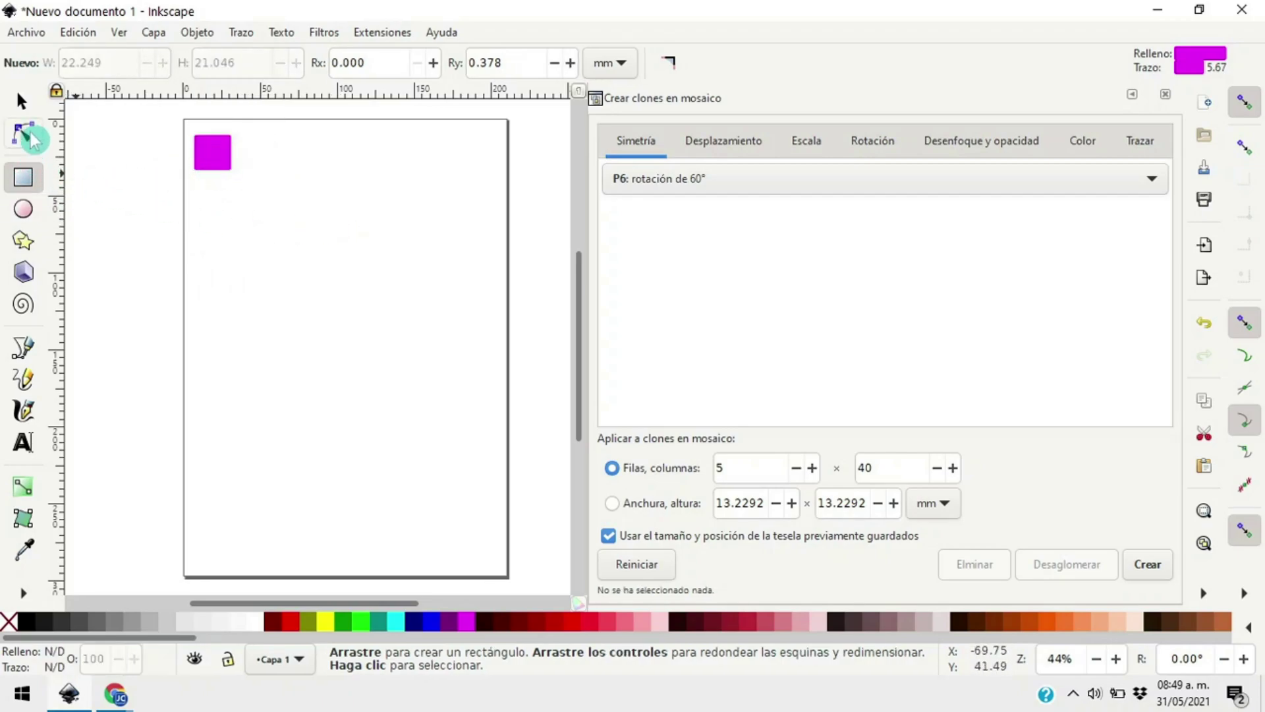
{"action": "left_click", "coordinate": [24, 109]}
{"action": "left_click", "coordinate": [229, 163]}
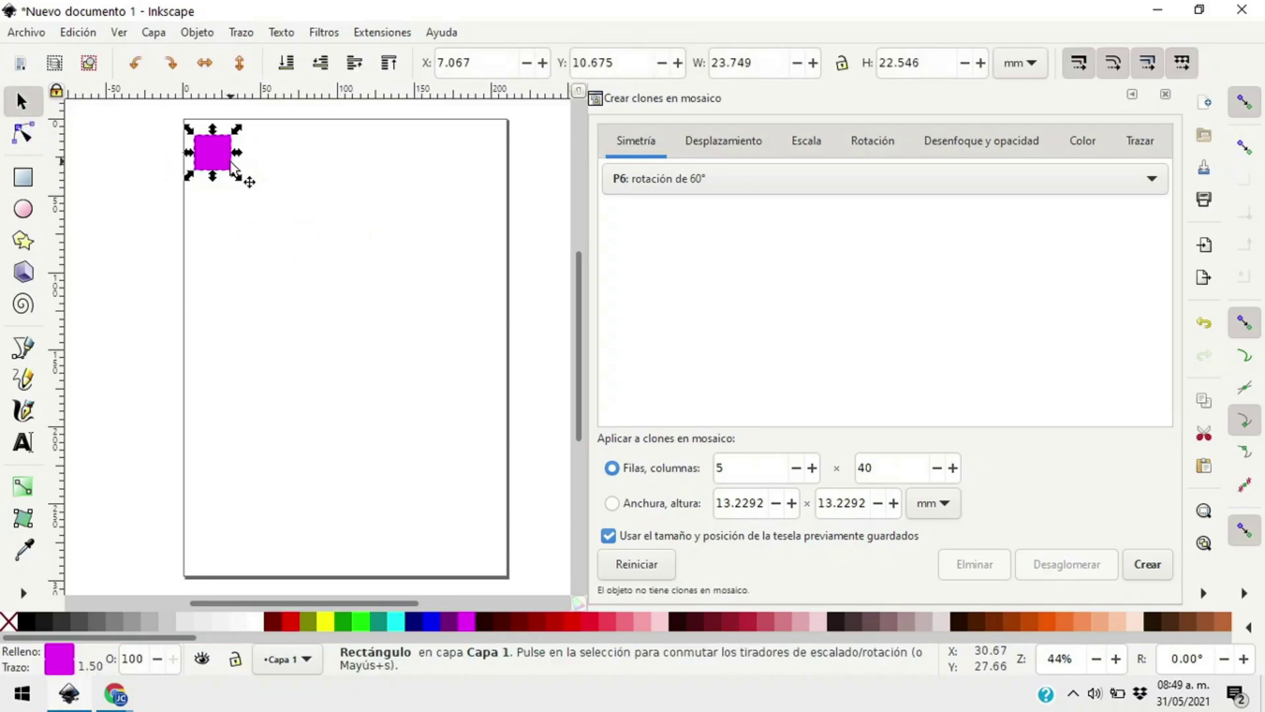
{"action": "left_click", "coordinate": [25, 100]}
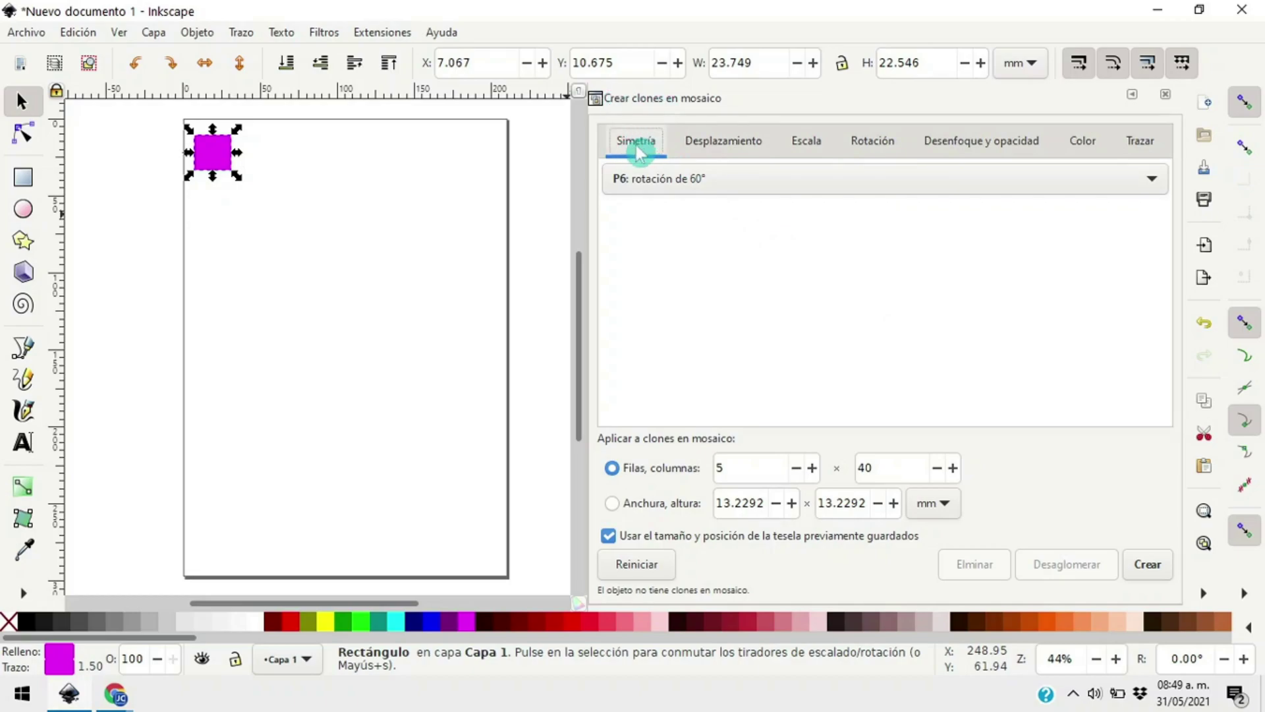
Set the tiled clones' symmetry to P1: traslación simple
{"action": "left_click", "coordinate": [659, 187]}
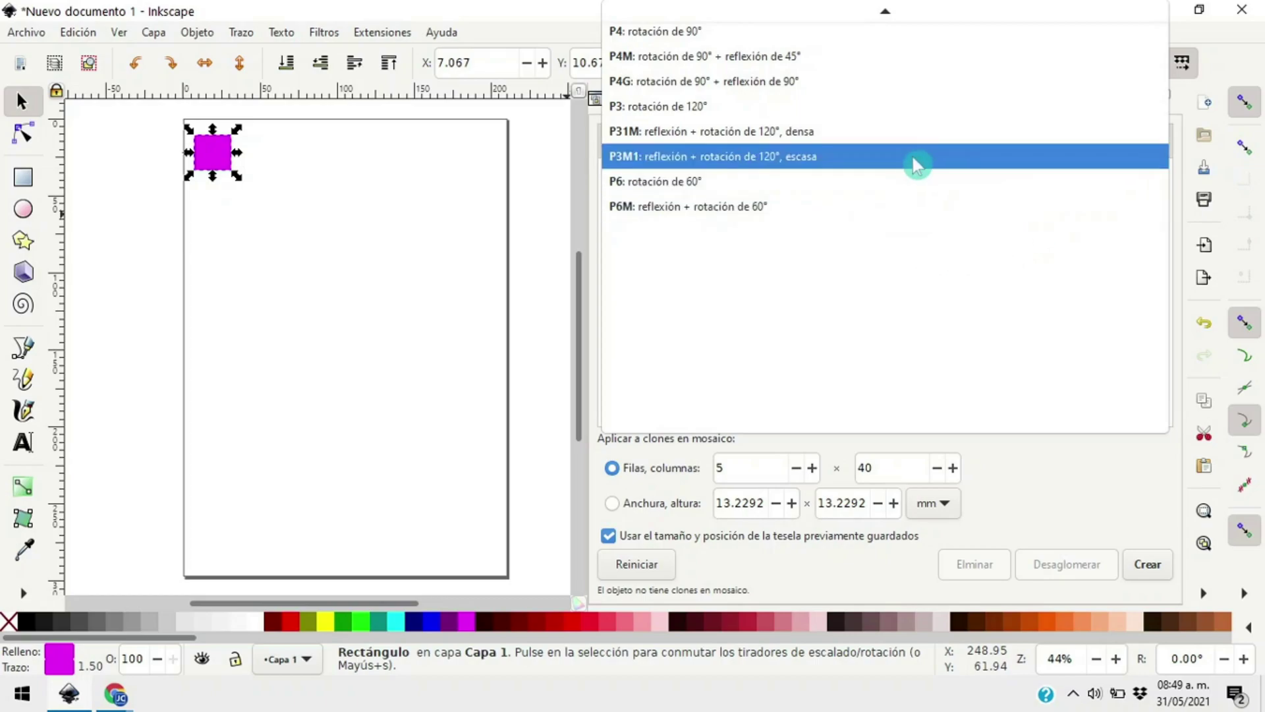
{"action": "scroll", "coordinate": [912, 155], "scroll_direction": "up", "scroll_amount": 5}
{"action": "scroll", "coordinate": [912, 156], "scroll_direction": "up", "scroll_amount": 1}
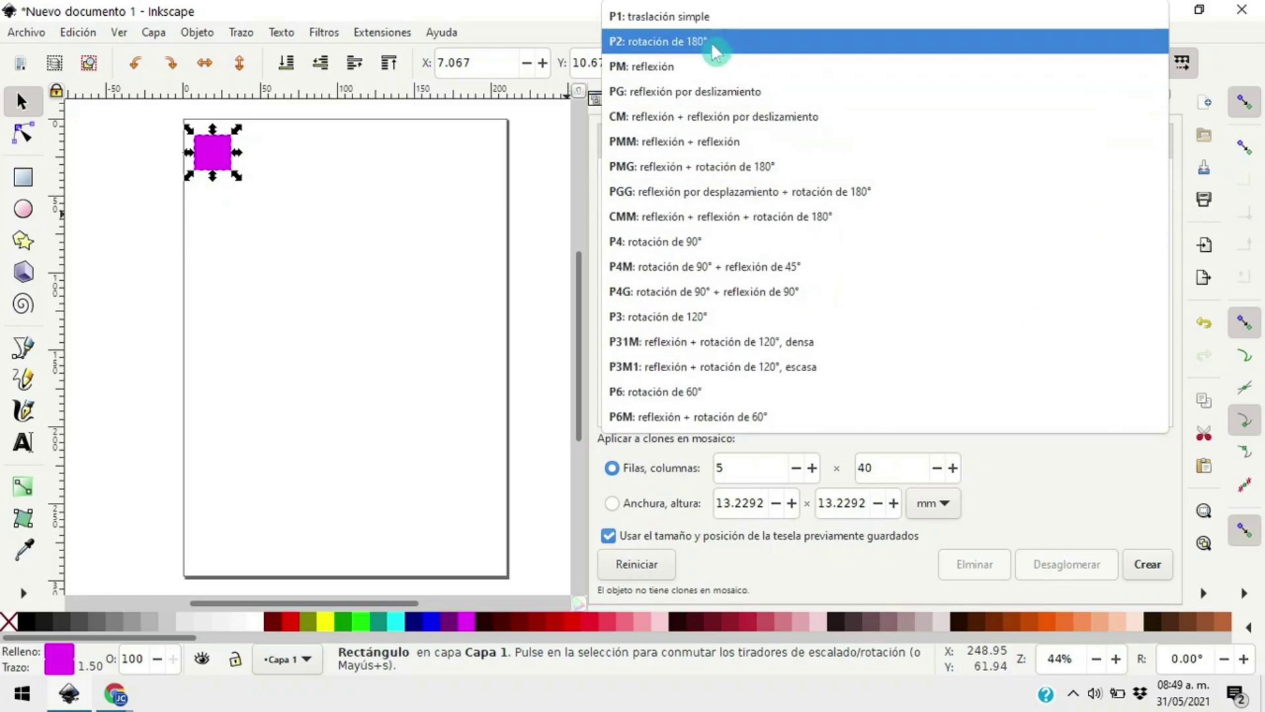
{"action": "left_click", "coordinate": [694, 18]}
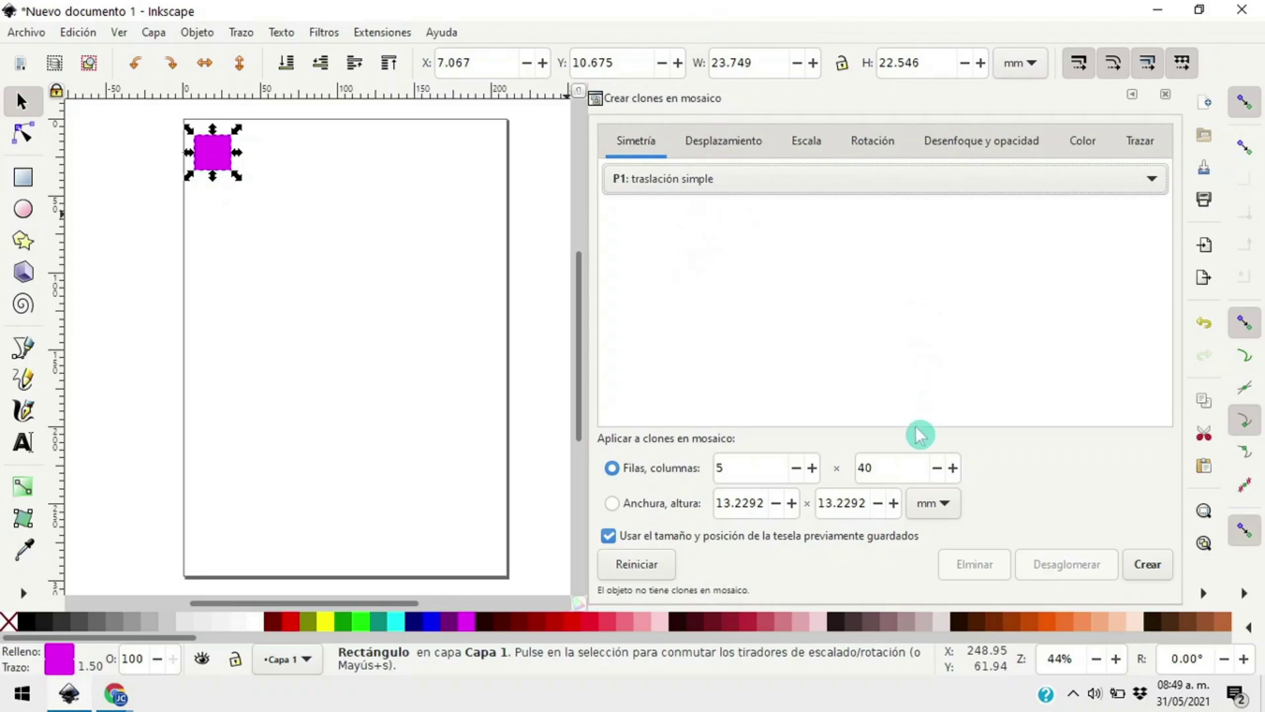
Set the tiling to 5 columns and create a 5 × 5 grid of clones from the rectangle
{"action": "double_click", "coordinate": [867, 469]}
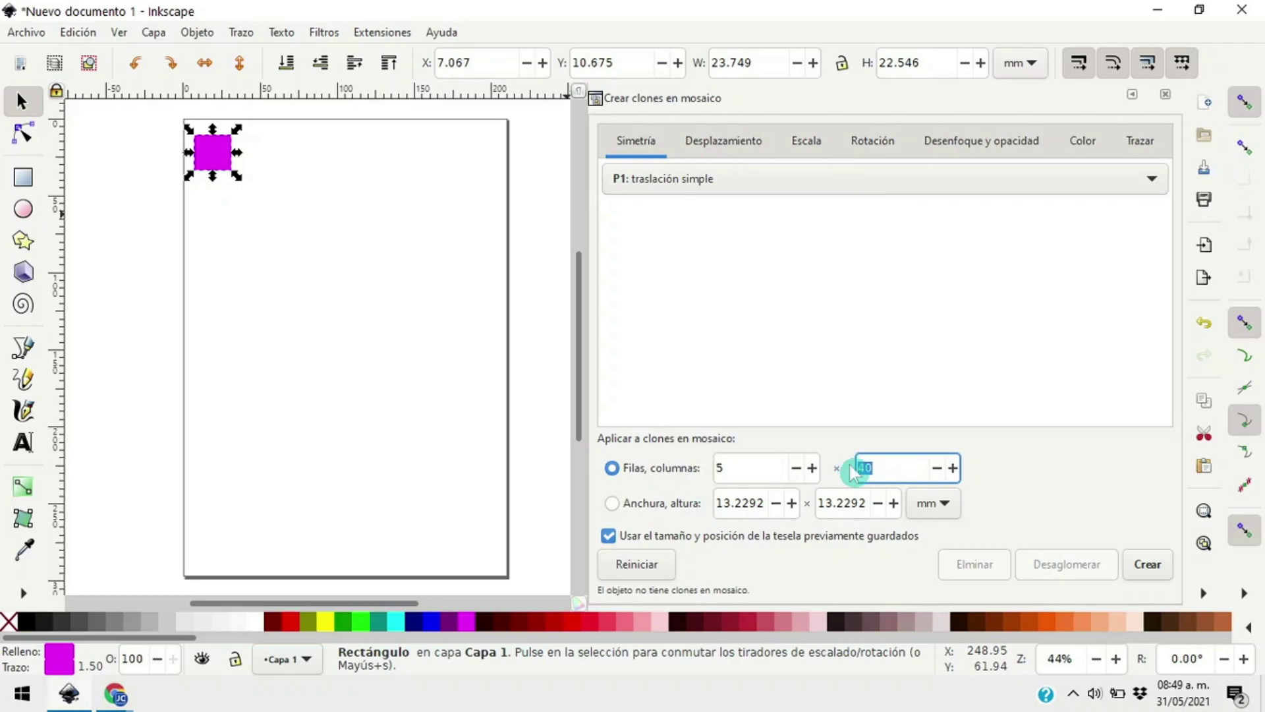
{"action": "left_click", "coordinate": [634, 566]}
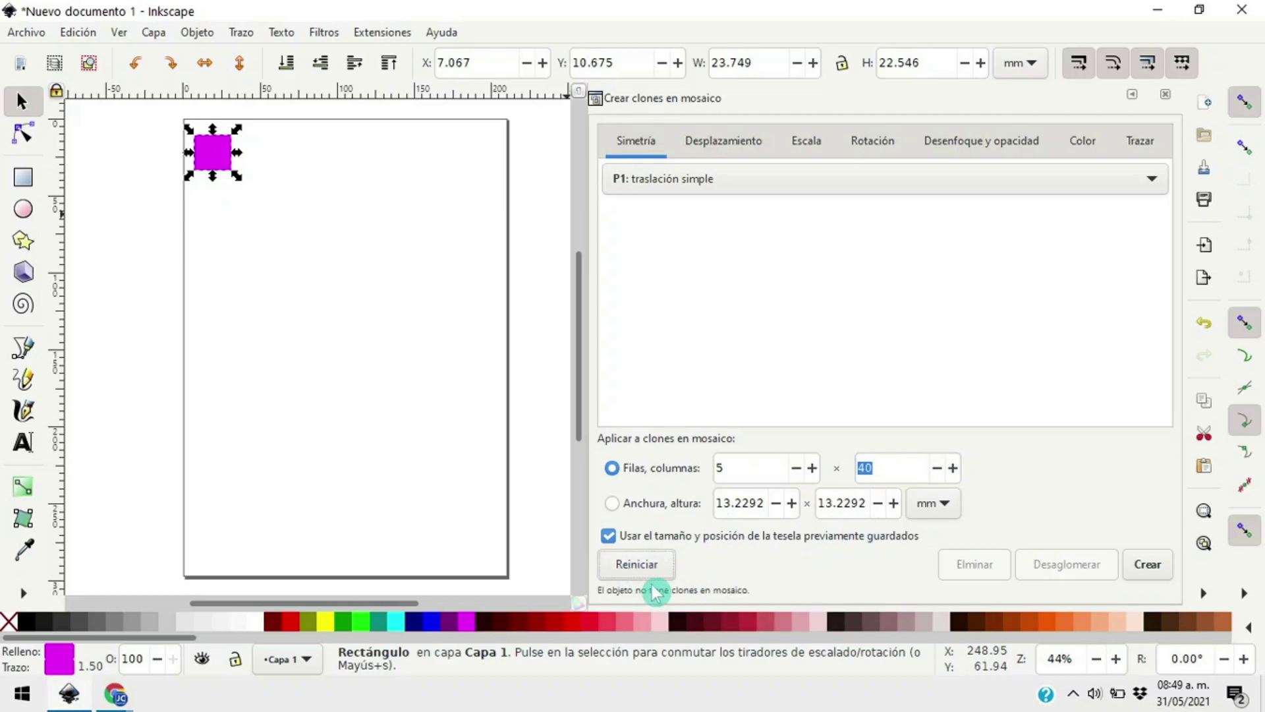
{"action": "left_click", "coordinate": [652, 571]}
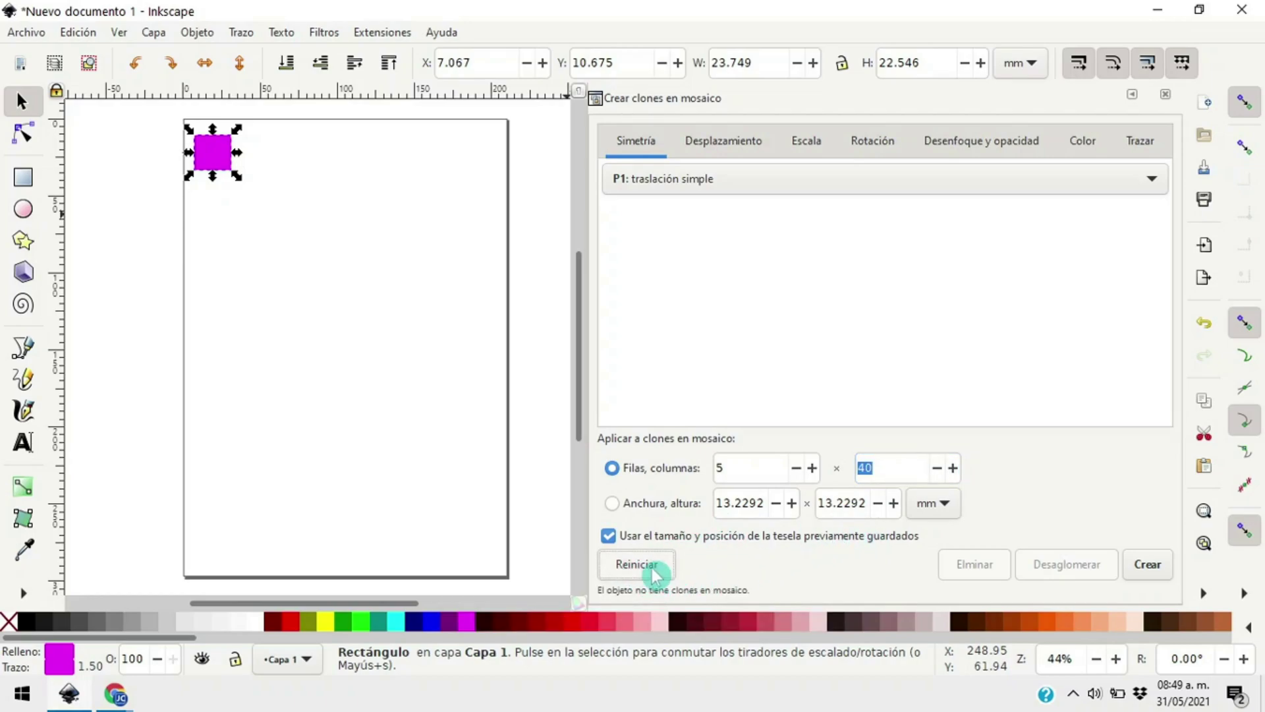
{"action": "key", "text": "5"}
{"action": "left_click", "coordinate": [865, 467]}
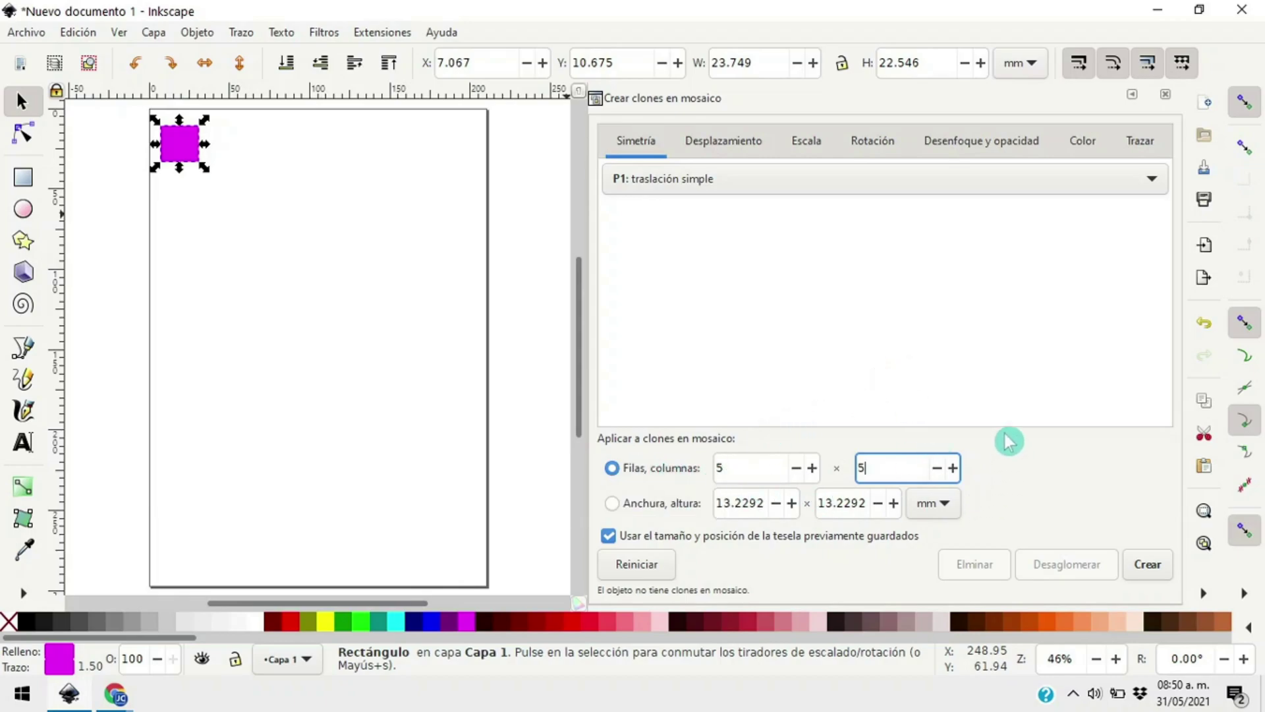
{"action": "left_click", "coordinate": [1151, 572]}
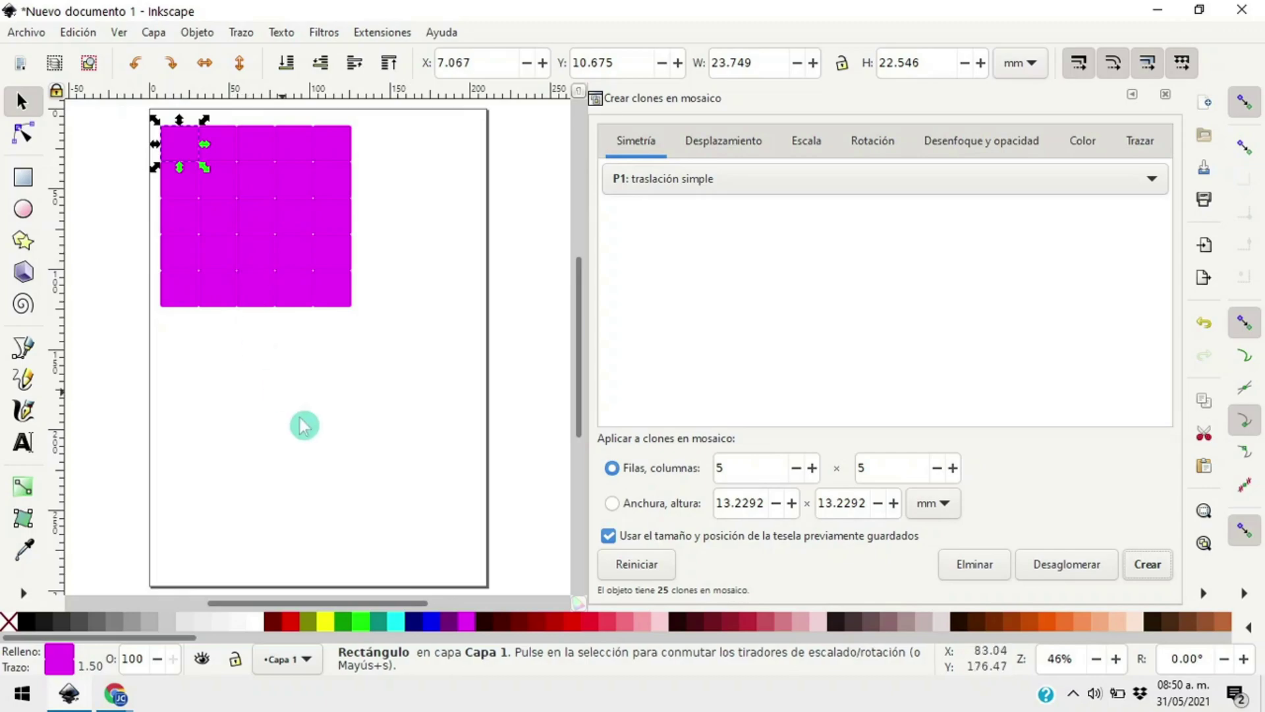
Try green, cyan and red fills on the original rectangle and leave it with no fill
{"action": "right_click", "coordinate": [7, 631]}
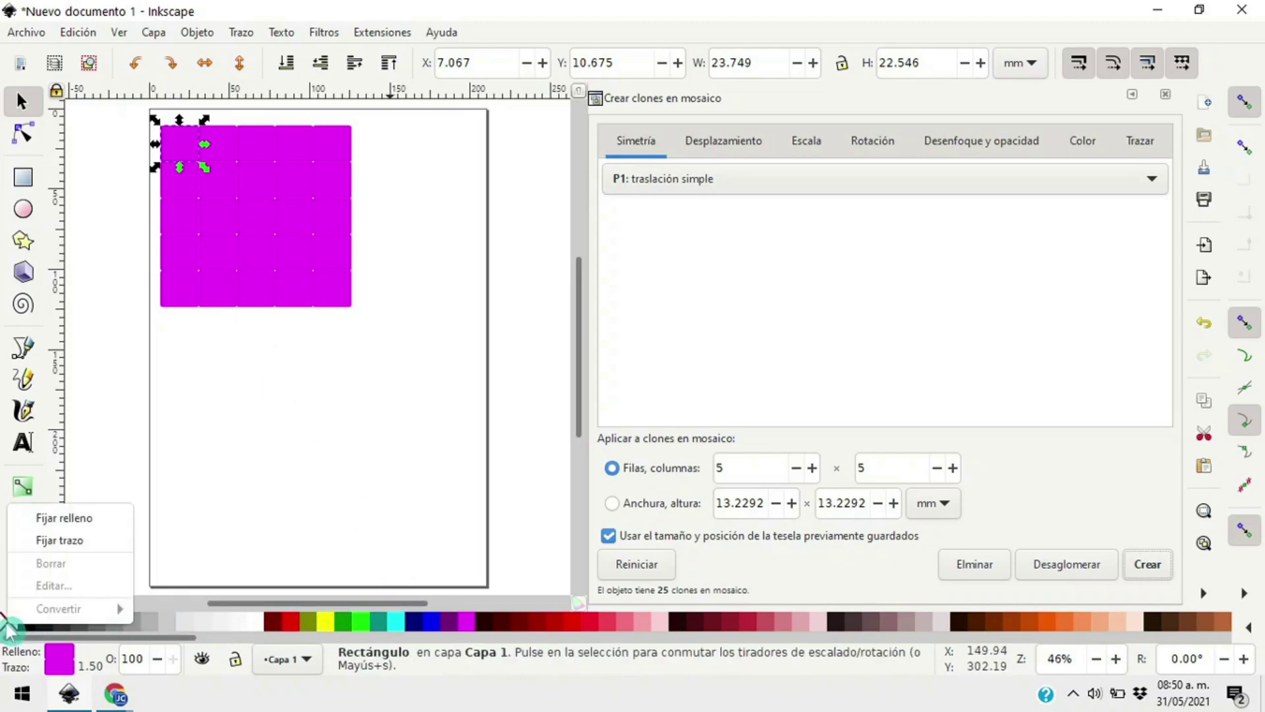
{"action": "left_click", "coordinate": [92, 520]}
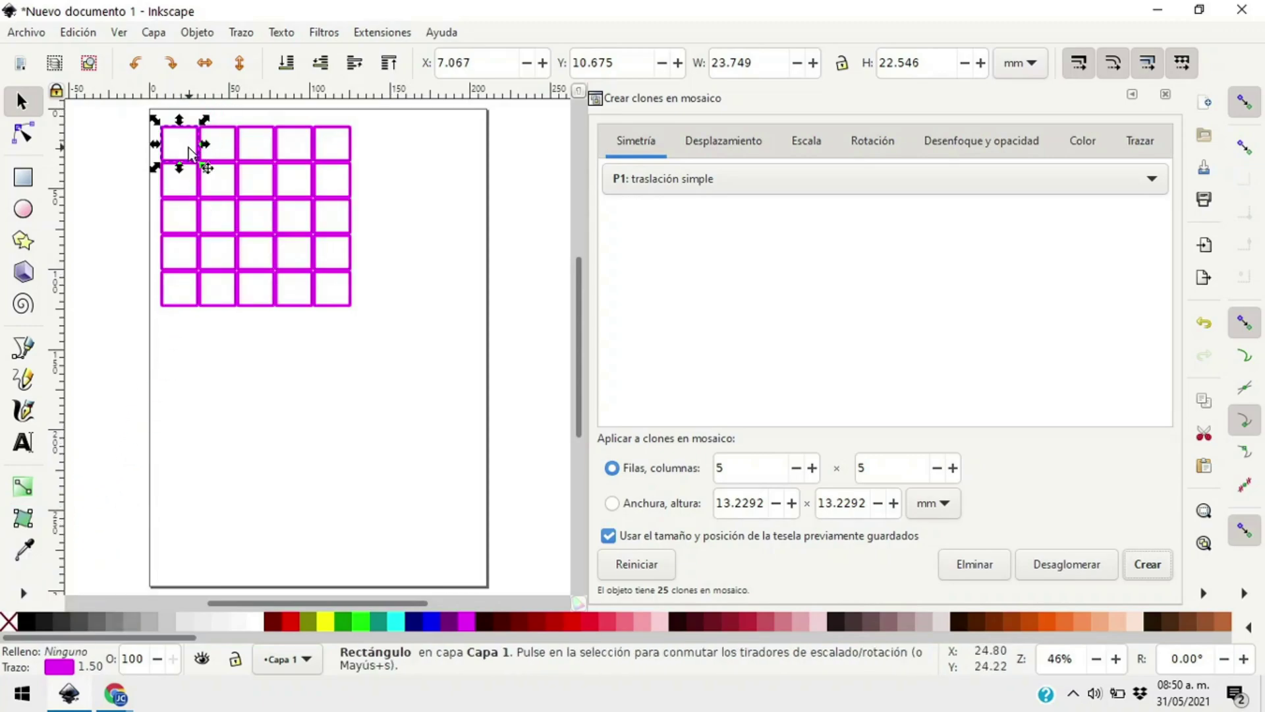
{"action": "left_click", "coordinate": [364, 623]}
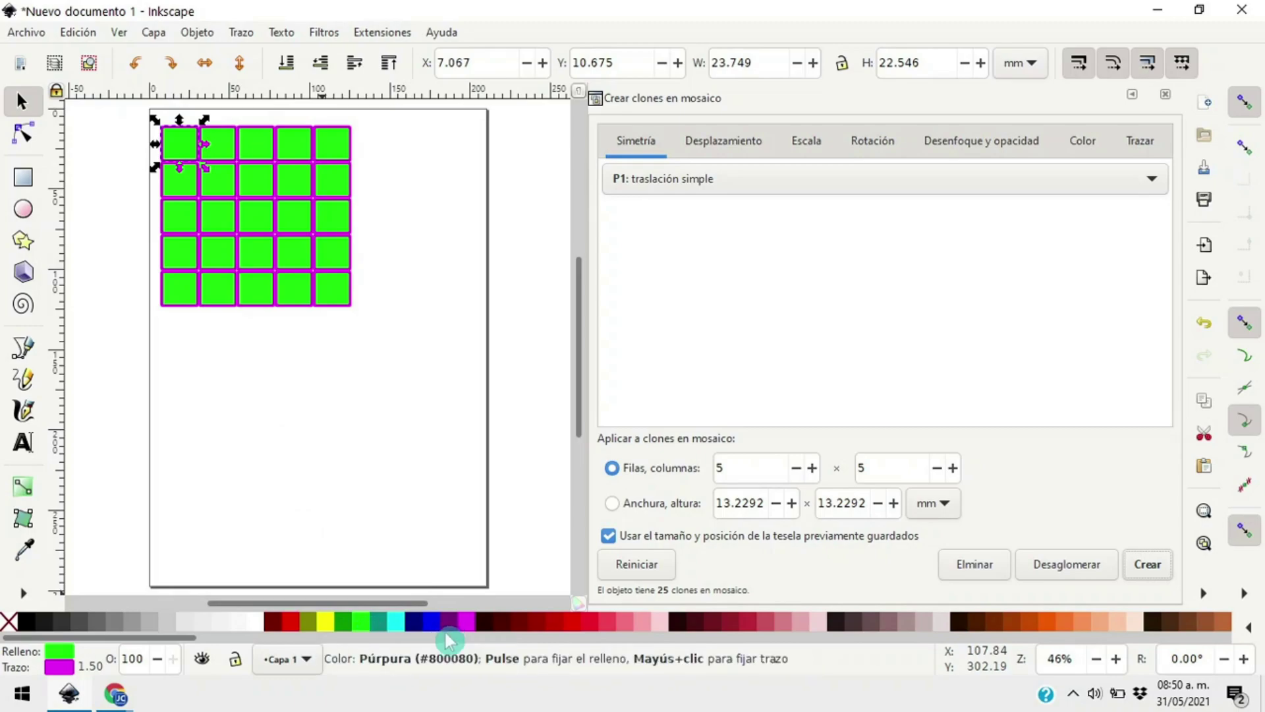
{"action": "left_click", "coordinate": [399, 626]}
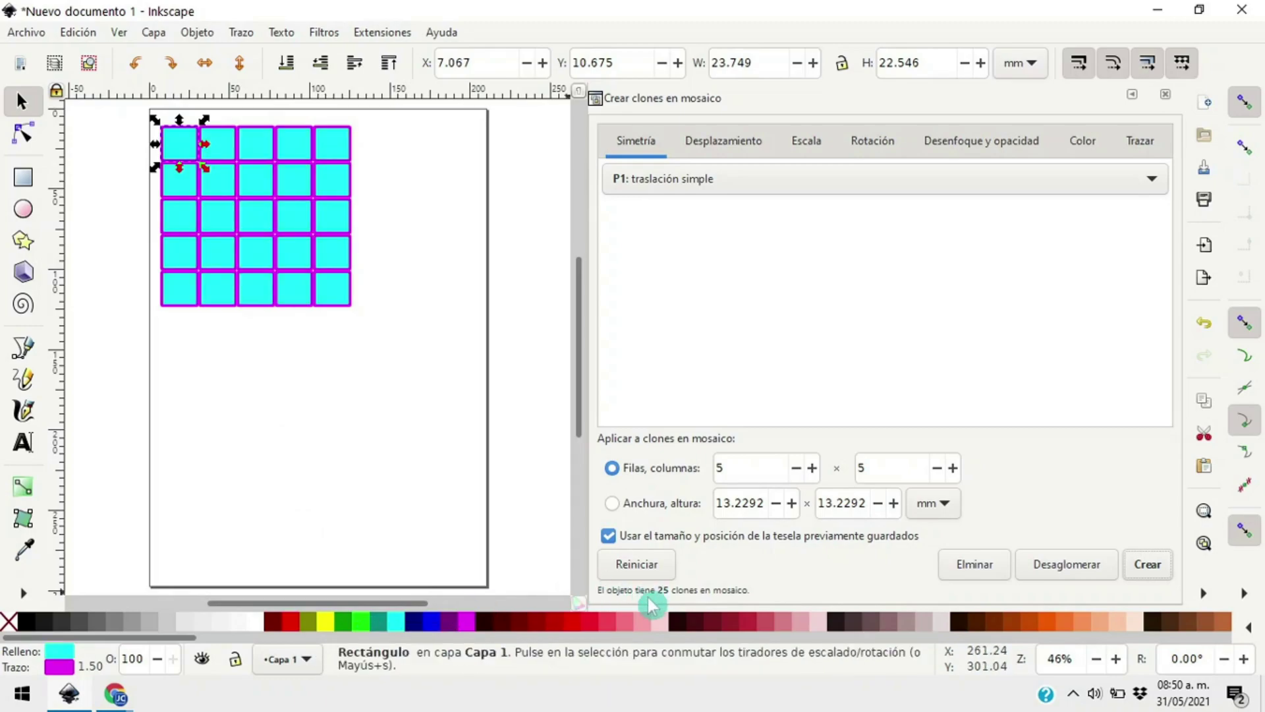
{"action": "left_click", "coordinate": [571, 624]}
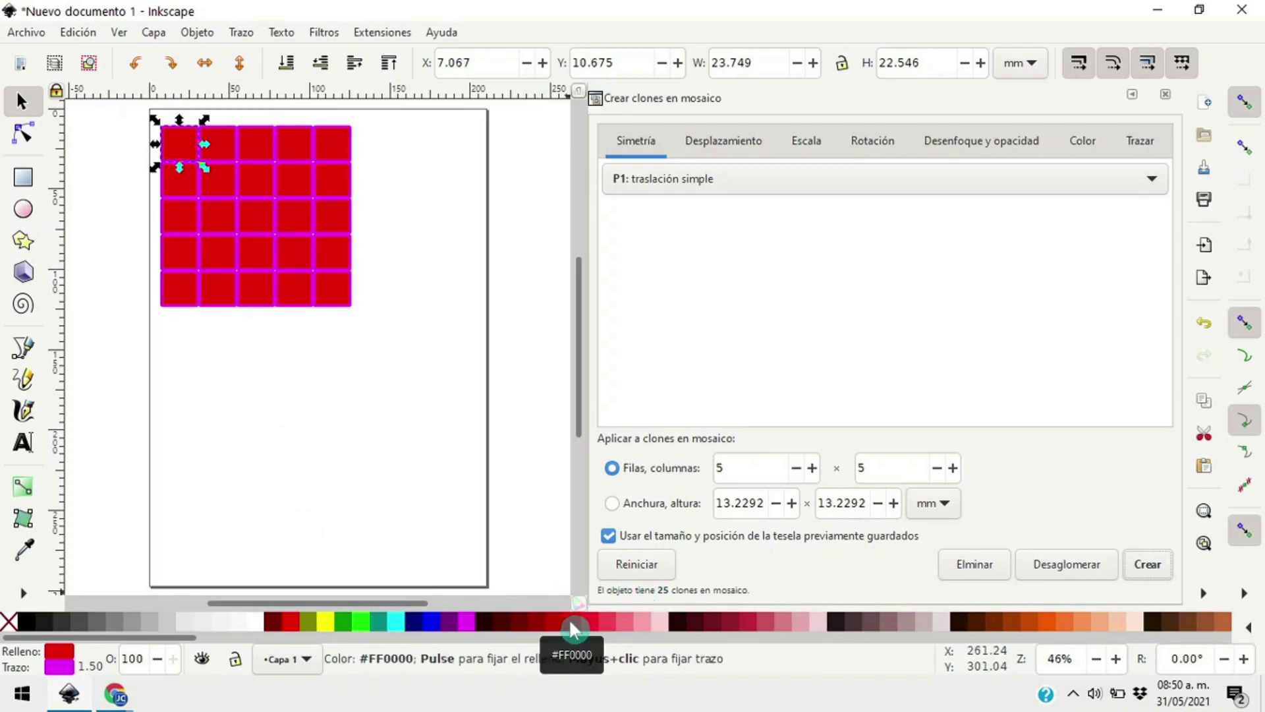
{"action": "left_click", "coordinate": [7, 623]}
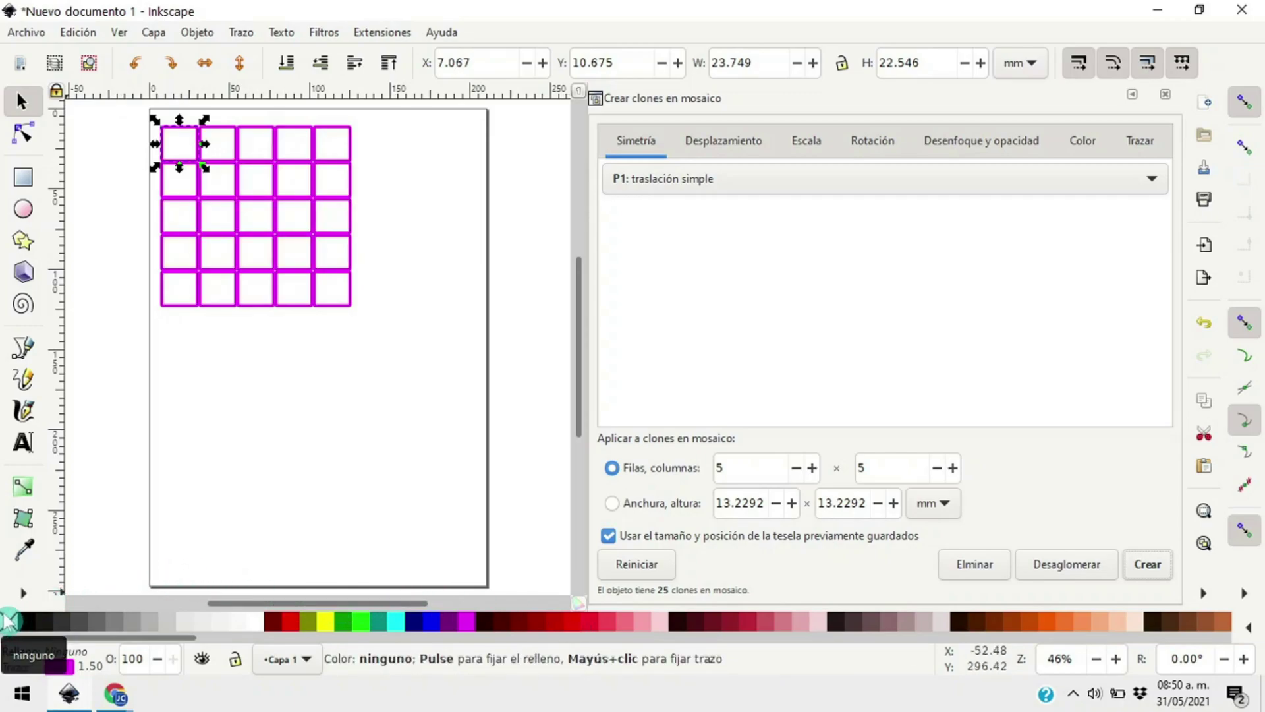
Stretch the original rectangle to about 37 × 44 mm with no fill, and remove its tiled clones
{"action": "left_click_drag", "start_coordinate": [179, 167], "coordinate": [175, 203]}
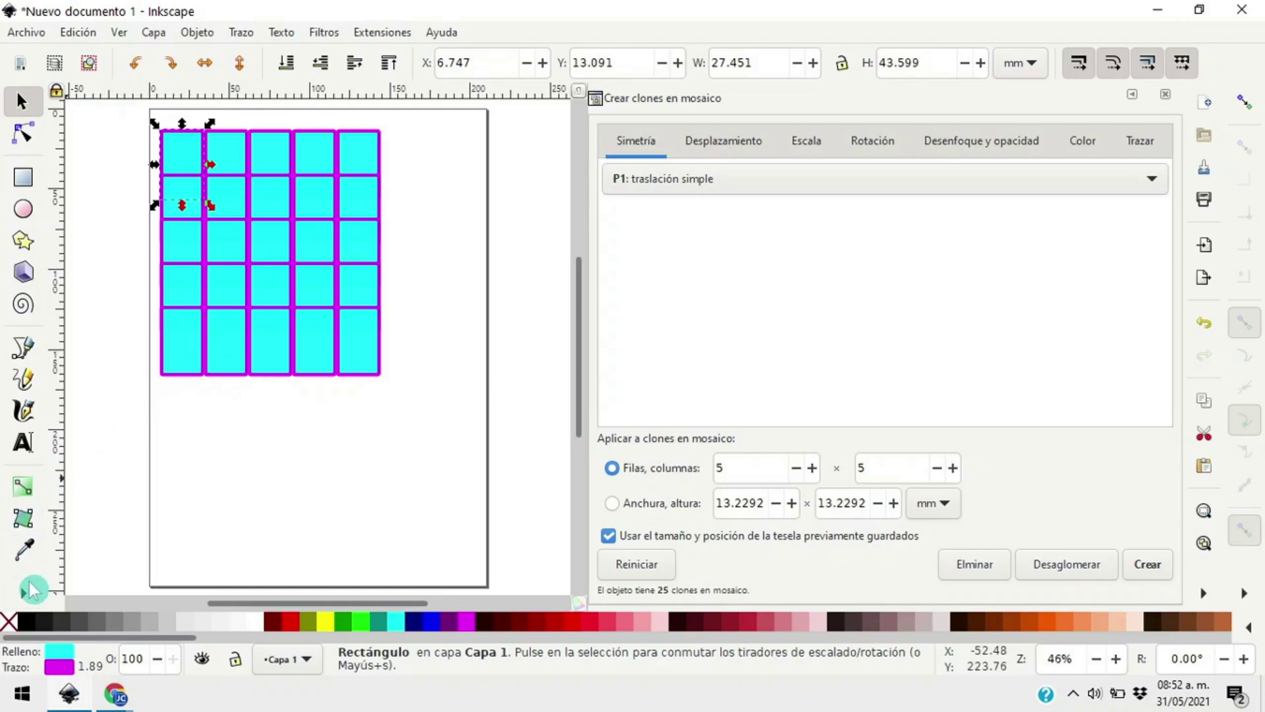
{"action": "left_click", "coordinate": [9, 622]}
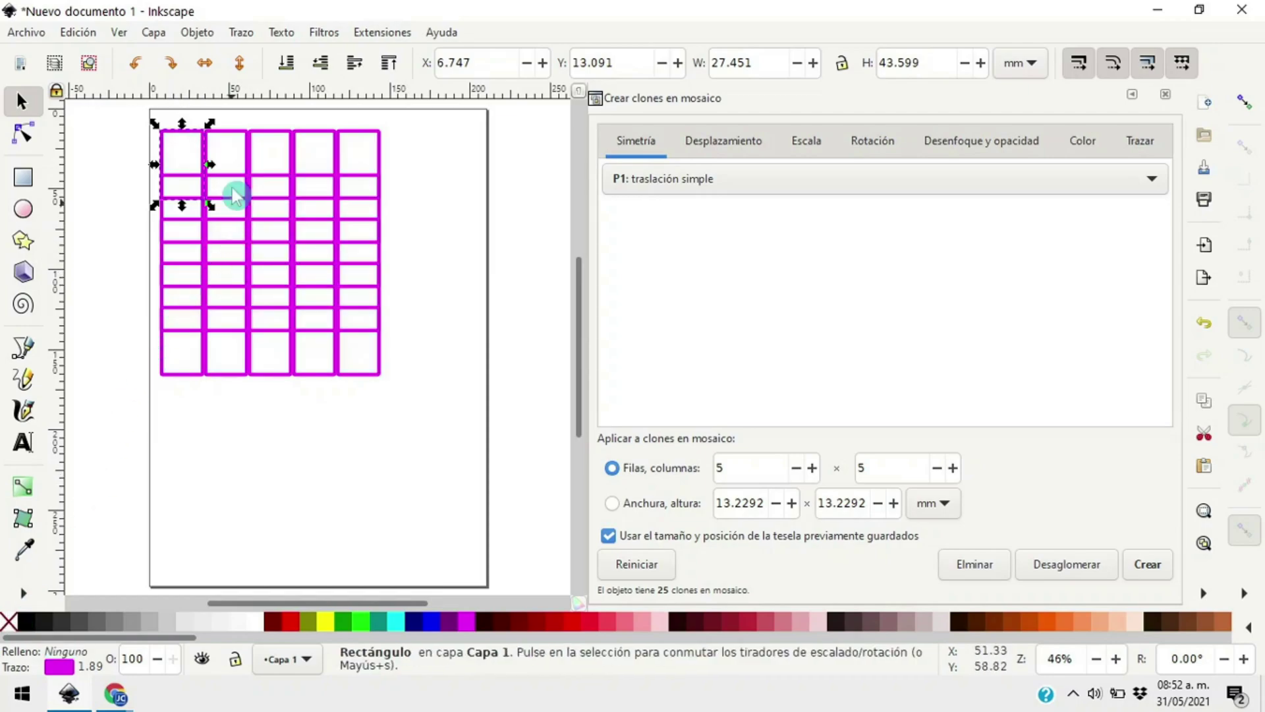
{"action": "left_click", "coordinate": [157, 160]}
{"action": "left_click", "coordinate": [209, 159]}
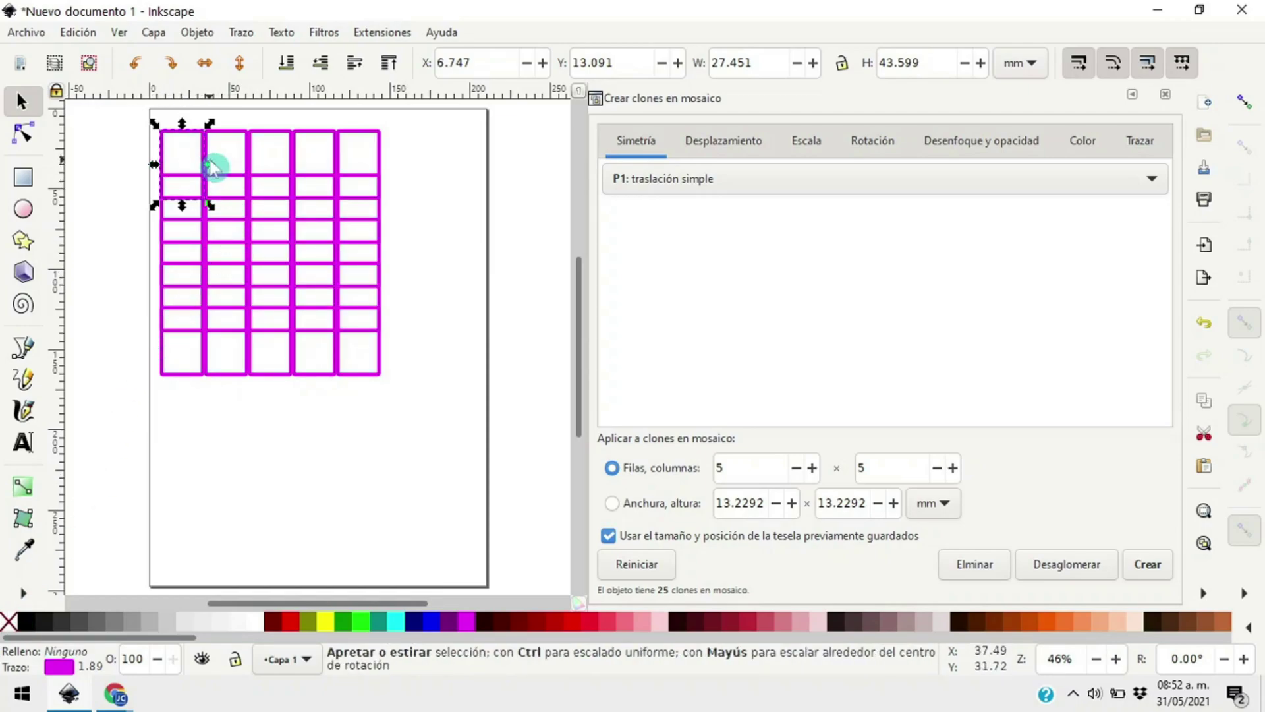
{"action": "left_click_drag", "start_coordinate": [211, 166], "coordinate": [225, 165]}
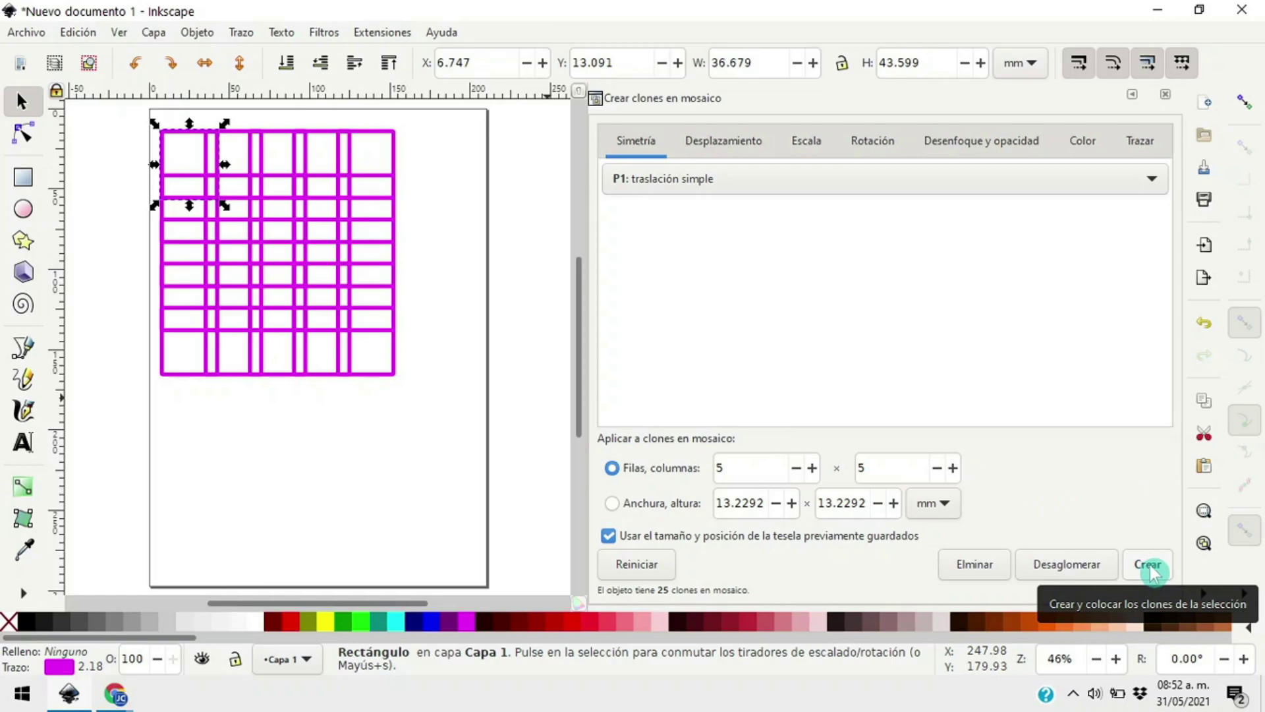
{"action": "left_click", "coordinate": [976, 573]}
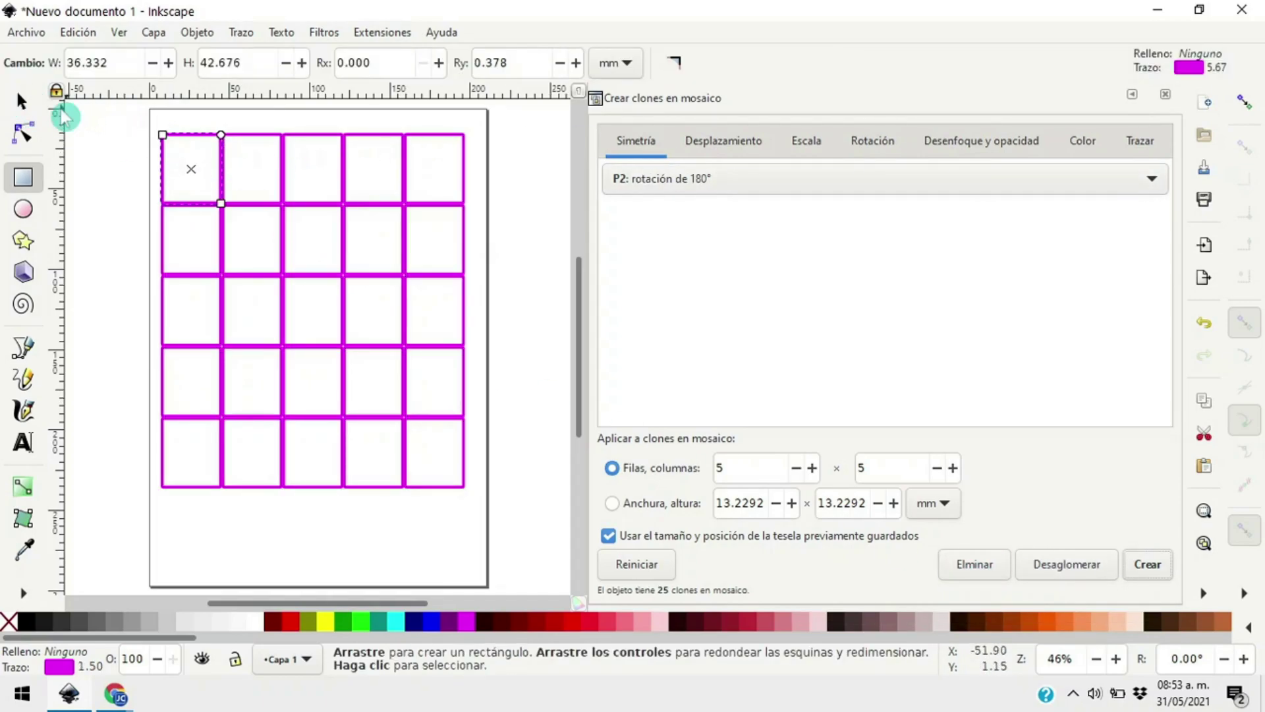
Select the whole grid of rectangles on the page and delete it
{"action": "left_click", "coordinate": [484, 122]}
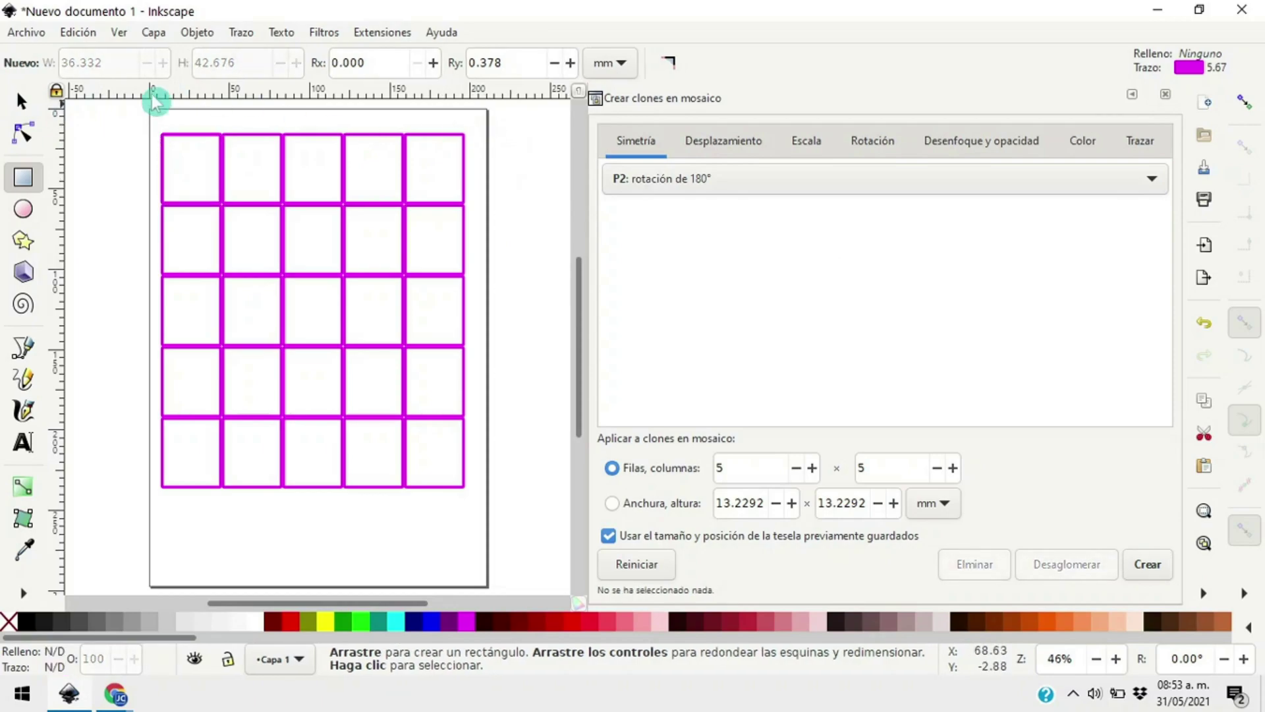
{"action": "left_click", "coordinate": [26, 102]}
{"action": "left_click_drag", "start_coordinate": [156, 119], "coordinate": [525, 532]}
{"action": "key", "text": "Delete"}
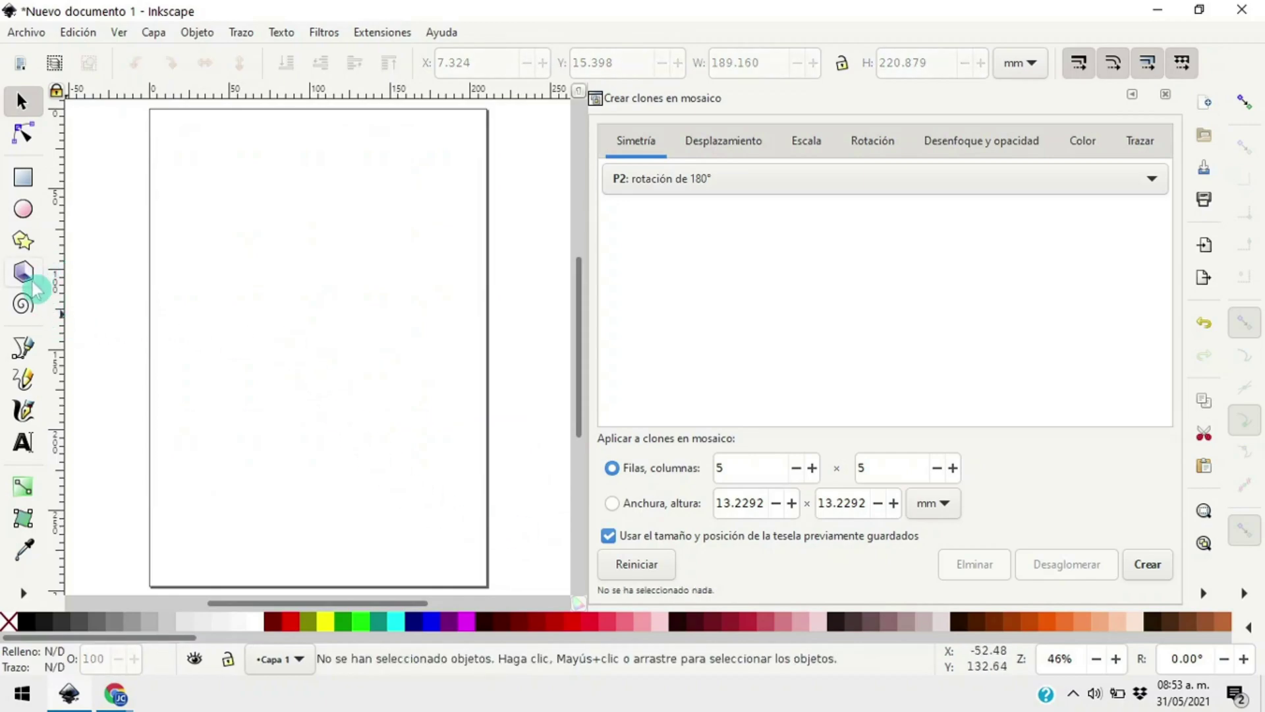
Draw a pentagon about 34 × 32 mm near the page's top-left corner and tile it 5 × 5 with P1: traslación simple
{"action": "left_click", "coordinate": [23, 239]}
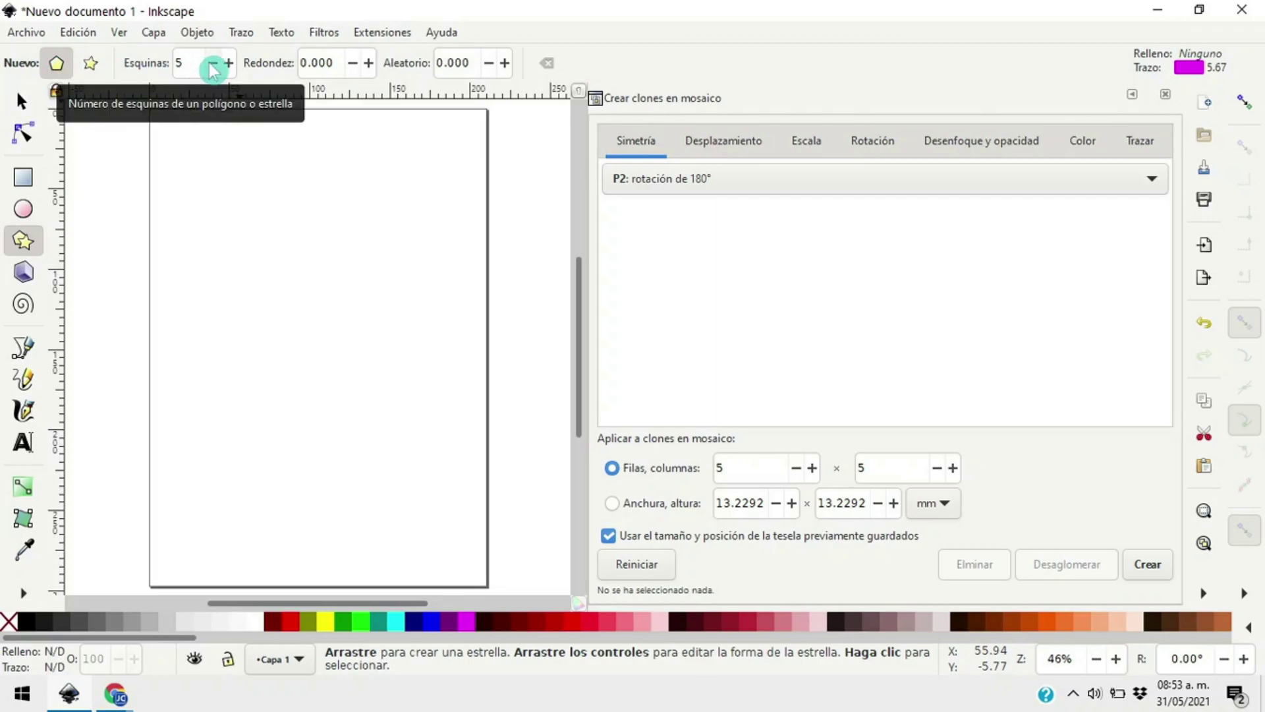
{"action": "left_click_drag", "start_coordinate": [236, 205], "coordinate": [212, 199]}
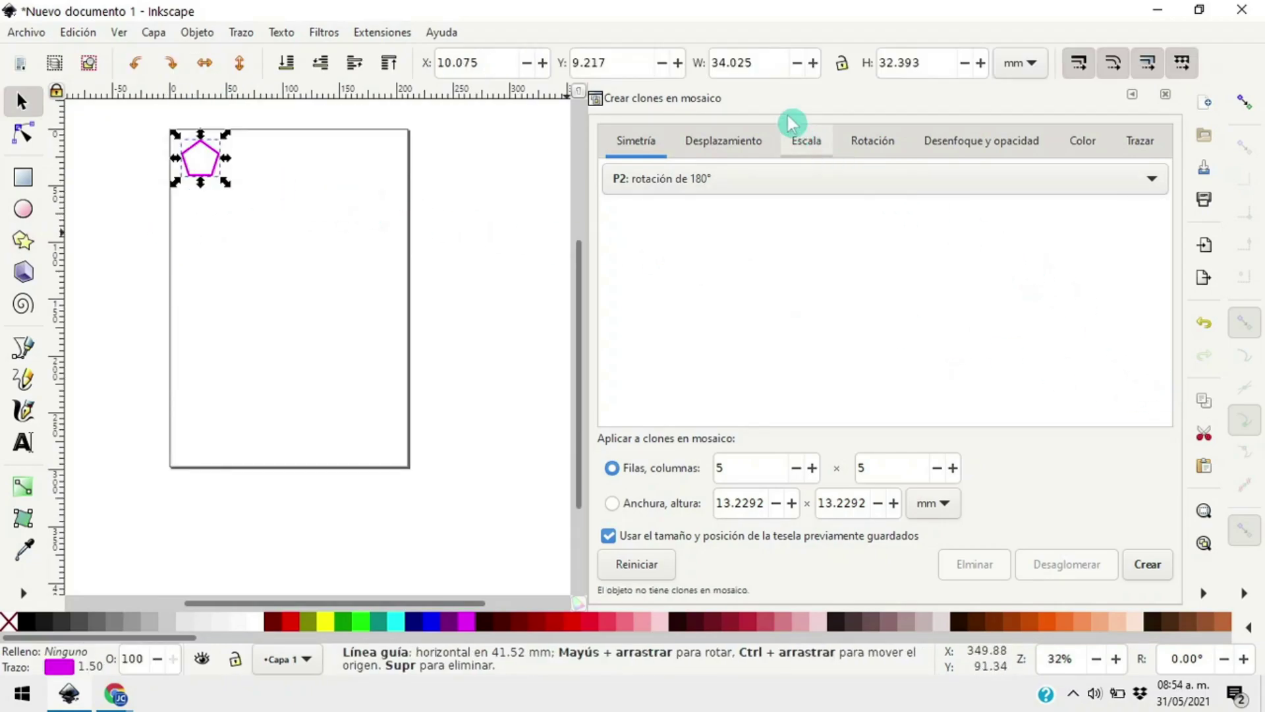
{"action": "left_click", "coordinate": [686, 183]}
{"action": "left_click", "coordinate": [639, 164]}
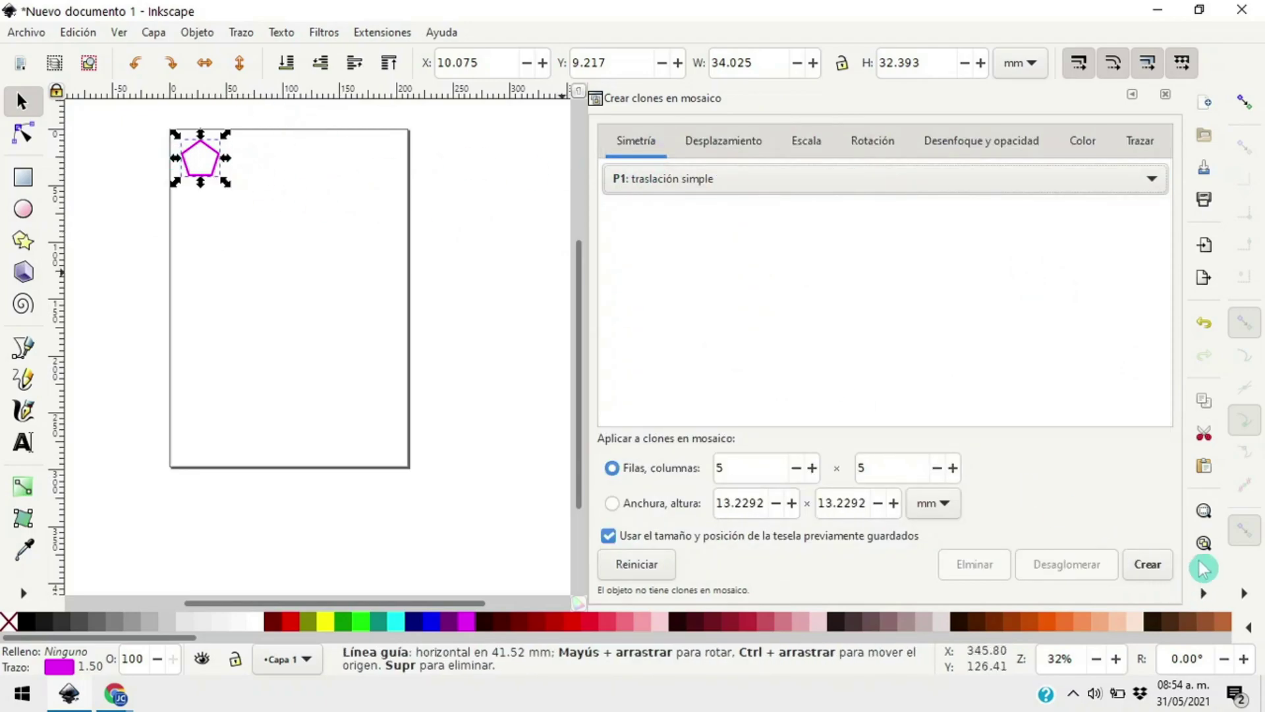
{"action": "left_click", "coordinate": [1150, 565]}
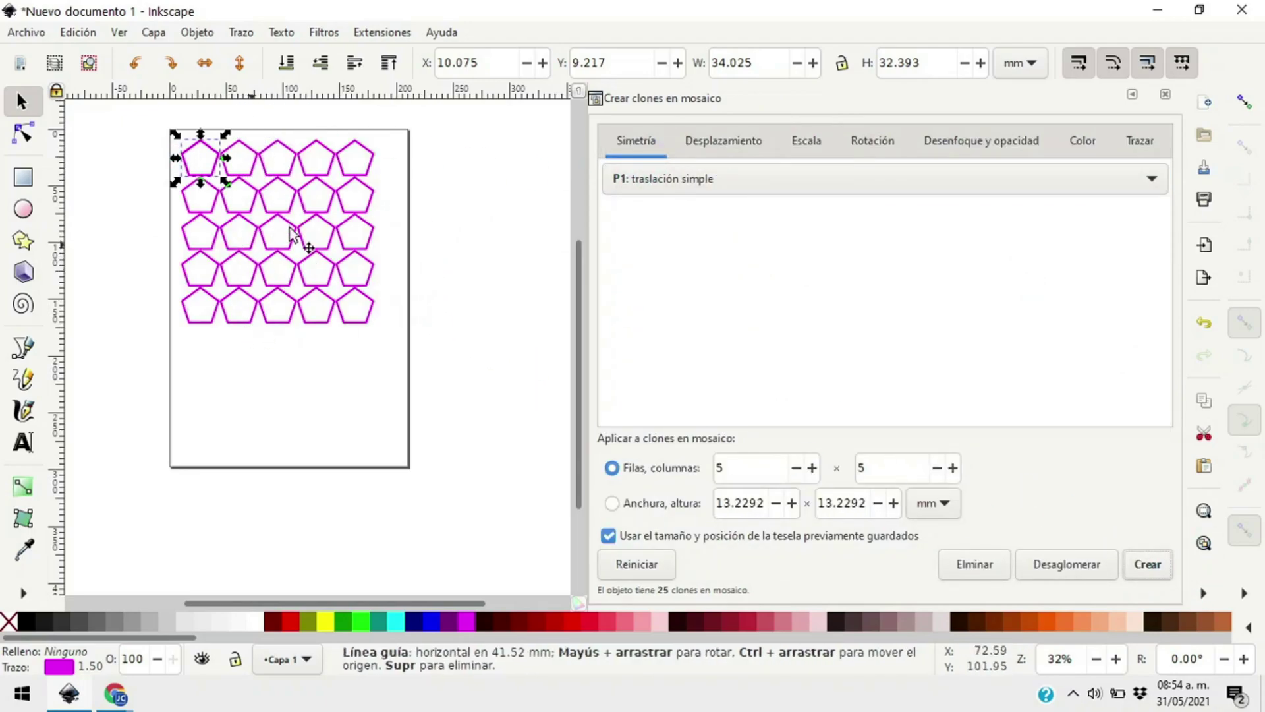
Recreate the pentagon's 5 × 5 tiled clones with the symmetry P2: rotación de 180°
{"action": "left_click", "coordinate": [649, 184]}
{"action": "left_click", "coordinate": [645, 210]}
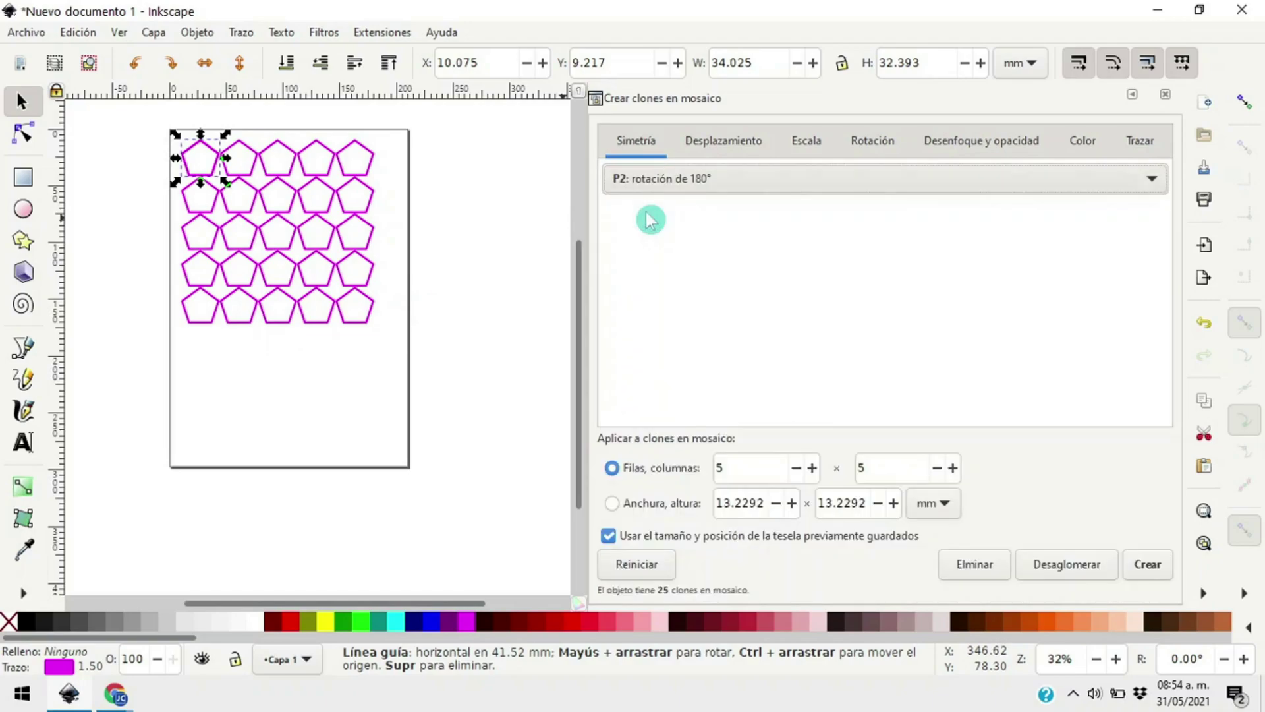
{"action": "left_click", "coordinate": [1153, 567]}
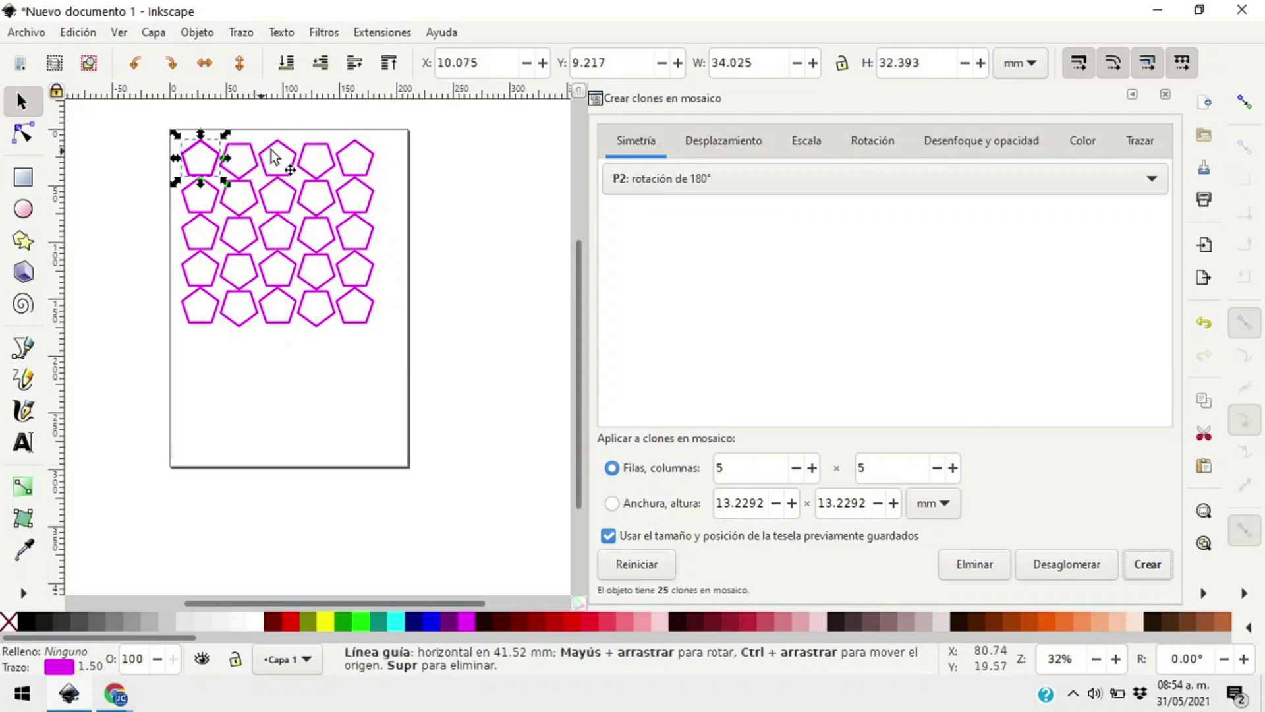
Choose the symmetry PG: reflexión por deslizamiento and clear the whole pentagon grid from the page
{"action": "left_click", "coordinate": [651, 185]}
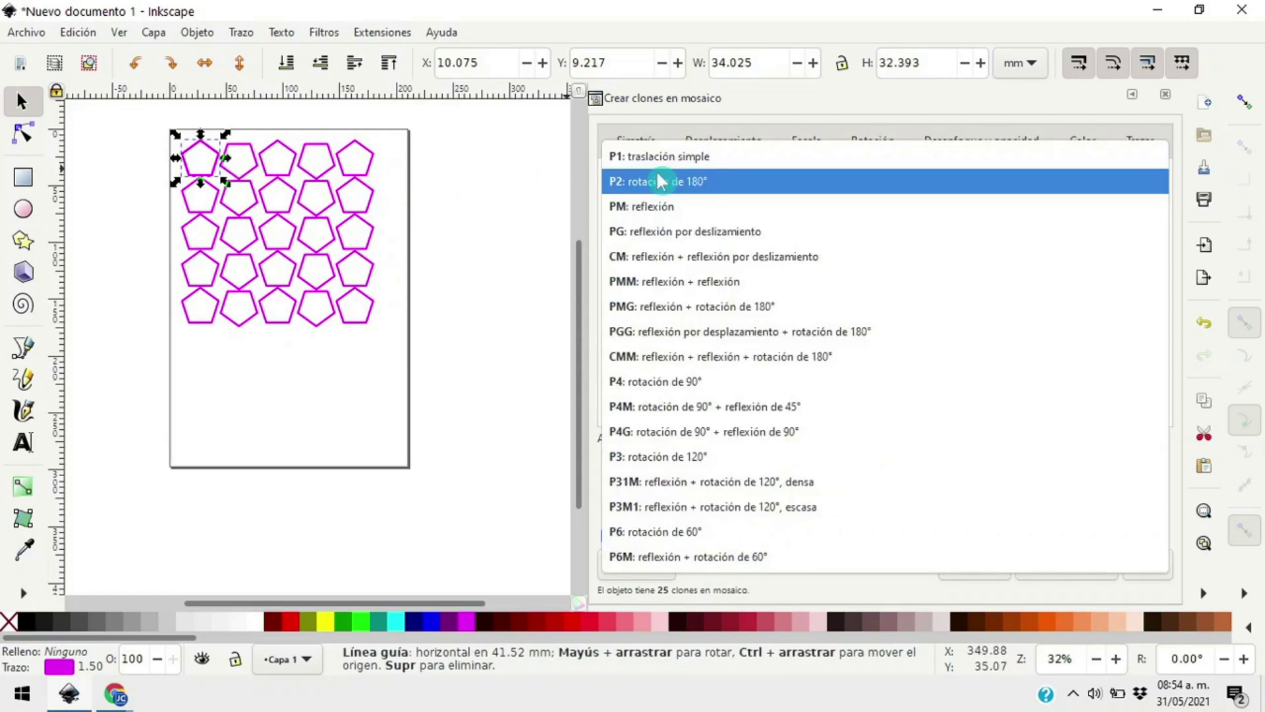
{"action": "left_click", "coordinate": [672, 232]}
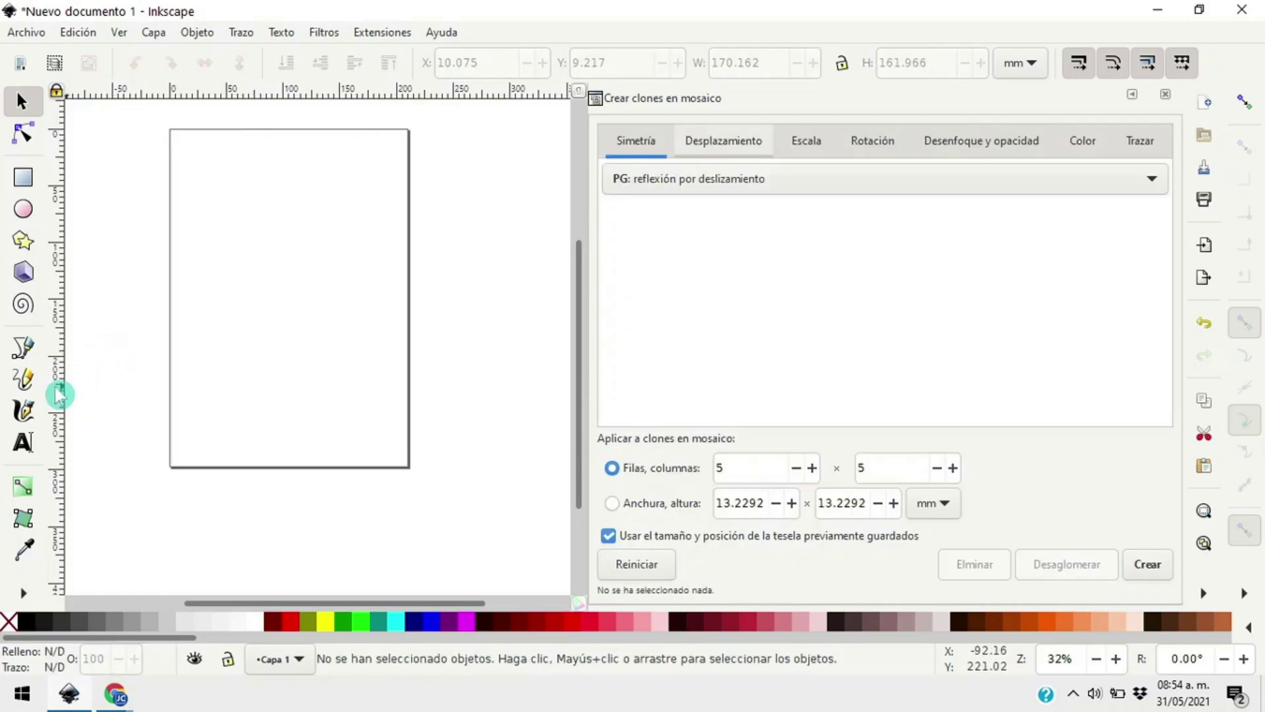
Draw a closed three-node path about 77 × 109 mm in the page's upper-left area, with one curved side and two straight sides
{"action": "left_click", "coordinate": [22, 349]}
{"action": "left_click_drag", "start_coordinate": [197, 265], "coordinate": [285, 178]}
{"action": "left_click", "coordinate": [207, 142]}
{"action": "left_click", "coordinate": [285, 176]}
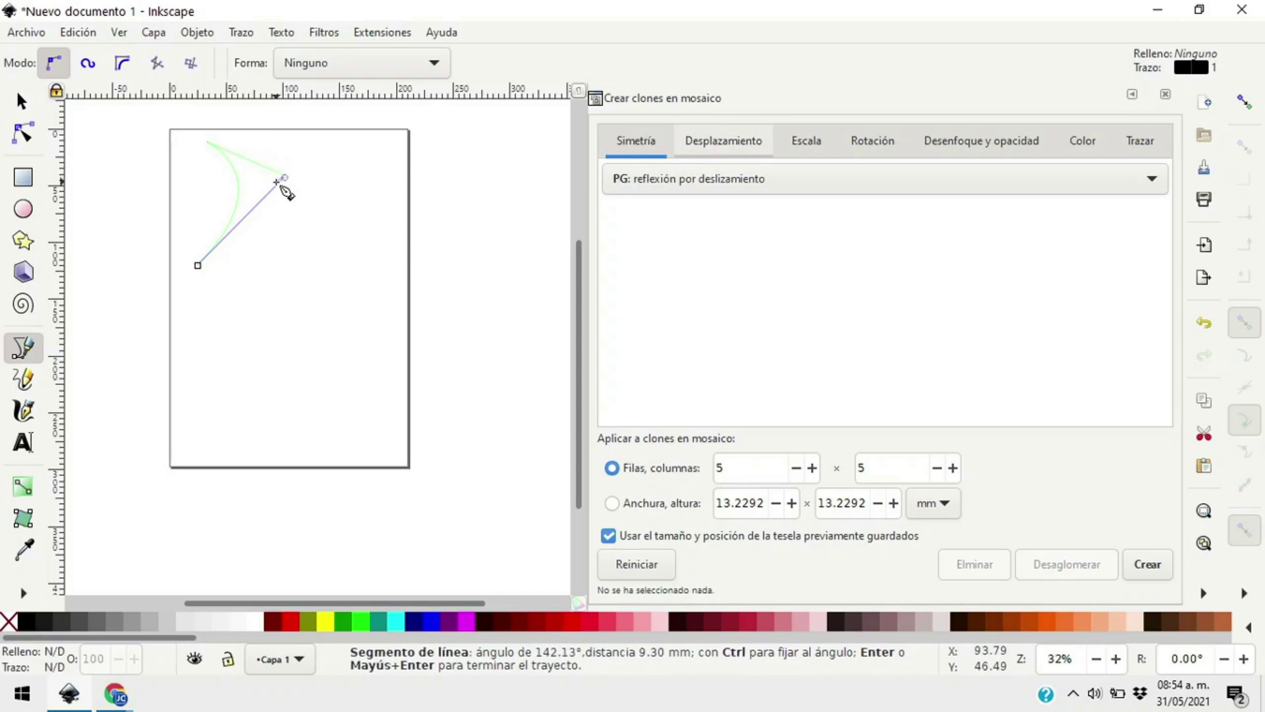
{"action": "left_click", "coordinate": [197, 264]}
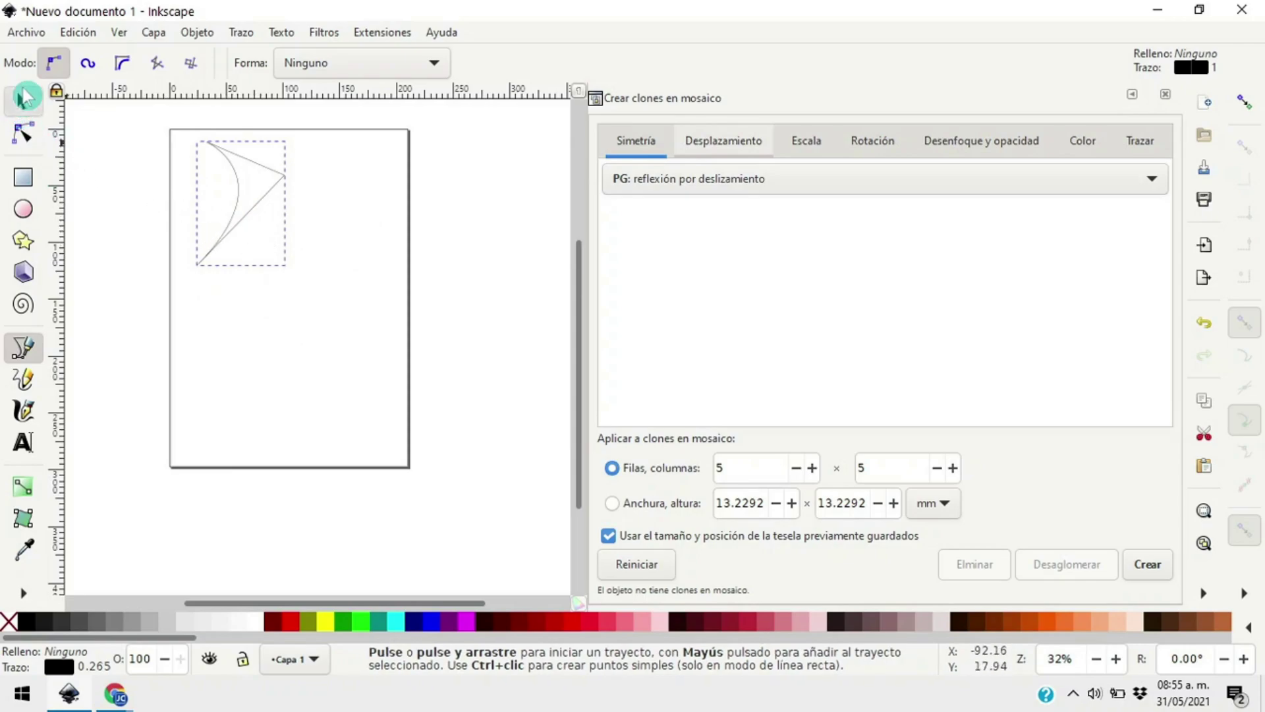
Select the new path and set its stroke width to 1.465 mm
{"action": "left_click", "coordinate": [24, 98]}
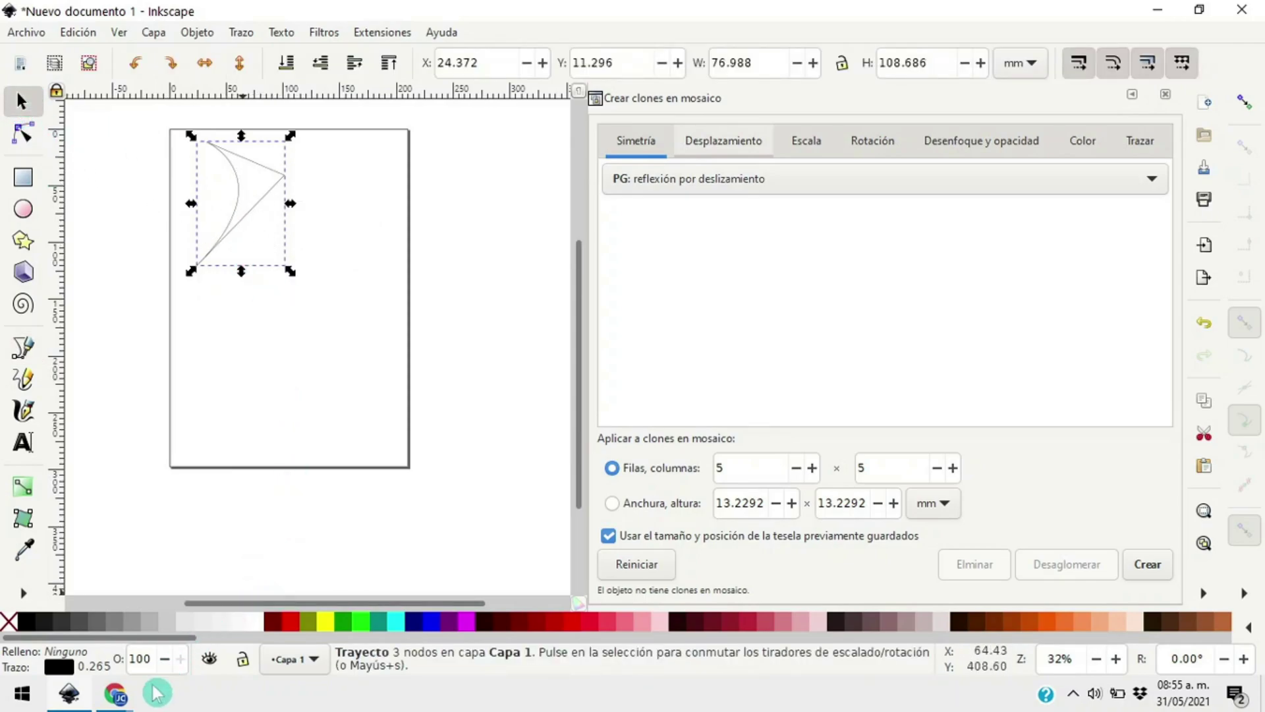
{"action": "left_click", "coordinate": [93, 667]}
{"action": "left_click", "coordinate": [750, 177]}
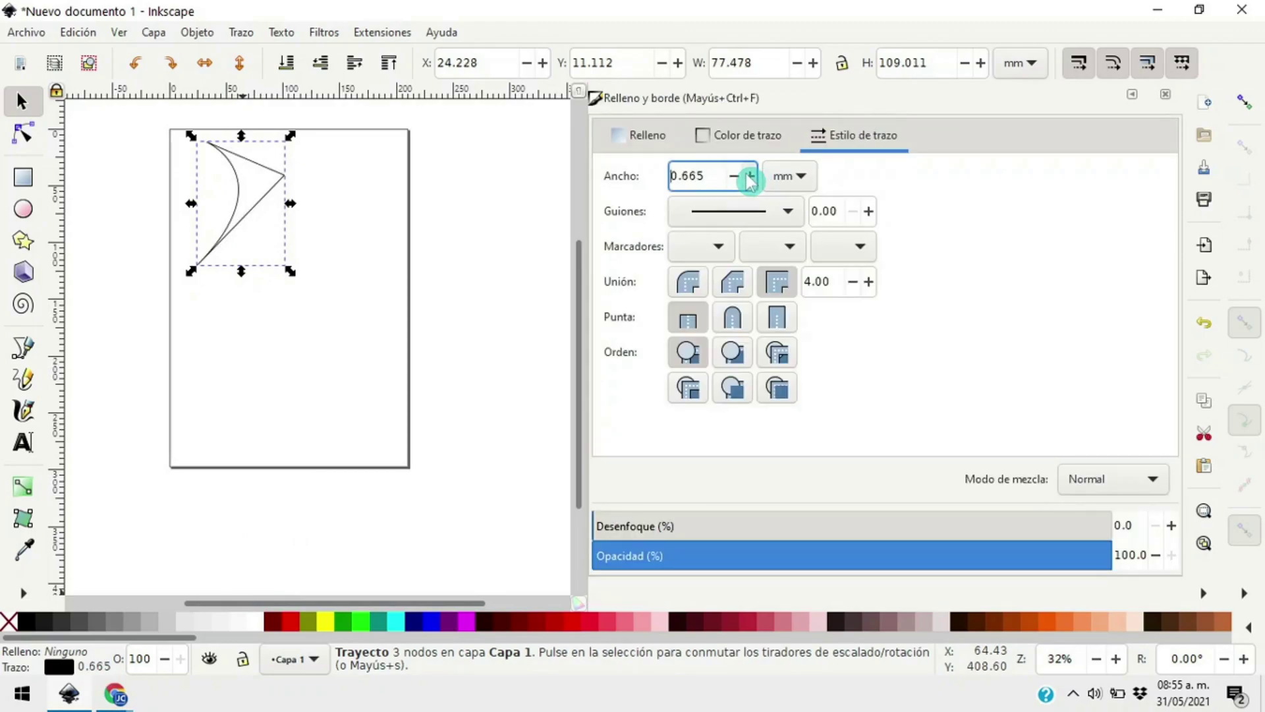
{"action": "left_click", "coordinate": [750, 177]}
{"action": "left_click", "coordinate": [750, 176]}
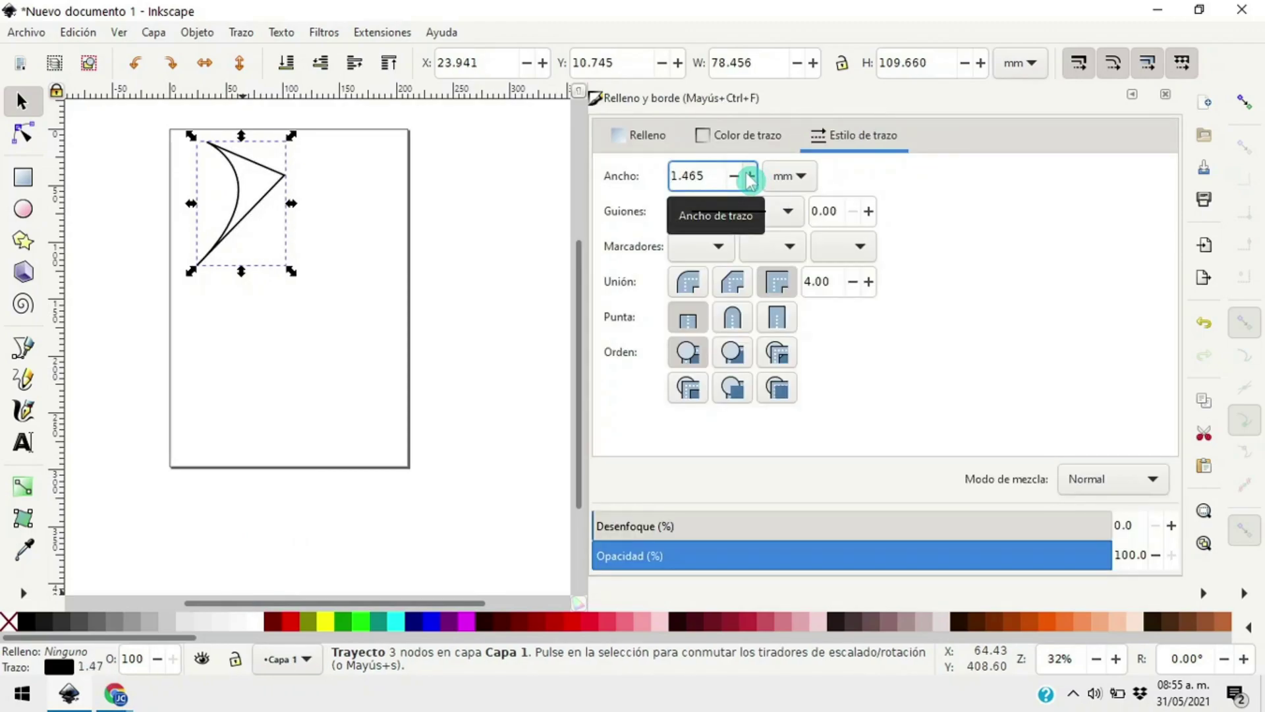
{"action": "left_click", "coordinate": [1166, 96]}
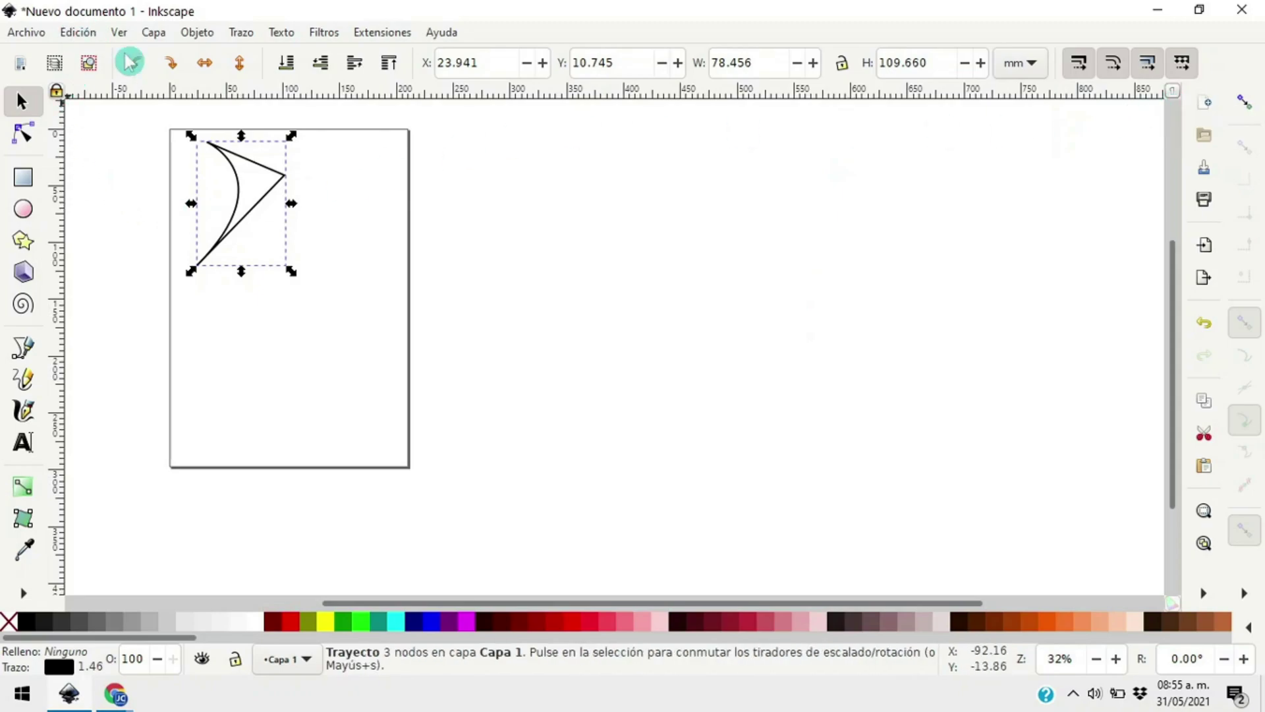
Tile the path in 5 rows and 5 columns of clones with the symmetry P1: traslación simple
{"action": "left_click", "coordinate": [78, 33]}
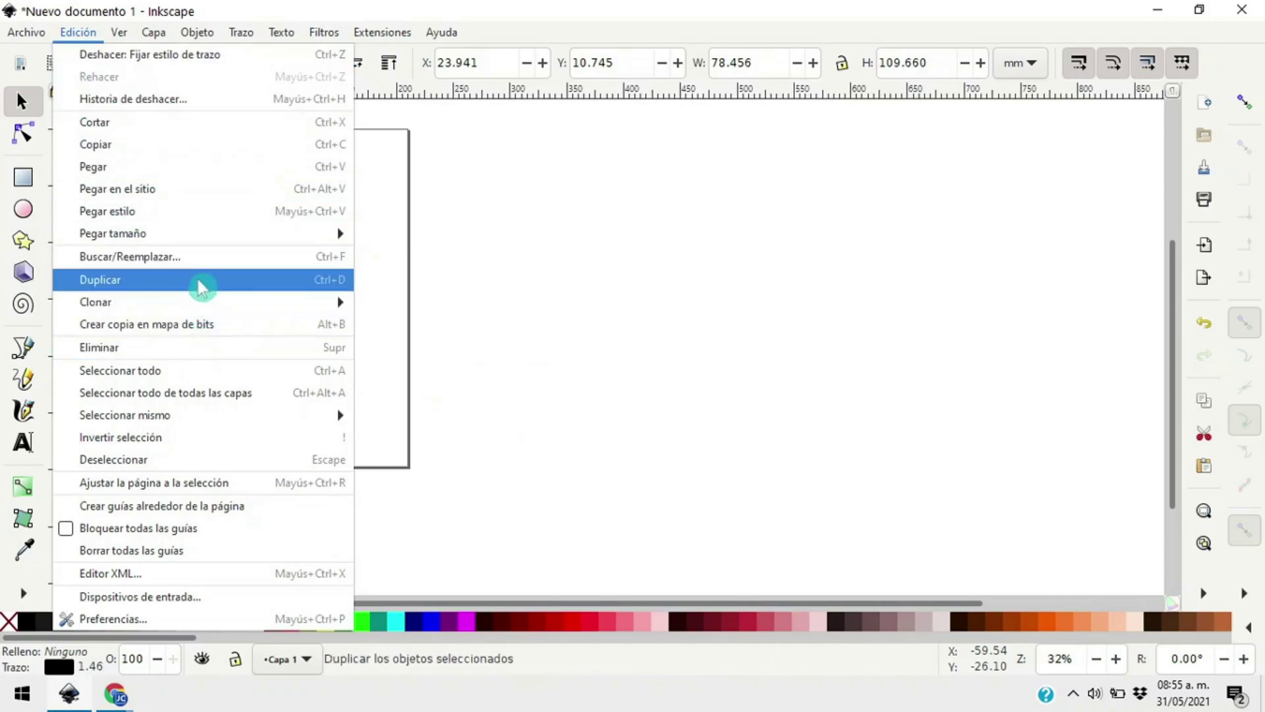
{"action": "mouse_move", "coordinate": [191, 303]}
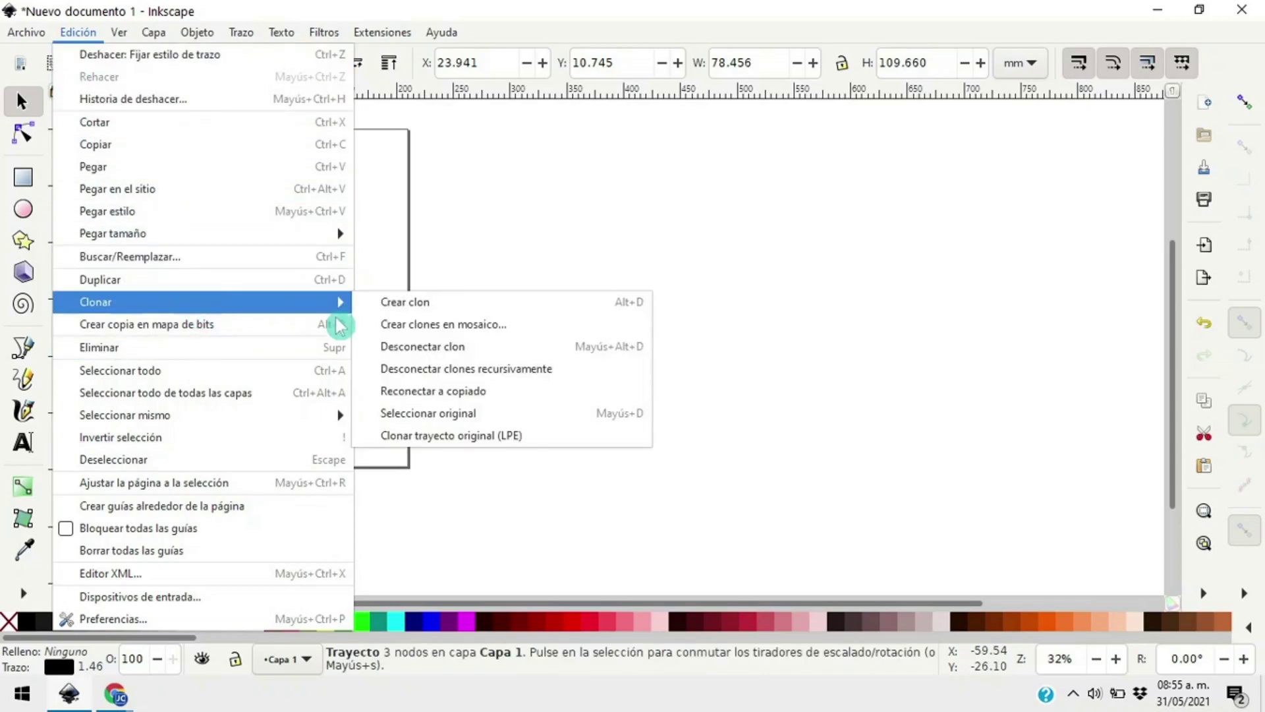
{"action": "left_click", "coordinate": [437, 323]}
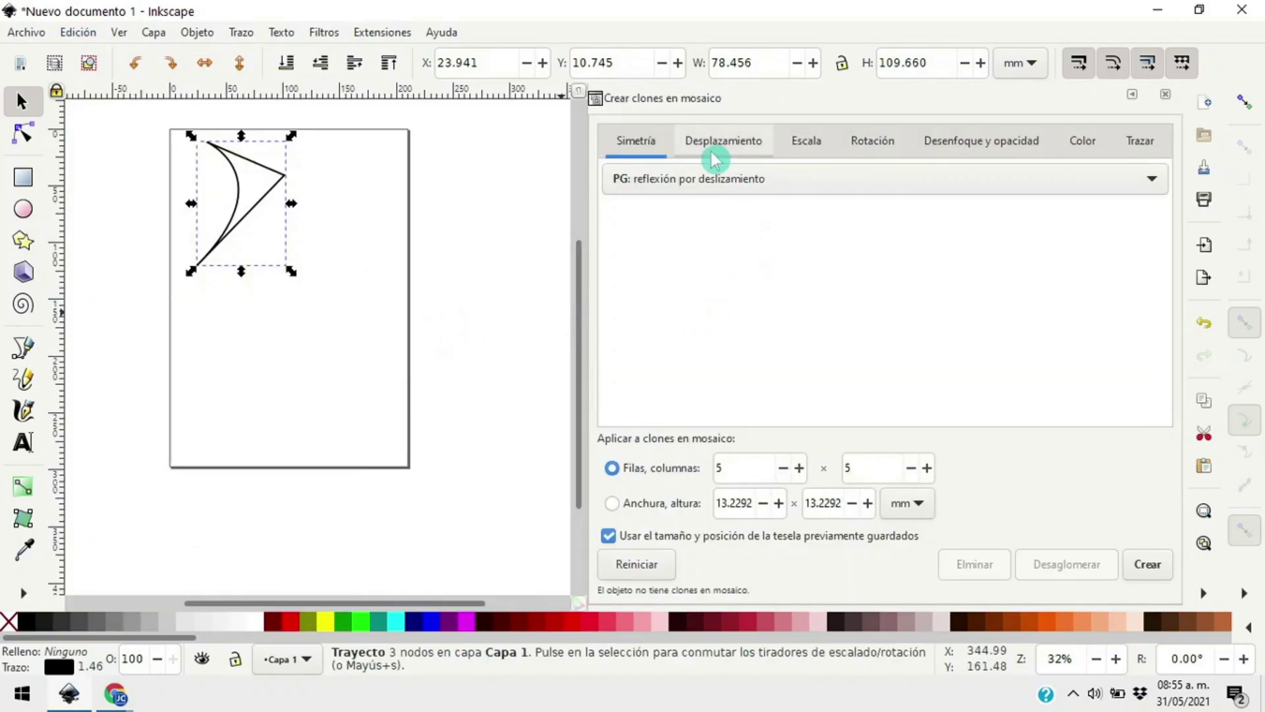
{"action": "left_click", "coordinate": [703, 183]}
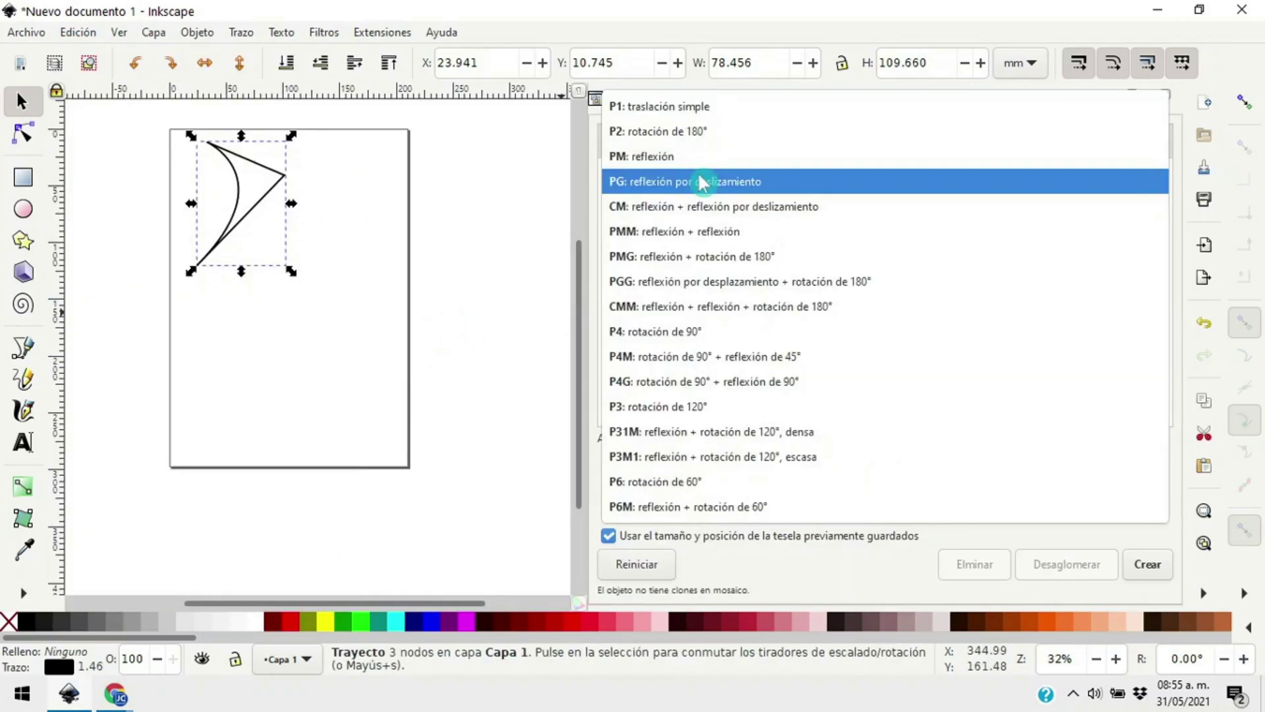
{"action": "left_click", "coordinate": [686, 109]}
{"action": "left_click", "coordinate": [1144, 565]}
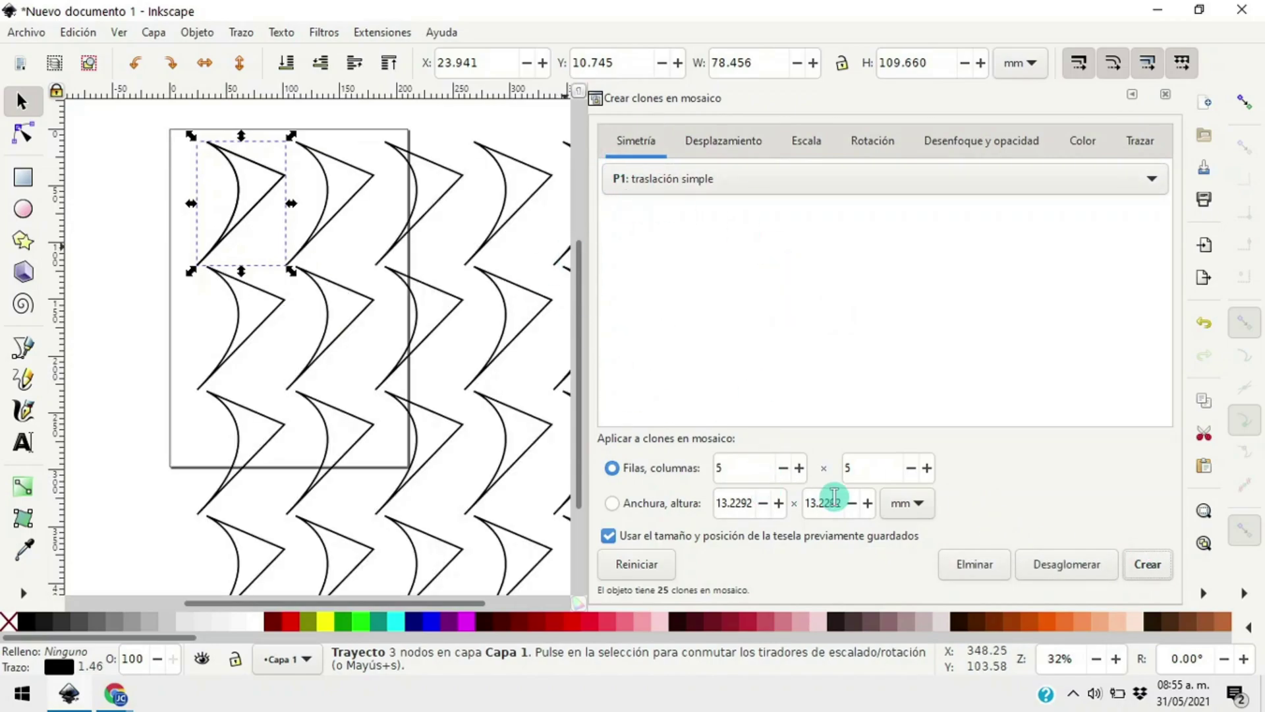
Recreate the path's 5 × 5 tiled clones first with P2: rotación de 180° and again with PM: reflexión
{"action": "left_click", "coordinate": [661, 179]}
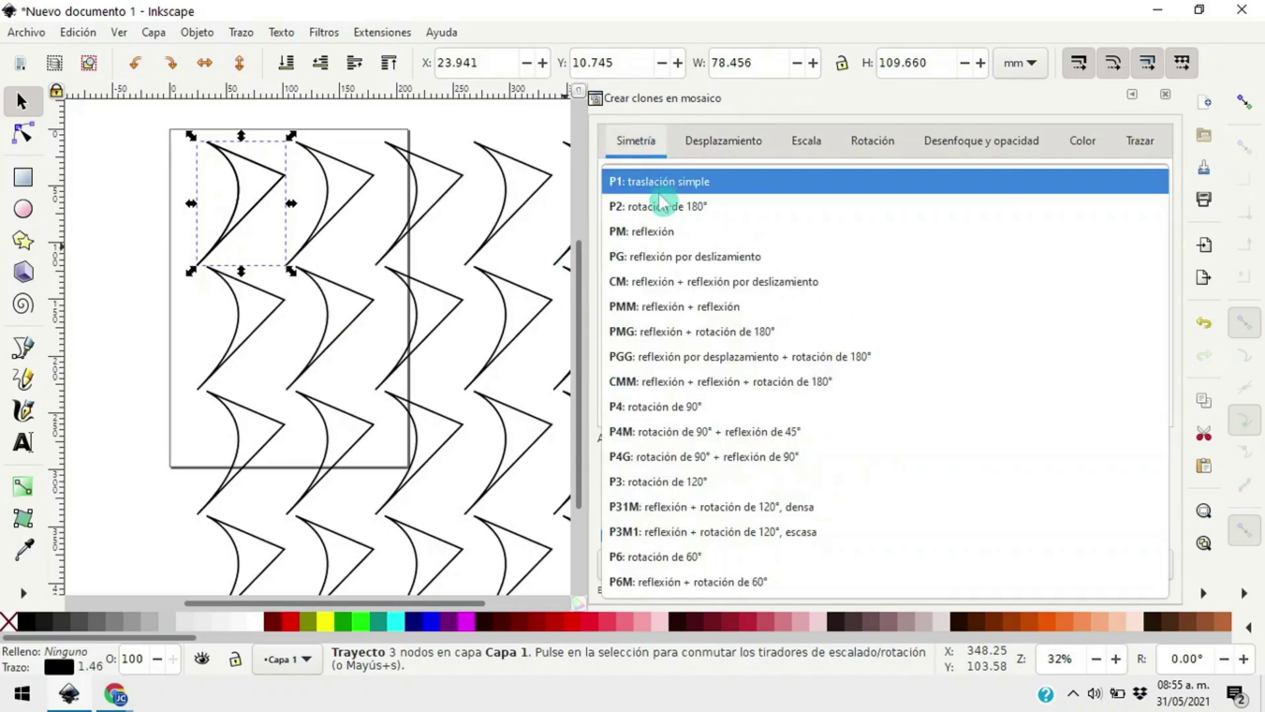
{"action": "left_click", "coordinate": [661, 204]}
{"action": "left_click", "coordinate": [1147, 564]}
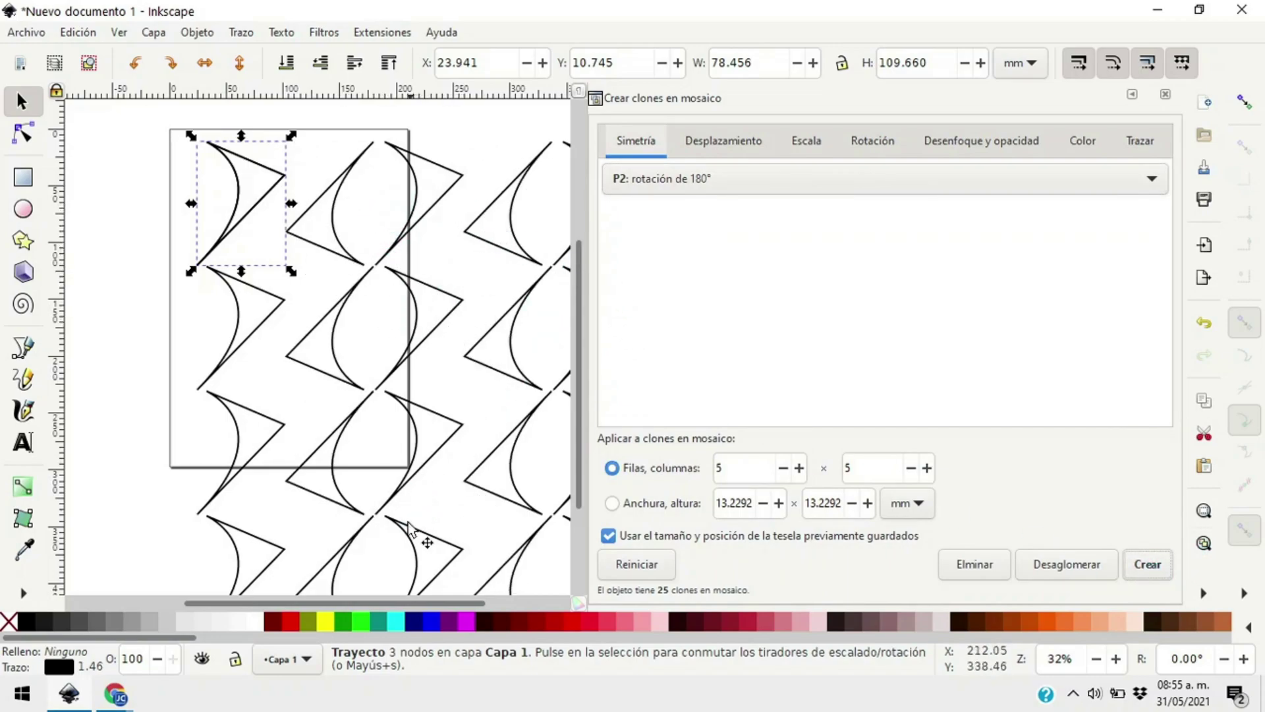
{"action": "mouse_move", "coordinate": [367, 607]}
{"action": "left_mouse_down"}
{"action": "mouse_move", "coordinate": [479, 605]}
{"action": "mouse_move", "coordinate": [379, 604]}
{"action": "left_mouse_up"}
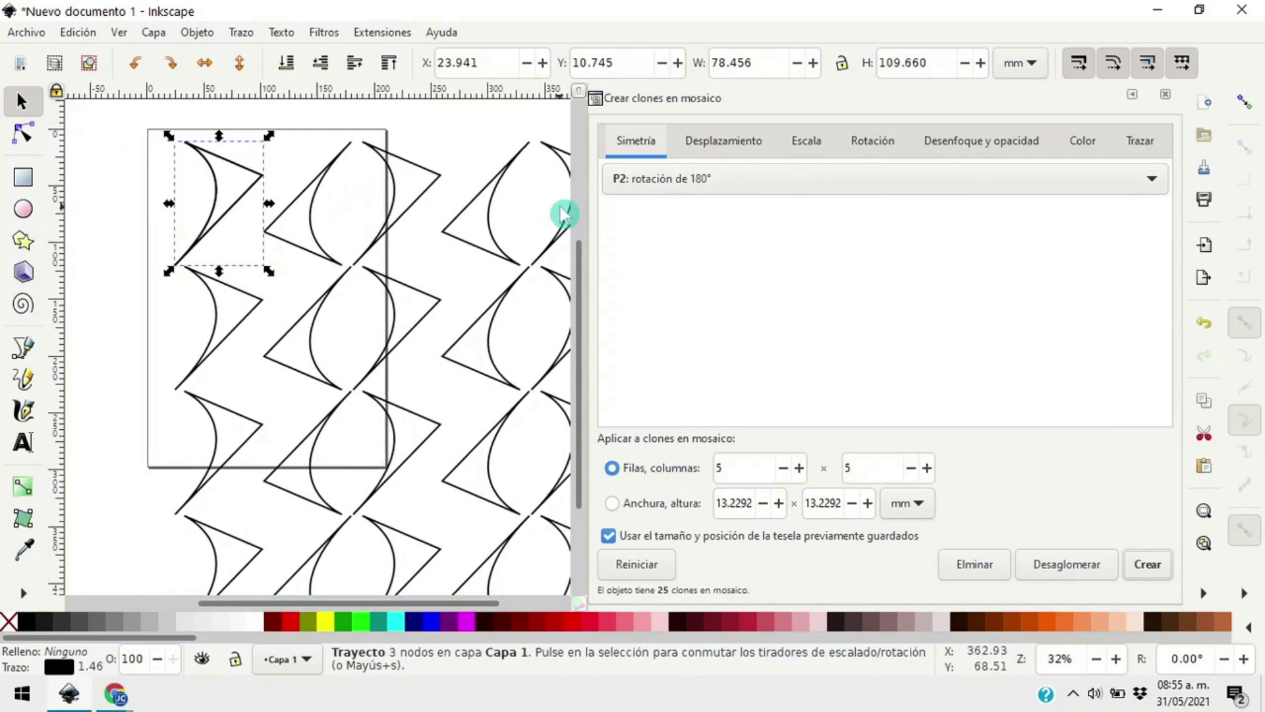
{"action": "left_click", "coordinate": [642, 180]}
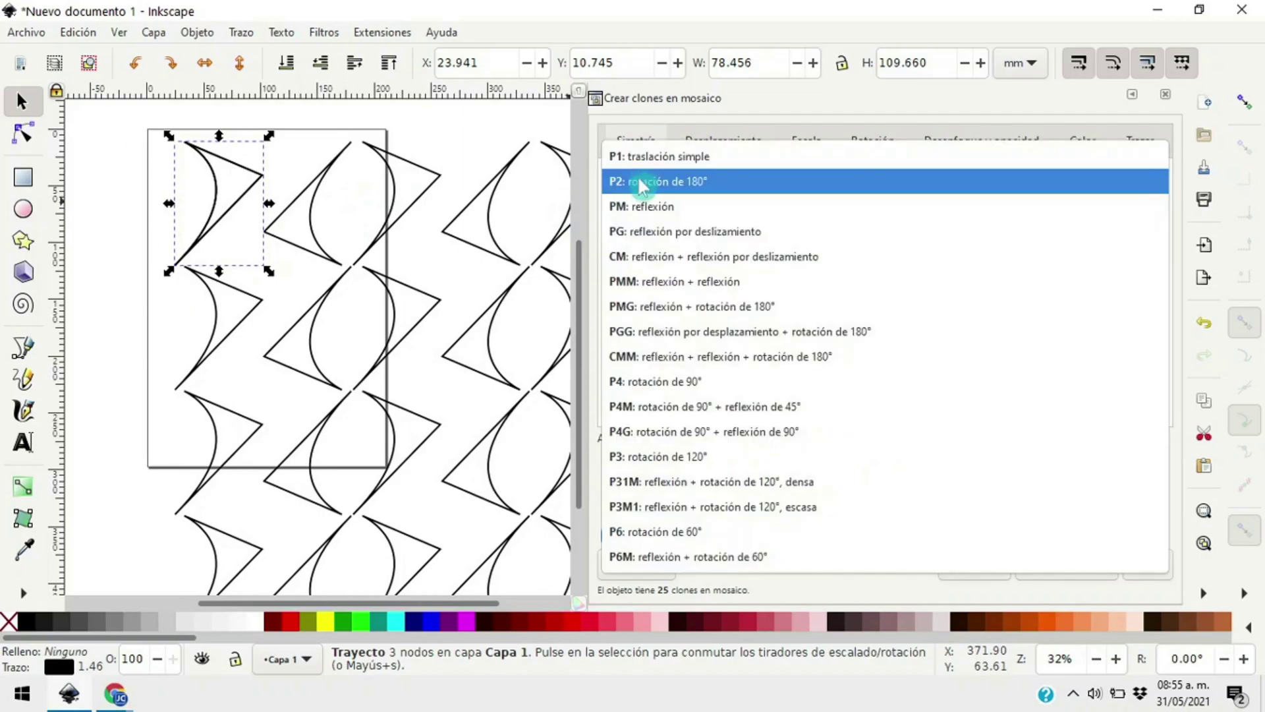
{"action": "left_click", "coordinate": [643, 206]}
{"action": "left_click", "coordinate": [1133, 564]}
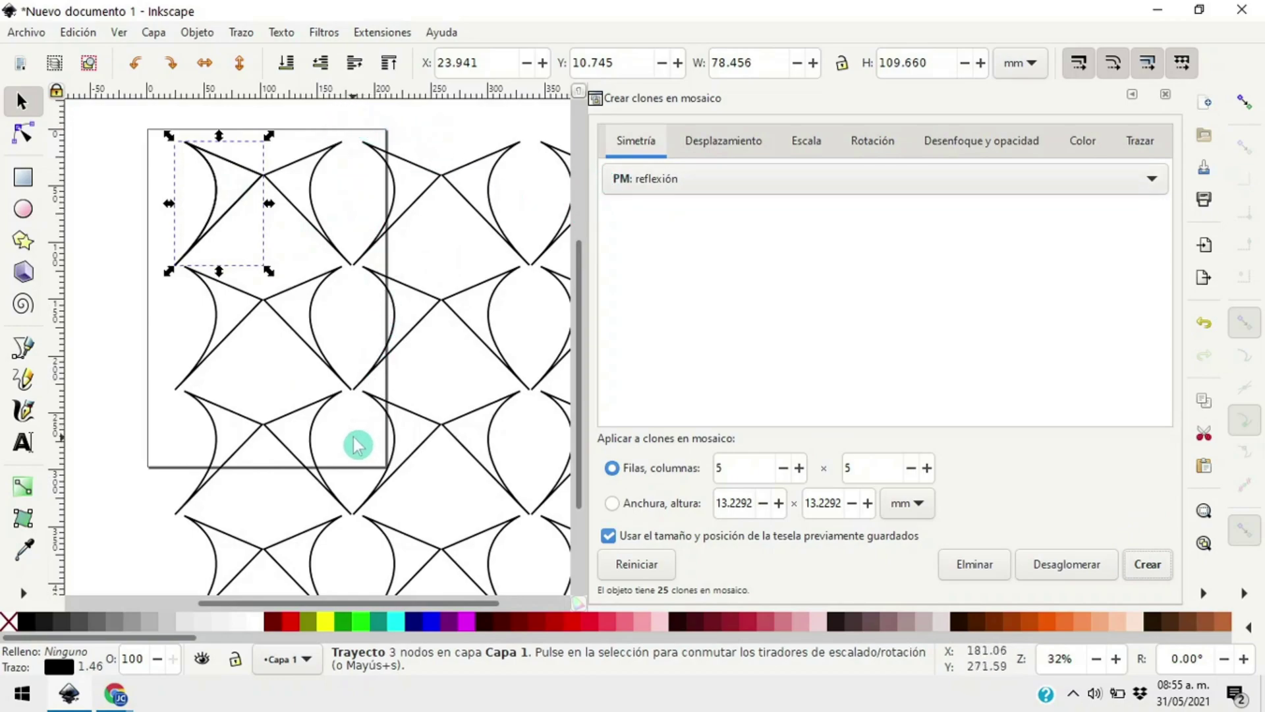
Recreate the path's 5 × 5 clones with PG: reflexión por deslizamiento, and again with CM: reflexión + reflexión por deslizamiento
{"action": "left_click", "coordinate": [691, 188]}
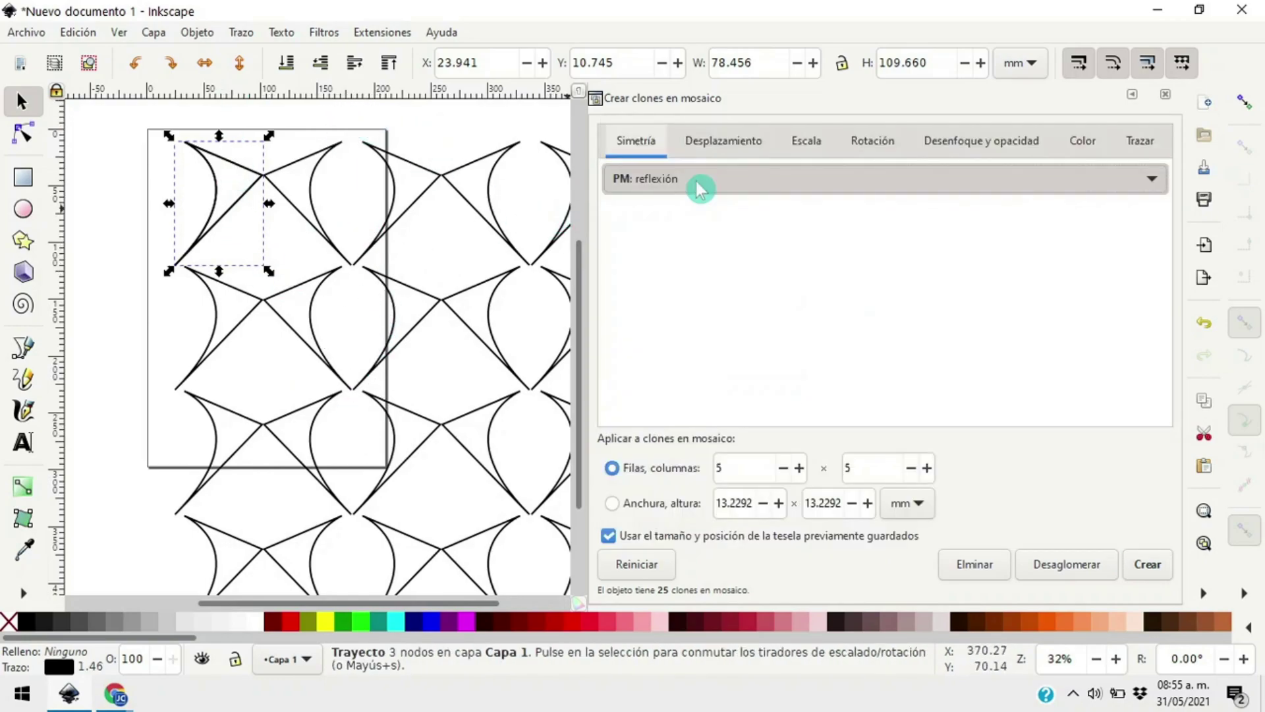
{"action": "left_click", "coordinate": [689, 191]}
{"action": "left_click", "coordinate": [714, 212]}
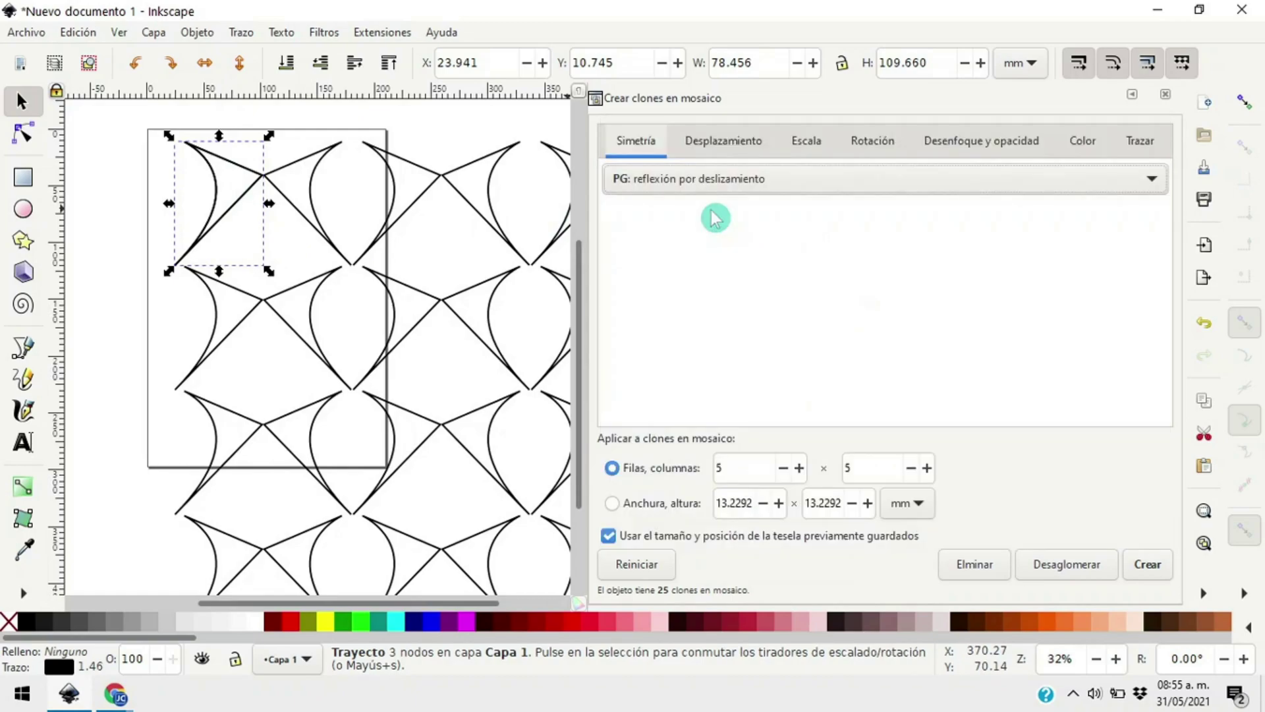
{"action": "left_click", "coordinate": [1155, 568]}
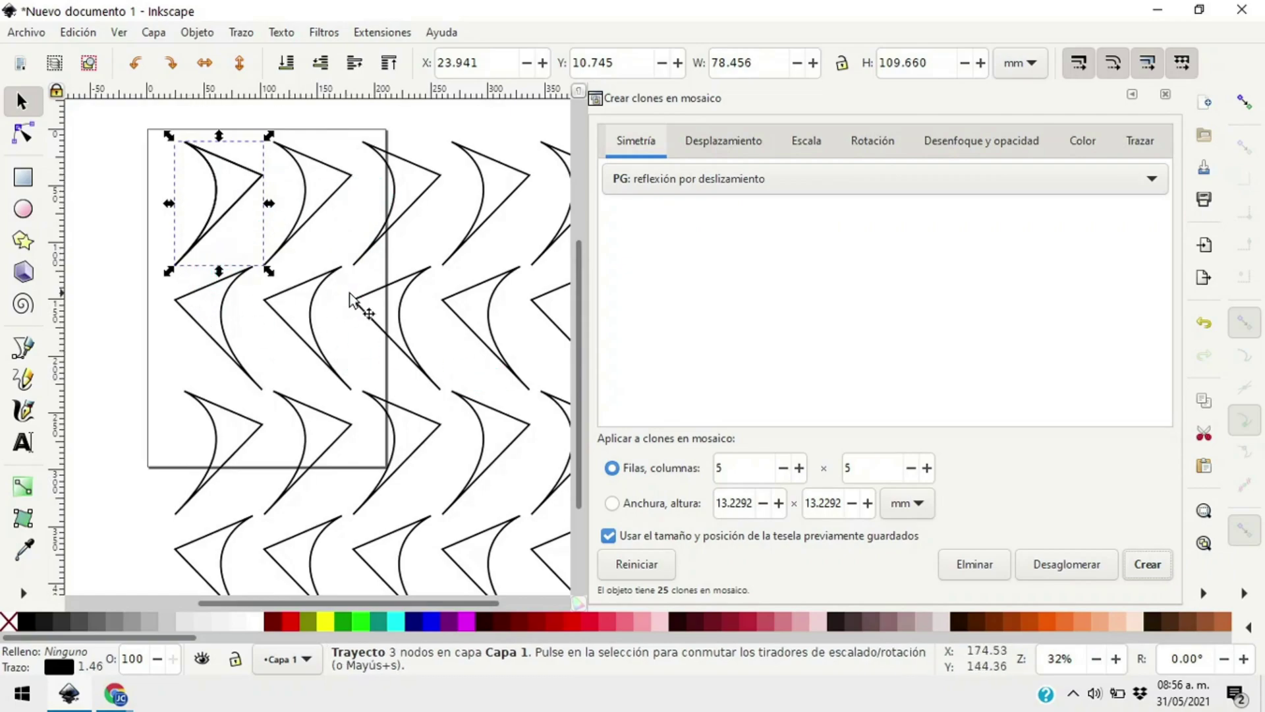
{"action": "left_click", "coordinate": [332, 192]}
{"action": "left_click", "coordinate": [697, 175]}
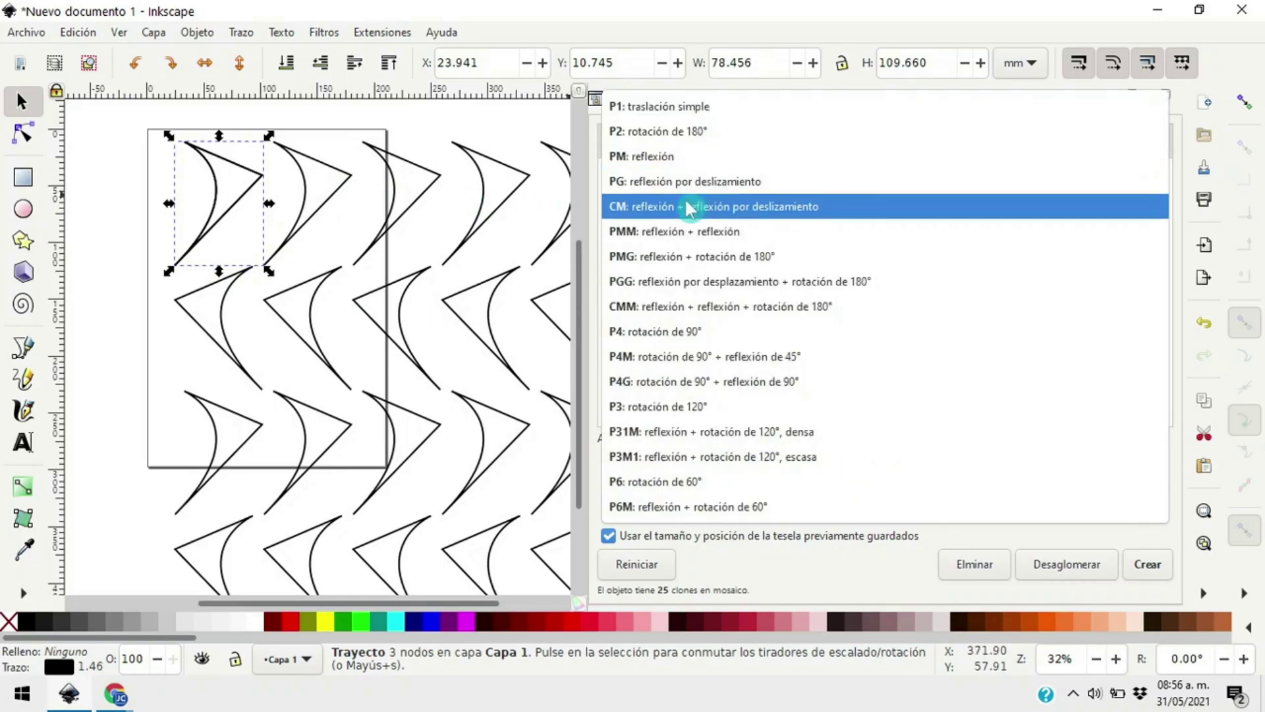
{"action": "left_click", "coordinate": [686, 204]}
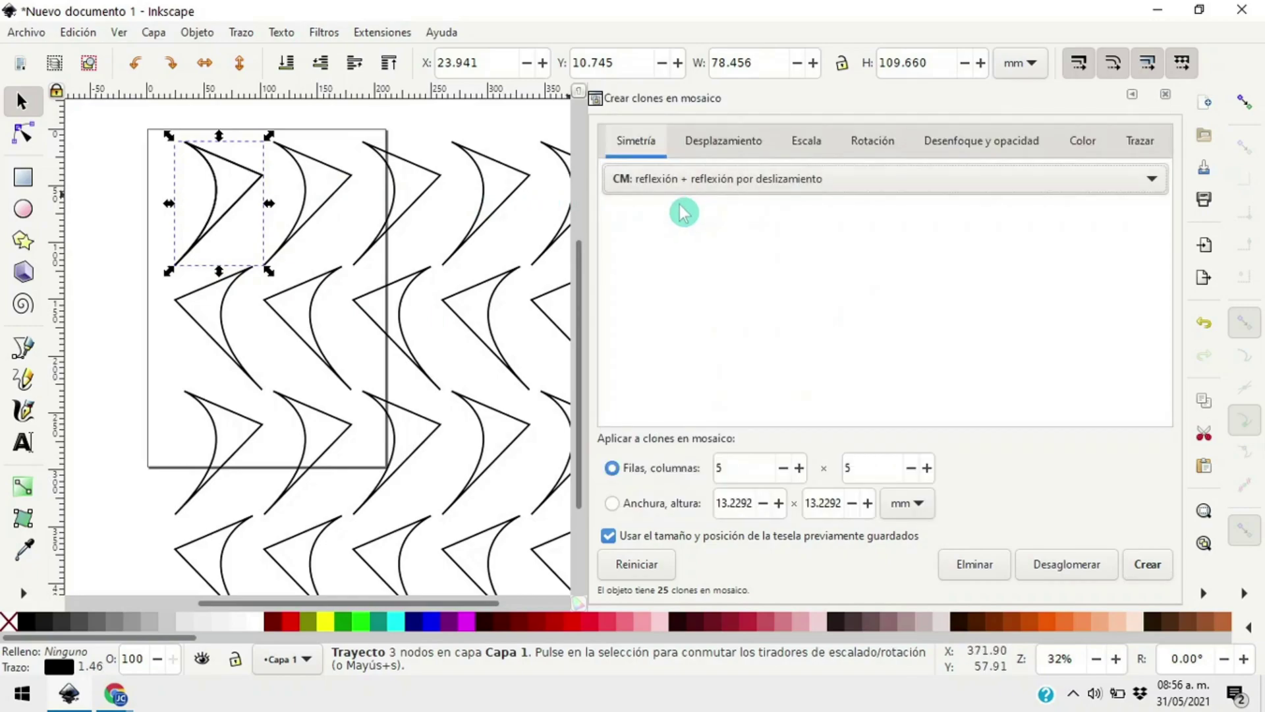
{"action": "left_click", "coordinate": [1155, 567]}
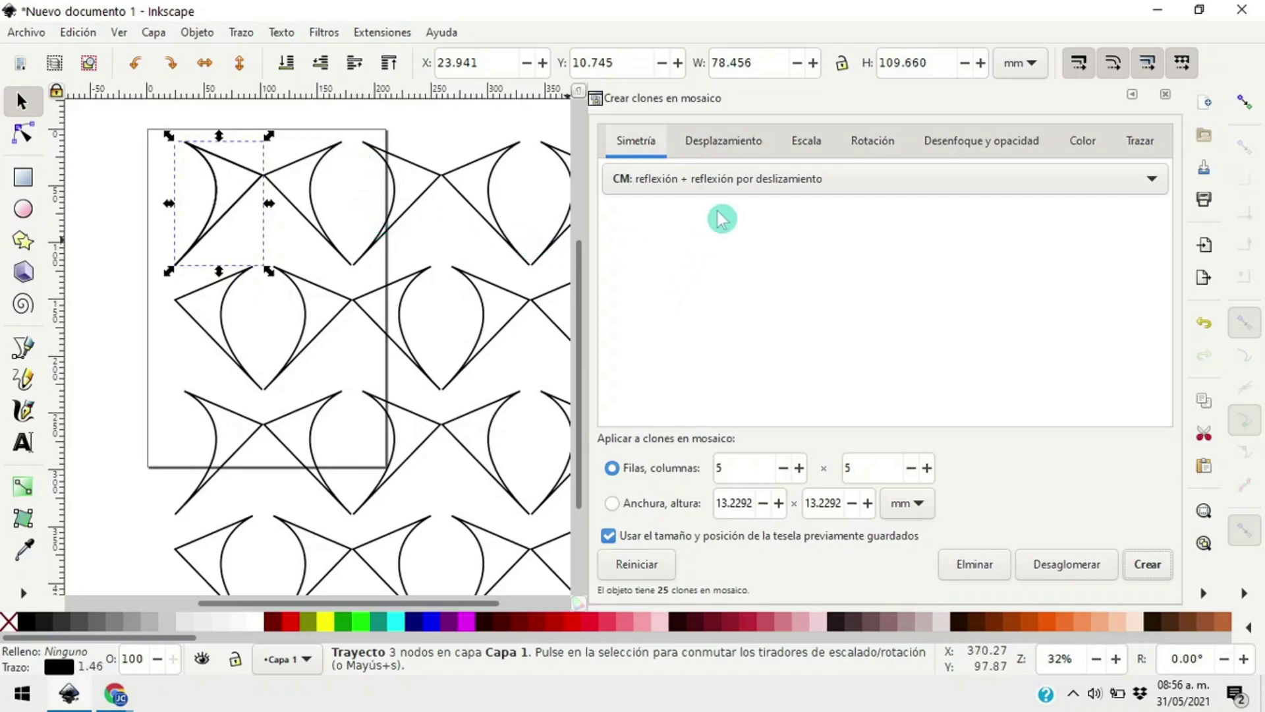
Recreate the path's 5 × 5 clones with PMM: reflexión + reflexión, and again with PMG: reflexión + rotación de 180°
{"action": "left_click", "coordinate": [727, 177]}
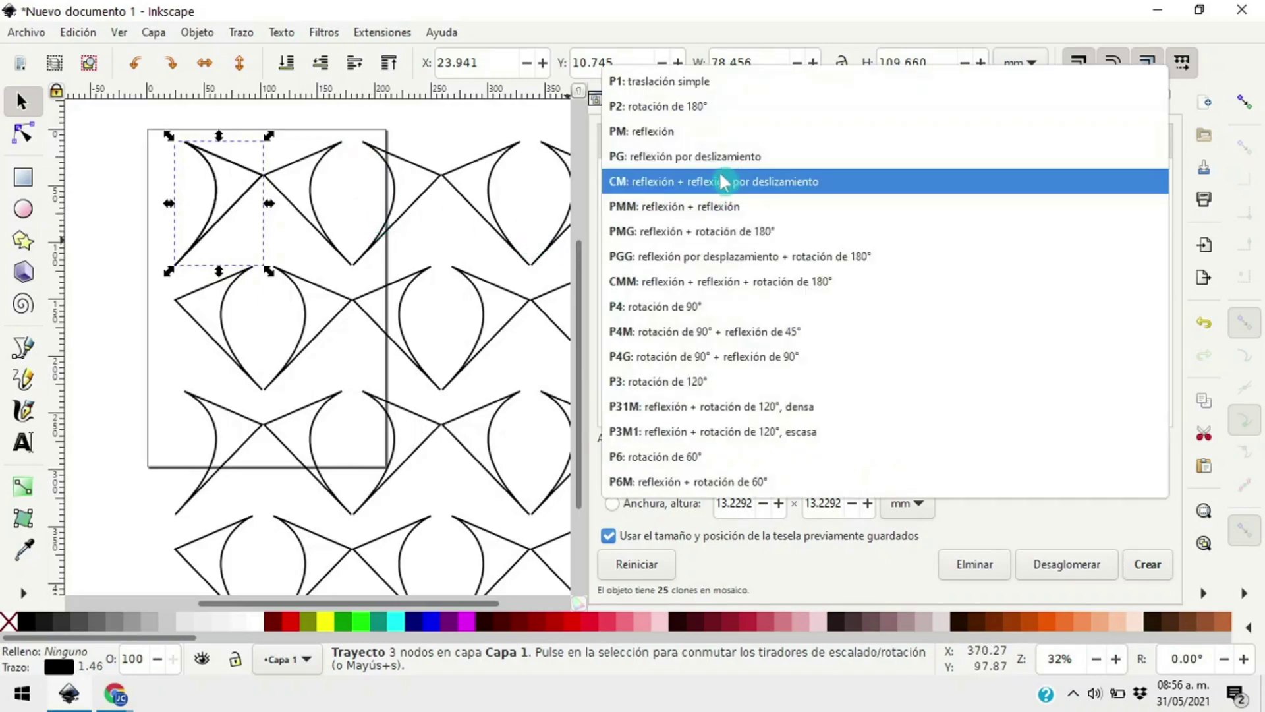
{"action": "left_click", "coordinate": [711, 207]}
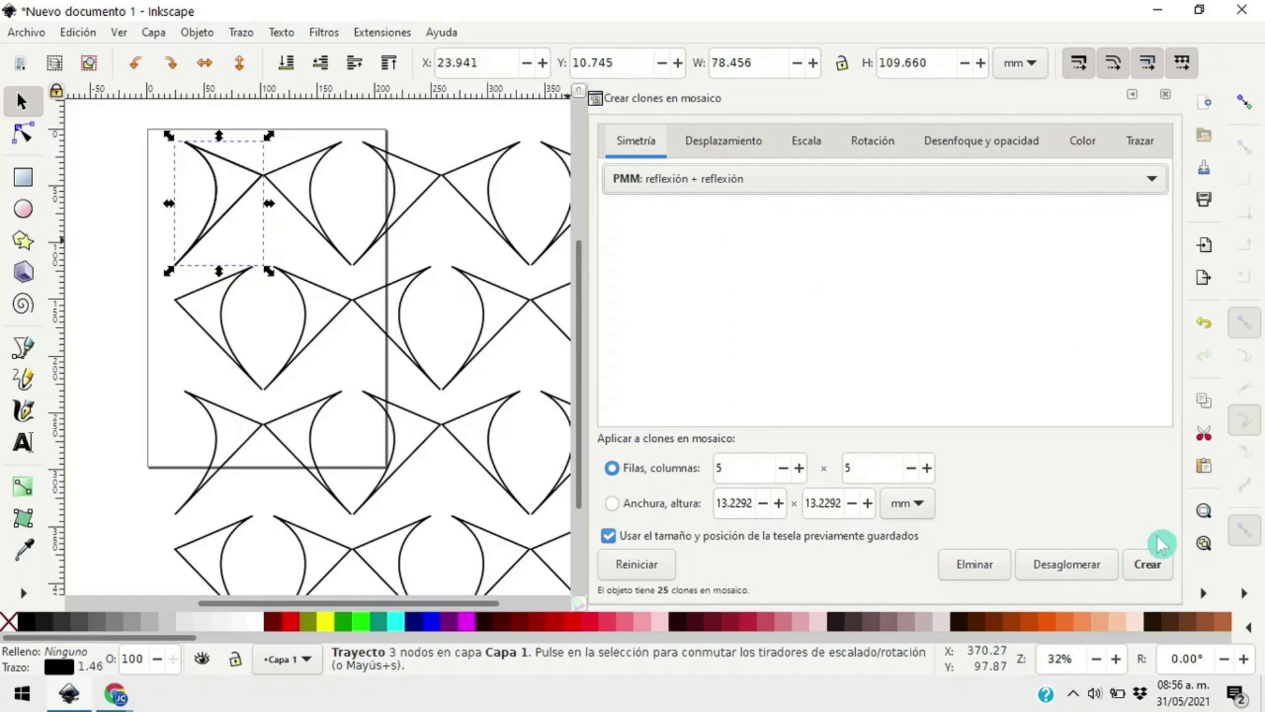
{"action": "left_click", "coordinate": [1147, 565]}
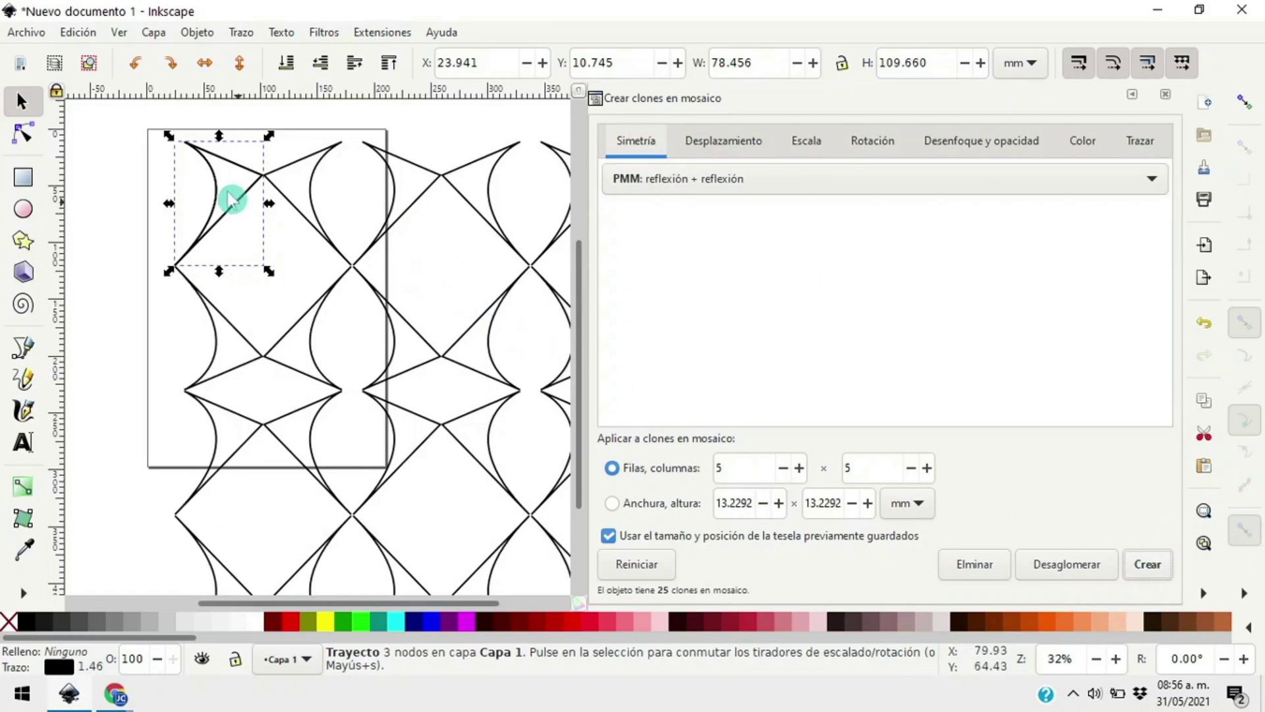
{"action": "left_click", "coordinate": [751, 183]}
{"action": "left_click", "coordinate": [743, 208]}
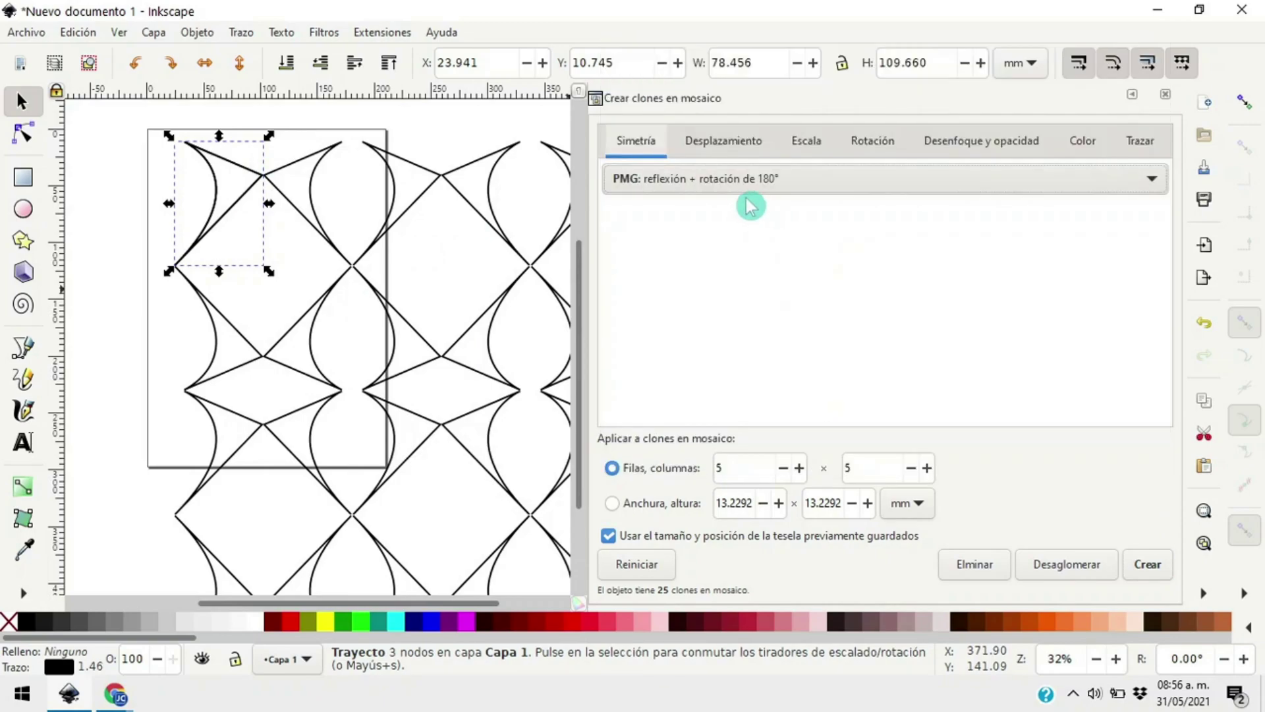
{"action": "left_click", "coordinate": [1147, 567]}
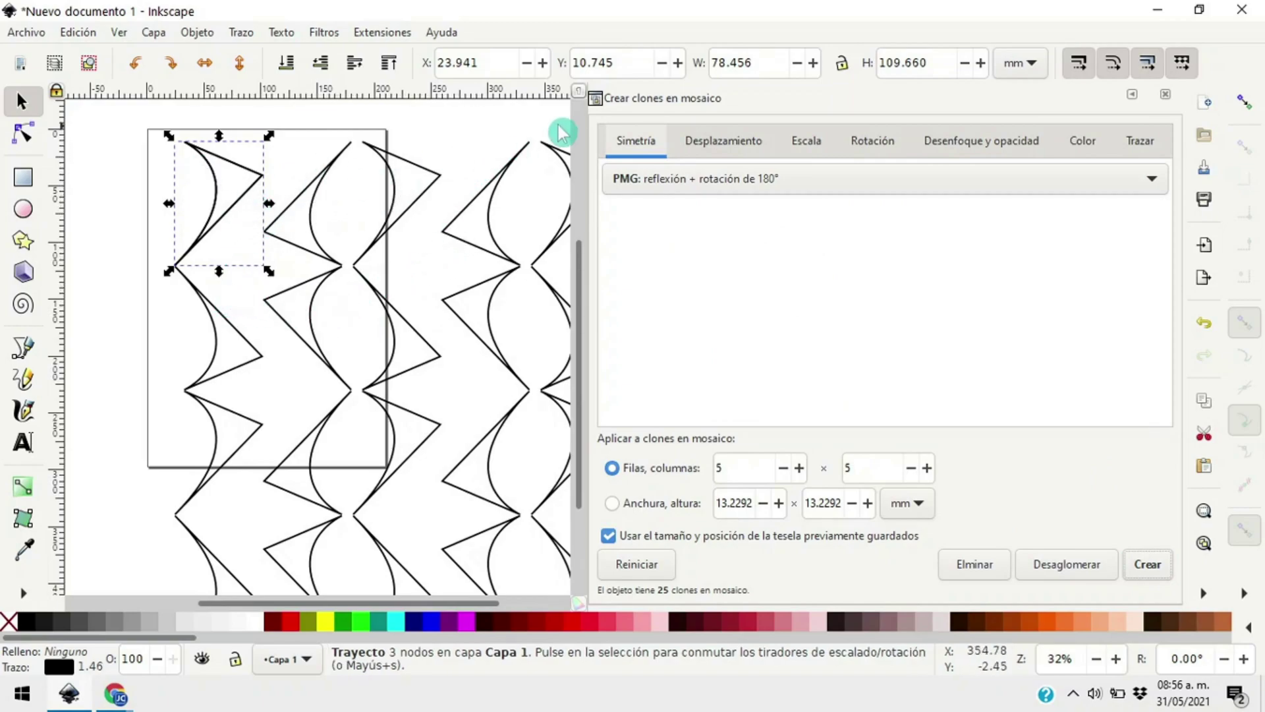
Recreate the path's 5 × 5 tiled clones with the symmetry PGG: reflexión por desplazamiento + rotación de 180°
{"action": "left_click", "coordinate": [649, 184]}
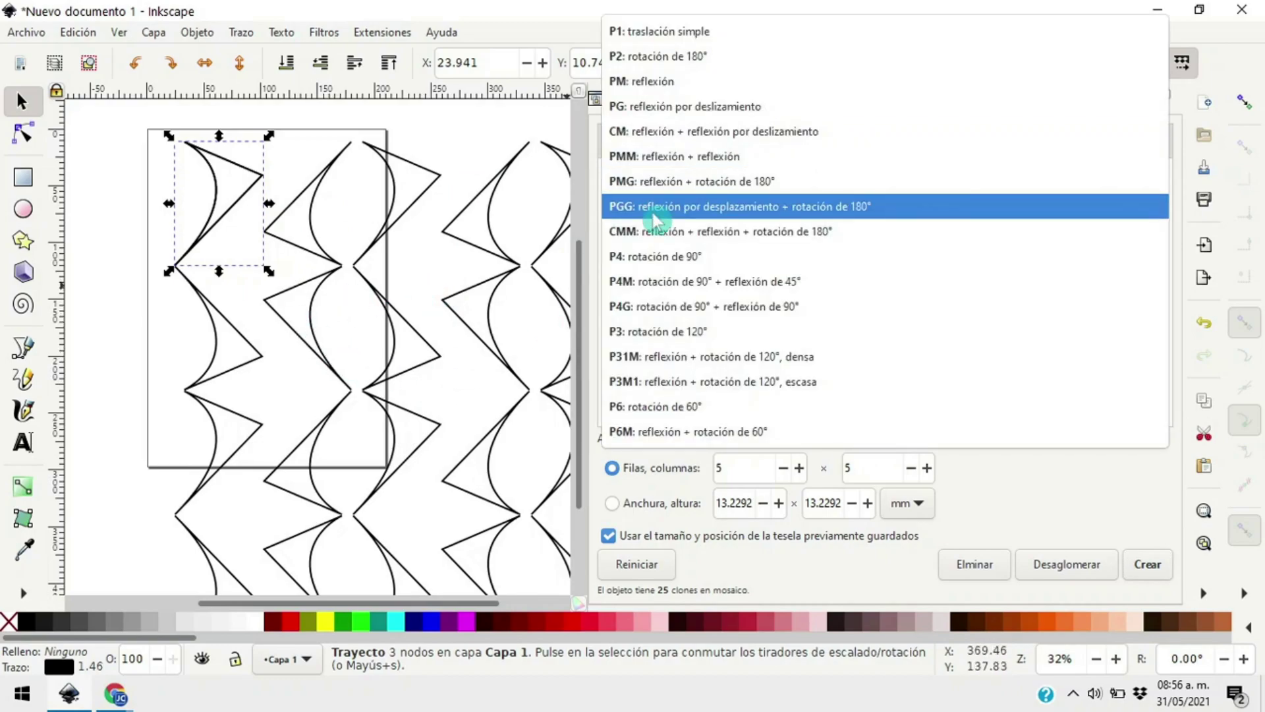
{"action": "left_click", "coordinate": [656, 210]}
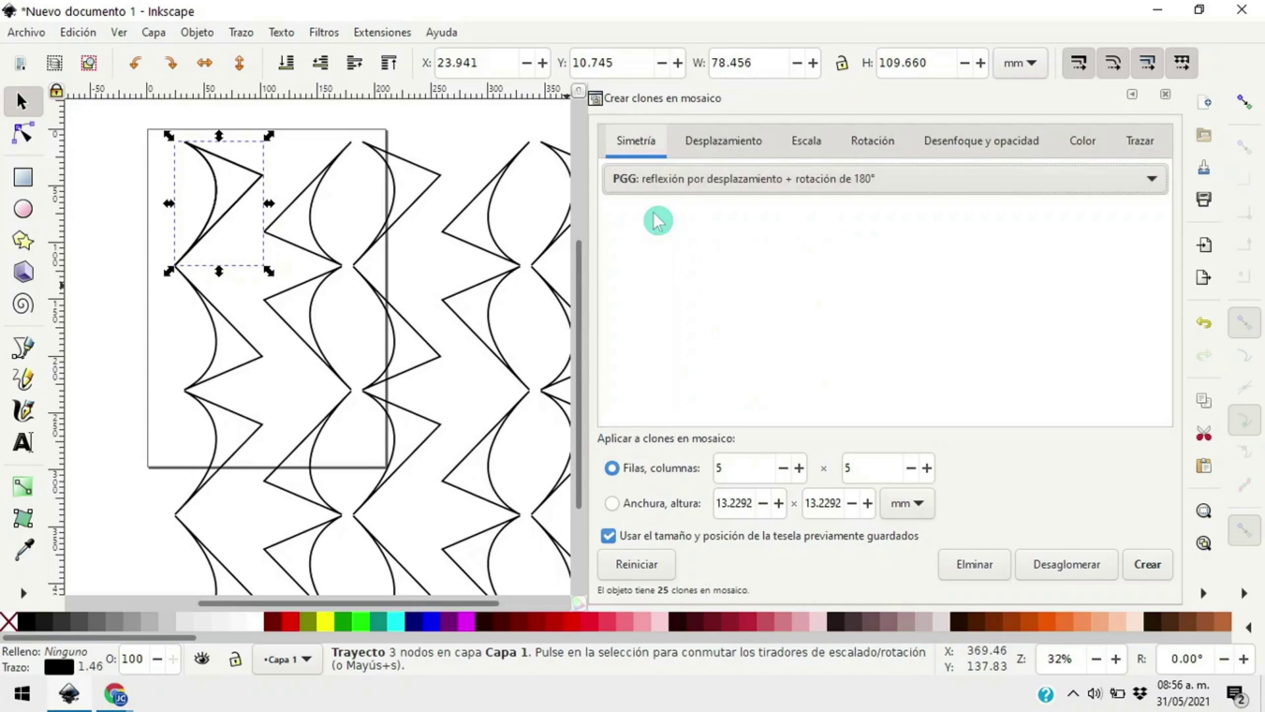
{"action": "left_click", "coordinate": [1147, 565]}
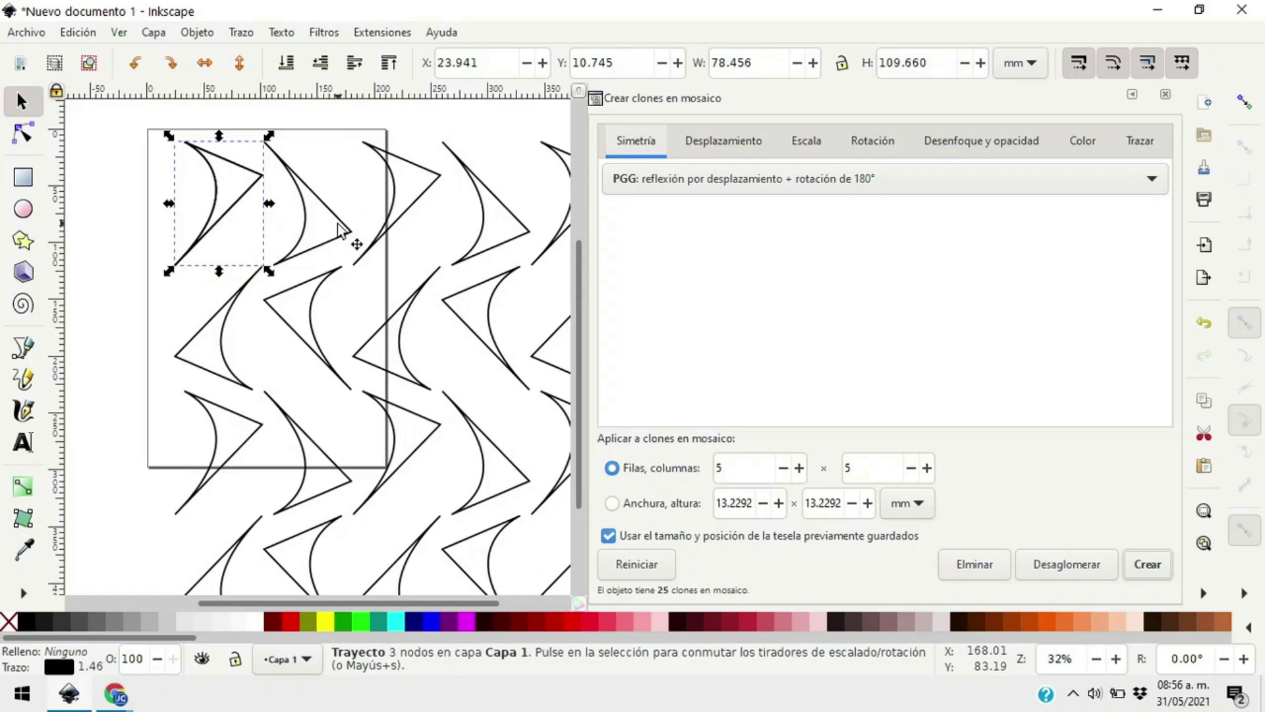
Recreate the path's 5 × 5 tiled clones with a rotation symmetry listed after PGG
{"action": "left_click", "coordinate": [990, 178]}
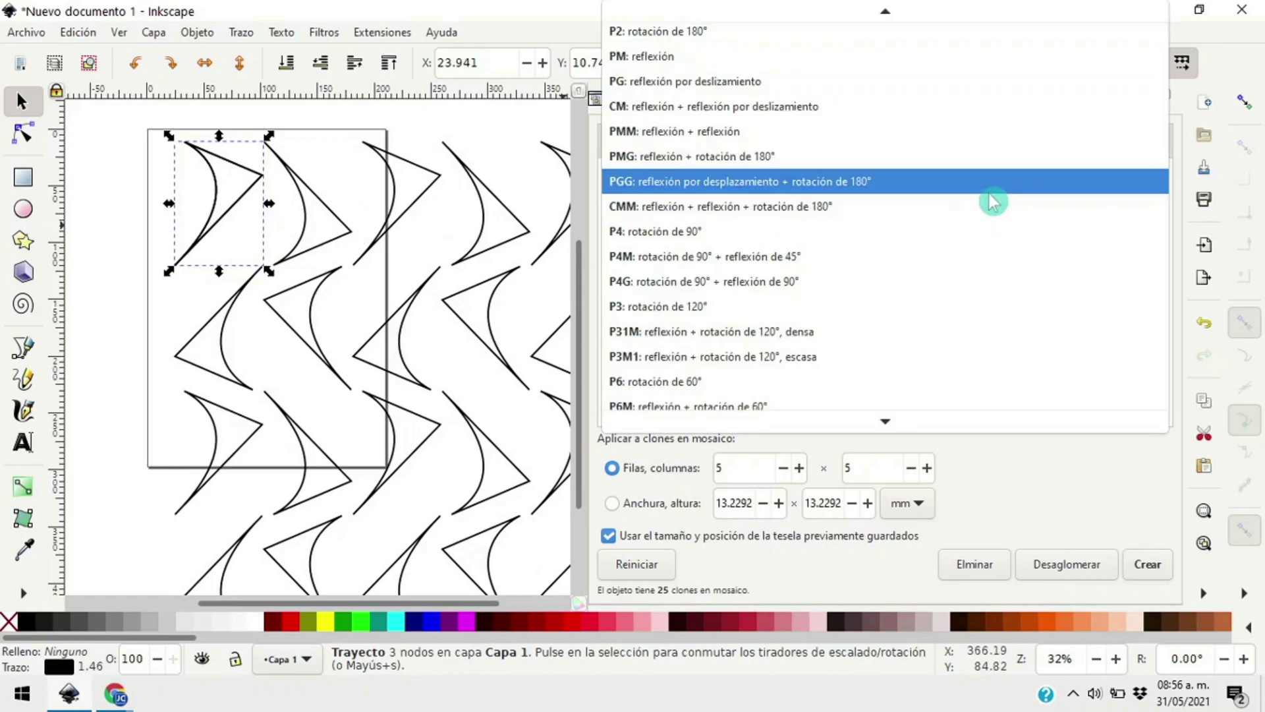
{"action": "left_click", "coordinate": [879, 222]}
{"action": "left_click", "coordinate": [1147, 565]}
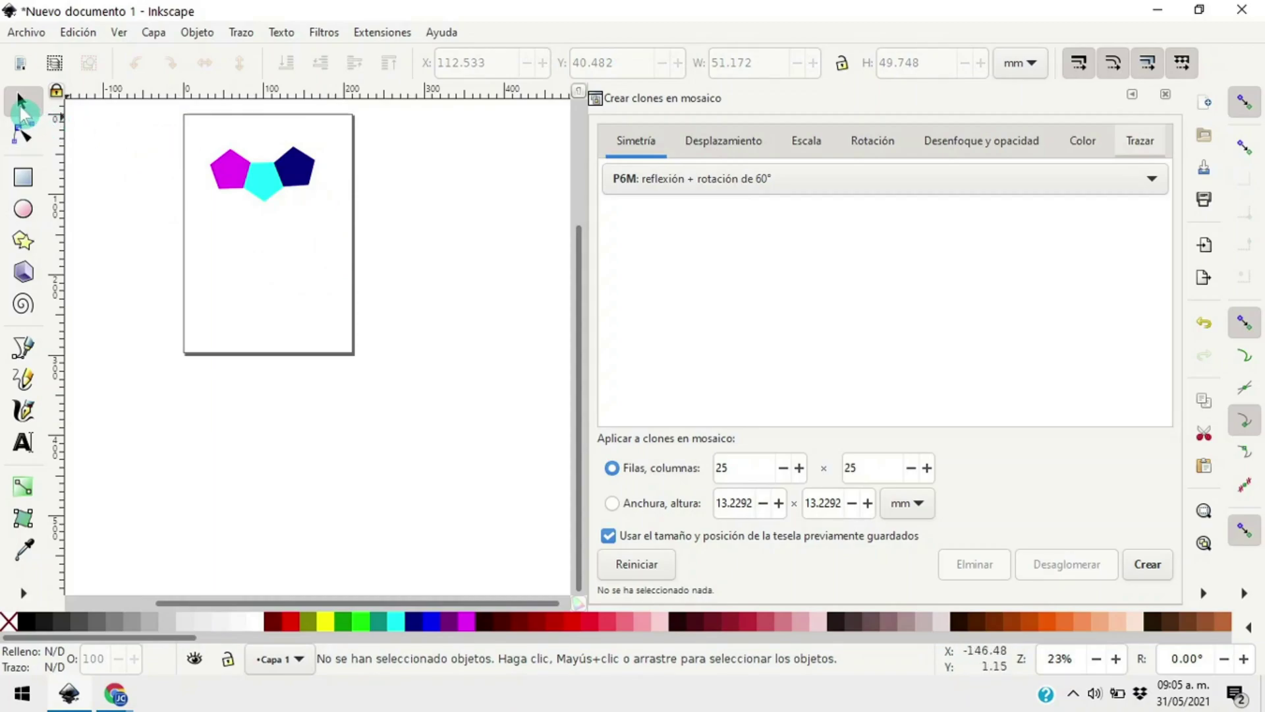
Select the magenta, cyan and navy pentagons together and group them into one object
{"action": "left_click", "coordinate": [21, 106]}
{"action": "left_click_drag", "start_coordinate": [192, 127], "coordinate": [356, 215]}
{"action": "left_click", "coordinate": [197, 32]}
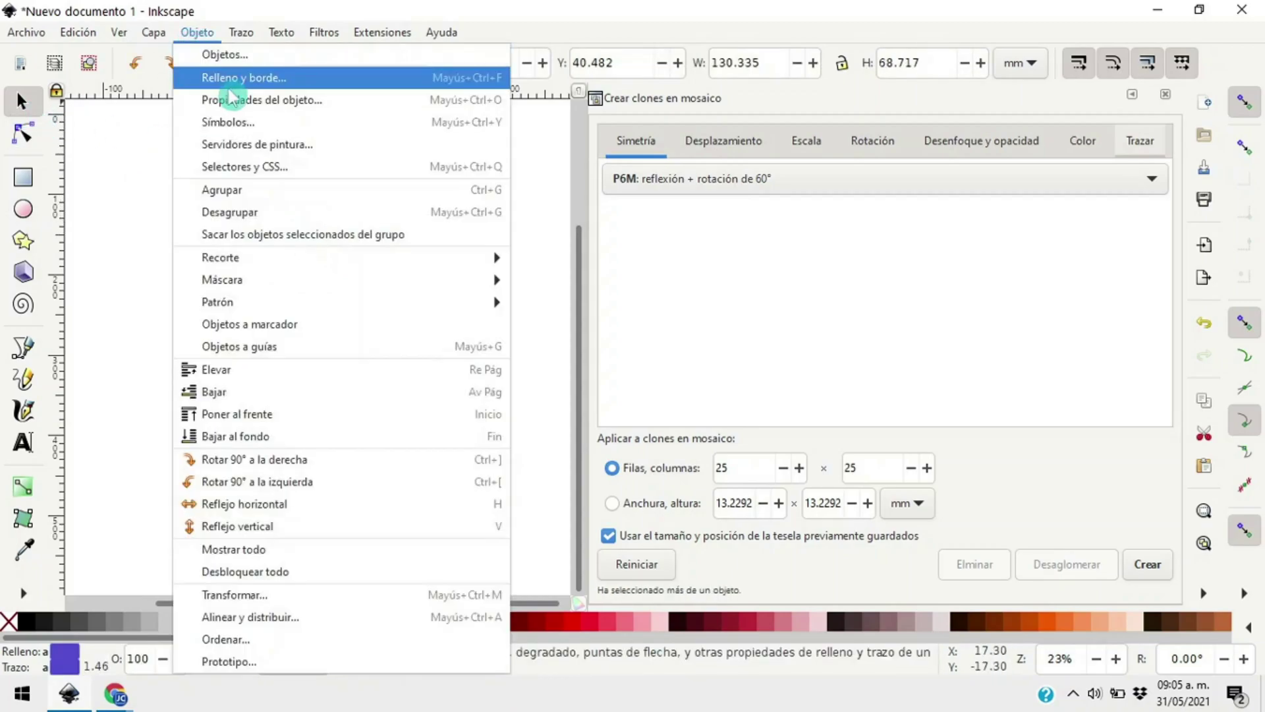
{"action": "left_click", "coordinate": [249, 189]}
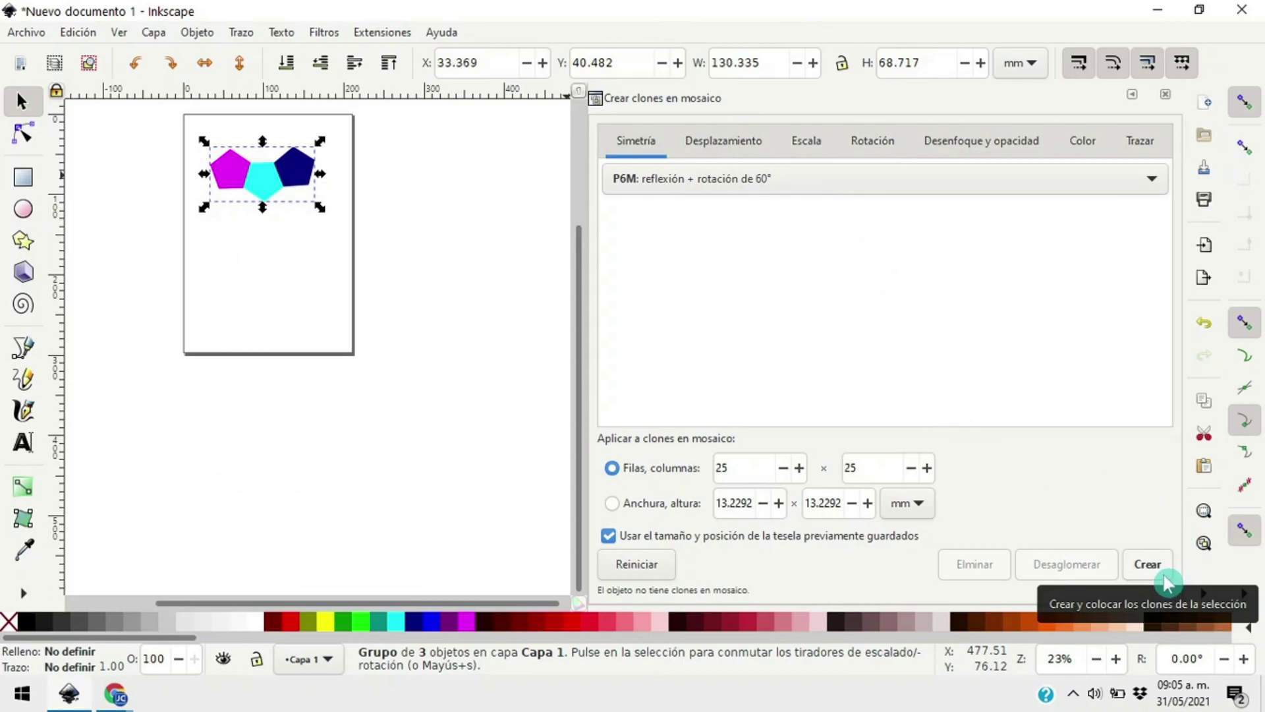
Create 25 × 25 tiled clones of the pentagon group with the symmetry P1: traslación simple
{"action": "left_click", "coordinate": [871, 186]}
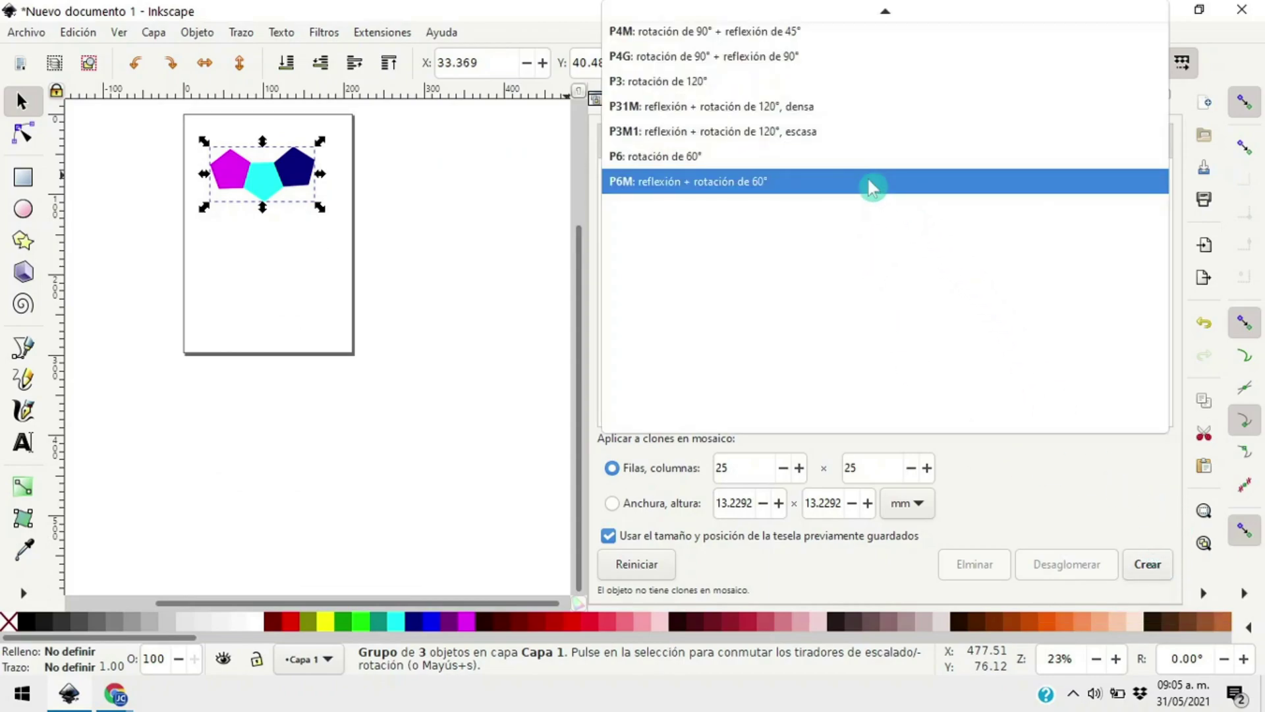
{"action": "scroll", "coordinate": [871, 185], "scroll_direction": "up", "scroll_amount": 5}
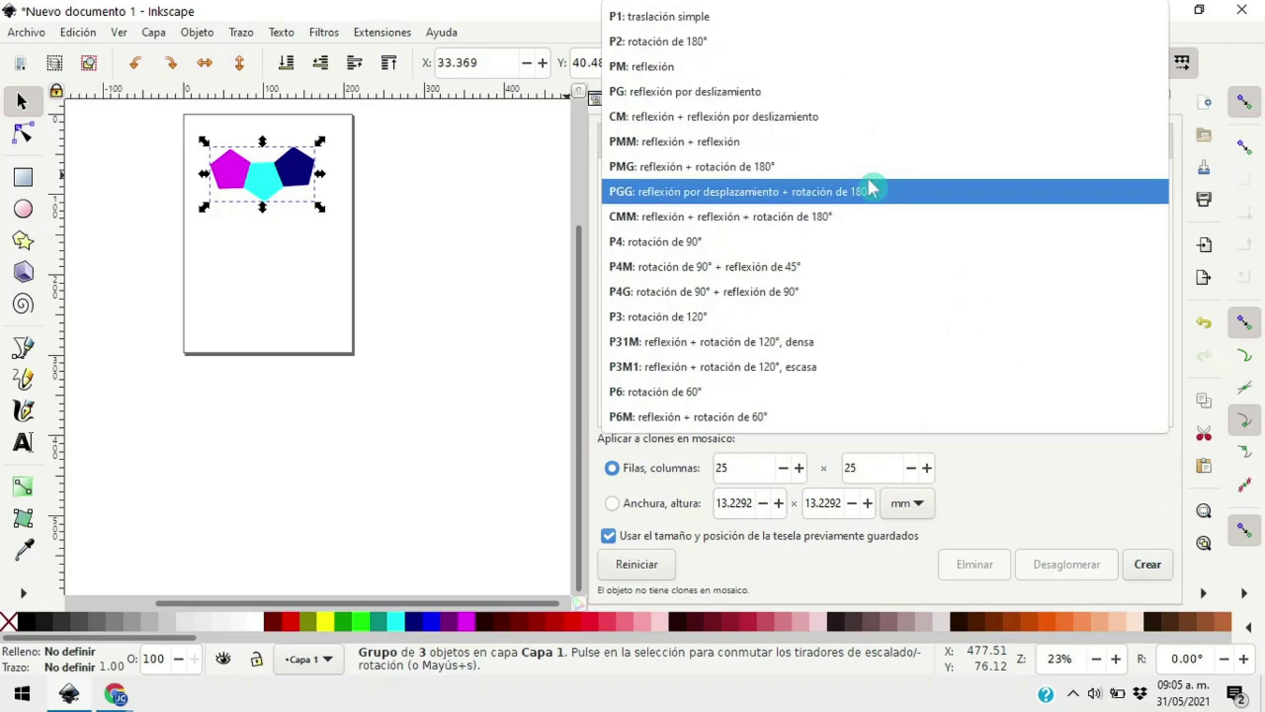
{"action": "left_click", "coordinate": [734, 17]}
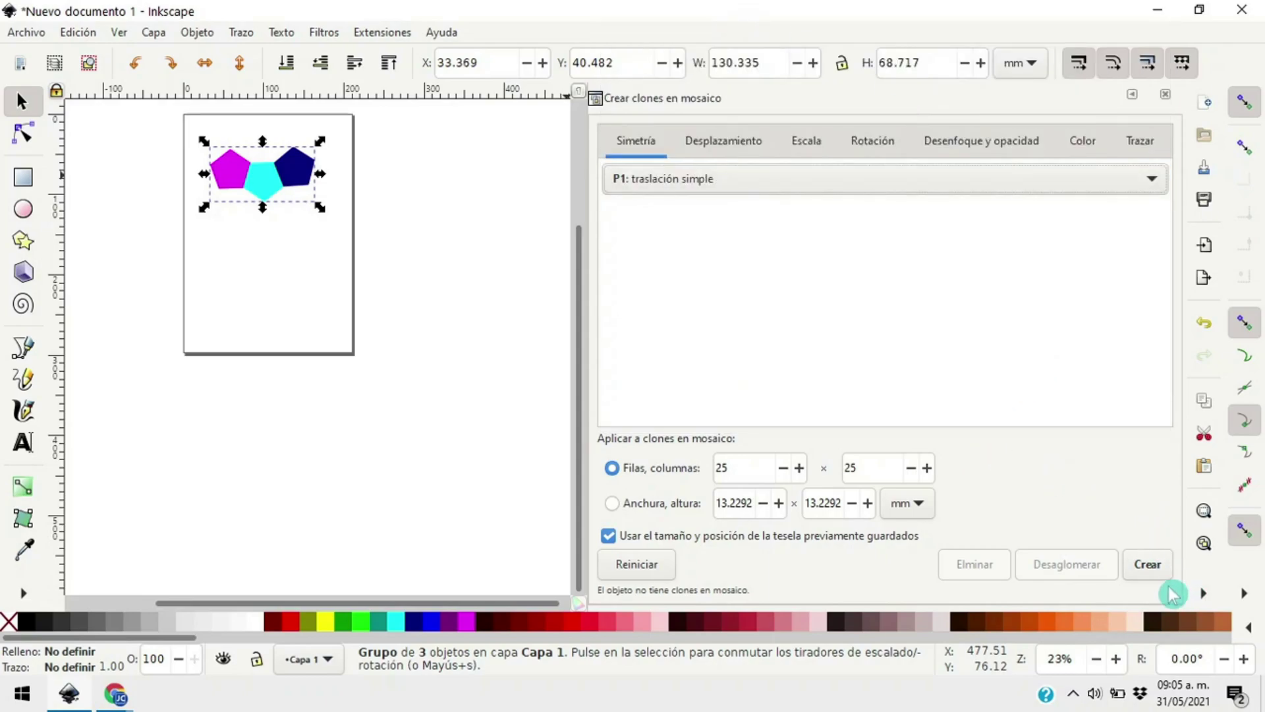
{"action": "left_click", "coordinate": [1160, 564]}
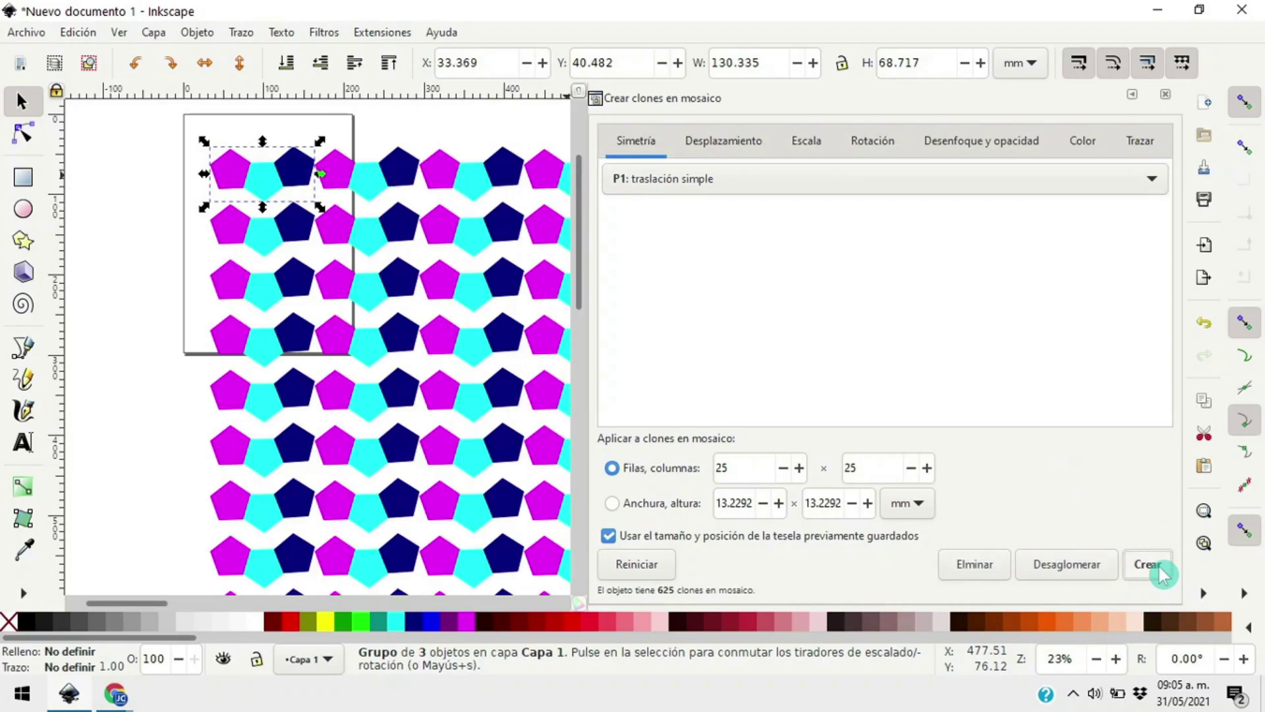
Recreate the pentagon group's 25 × 25 clones with P2: rotación de 180°, and again with PM: reflexión
{"action": "left_click", "coordinate": [737, 175]}
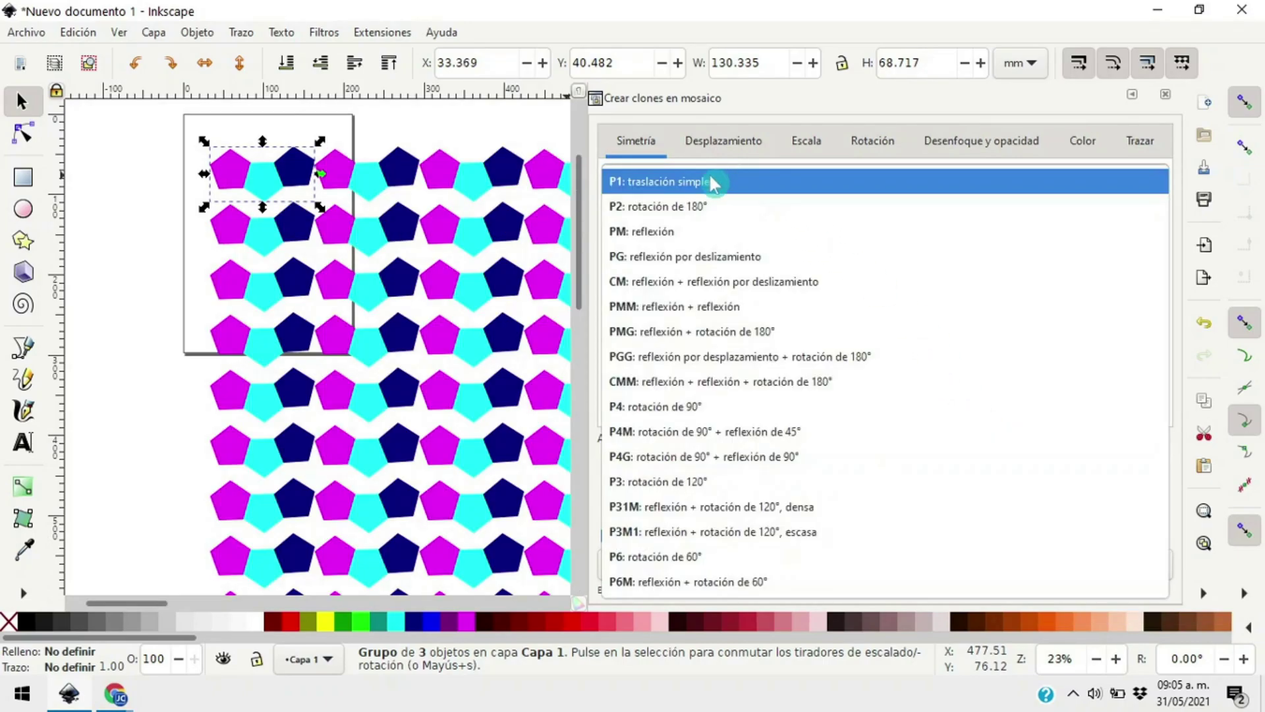
{"action": "left_click", "coordinate": [721, 203]}
{"action": "left_click", "coordinate": [1161, 575]}
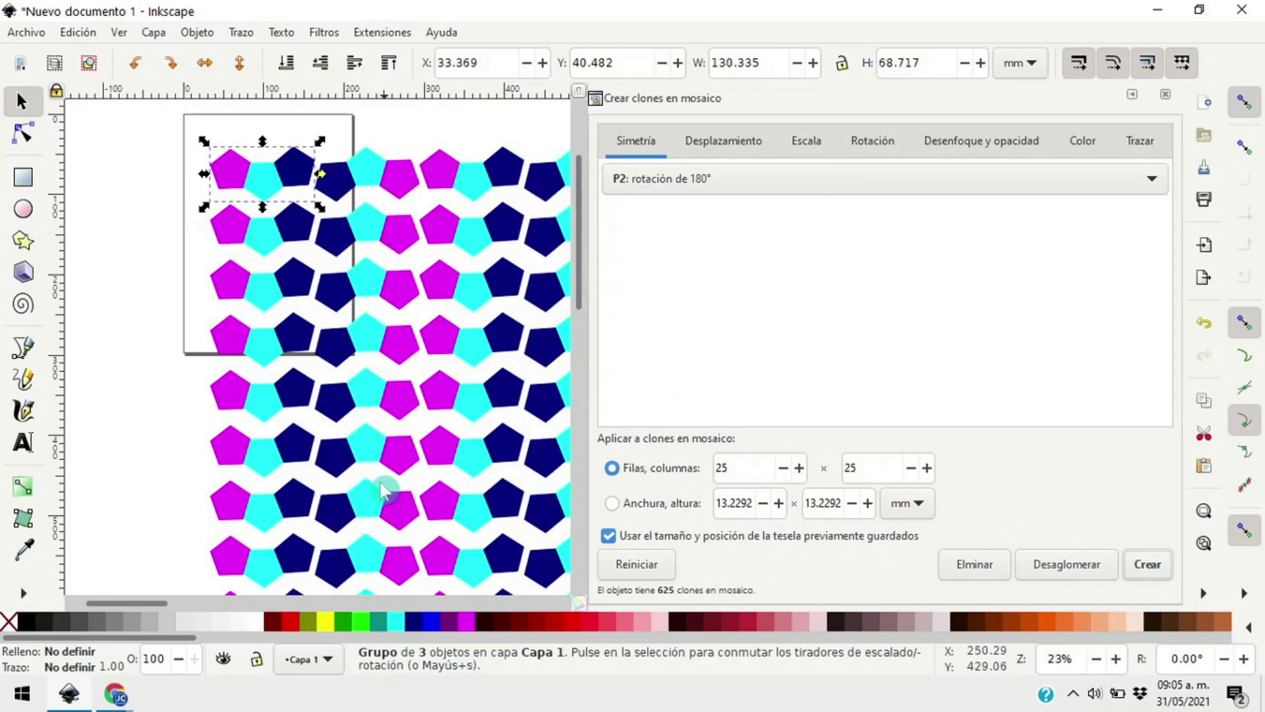
{"action": "mouse_move", "coordinate": [106, 603]}
{"action": "left_mouse_down"}
{"action": "mouse_move", "coordinate": [205, 603]}
{"action": "mouse_move", "coordinate": [127, 603]}
{"action": "left_mouse_up"}
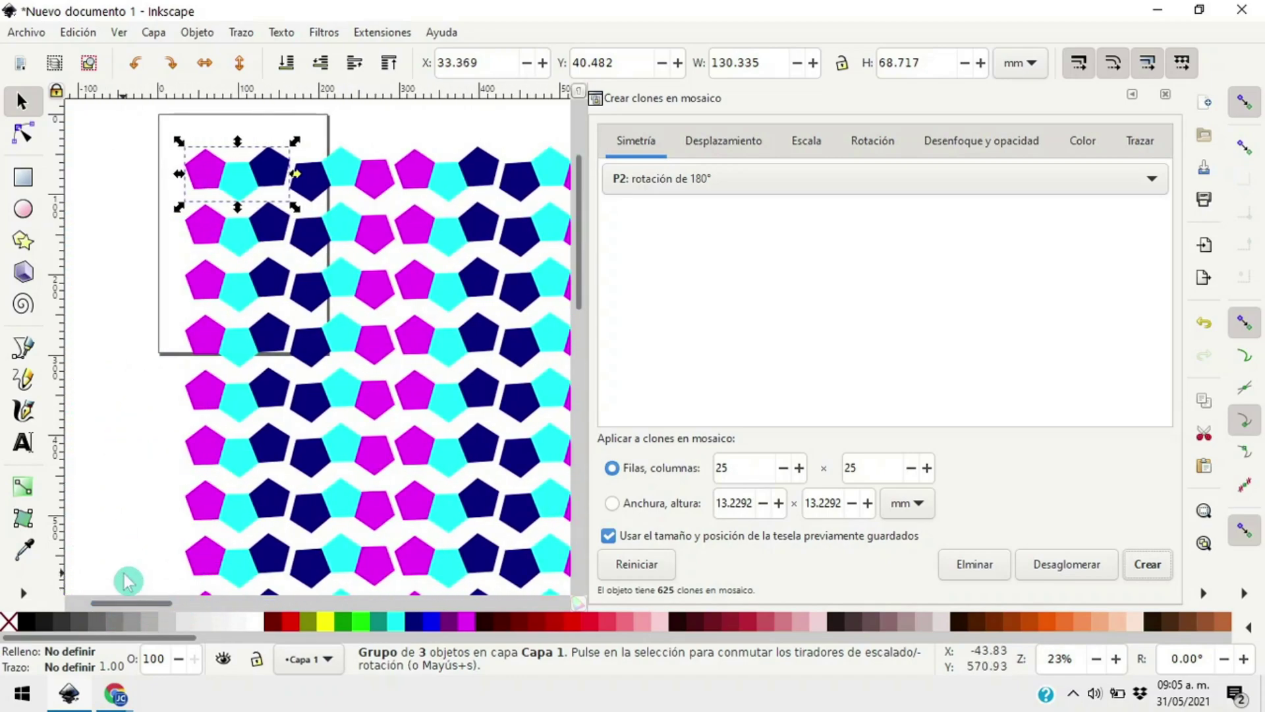
{"action": "left_click", "coordinate": [723, 186]}
{"action": "left_click", "coordinate": [694, 207]}
{"action": "left_click", "coordinate": [1161, 580]}
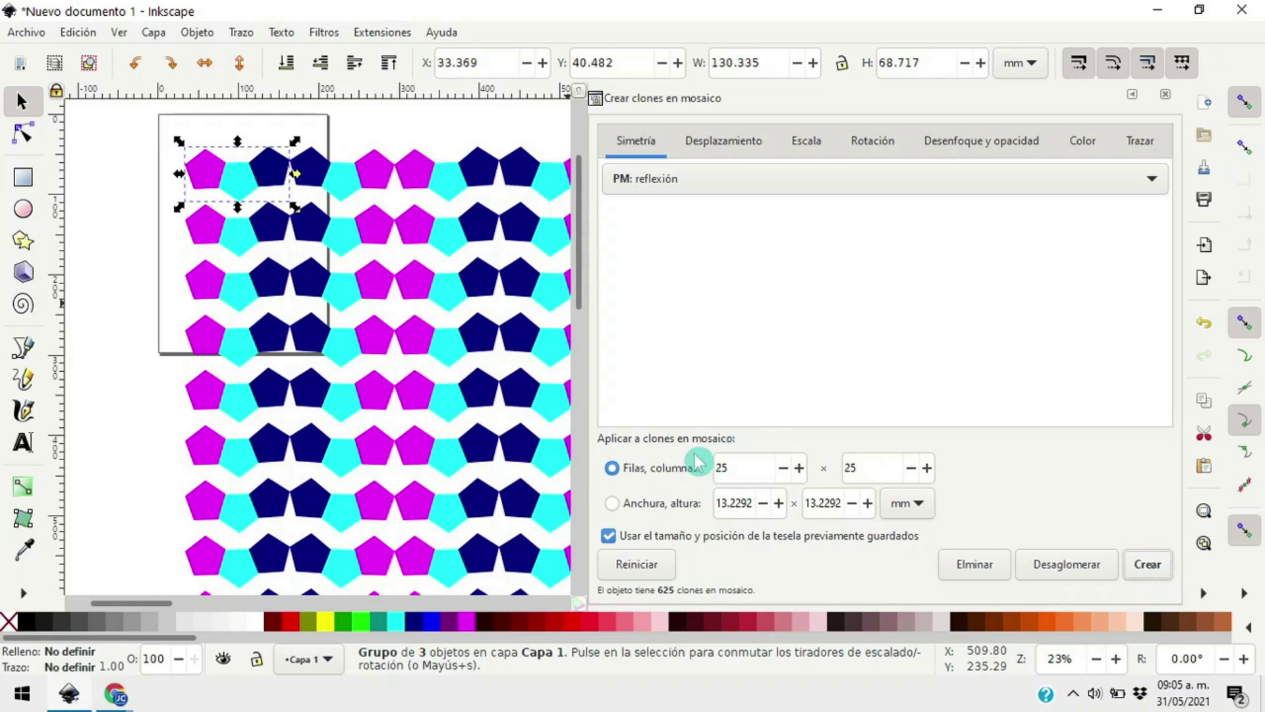
Recreate the group's 25 × 25 clones with PG: reflexión por deslizamiento, and again with CM: reflexión + reflexión por deslizamiento
{"action": "left_click", "coordinate": [626, 186]}
{"action": "left_click", "coordinate": [646, 203]}
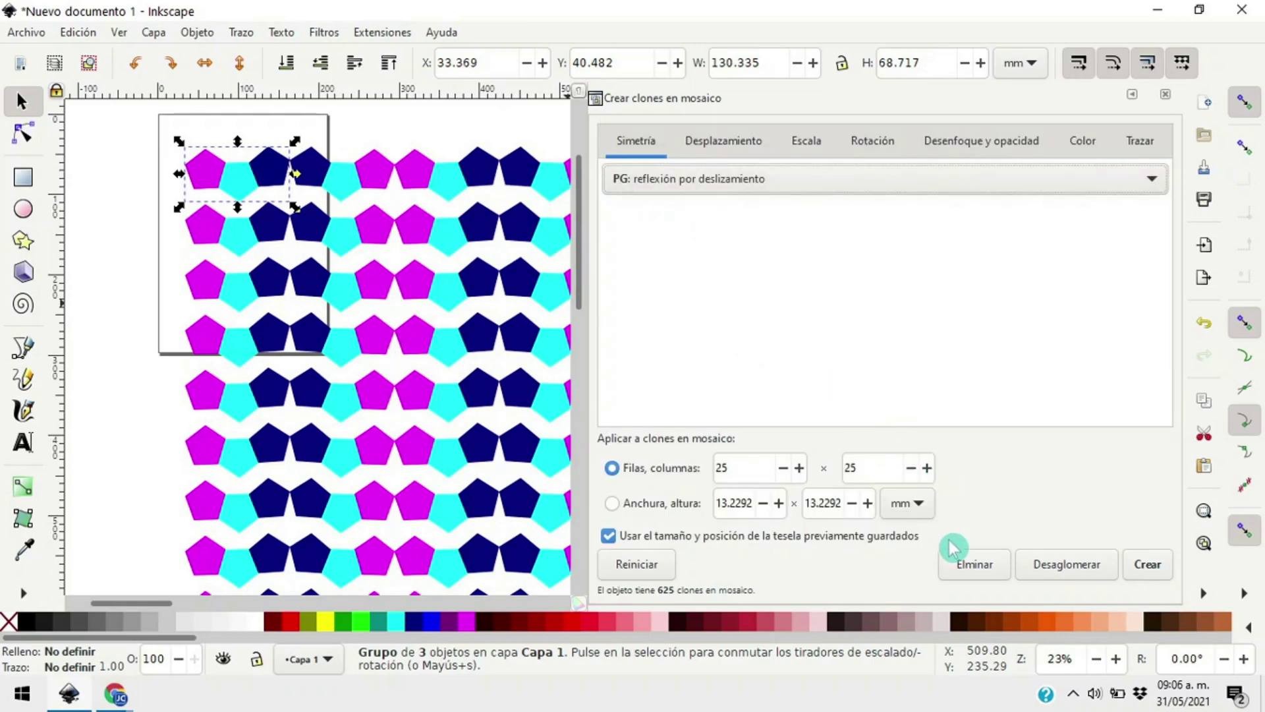
{"action": "left_click", "coordinate": [1158, 574]}
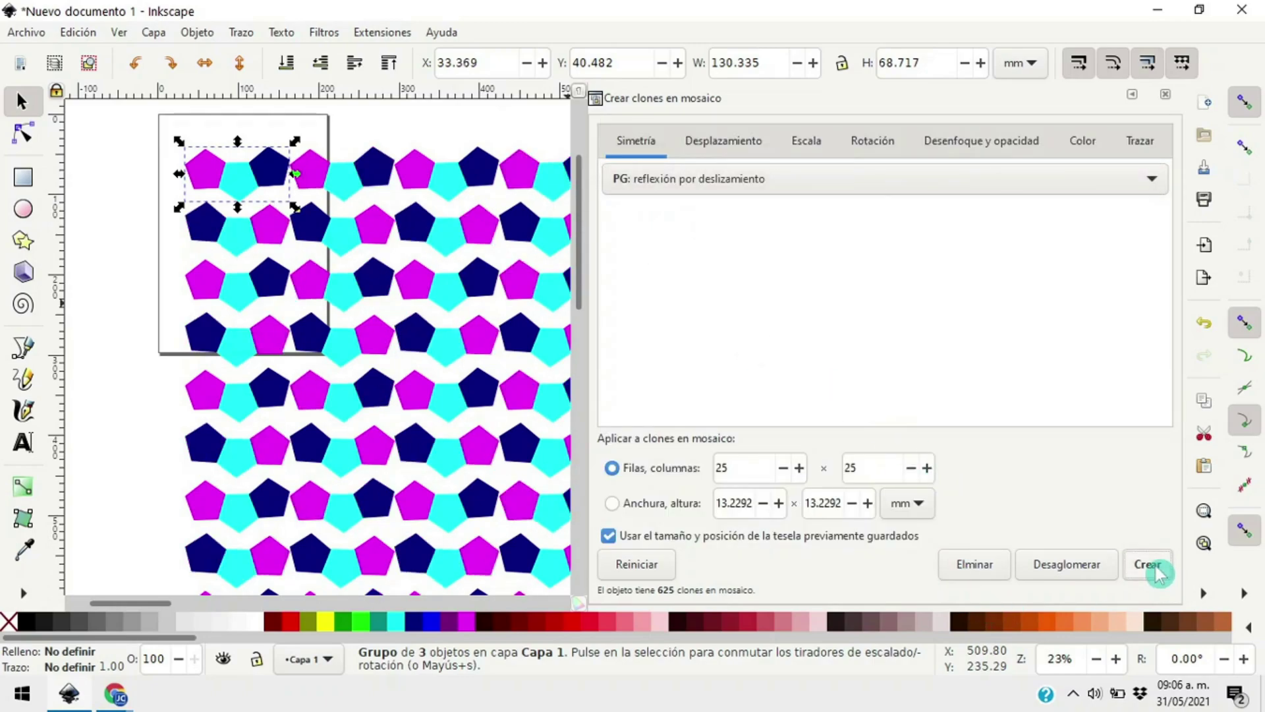
{"action": "left_click", "coordinate": [741, 183]}
{"action": "left_click", "coordinate": [751, 203]}
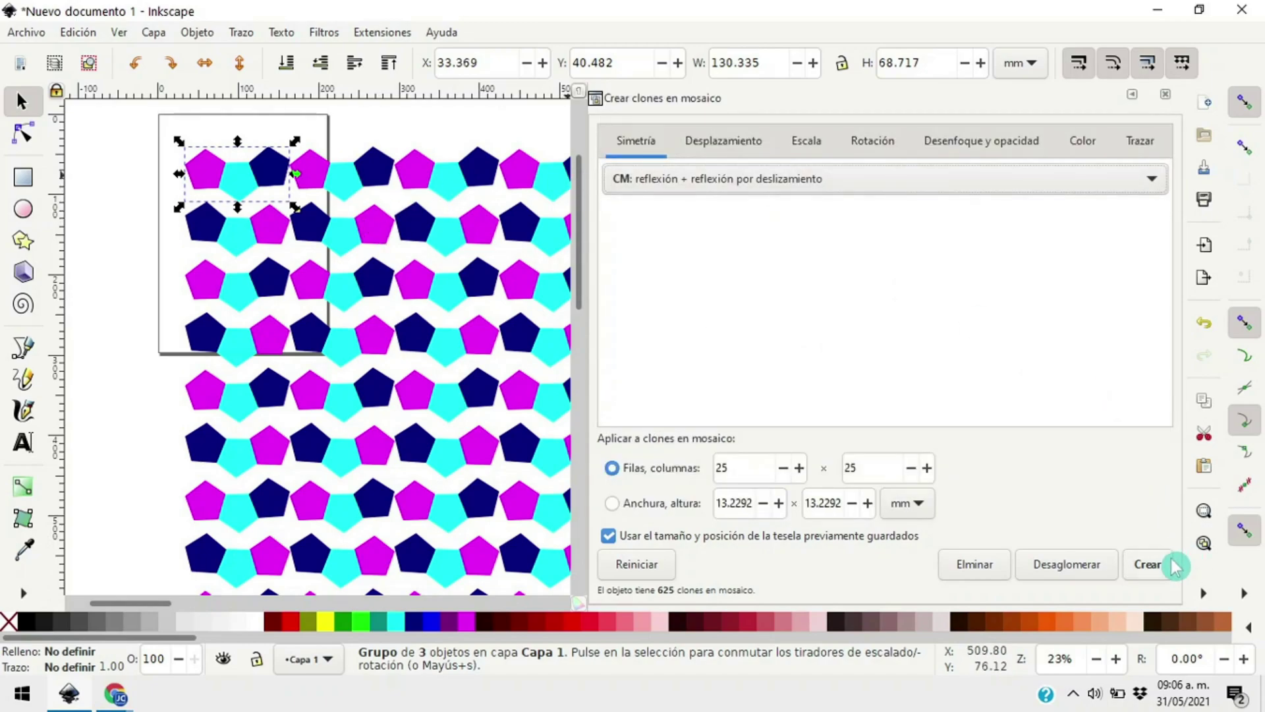
{"action": "left_click", "coordinate": [1158, 574]}
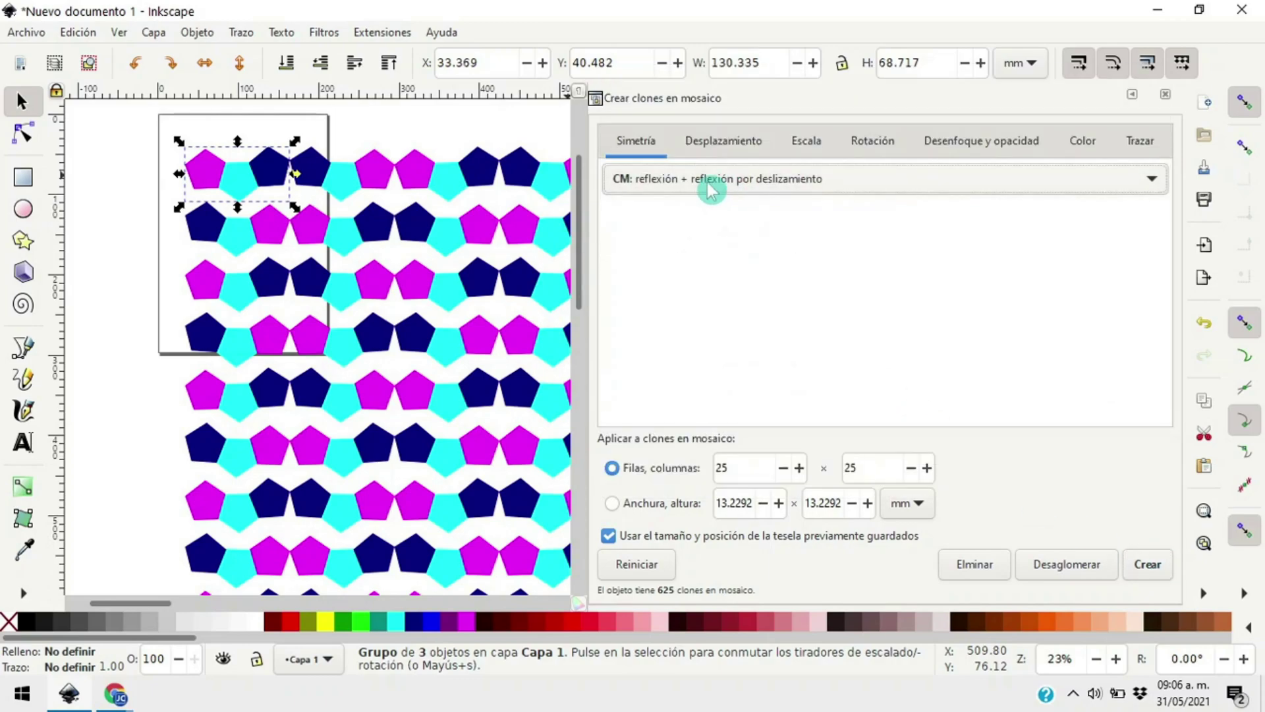
Recreate the group's 25 × 25 clones with PMM: reflexión + reflexión, and again with PMG: reflexión + rotación de 180°
{"action": "left_click", "coordinate": [730, 192]}
{"action": "left_click", "coordinate": [700, 205]}
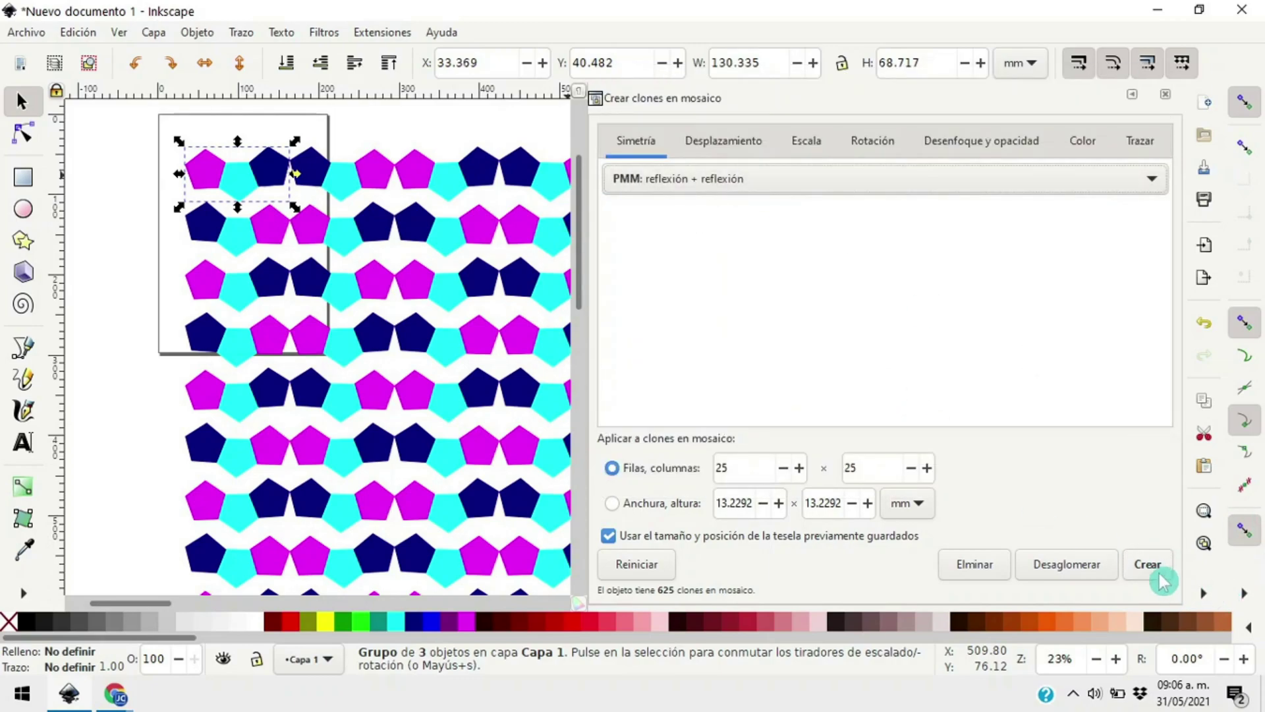
{"action": "left_click", "coordinate": [1148, 567]}
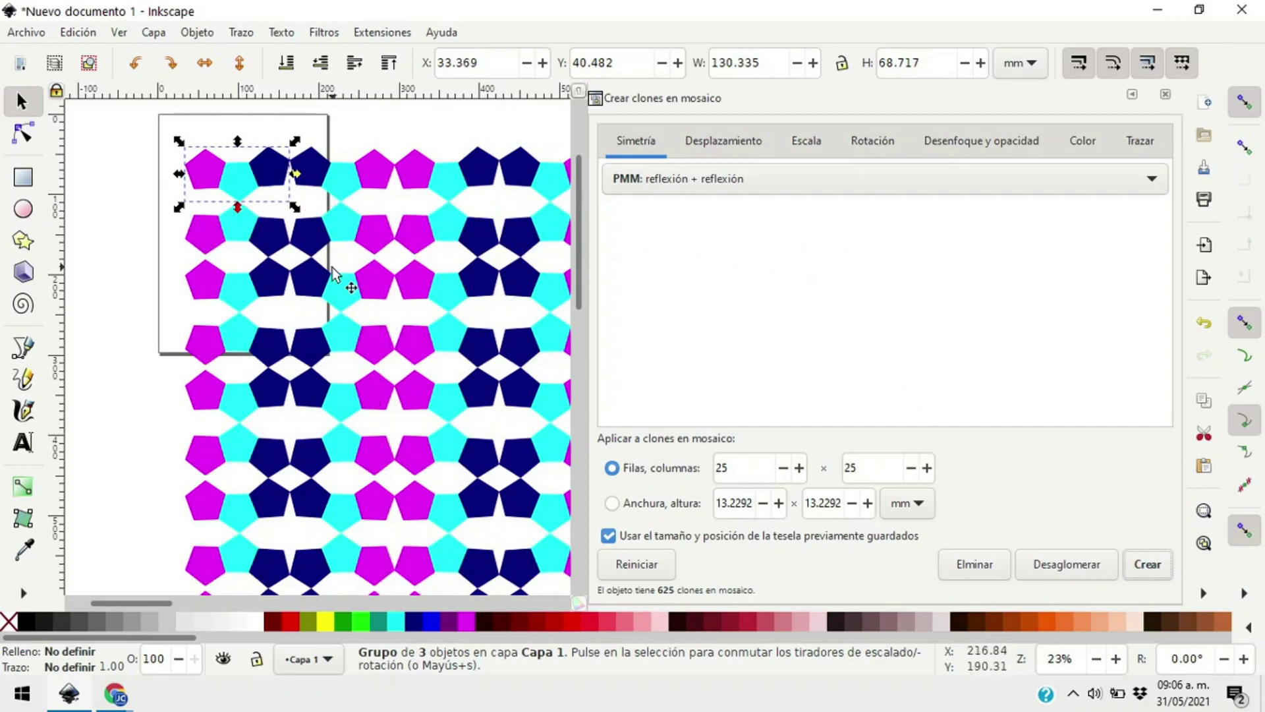
{"action": "left_click", "coordinate": [618, 179]}
{"action": "left_click", "coordinate": [661, 206]}
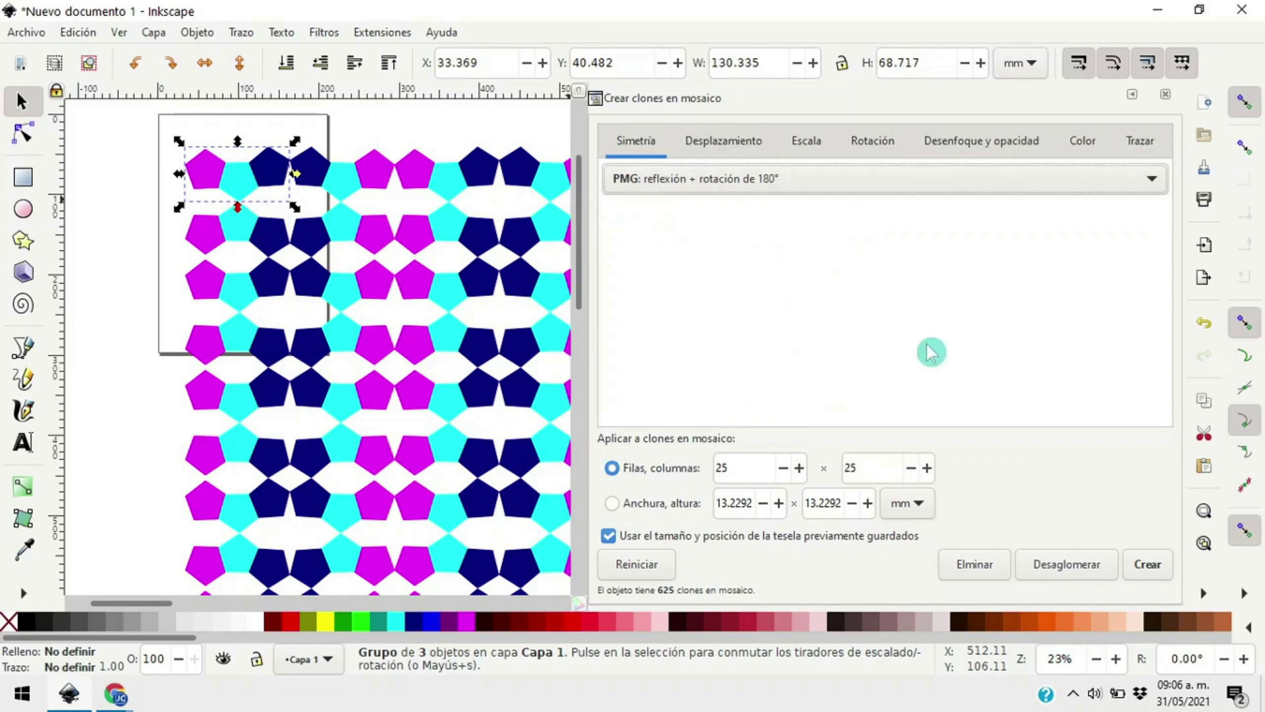
{"action": "left_click", "coordinate": [1167, 572]}
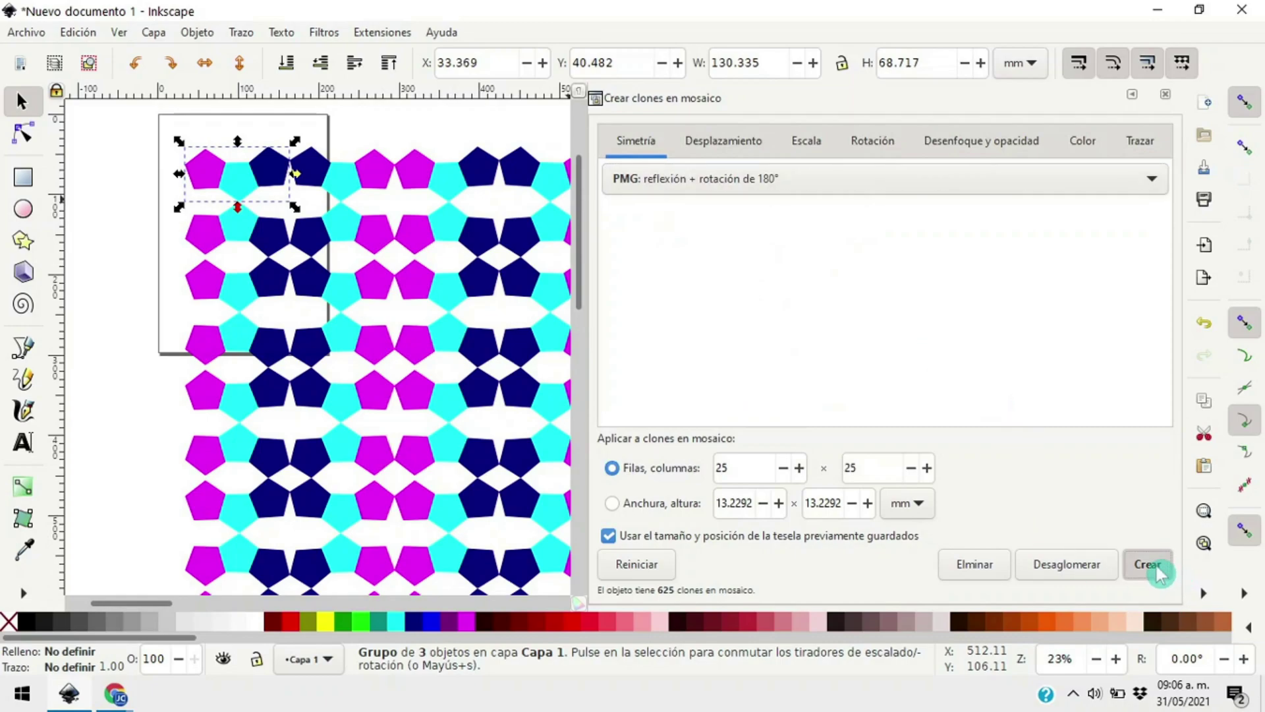
Recreate the group's clones with PGG: reflexión por desplazamiento + rotación de 180°, and again with CMM: reflexión + reflexión + rotación de 180°
{"action": "left_click", "coordinate": [678, 176]}
{"action": "left_click", "coordinate": [659, 206]}
{"action": "left_click", "coordinate": [1158, 568]}
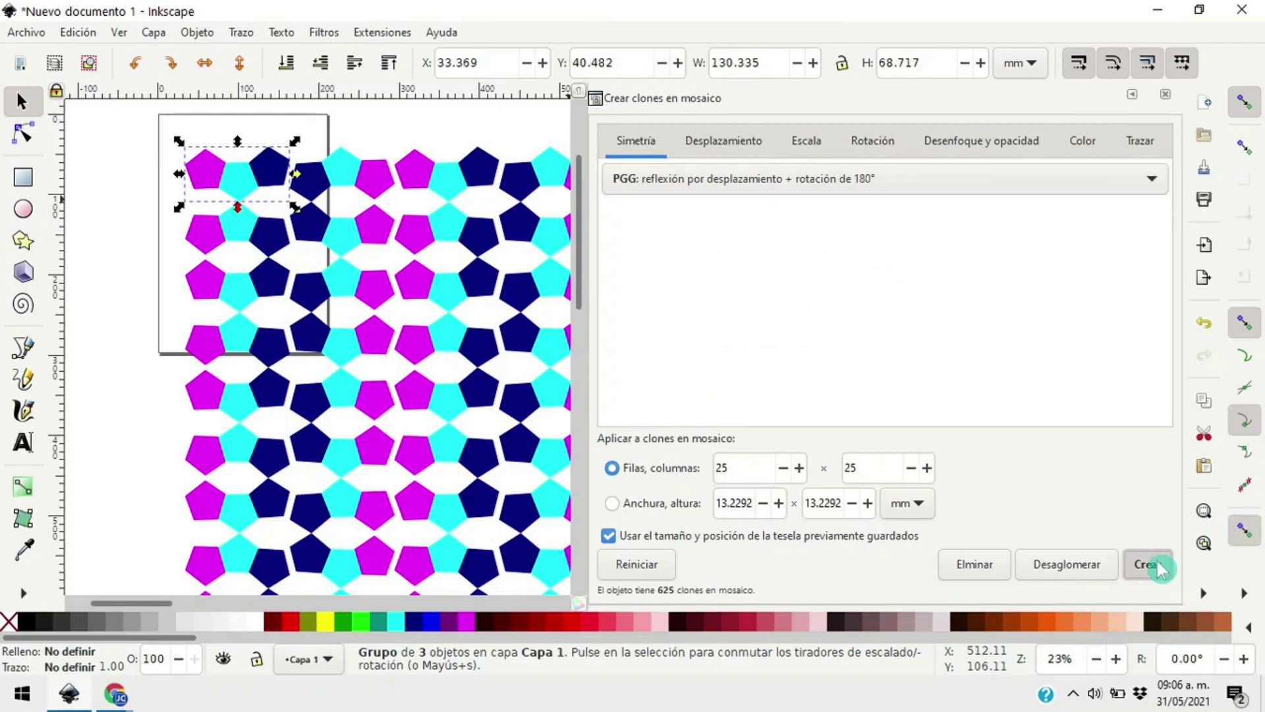
{"action": "left_click", "coordinate": [762, 178]}
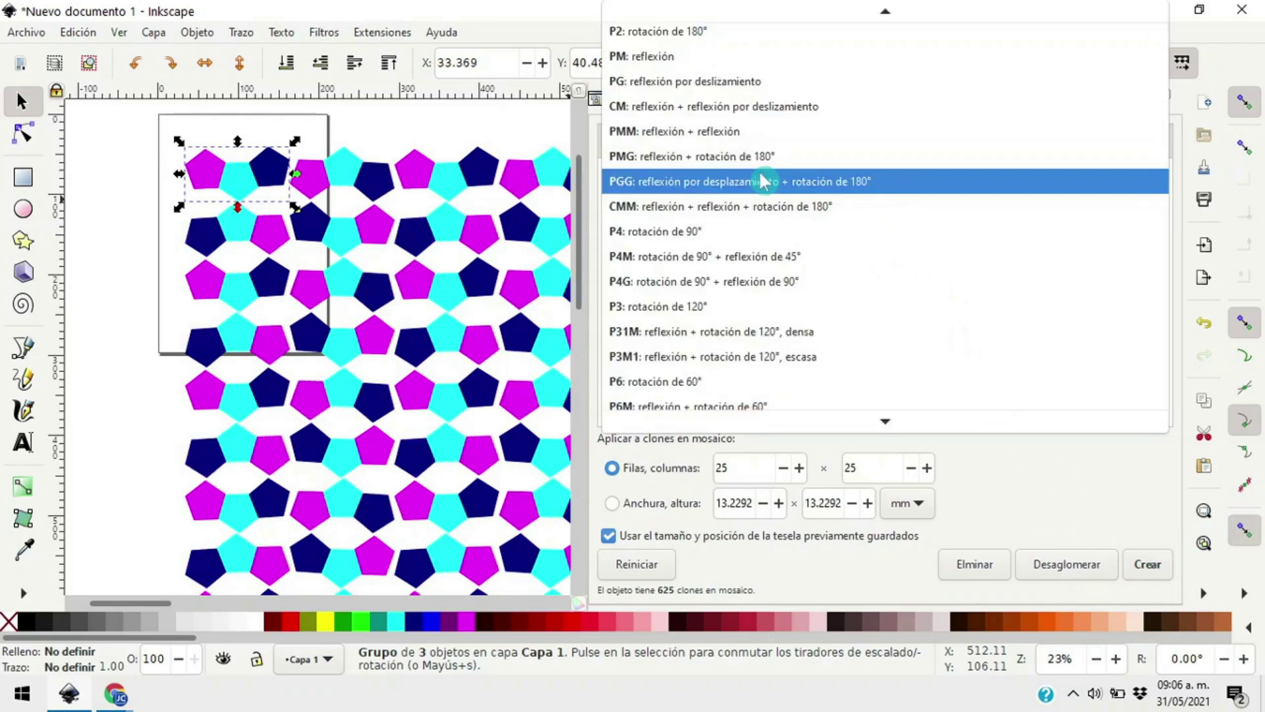
{"action": "left_click", "coordinate": [741, 206]}
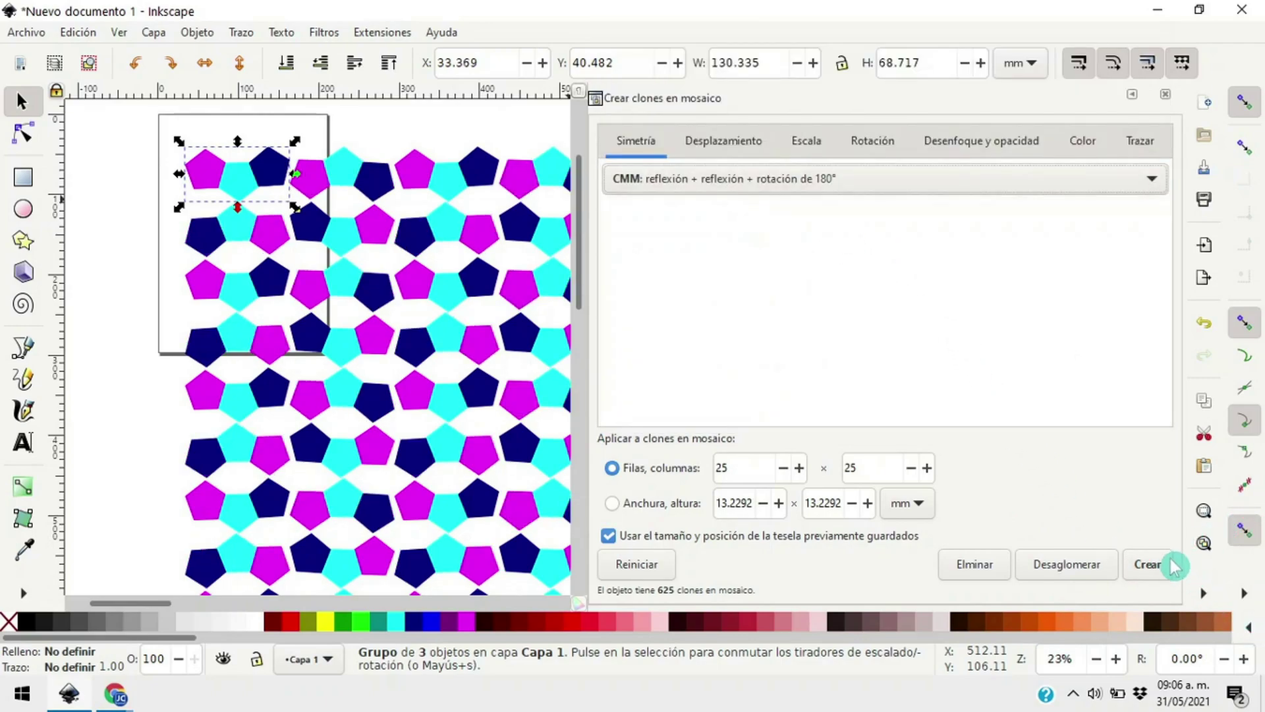
{"action": "left_click", "coordinate": [1157, 568]}
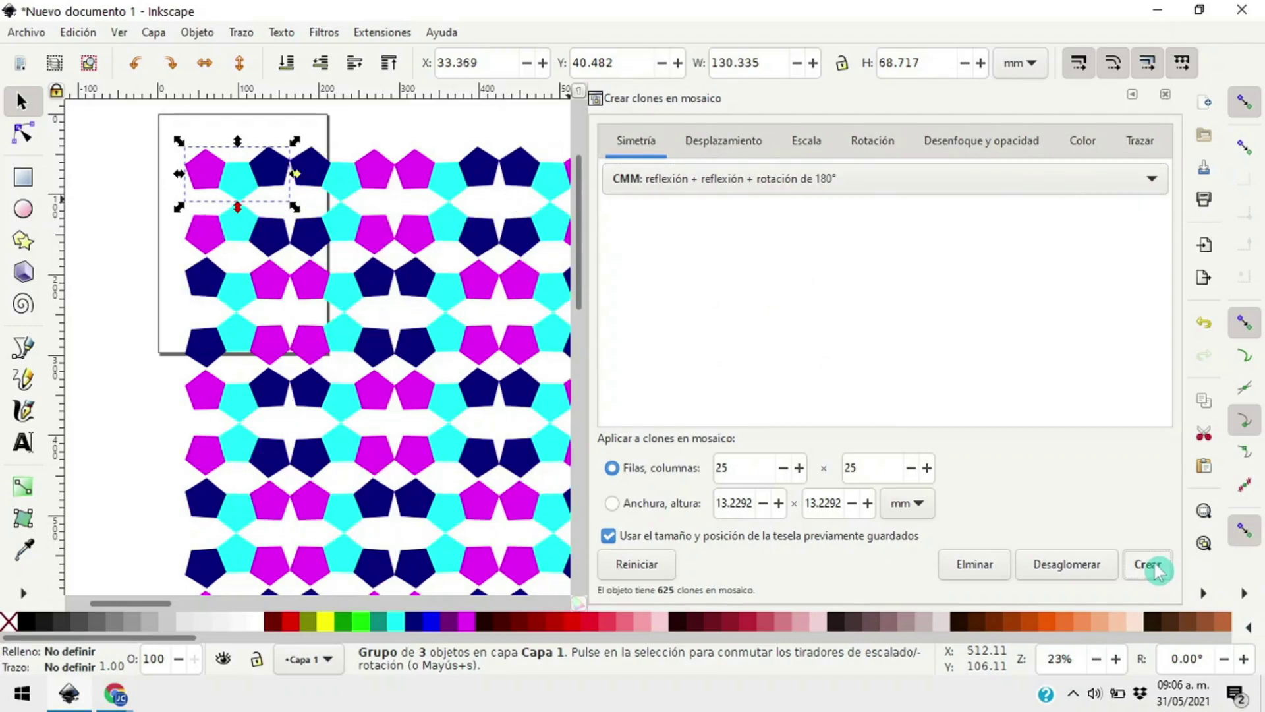
Recreate the pentagon group's 25 × 25 clones with P4G: rotación de 90° + reflexión de 90° and inspect the whole mosaic
{"action": "left_click", "coordinate": [744, 179]}
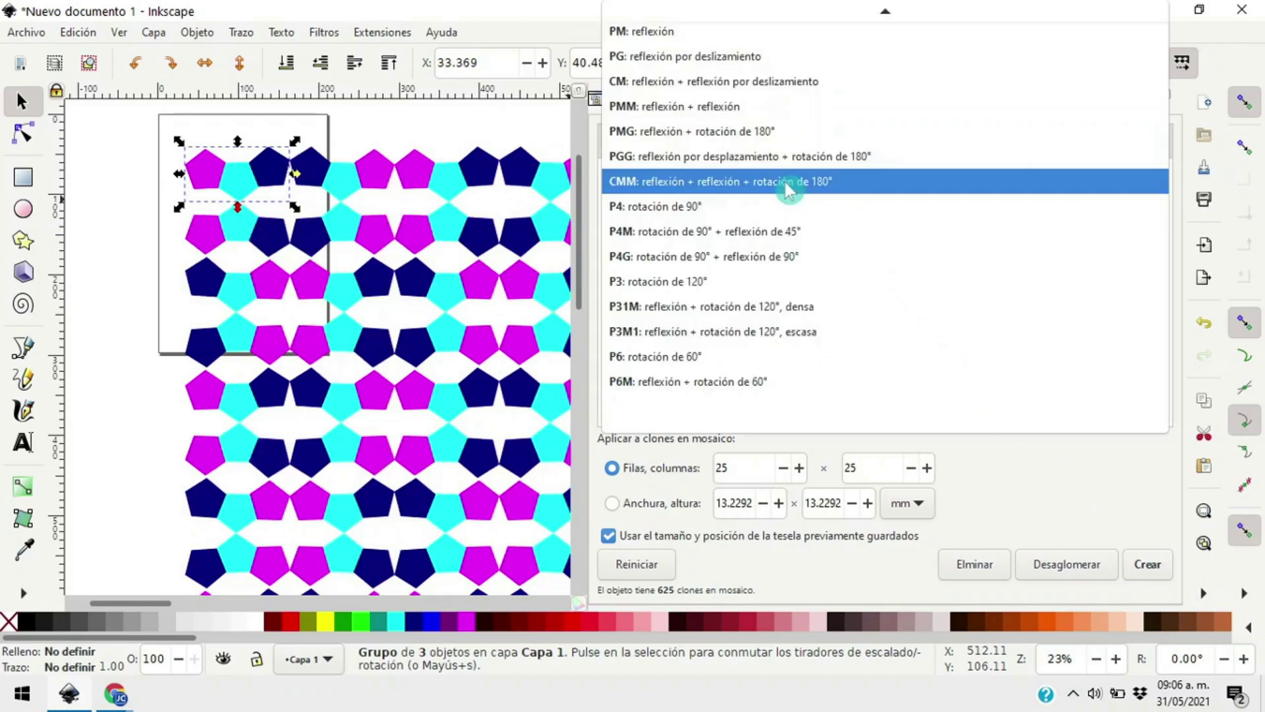
{"action": "left_click", "coordinate": [767, 267]}
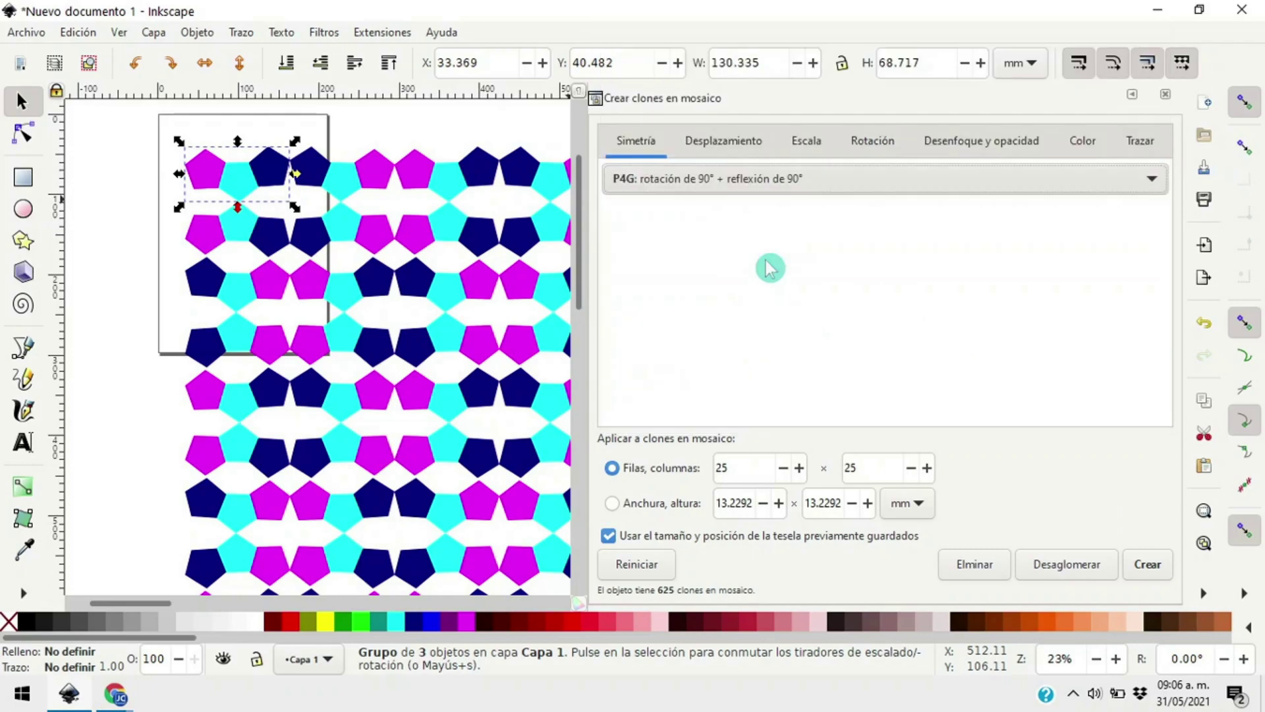
{"action": "left_click", "coordinate": [1149, 578]}
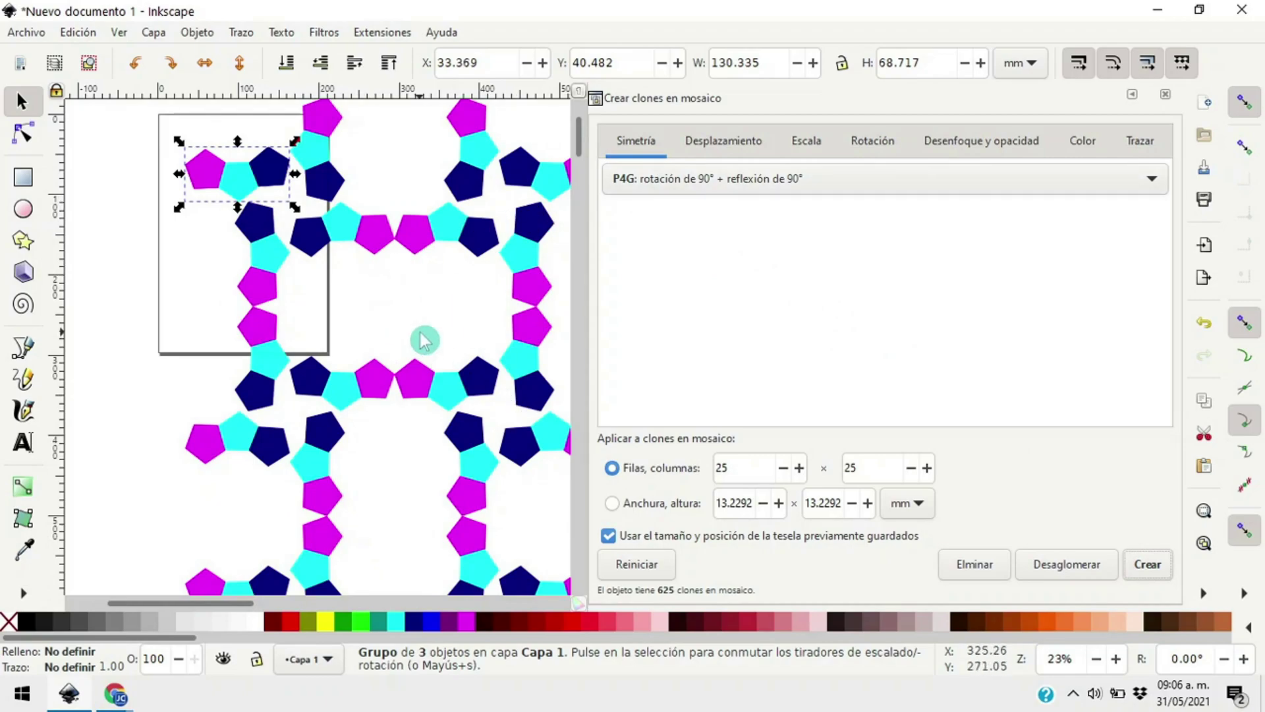
{"action": "scroll", "coordinate": [422, 339], "scroll_direction": "down", "scroll_amount": 2, "text": "ctrl"}
{"action": "scroll", "coordinate": [422, 340], "scroll_direction": "down", "scroll_amount": 2, "text": "ctrl"}
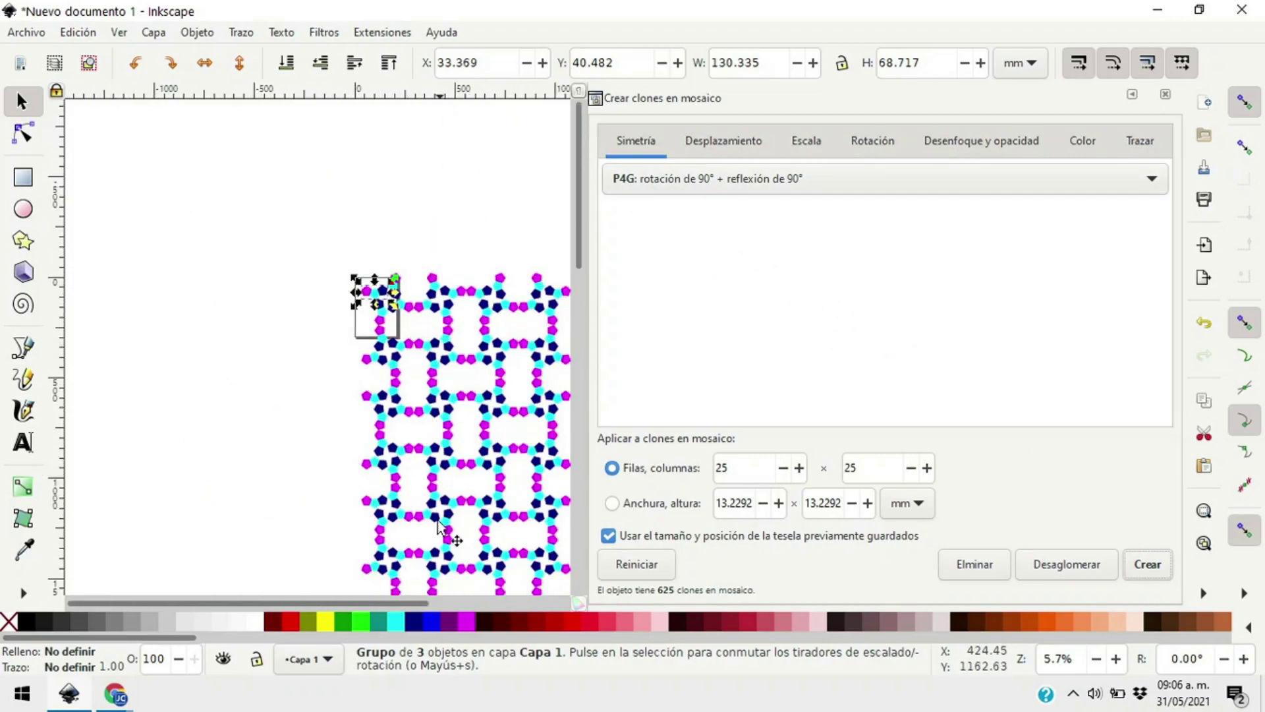
{"action": "left_click_drag", "start_coordinate": [315, 604], "coordinate": [461, 603]}
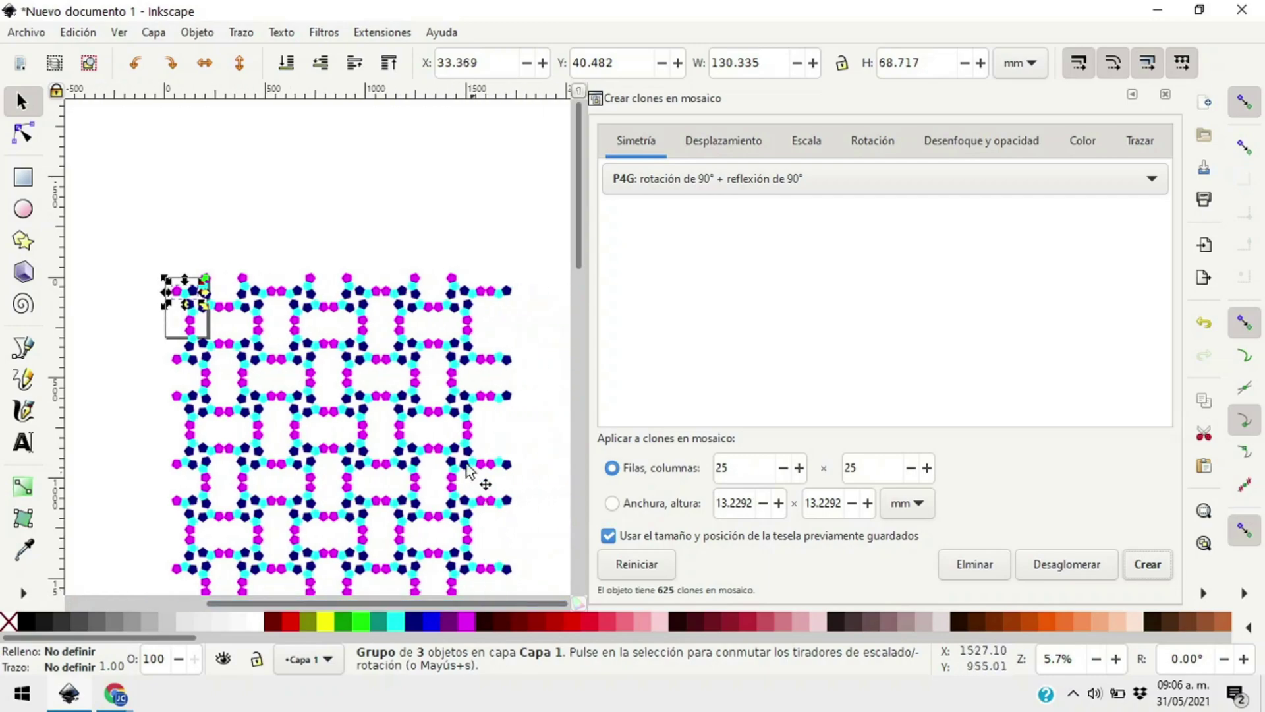
{"action": "scroll", "coordinate": [408, 394], "scroll_direction": "down", "scroll_amount": 7}
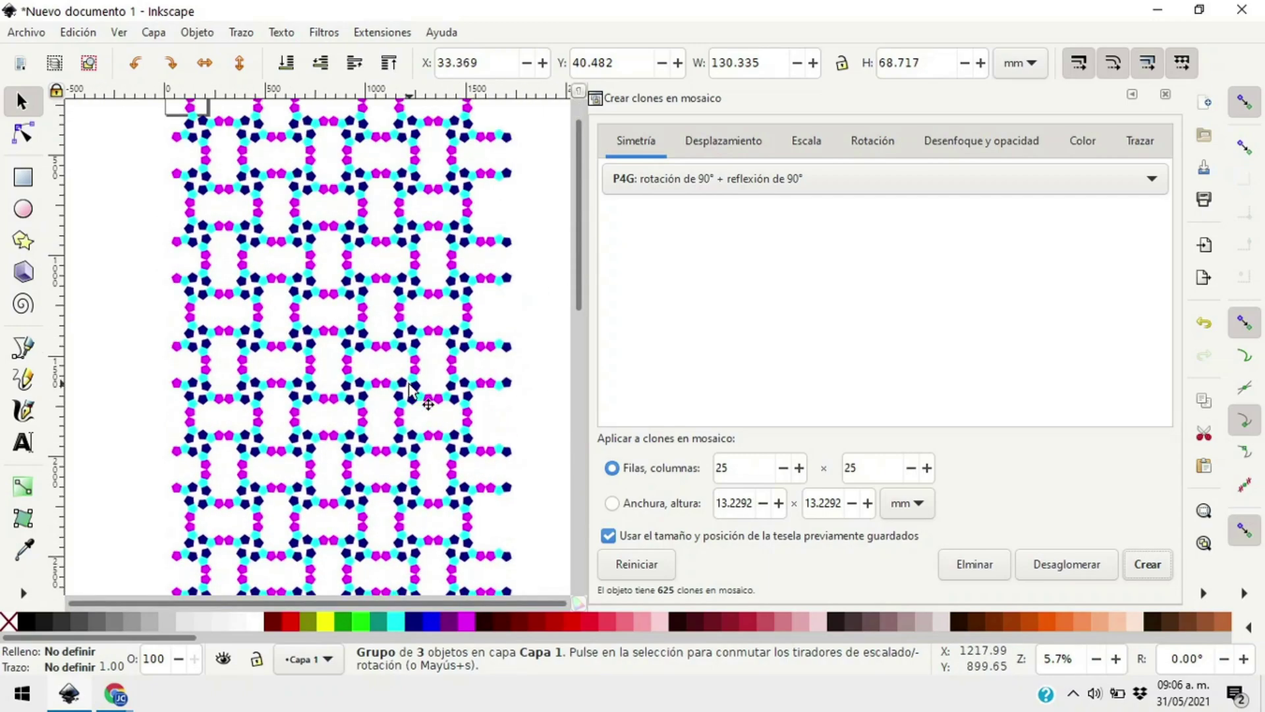
{"action": "scroll", "coordinate": [408, 392], "scroll_direction": "up", "scroll_amount": 11}
{"action": "scroll", "coordinate": [489, 386], "scroll_direction": "down", "scroll_amount": 2}
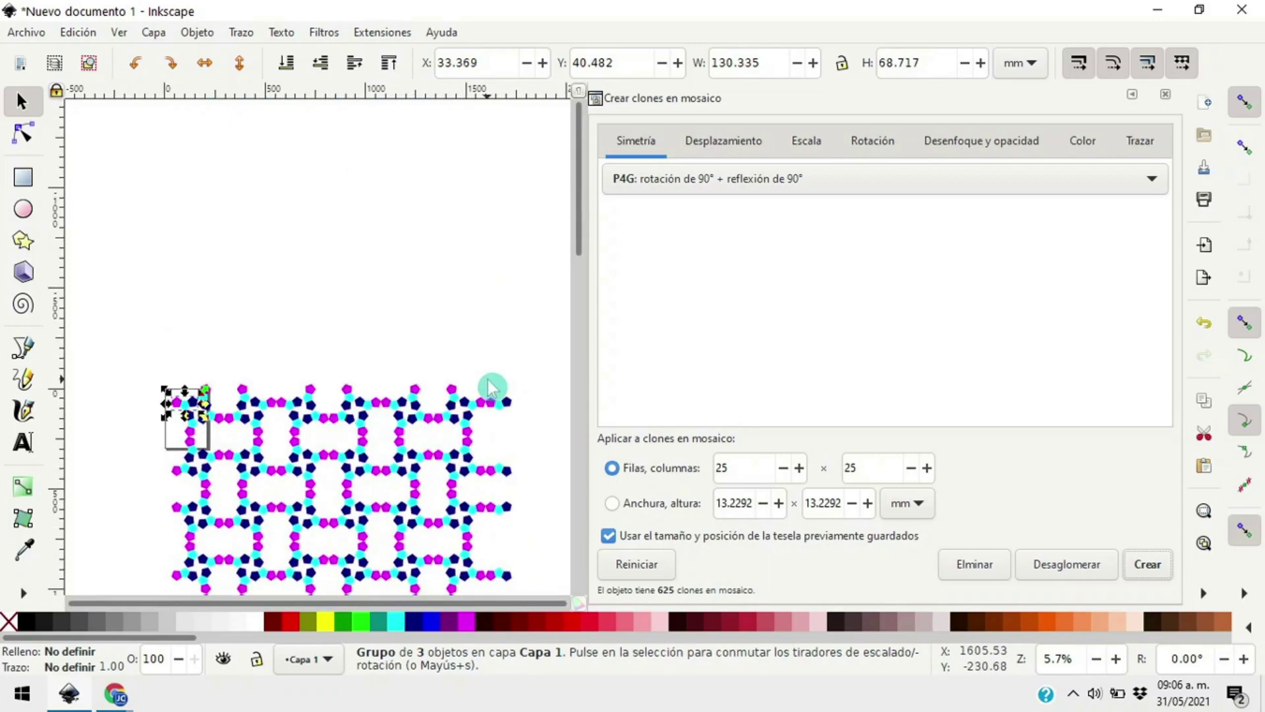
{"action": "scroll", "coordinate": [489, 385], "scroll_direction": "down", "scroll_amount": 10}
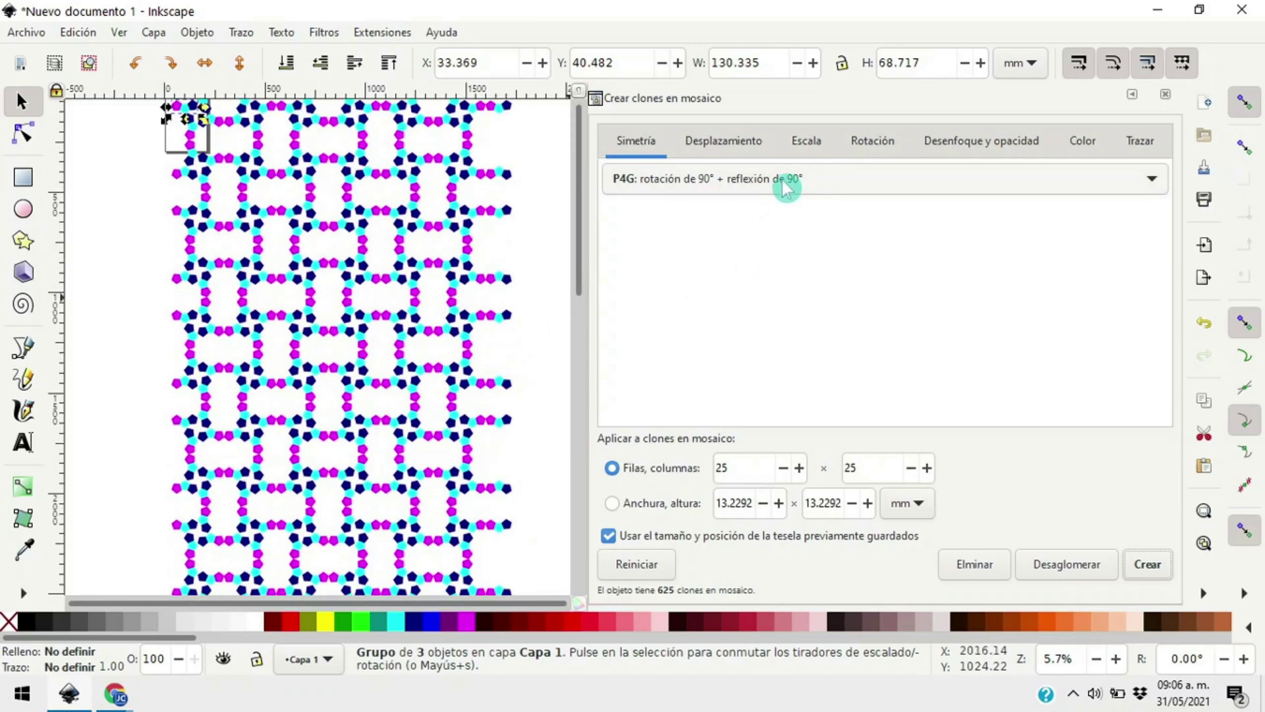
Recreate the group's 25 × 25 clones with P4M: rotación de 90° + reflexión de 45° and inspect the pattern up close
{"action": "left_click", "coordinate": [785, 183]}
{"action": "left_click", "coordinate": [794, 155]}
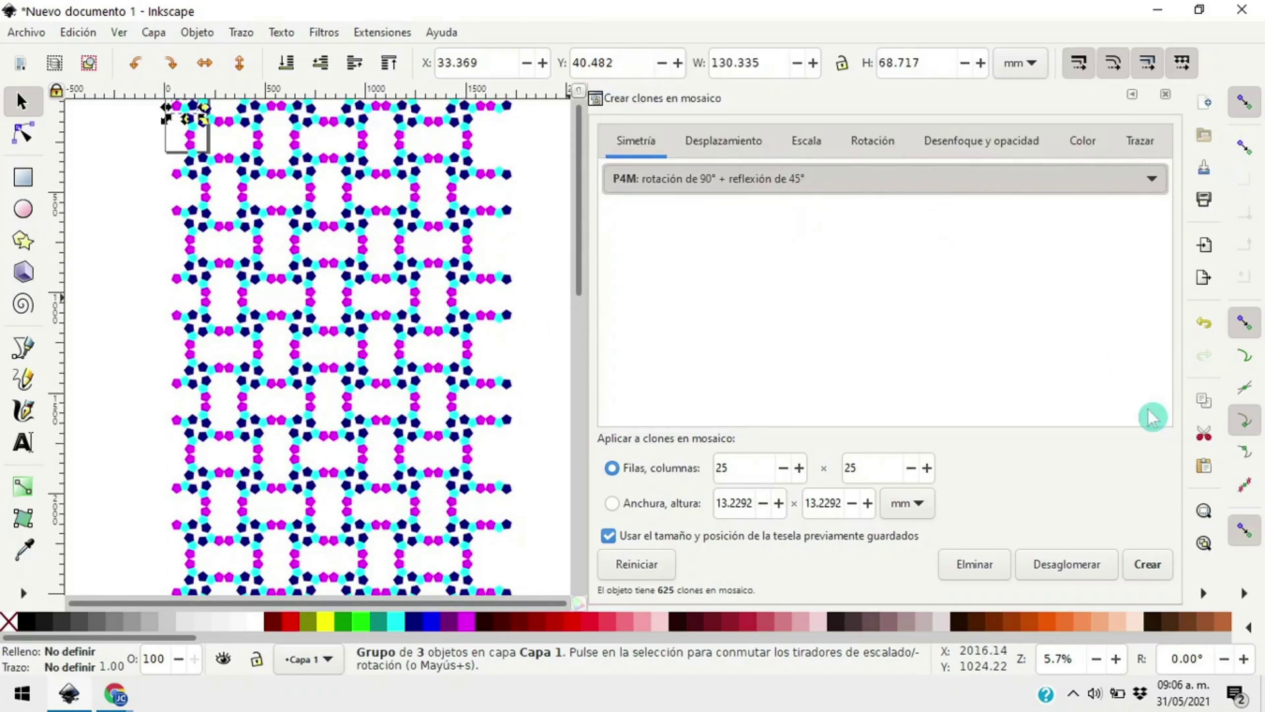
{"action": "left_click", "coordinate": [1154, 567]}
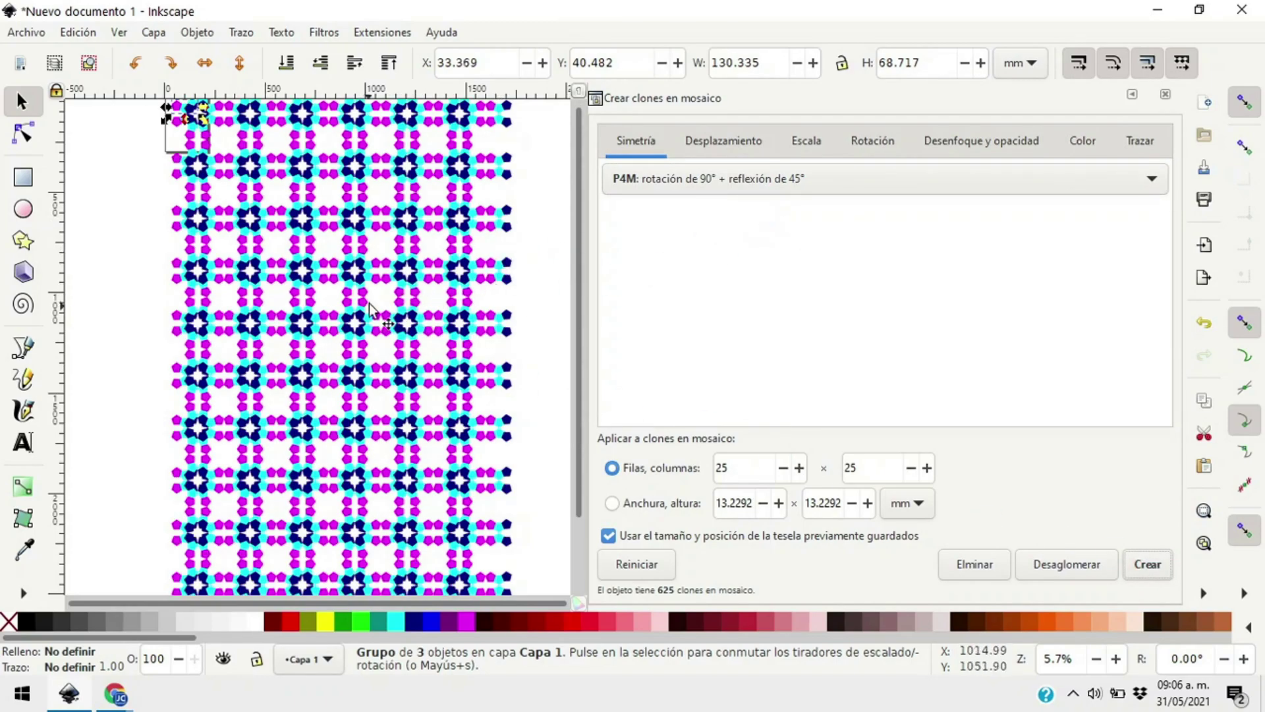
{"action": "scroll", "coordinate": [456, 312], "scroll_direction": "up", "scroll_amount": 3}
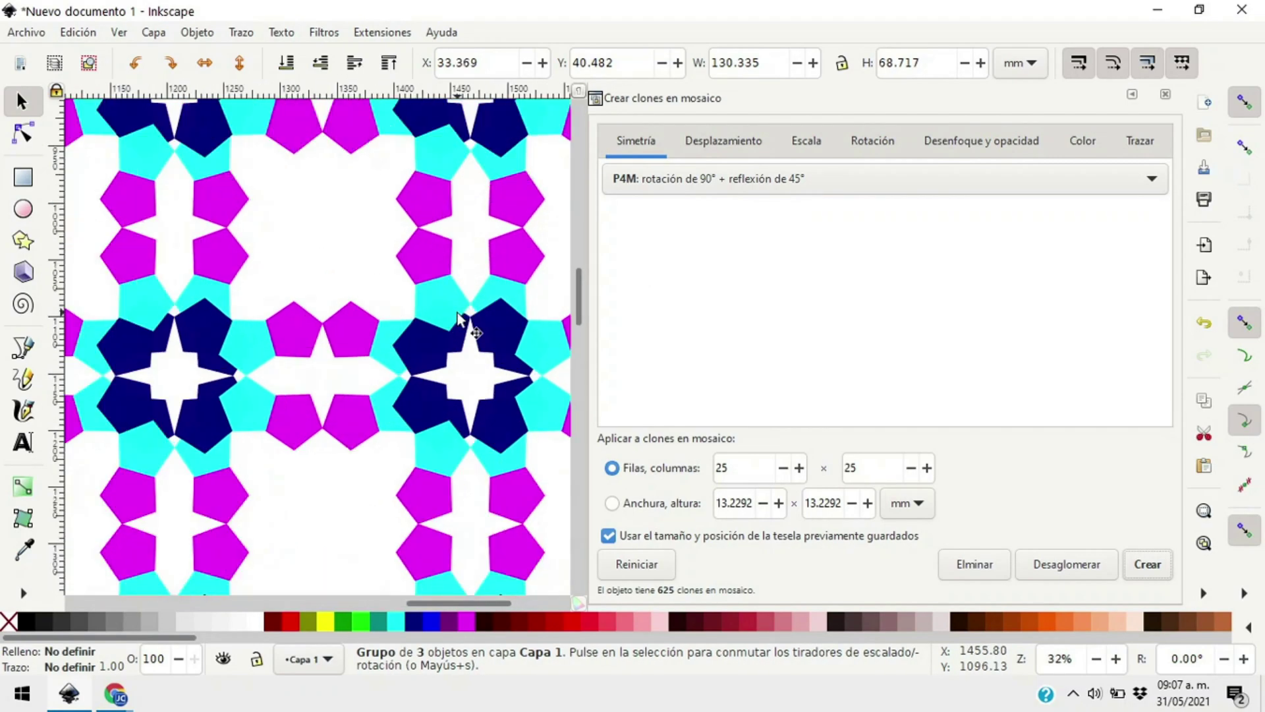
Inspect the P4M mosaic, and recreate the pentagon group's 25 × 25 clones with P3: rotación de 120°
{"action": "scroll", "coordinate": [461, 321], "scroll_direction": "down", "scroll_amount": 2}
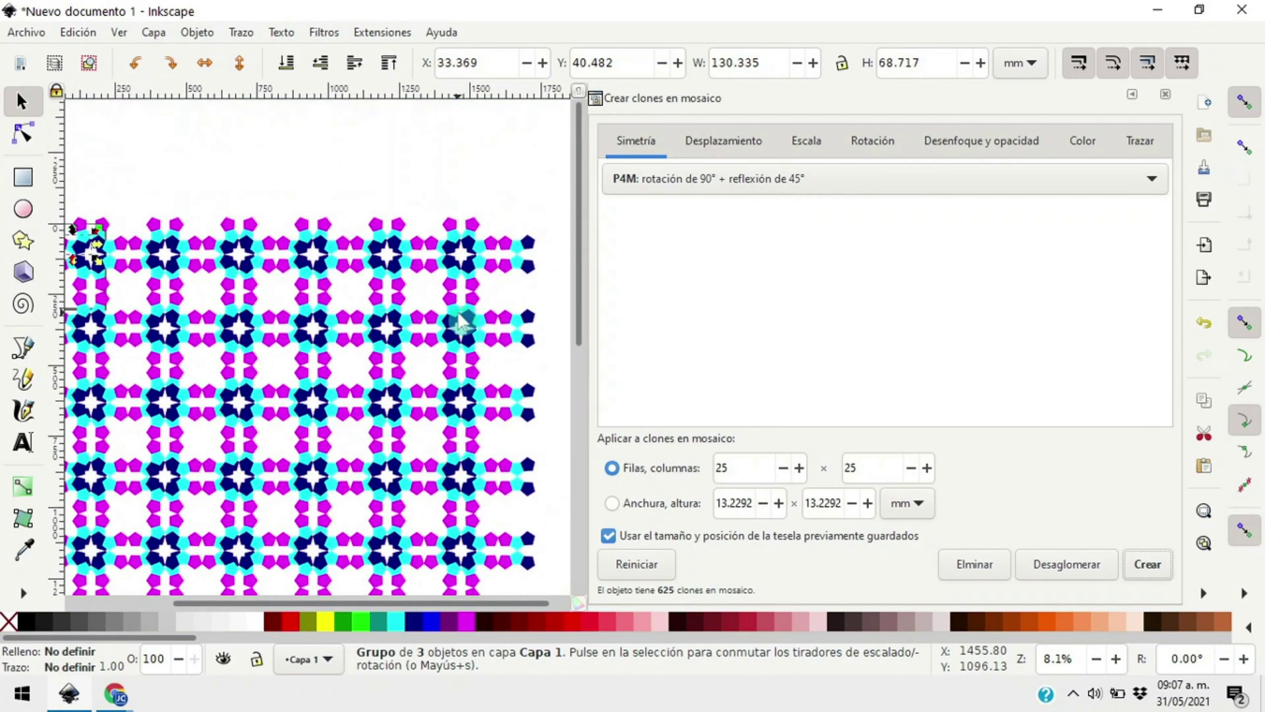
{"action": "scroll", "coordinate": [290, 293], "scroll_direction": "down", "scroll_amount": 2}
{"action": "scroll", "coordinate": [290, 294], "scroll_direction": "up", "scroll_amount": 3}
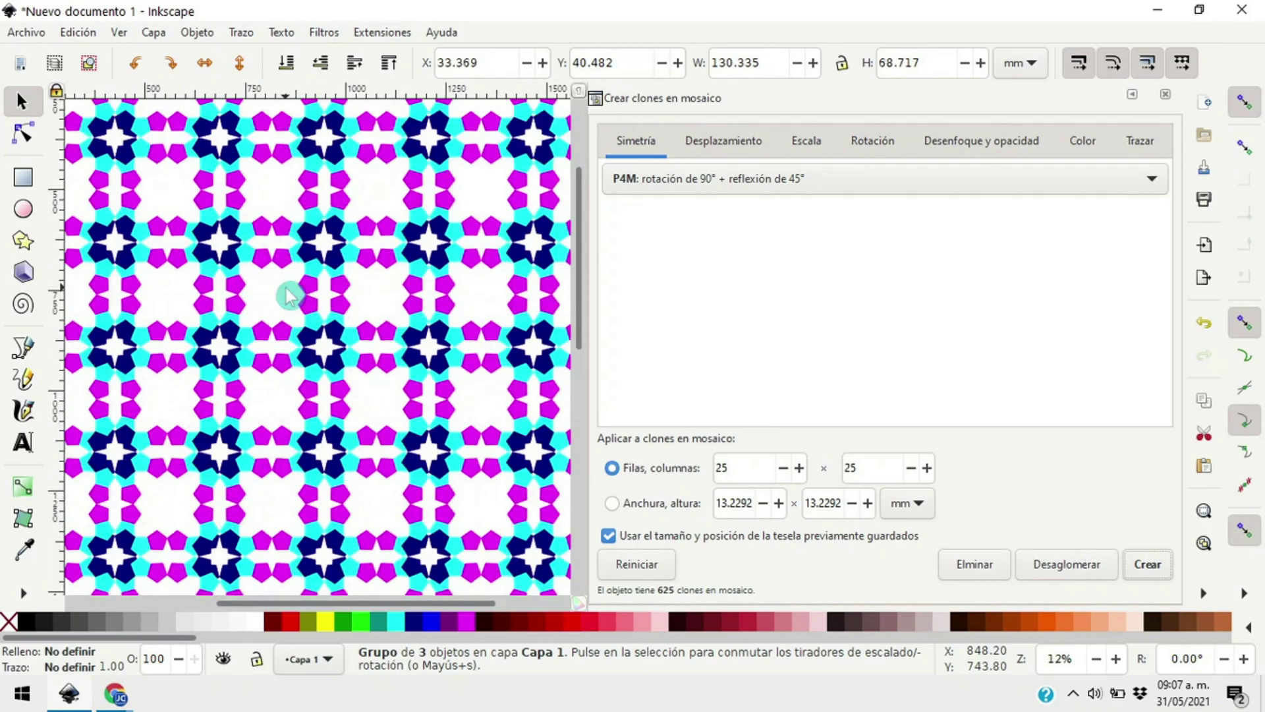
{"action": "left_click", "coordinate": [718, 178]}
{"action": "left_click", "coordinate": [711, 231]}
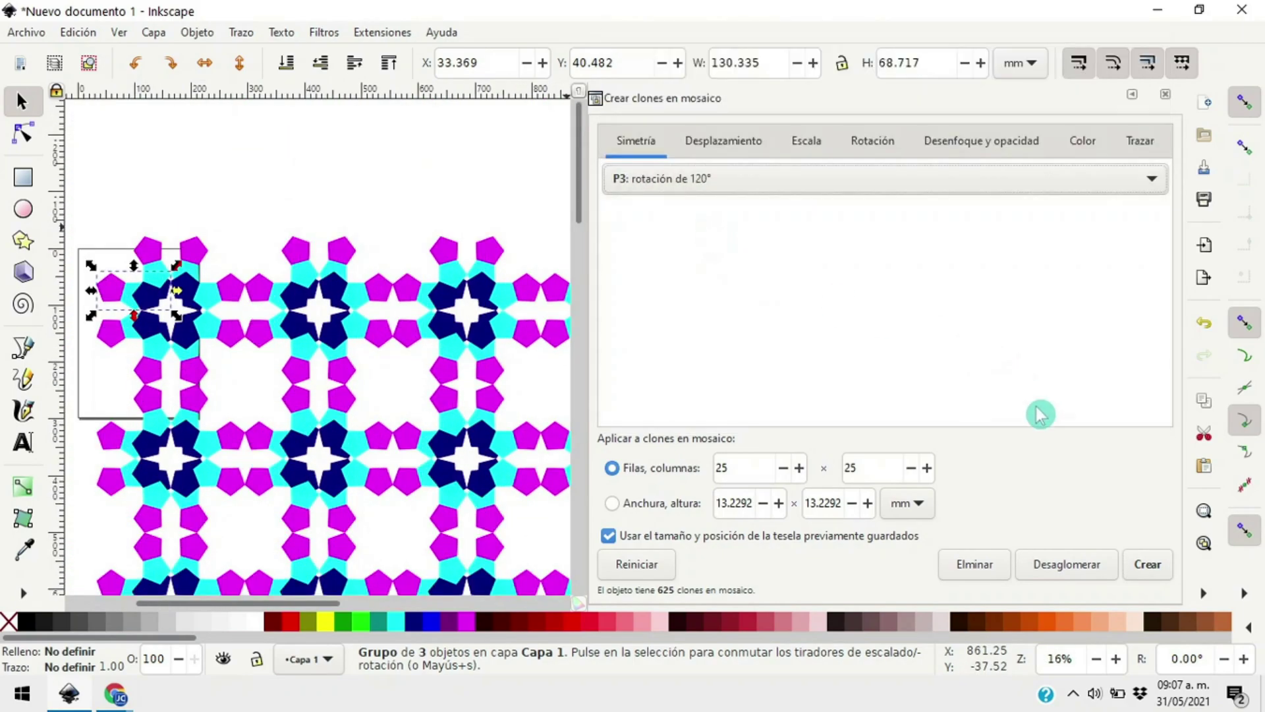
{"action": "left_click", "coordinate": [1163, 574]}
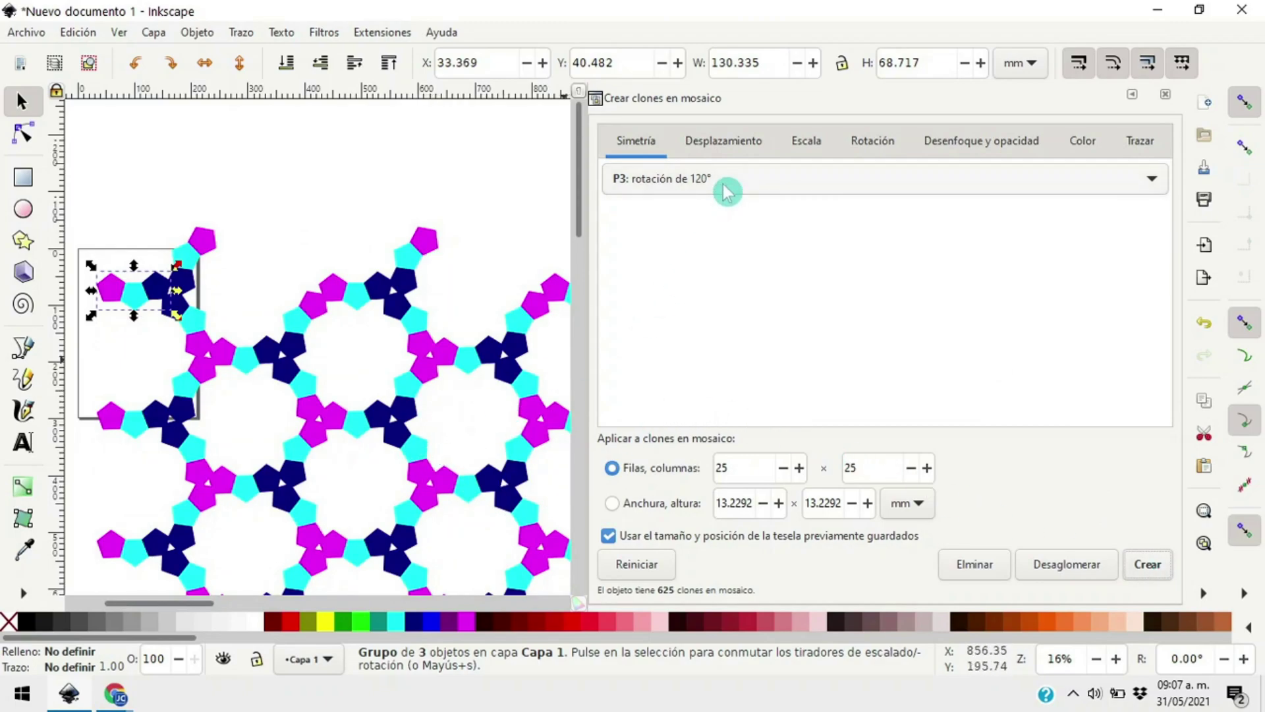
Recreate the group's 25 × 25 clones with P31M: reflexión + rotación de 120°, densa and inspect the mosaic's lower rows
{"action": "left_click", "coordinate": [727, 193]}
{"action": "left_click", "coordinate": [711, 207]}
{"action": "left_click", "coordinate": [1150, 568]}
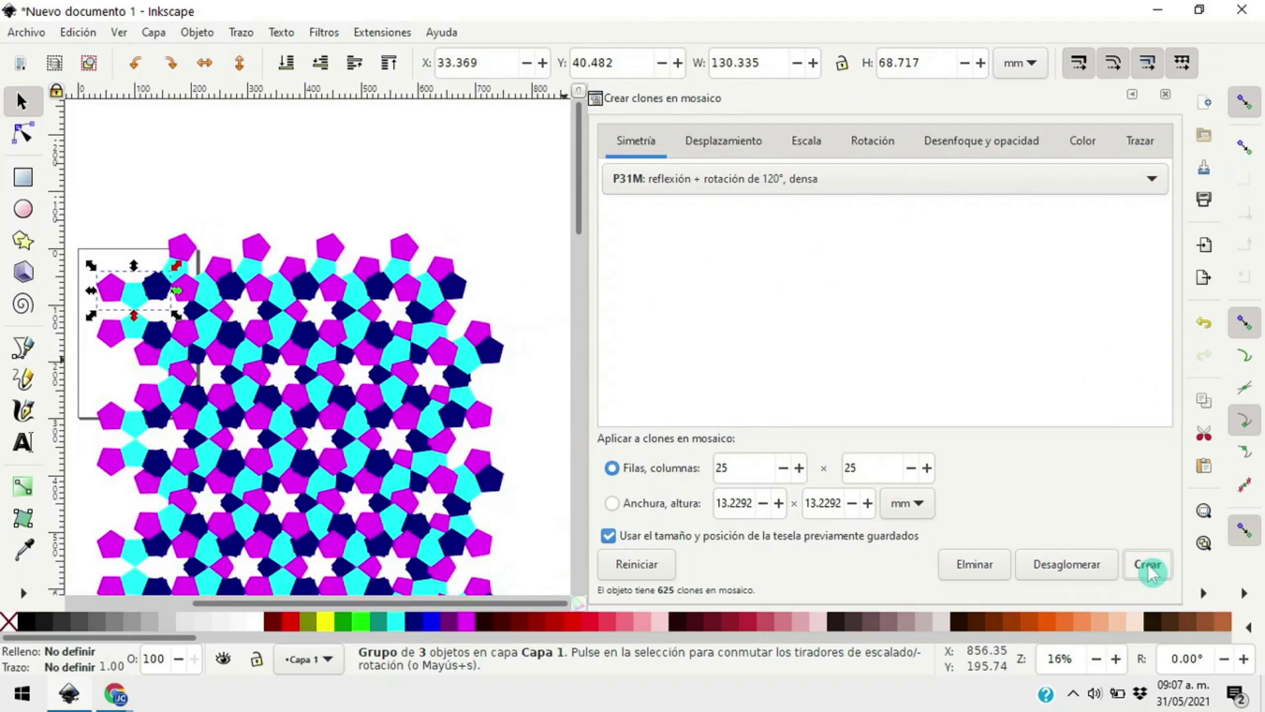
{"action": "scroll", "coordinate": [389, 375], "scroll_direction": "down", "scroll_amount": 3}
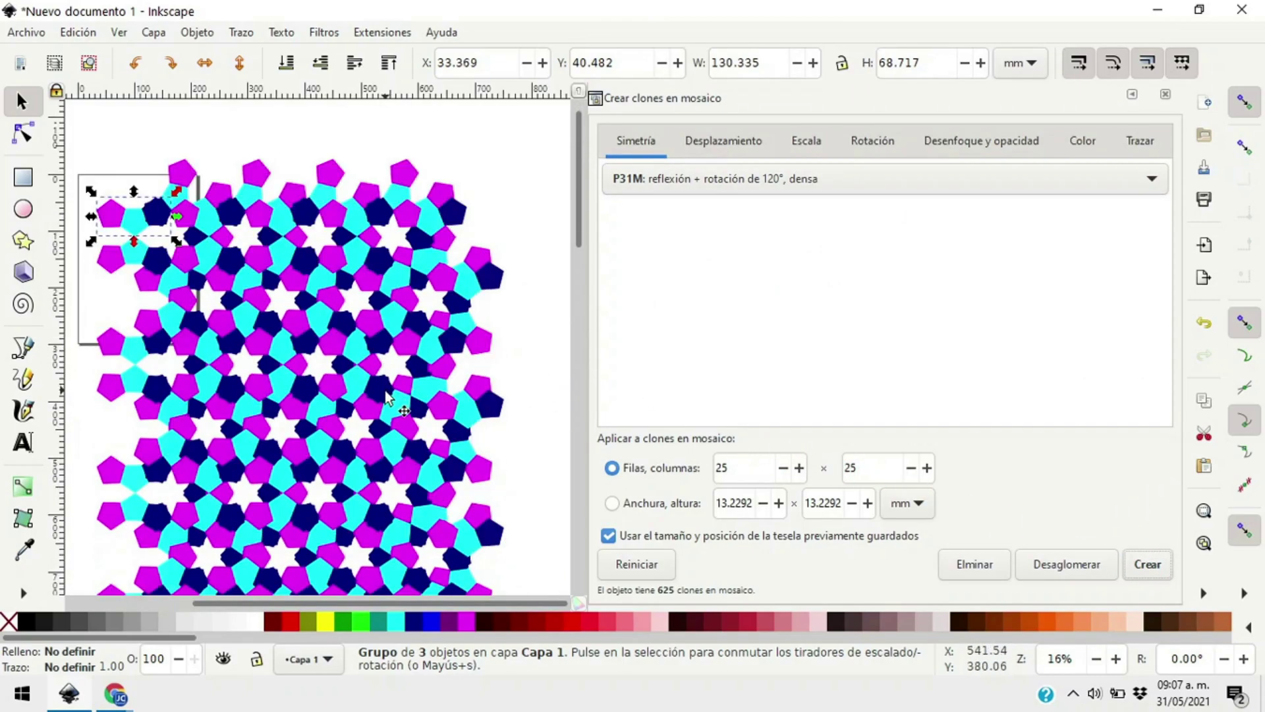
{"action": "scroll", "coordinate": [388, 398], "scroll_direction": "down", "scroll_amount": 5}
Recreate the group's clones with P3M1: reflexión + rotación de 120°, escasa, and again with P6: rotación de 60°
{"action": "left_click", "coordinate": [779, 181]}
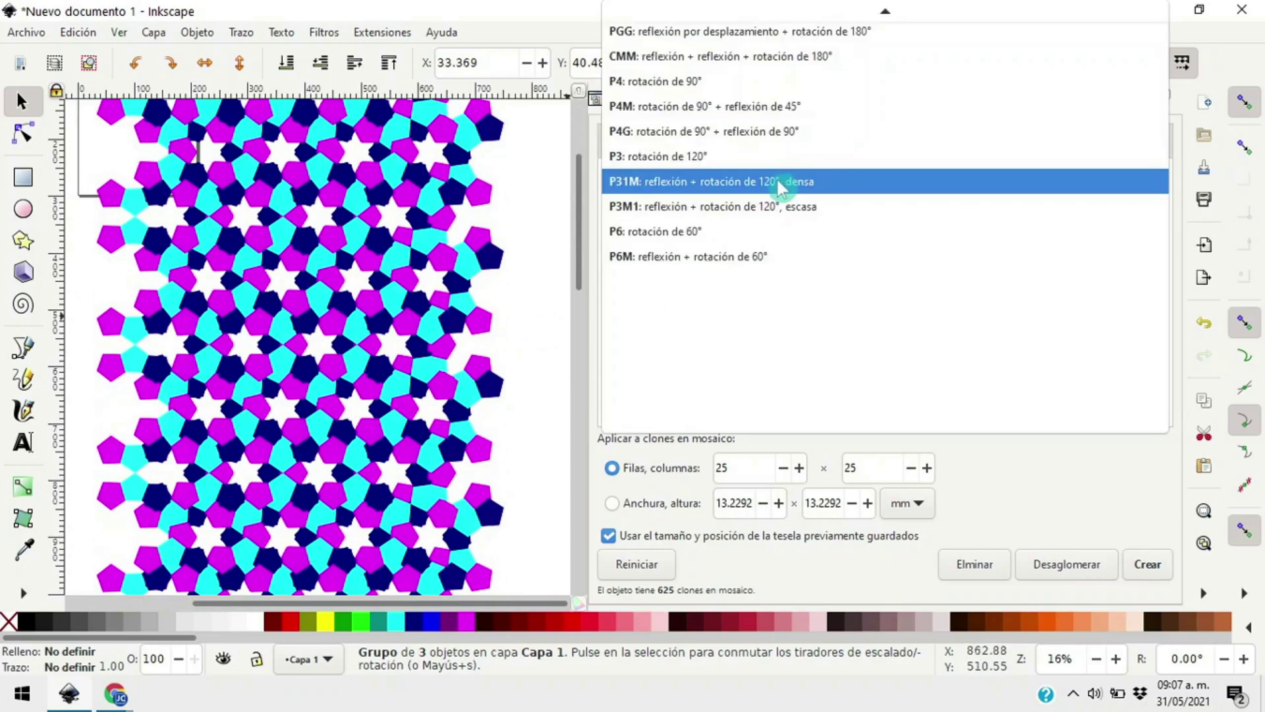
{"action": "left_click", "coordinate": [758, 205]}
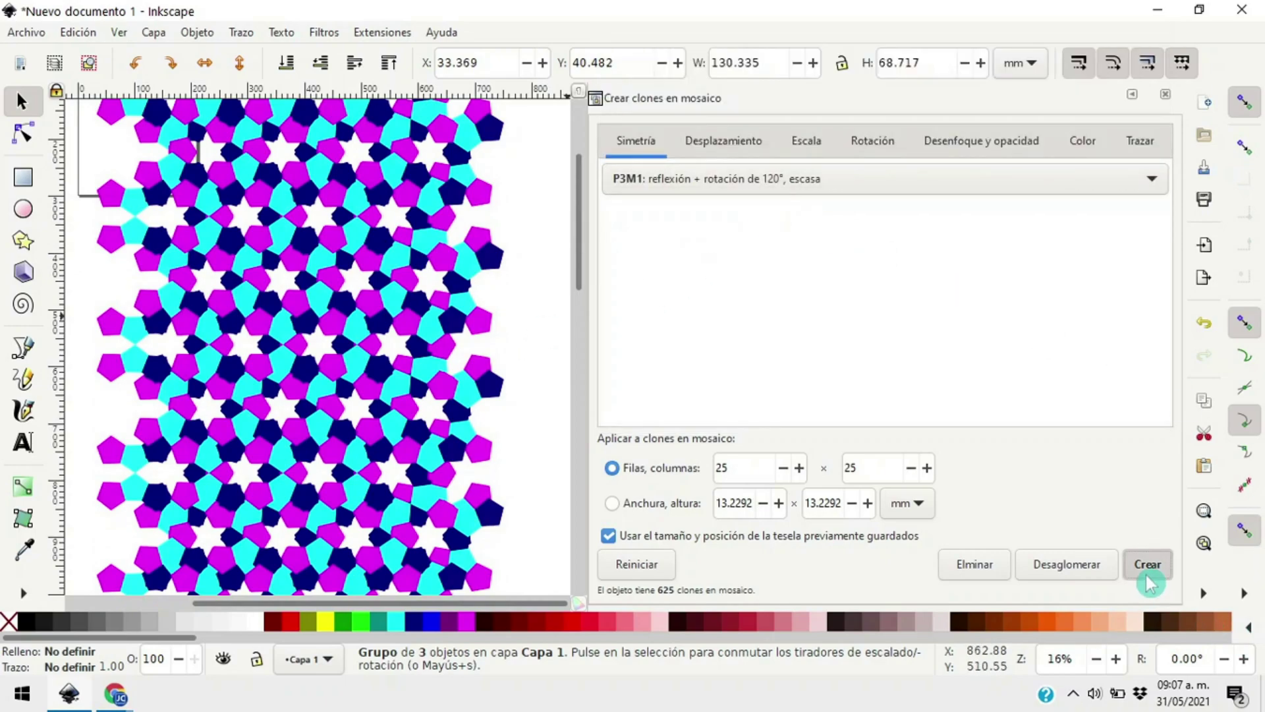
{"action": "left_click", "coordinate": [1146, 564]}
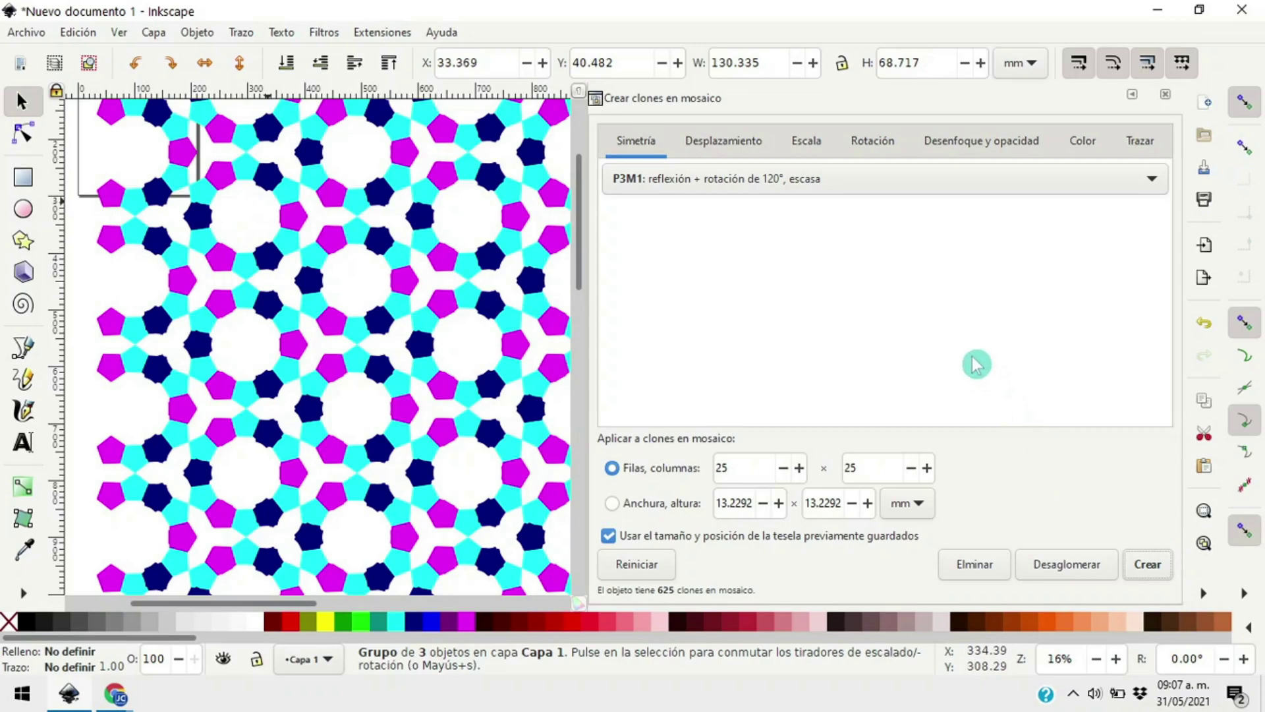
{"action": "left_click", "coordinate": [838, 195]}
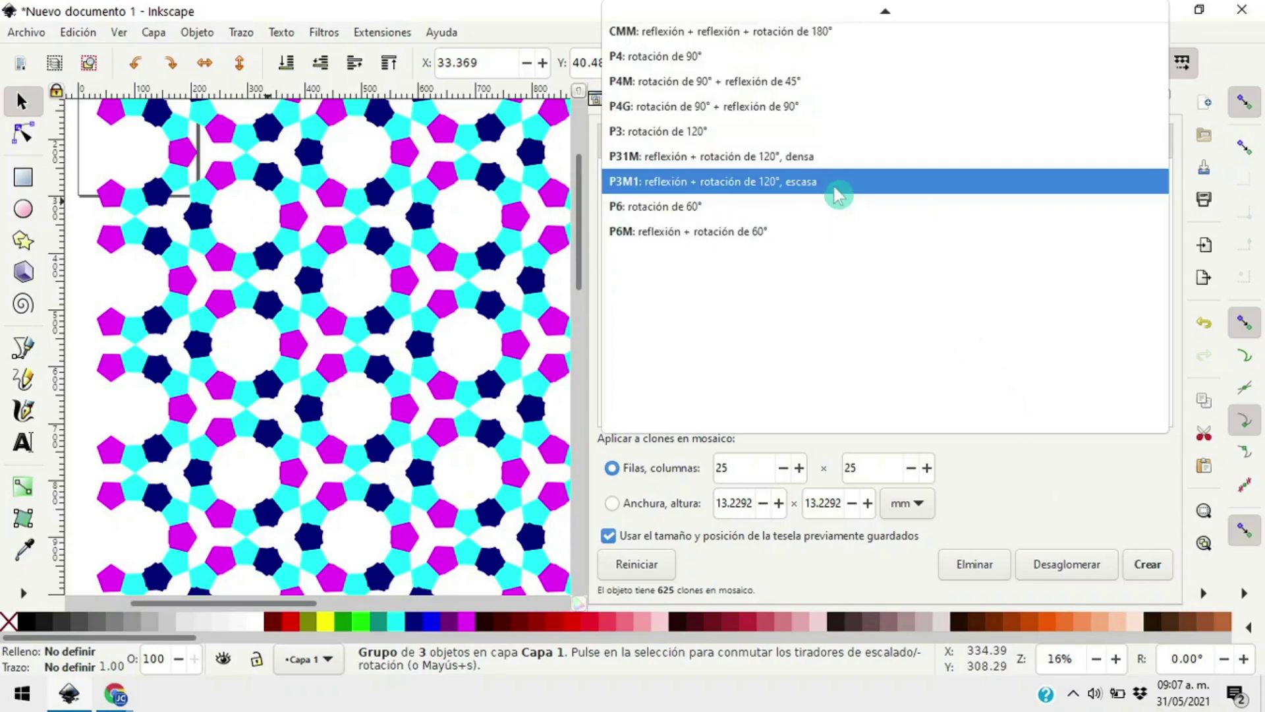
{"action": "left_click", "coordinate": [797, 204]}
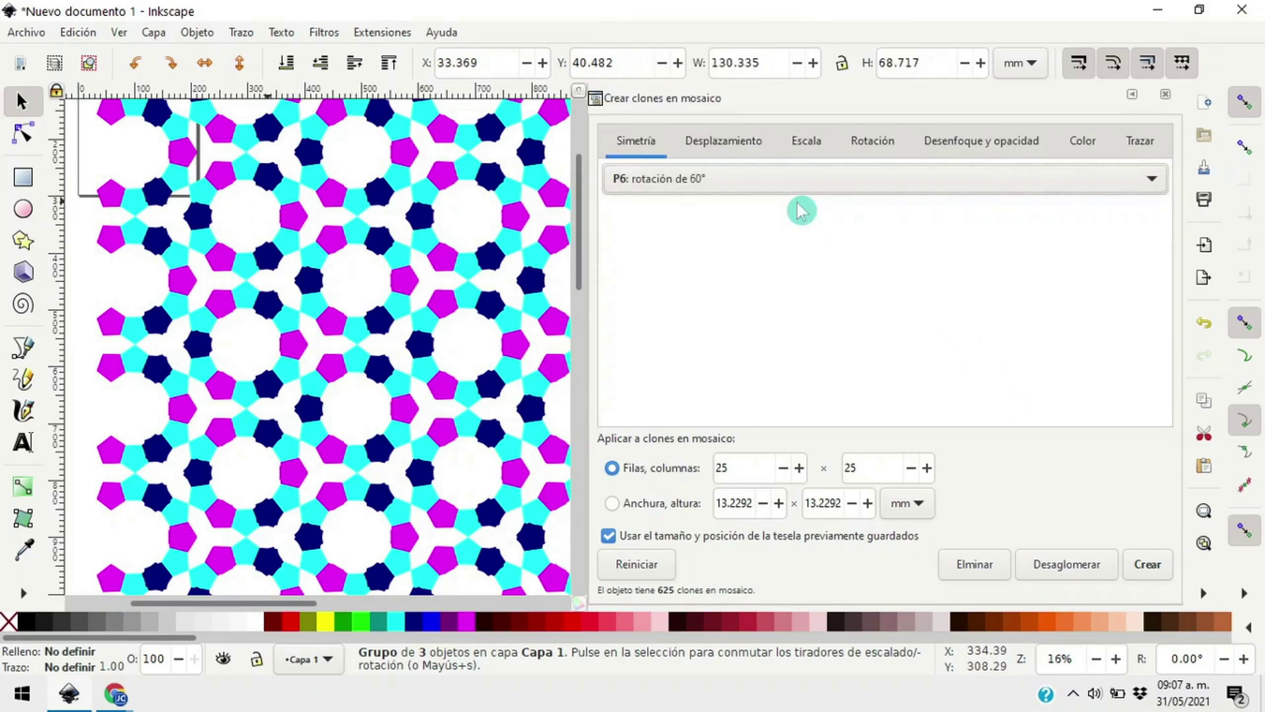
{"action": "left_click", "coordinate": [1161, 570]}
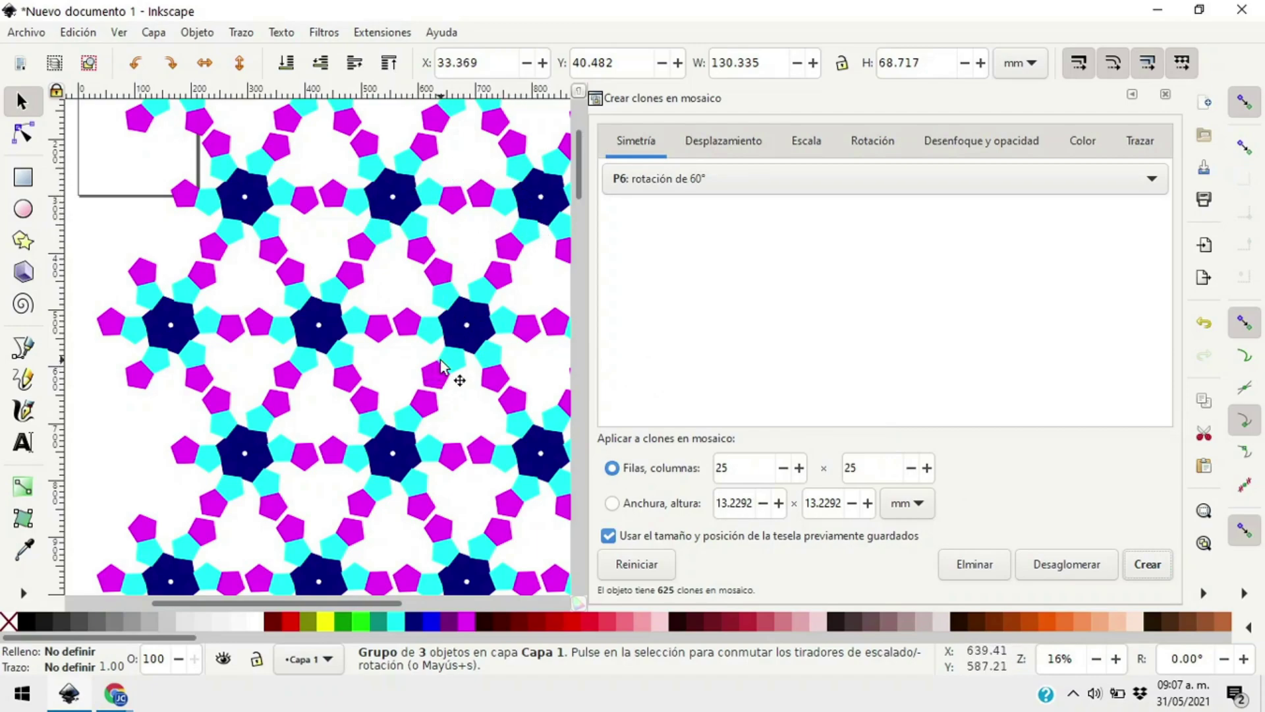
Recreate the pentagon group's 25 × 25 clones with P6M: reflexión + rotación de 60° and inspect the mosaic
{"action": "left_click", "coordinate": [710, 182]}
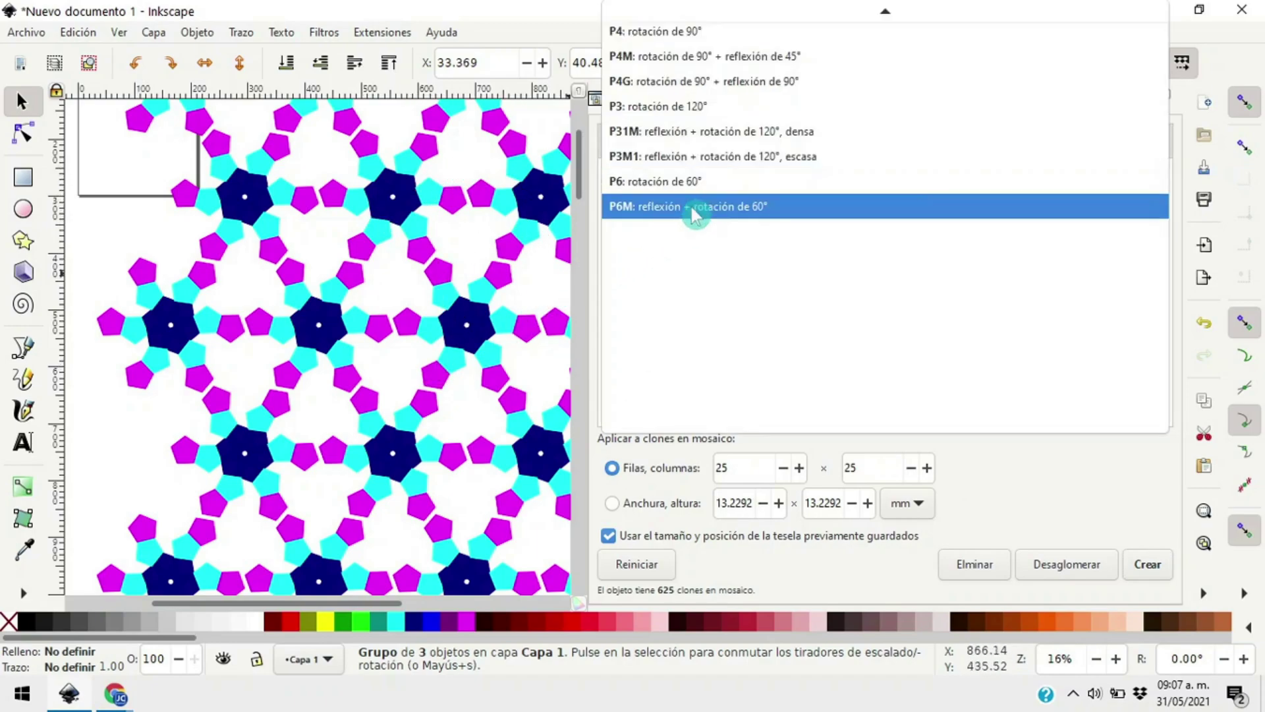
{"action": "left_click", "coordinate": [693, 210]}
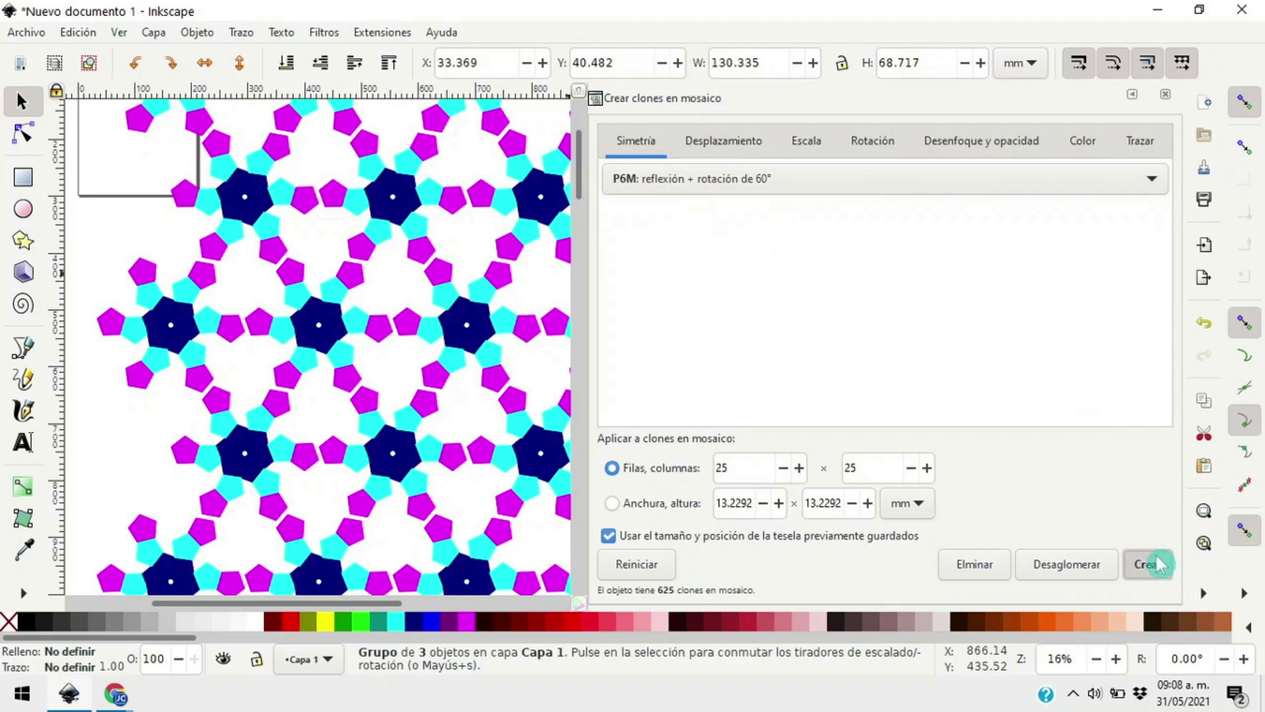
{"action": "left_click", "coordinate": [1148, 564]}
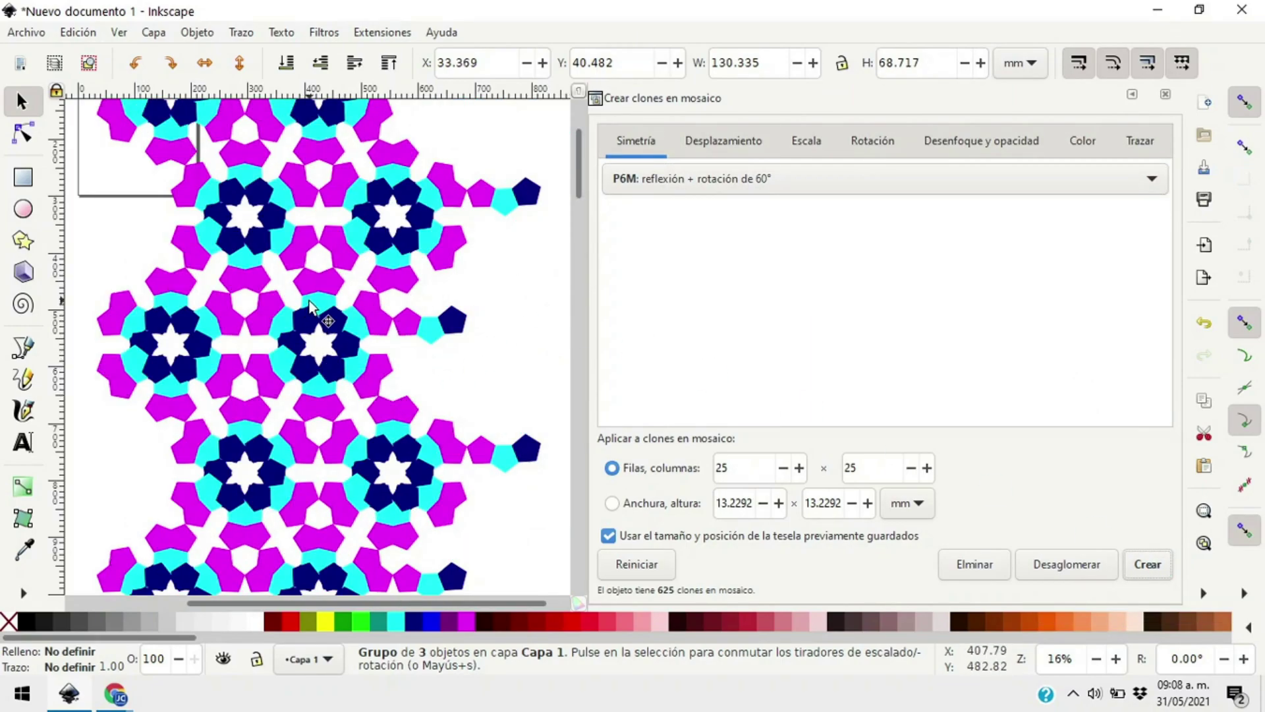
{"action": "scroll", "coordinate": [310, 306], "scroll_direction": "down", "scroll_amount": 6}
{"action": "scroll", "coordinate": [309, 307], "scroll_direction": "down", "scroll_amount": 10}
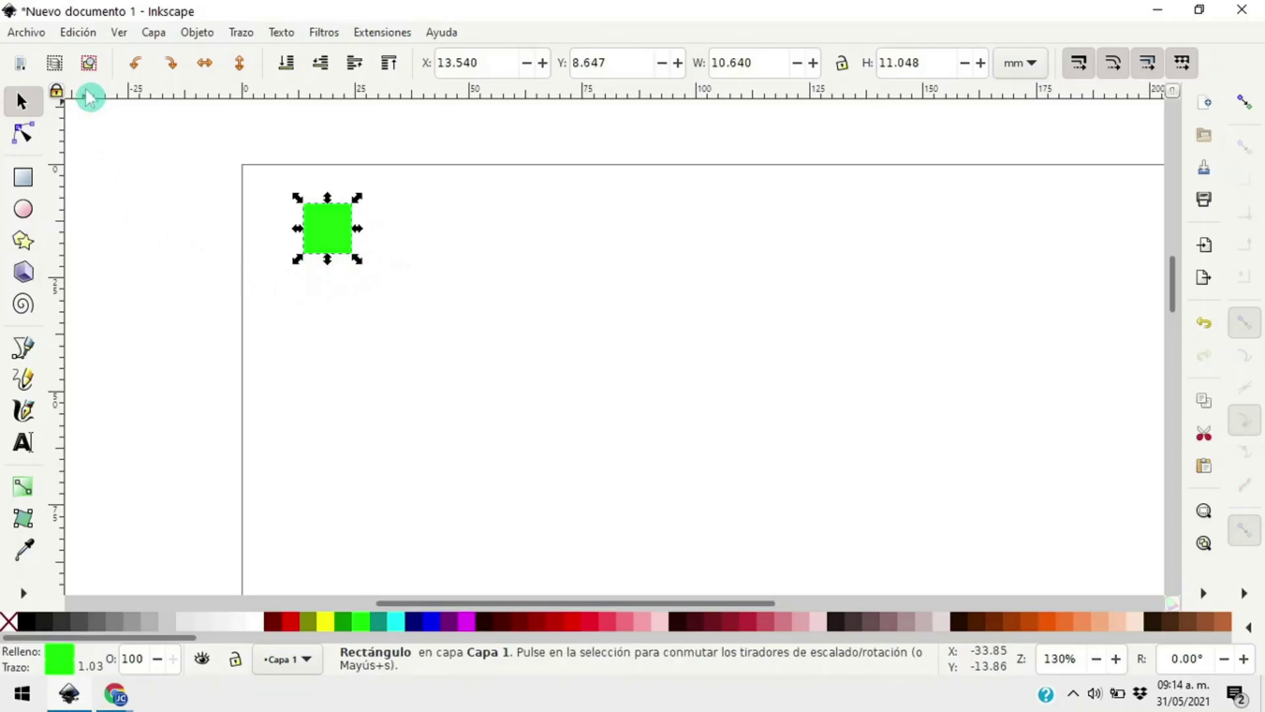
Open the tiled clones settings for the green square and set the symmetry to P1: traslación simple
{"action": "left_click", "coordinate": [80, 34]}
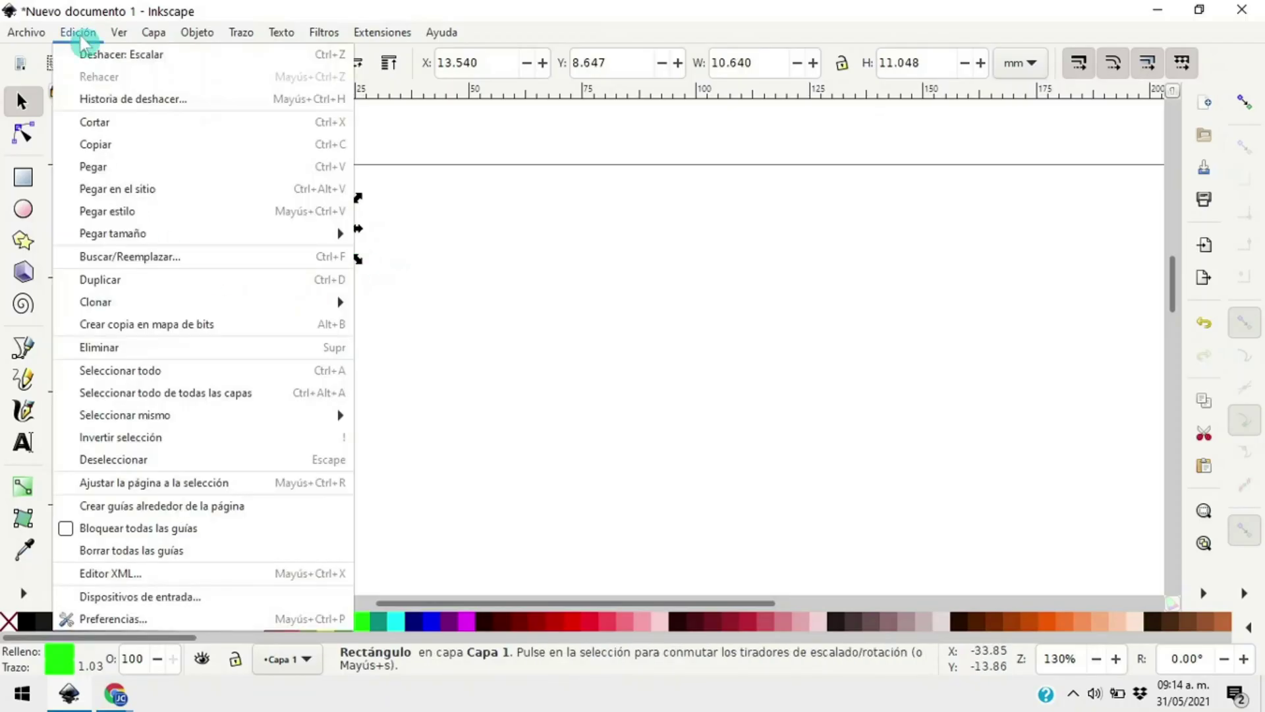
{"action": "mouse_move", "coordinate": [226, 301]}
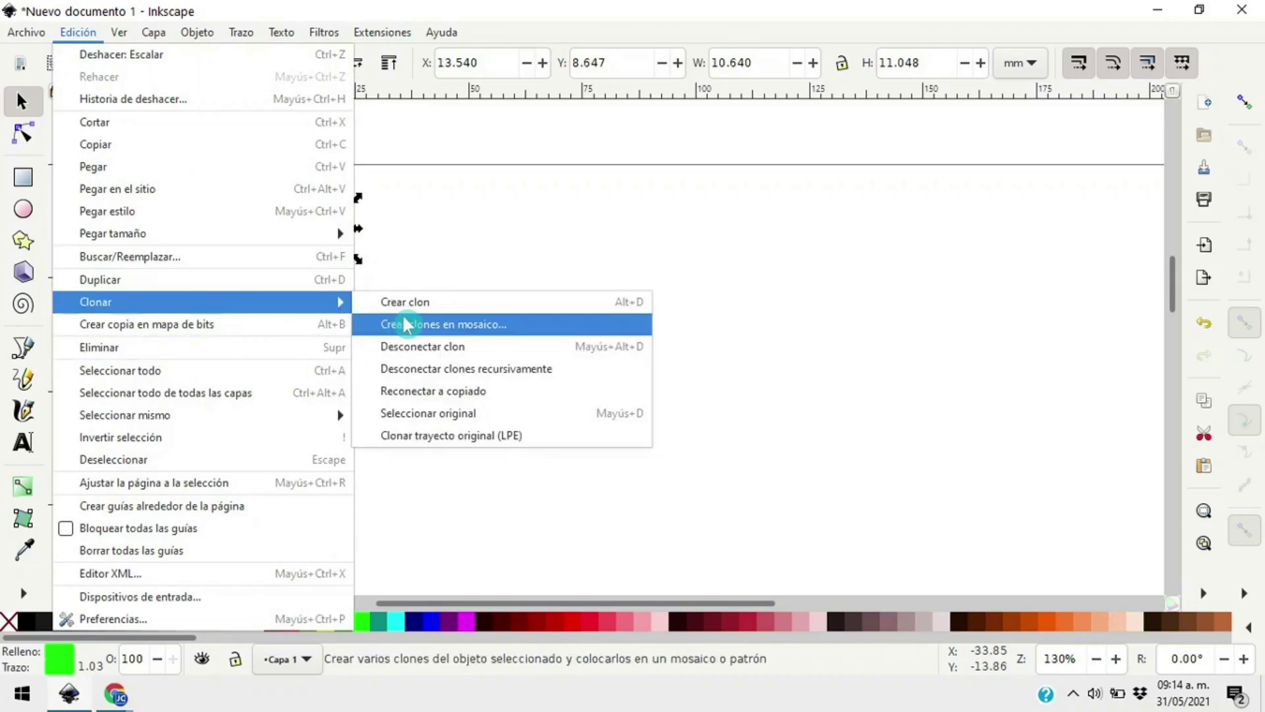
{"action": "left_click", "coordinate": [435, 325]}
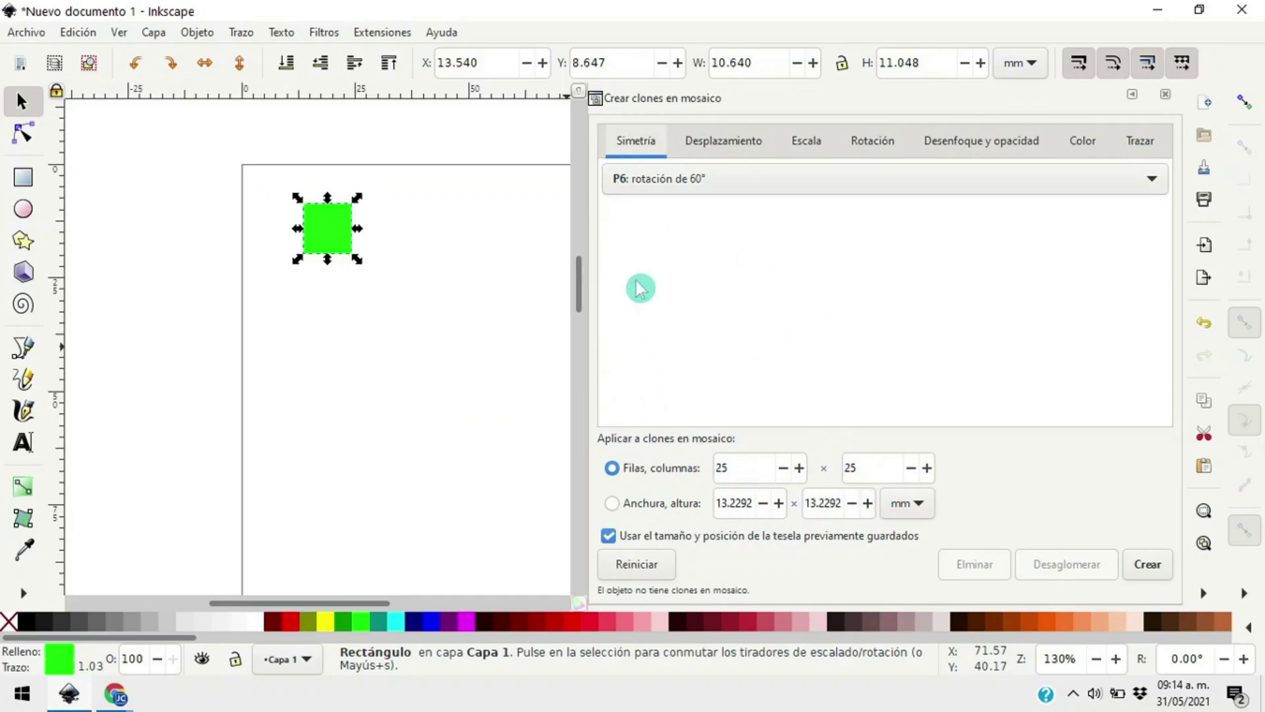
{"action": "left_click", "coordinate": [631, 184]}
{"action": "scroll", "coordinate": [631, 185], "scroll_direction": "up", "scroll_amount": 5}
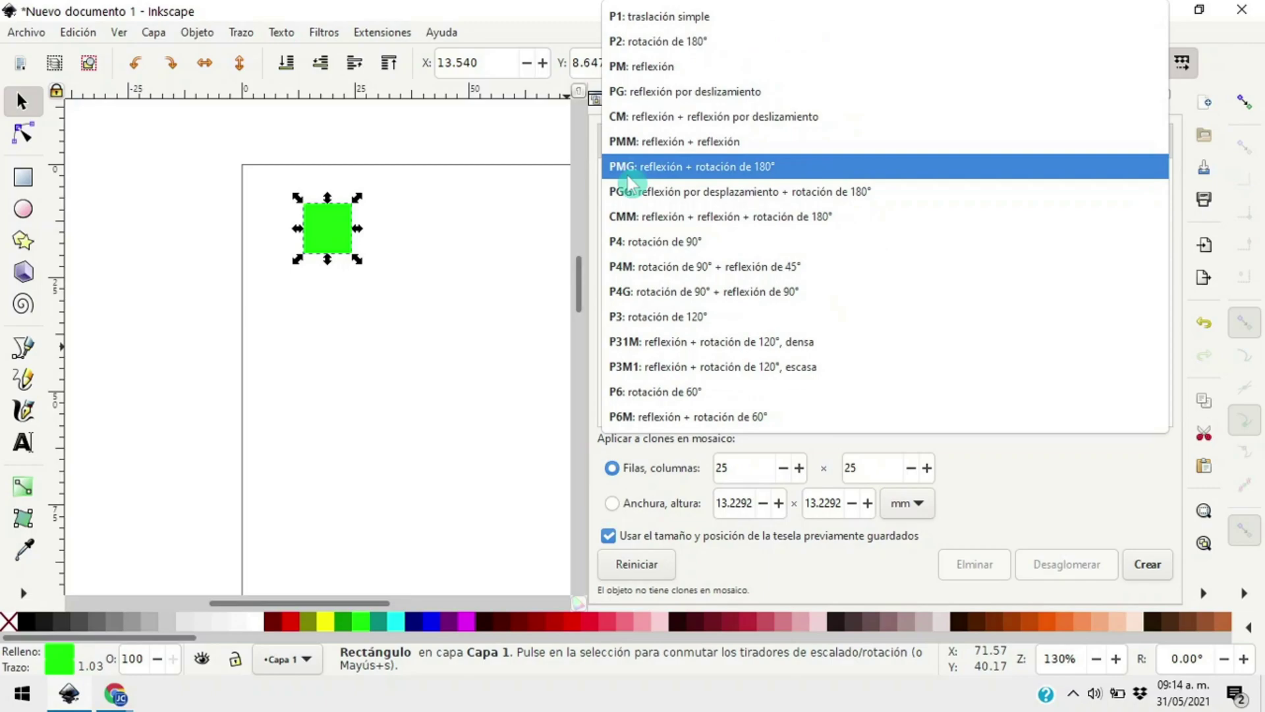
{"action": "left_click", "coordinate": [677, 16]}
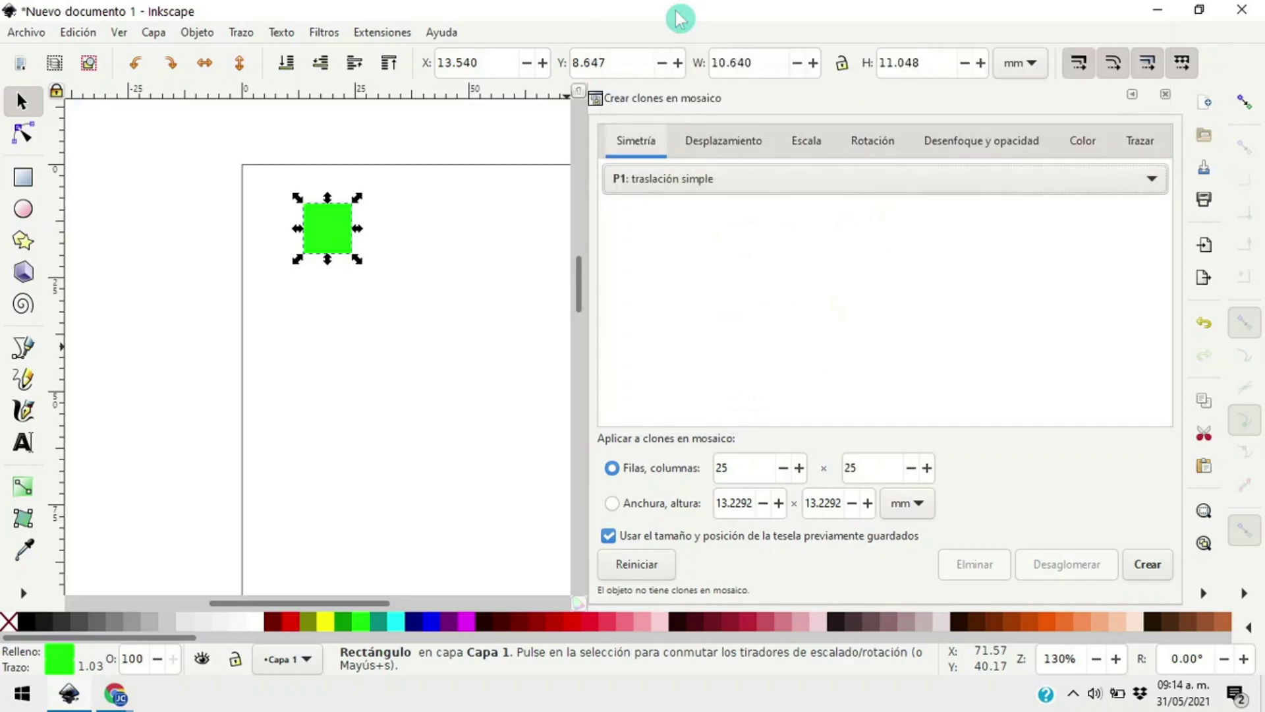
Create 5 rows × 5 columns of clones of the green square with a 25% X offset per column
{"action": "left_click", "coordinate": [727, 142]}
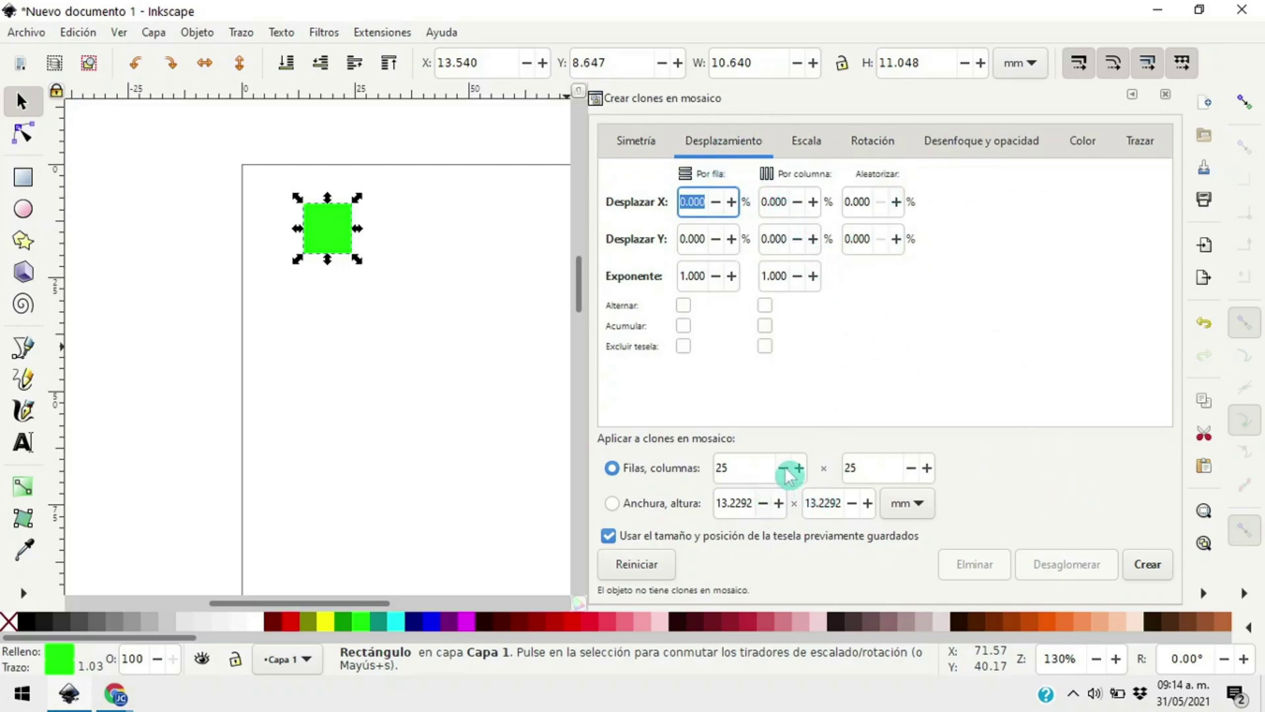
{"action": "double_click", "coordinate": [757, 464]}
{"action": "type", "text": "5"}
{"action": "double_click", "coordinate": [868, 477]}
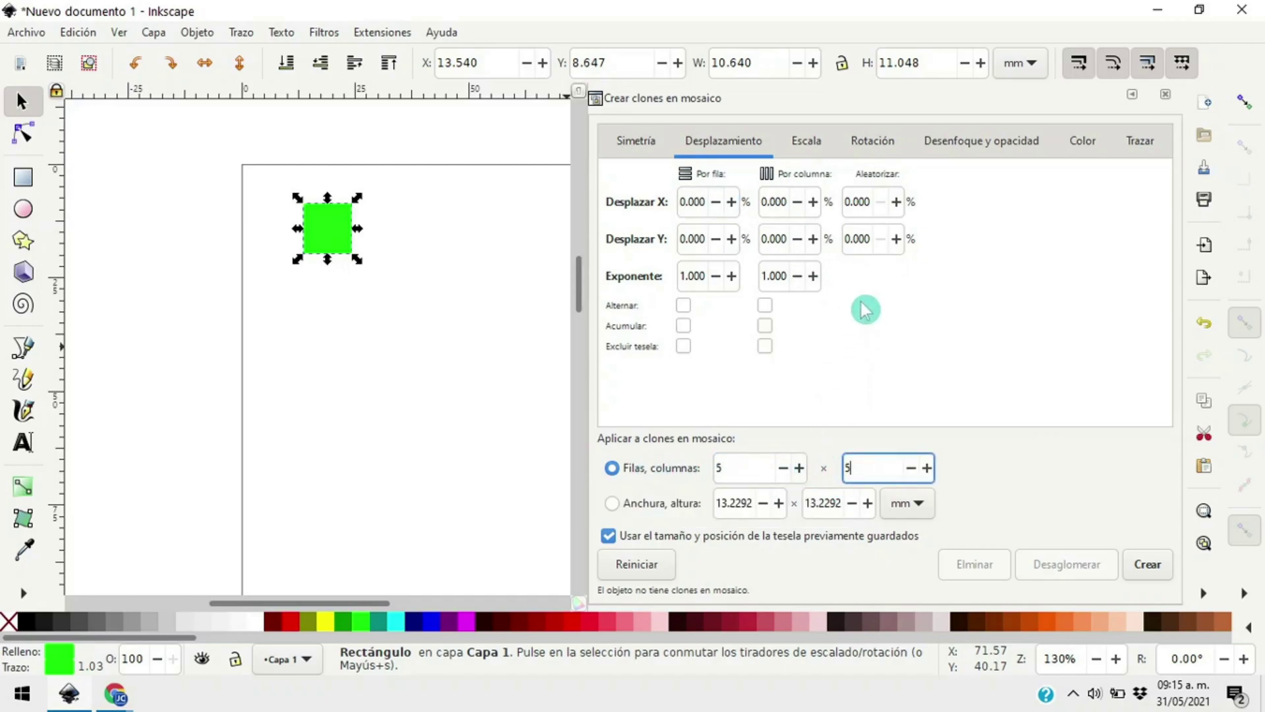
{"action": "double_click", "coordinate": [788, 200]}
{"action": "type", "text": "25"}
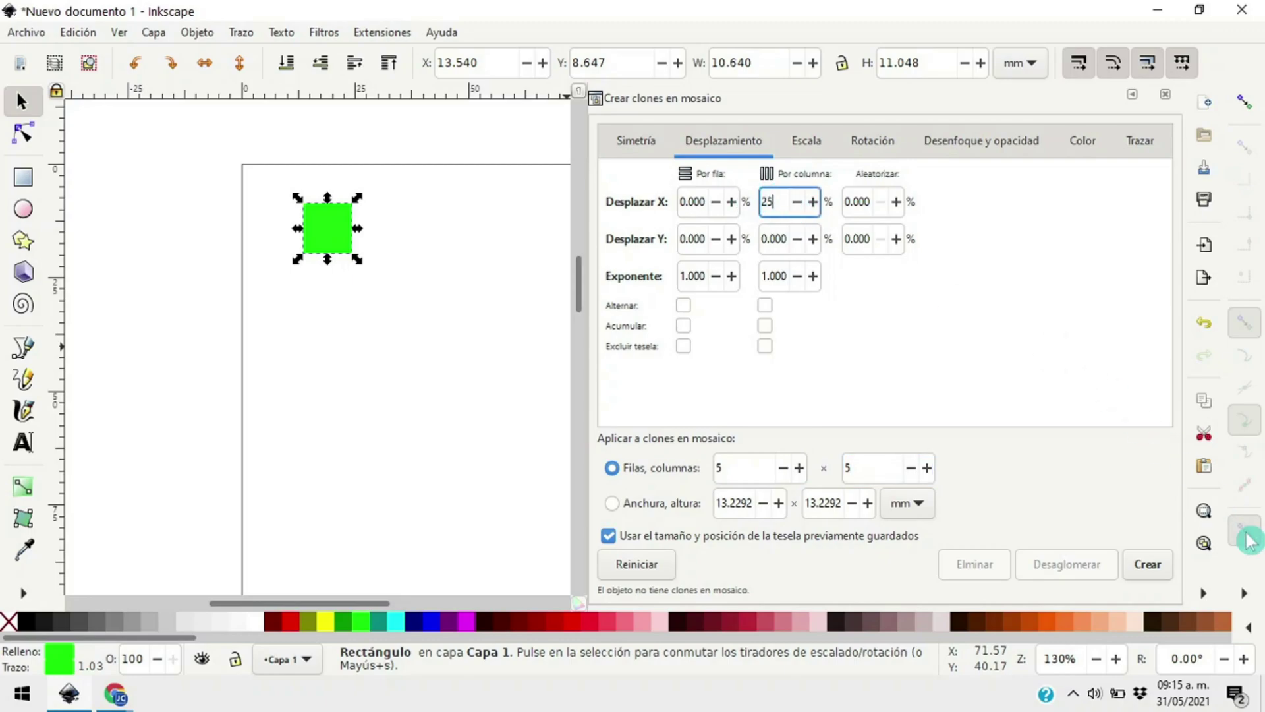
{"action": "left_click", "coordinate": [1147, 564]}
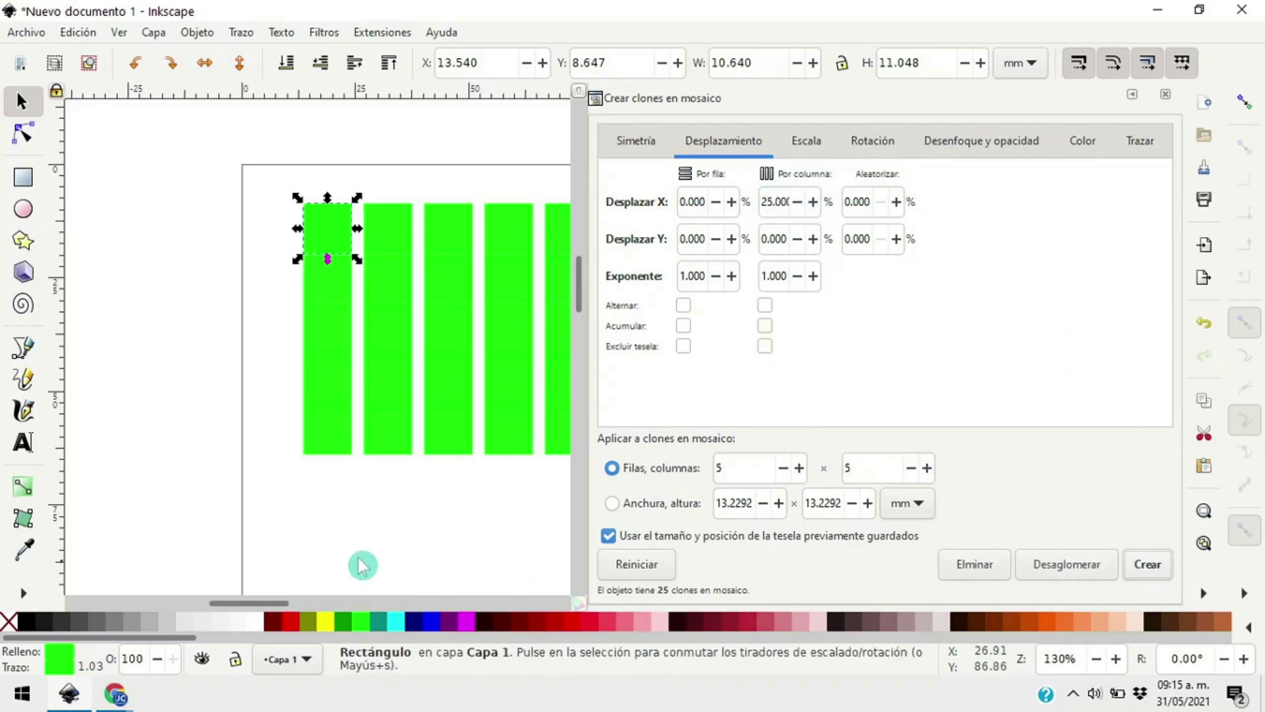
{"action": "left_click_drag", "start_coordinate": [262, 610], "coordinate": [275, 606]}
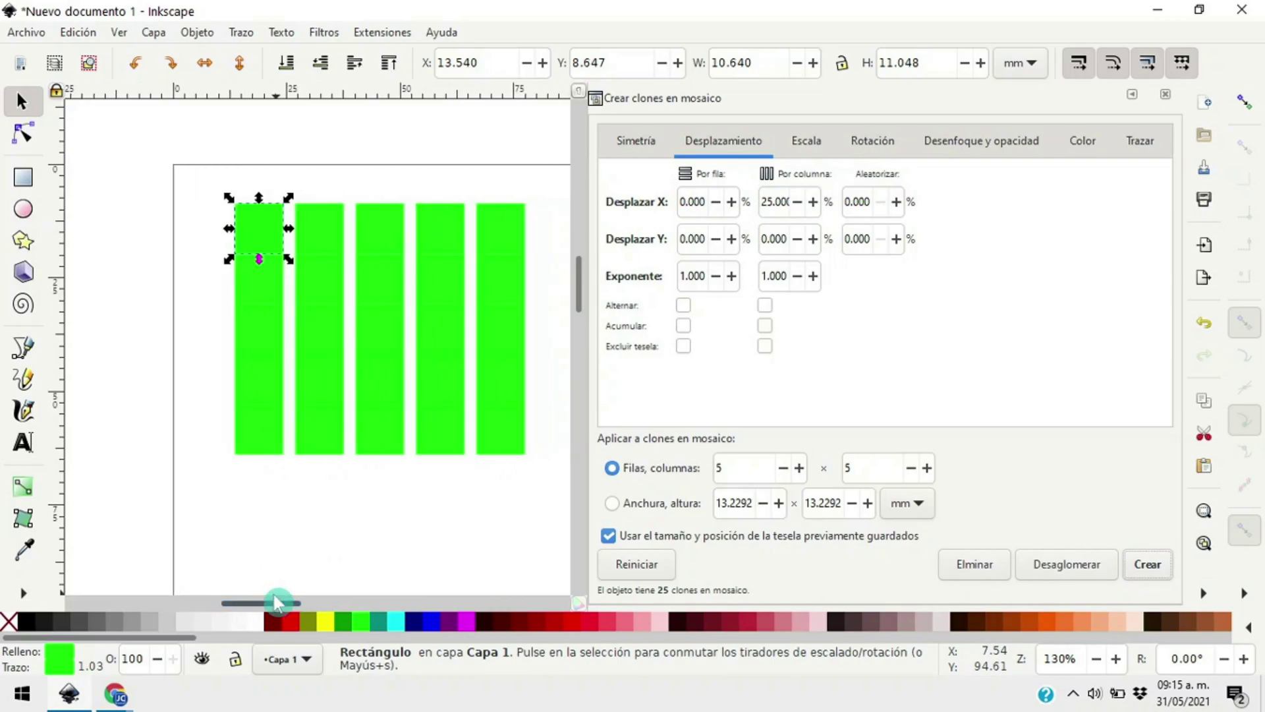
Recreate the square's 5 × 5 clones with a Y offset per row of 10%, and again with 50%
{"action": "left_click", "coordinate": [714, 239]}
{"action": "left_click_drag", "start_coordinate": [705, 239], "coordinate": [671, 237]}
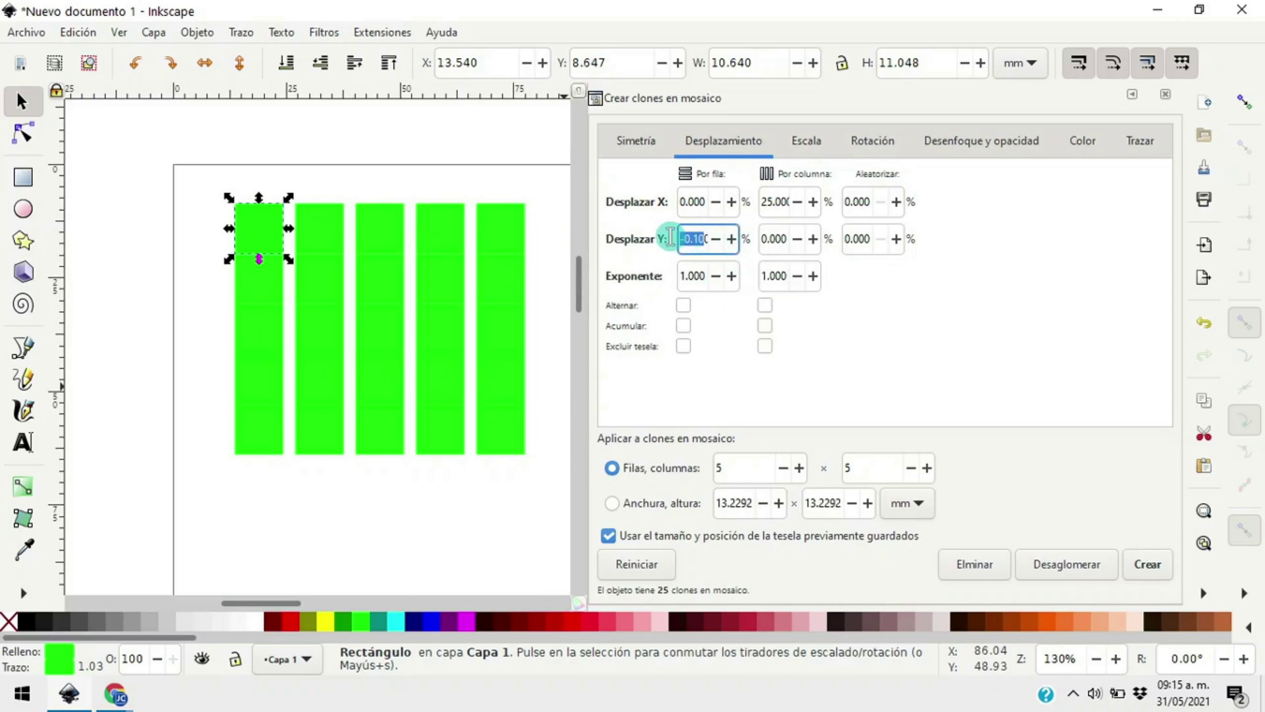
{"action": "type", "text": "100"}
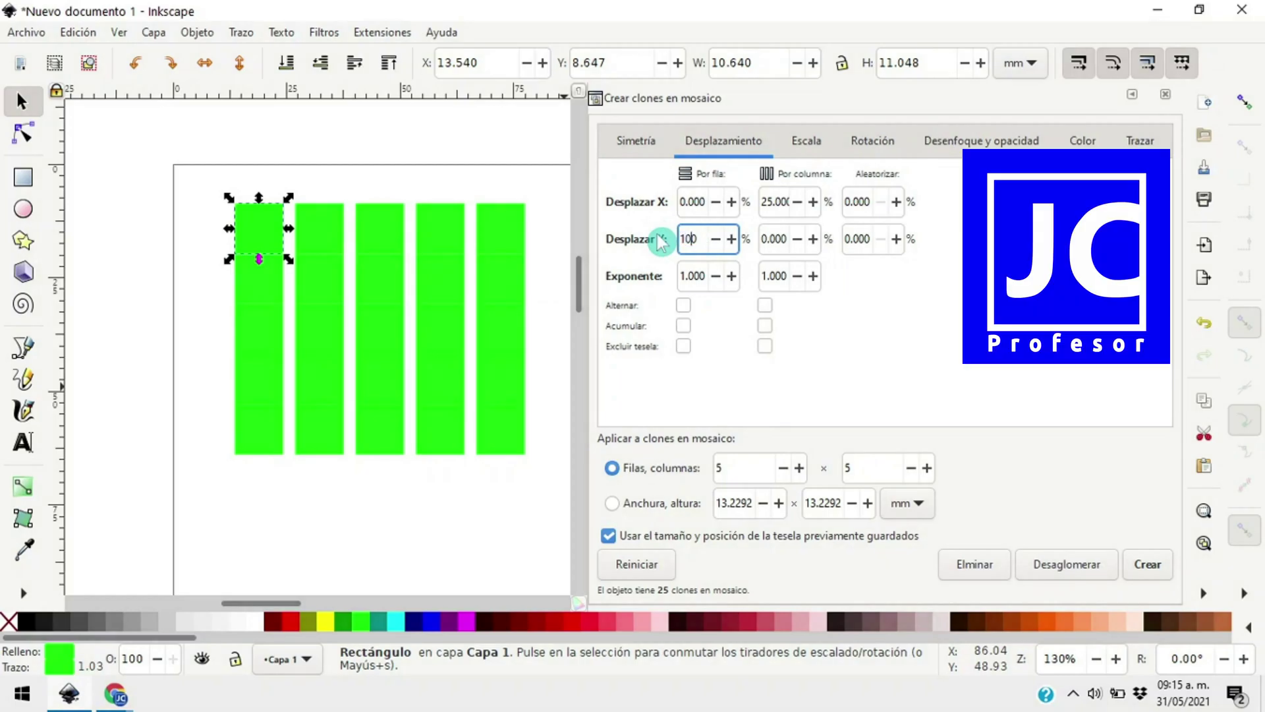
{"action": "left_click", "coordinate": [1147, 564]}
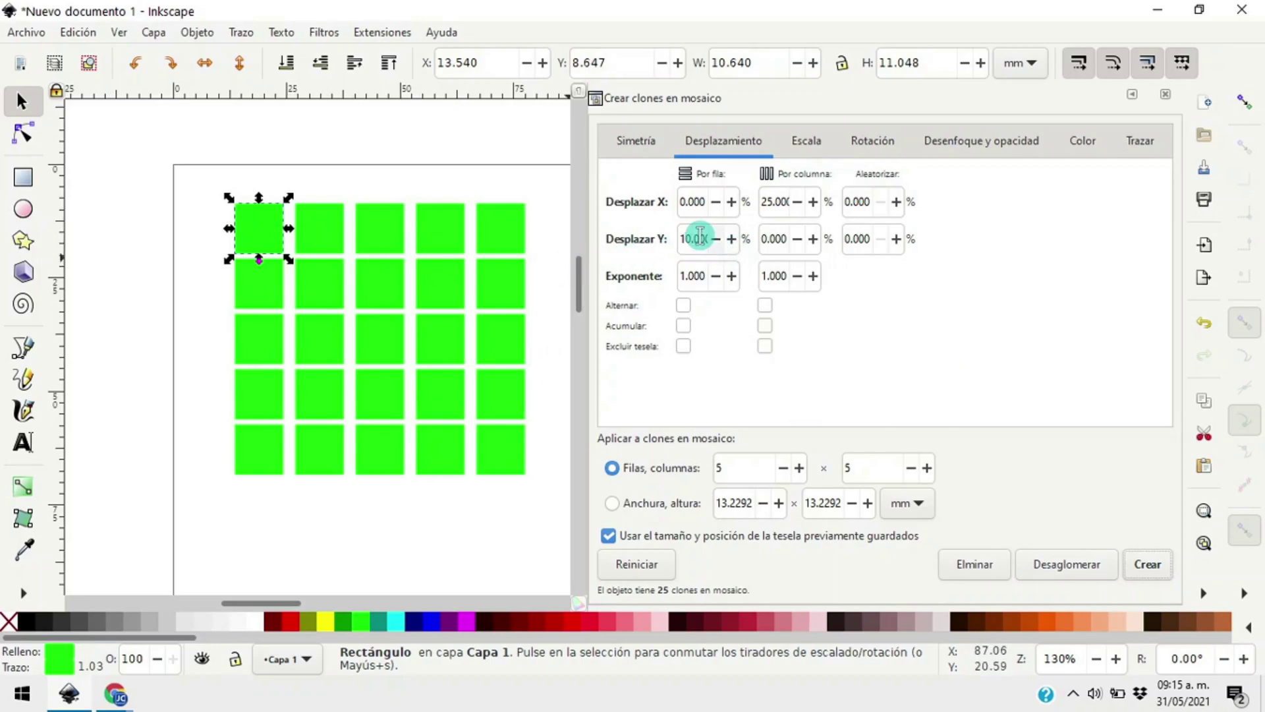
{"action": "left_click_drag", "start_coordinate": [698, 237], "coordinate": [657, 234]}
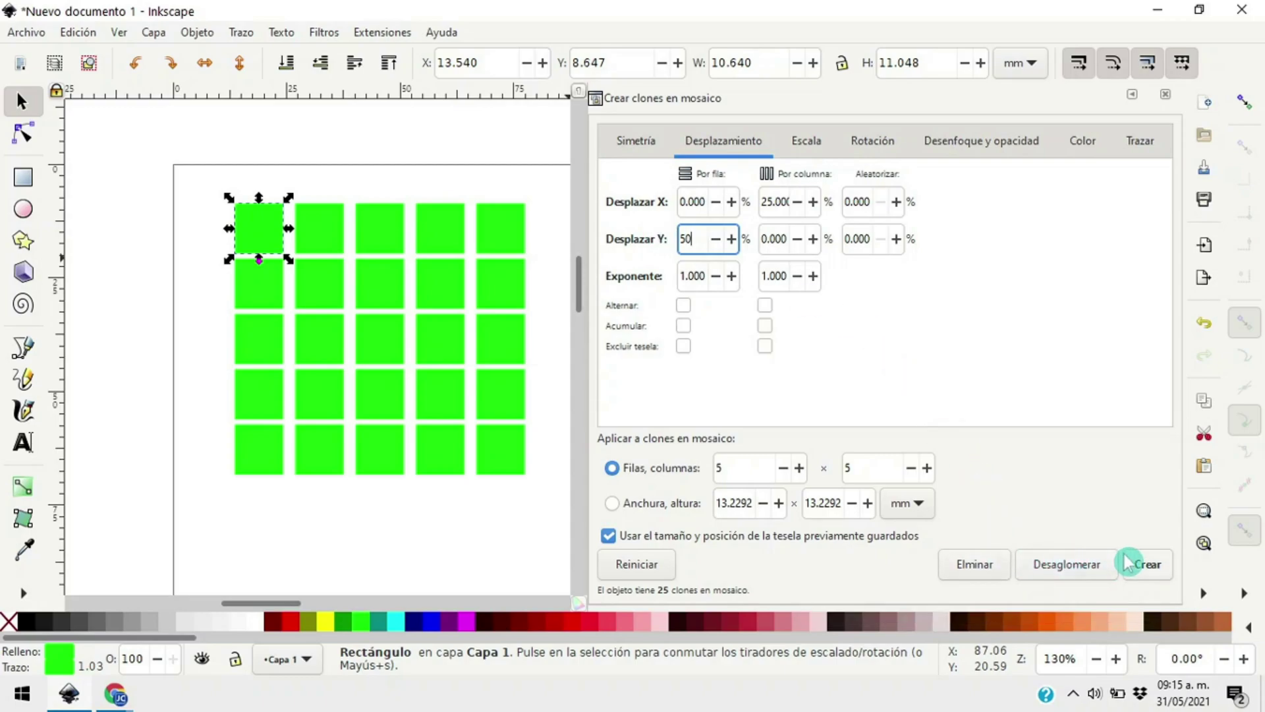
{"action": "left_click", "coordinate": [1145, 568]}
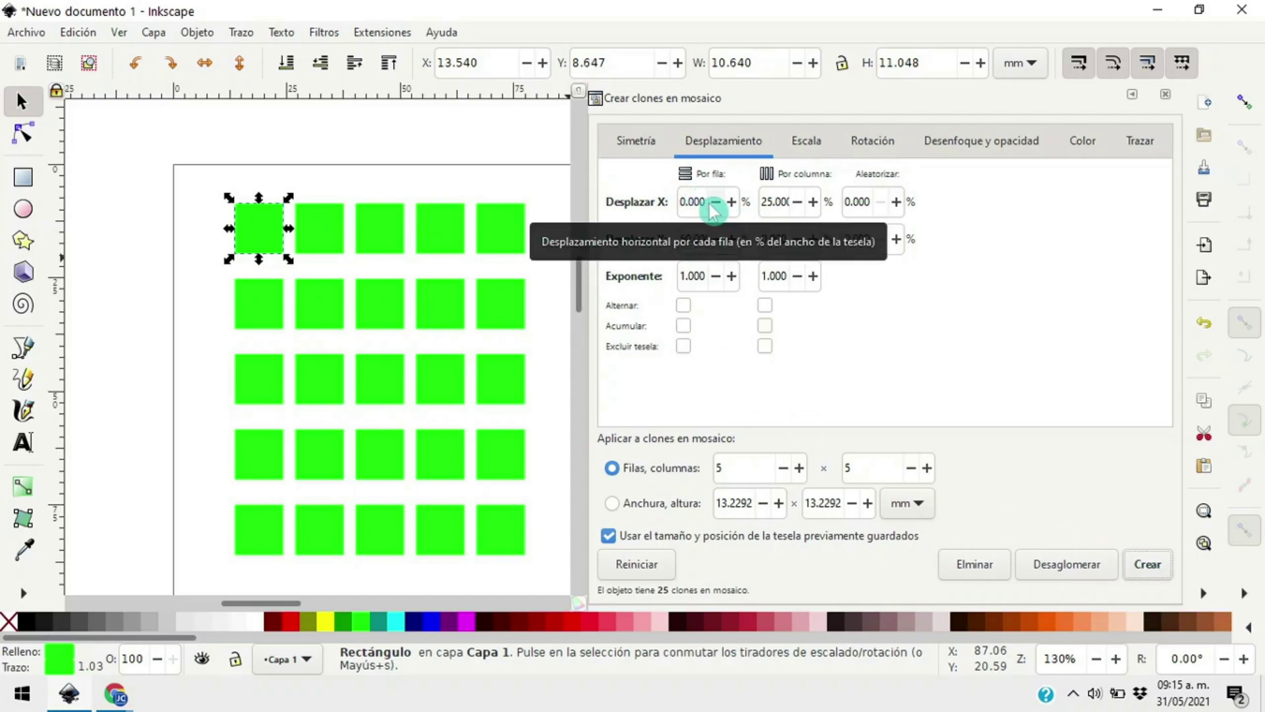
Recreate the square's 5 × 5 clones with the X offset per row set to 25%
{"action": "left_click_drag", "start_coordinate": [701, 199], "coordinate": [660, 201]}
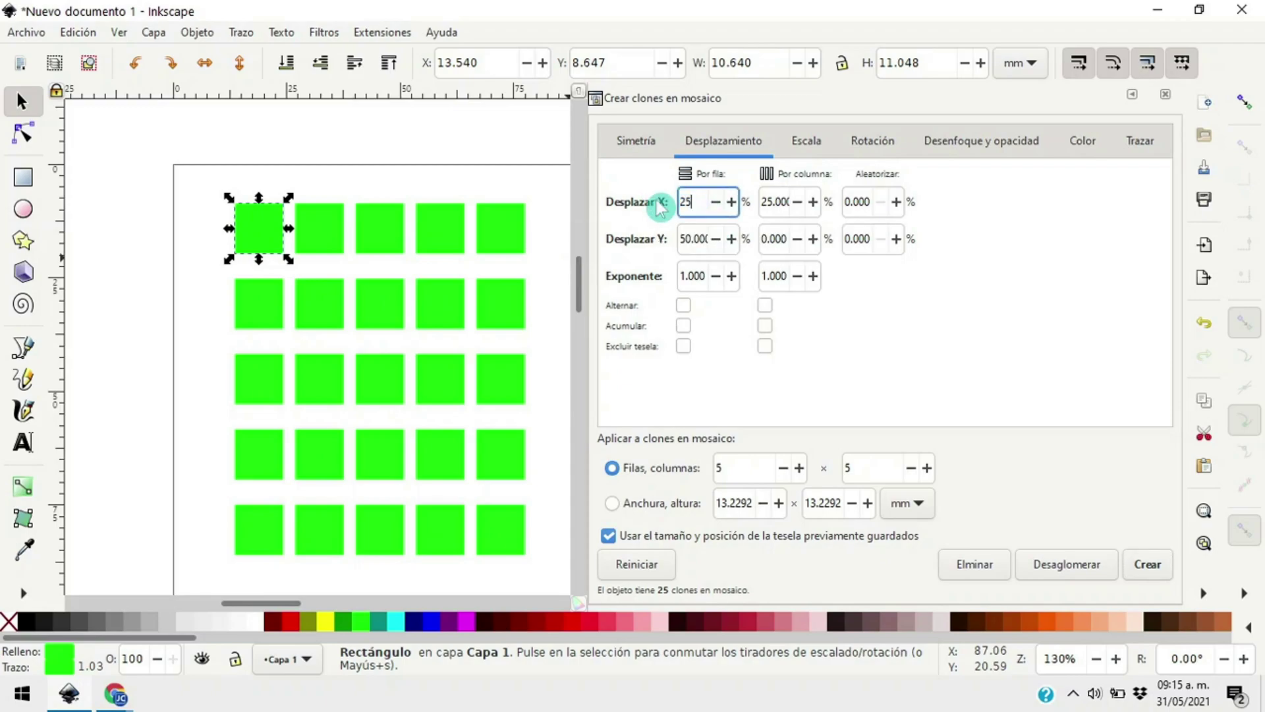
{"action": "left_click", "coordinate": [1148, 564]}
{"action": "mouse_move", "coordinate": [578, 278]}
{"action": "left_mouse_down"}
{"action": "mouse_move", "coordinate": [570, 298]}
{"action": "mouse_move", "coordinate": [579, 273]}
{"action": "mouse_move", "coordinate": [577, 283]}
{"action": "left_mouse_up"}
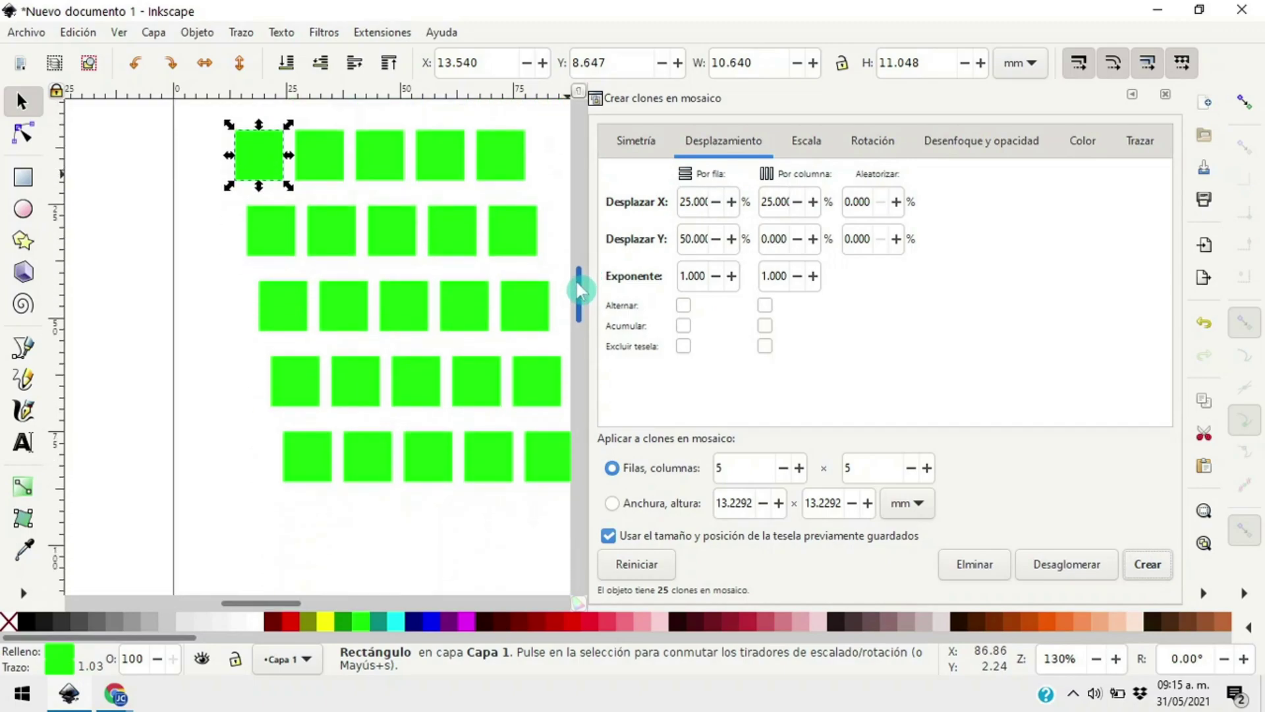
Recreate the square's 5 × 5 clones with the Y offset per column set to 50%
{"action": "left_click", "coordinate": [797, 239]}
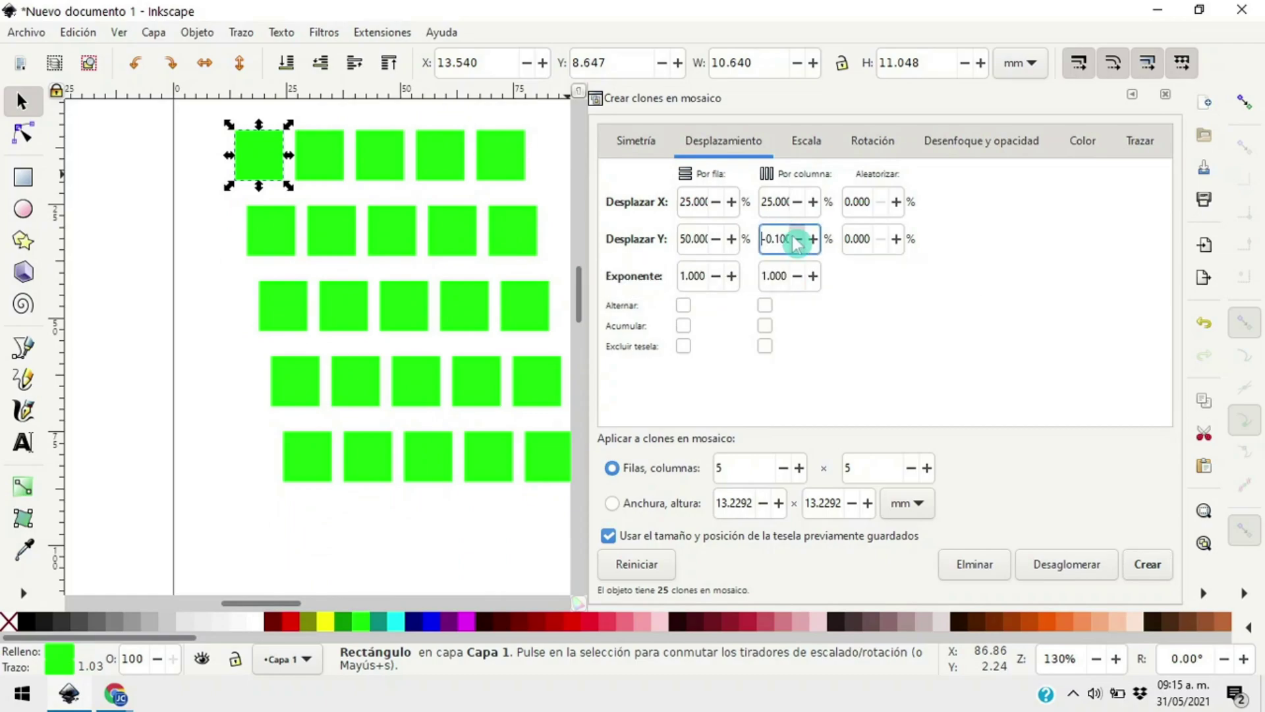
{"action": "left_click_drag", "start_coordinate": [787, 236], "coordinate": [704, 236]}
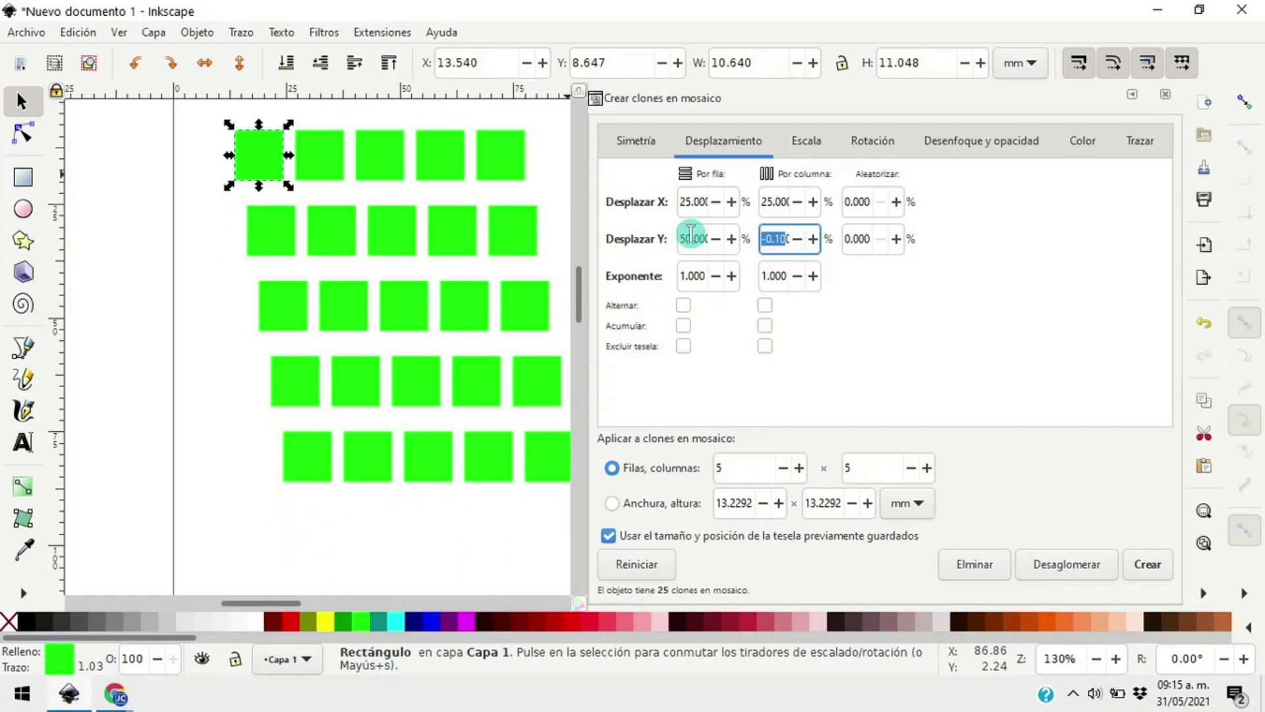
{"action": "key", "text": "BackSpace"}
{"action": "left_click", "coordinate": [1147, 565]}
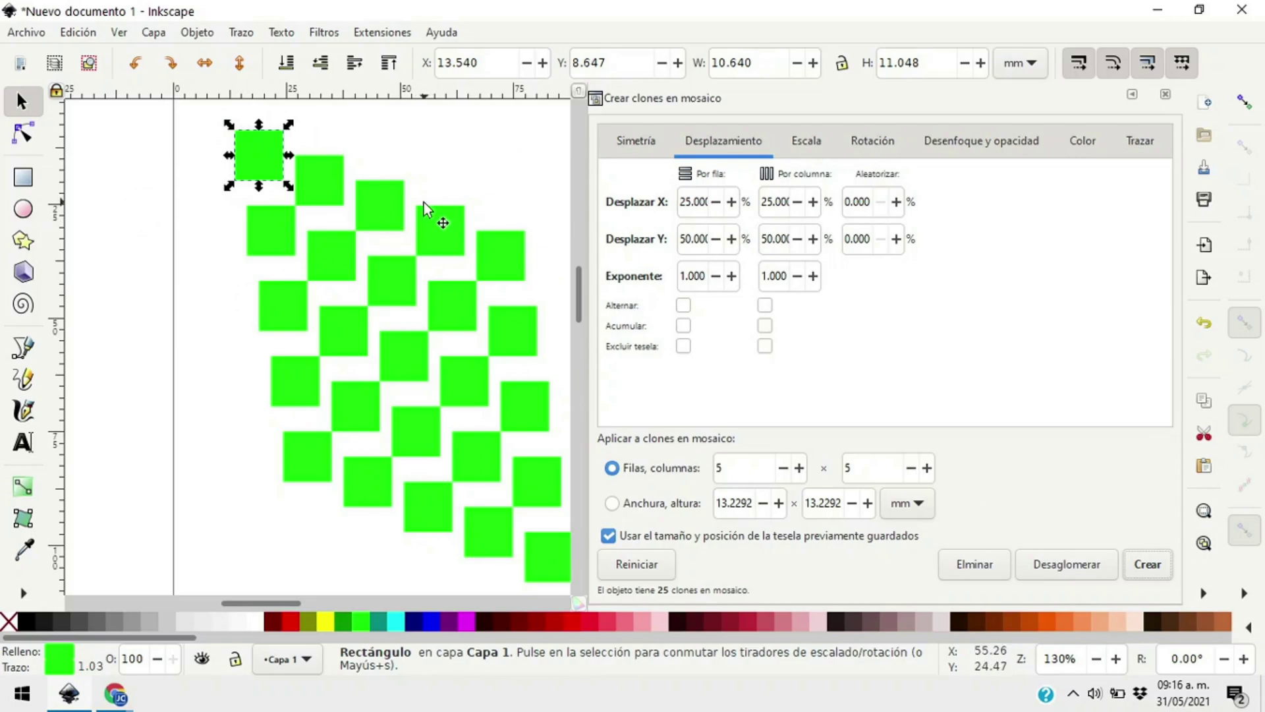
Recreate the clones with X offset per row and Y offset per column at 0%, and again with X offset per column at 50%
{"action": "left_click", "coordinate": [693, 199]}
{"action": "double_click", "coordinate": [705, 205]}
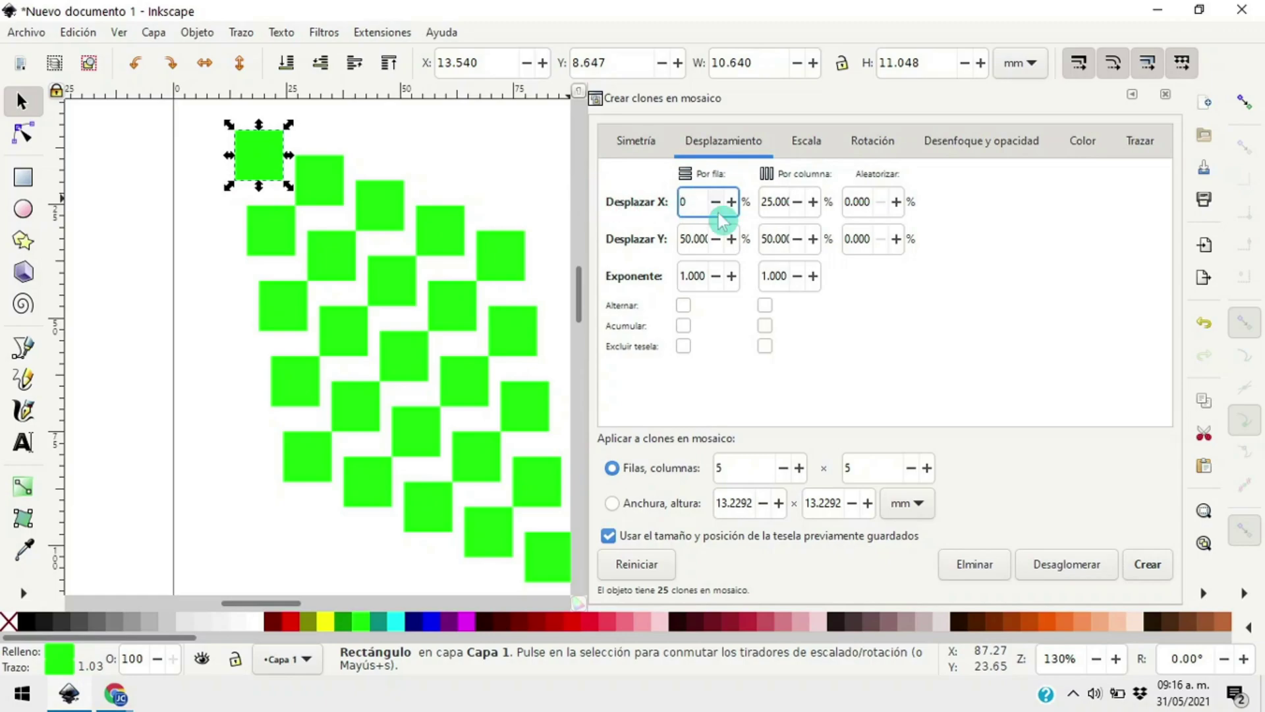
{"action": "double_click", "coordinate": [784, 238]}
{"action": "type", "text": "0"}
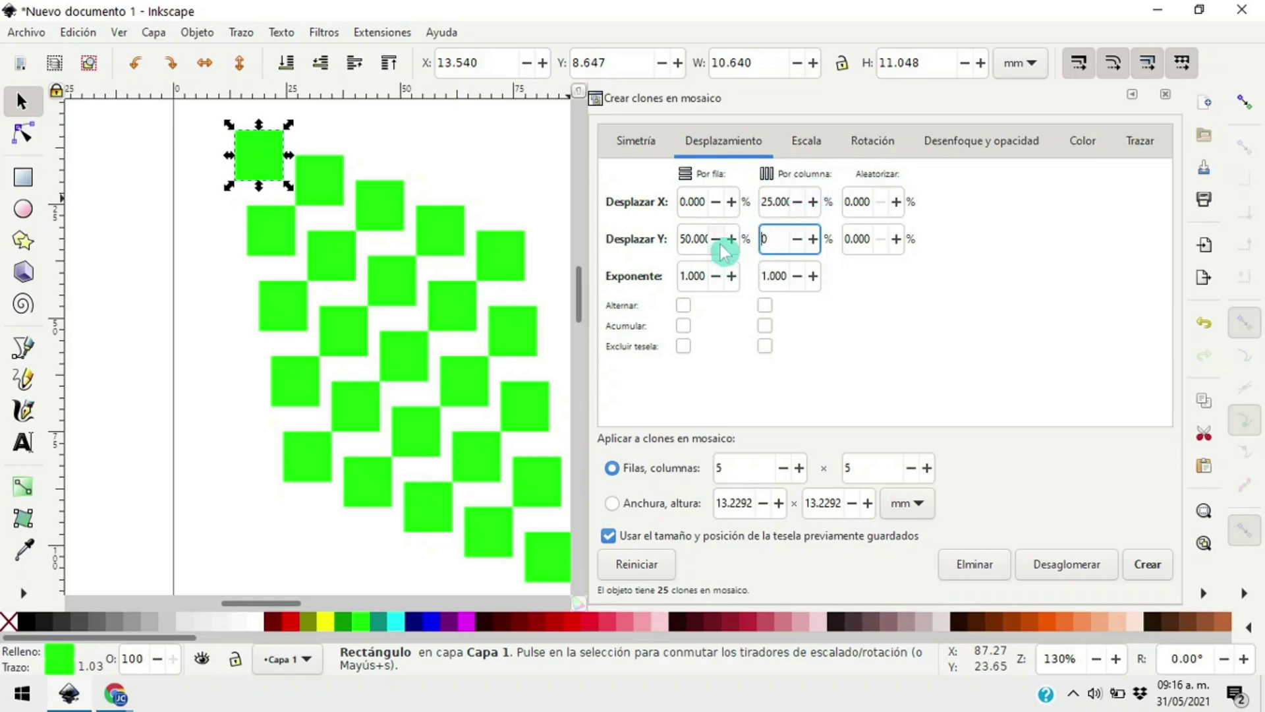
{"action": "left_click", "coordinate": [1145, 564]}
{"action": "left_click", "coordinate": [761, 202]}
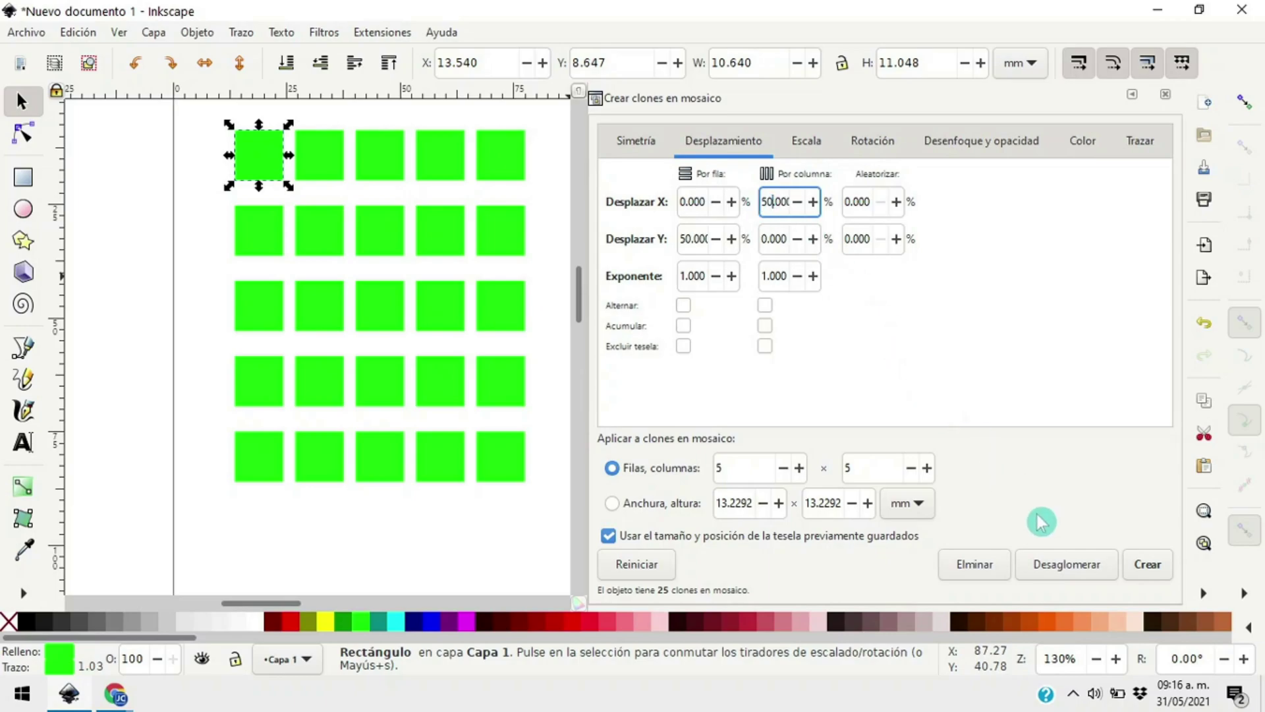
{"action": "left_click", "coordinate": [1148, 564]}
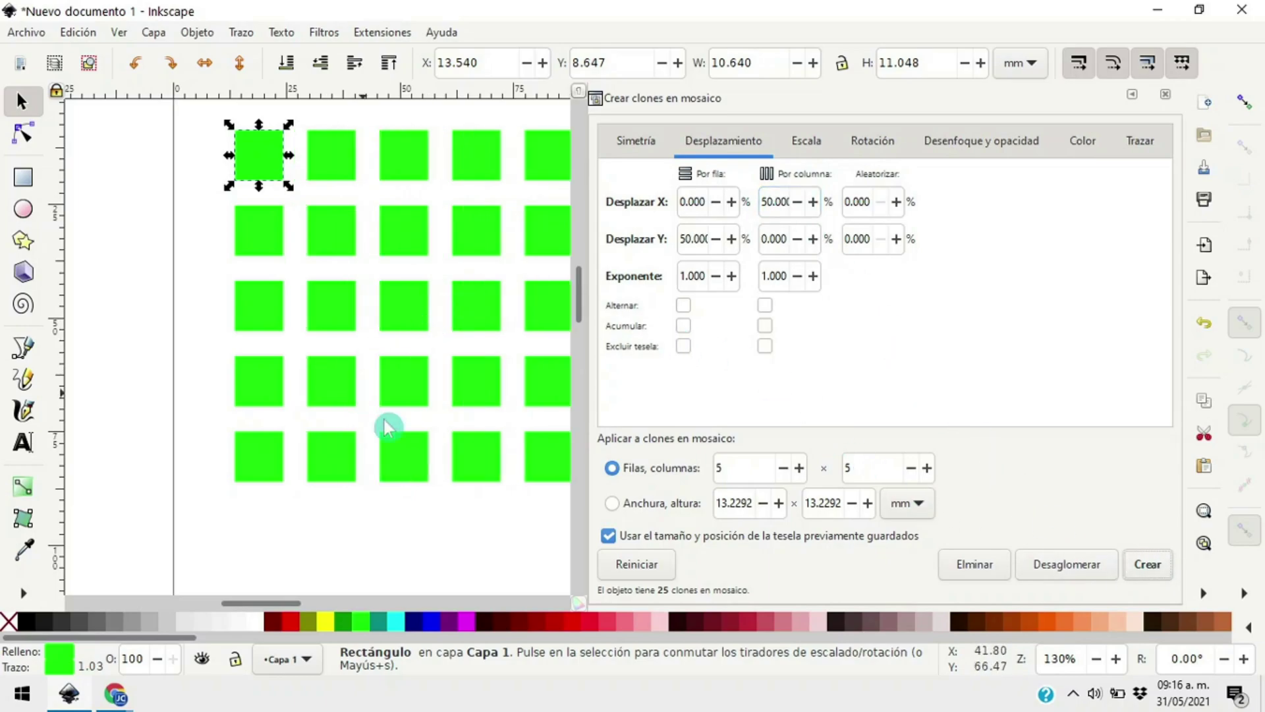
Recreate the square's 5 × 5 clones with the X offset per column and the Y offset per row both set to 100%
{"action": "left_click", "coordinate": [783, 203]}
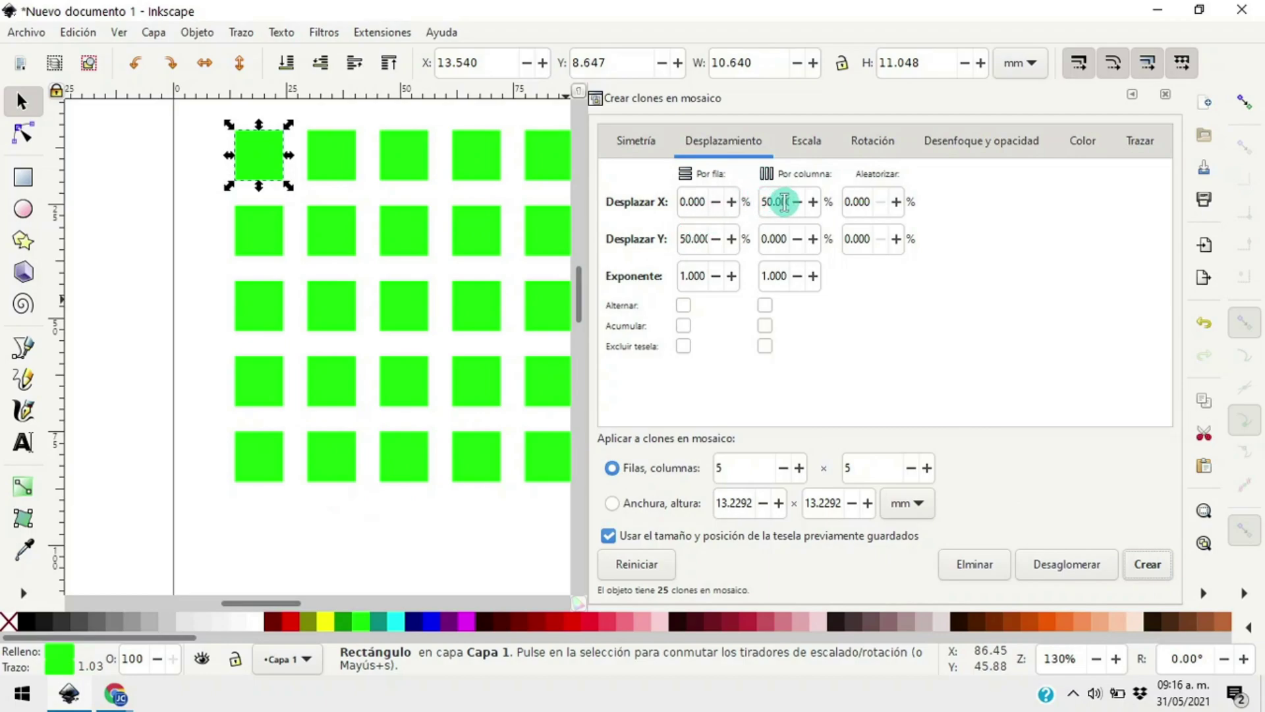
{"action": "double_click", "coordinate": [783, 203]}
{"action": "type", "text": "100"}
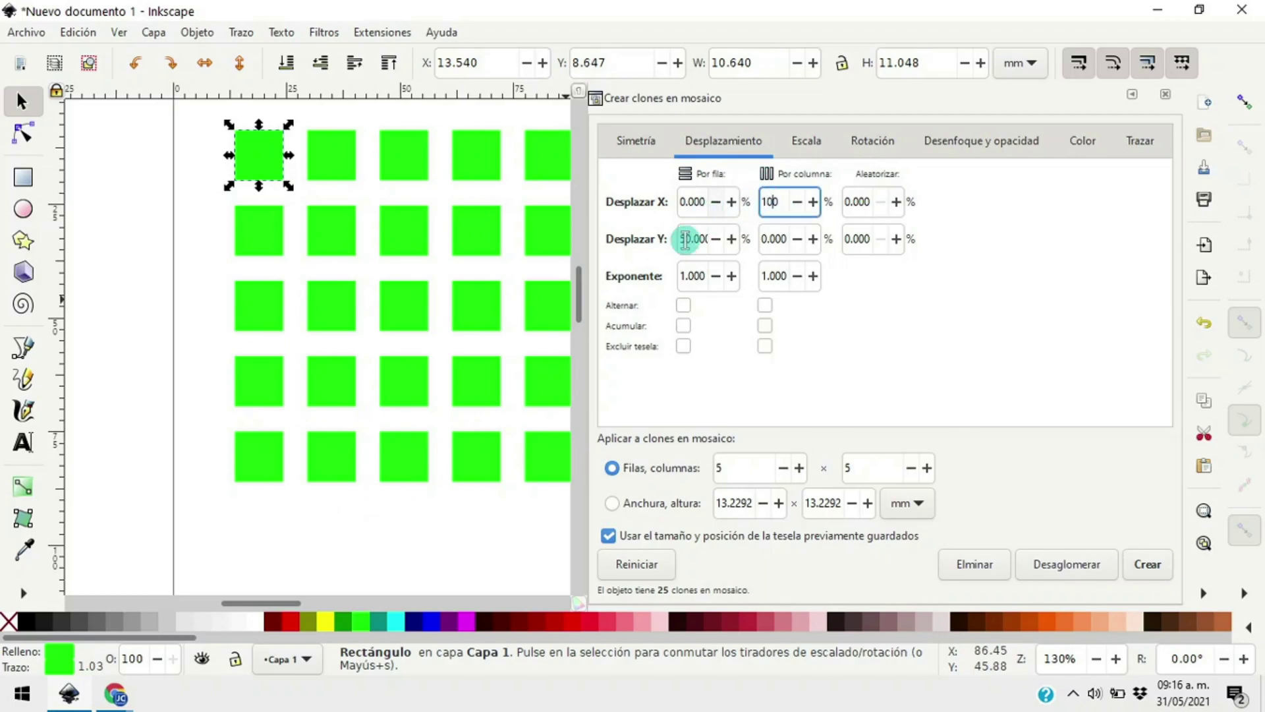
{"action": "left_click", "coordinate": [696, 240]}
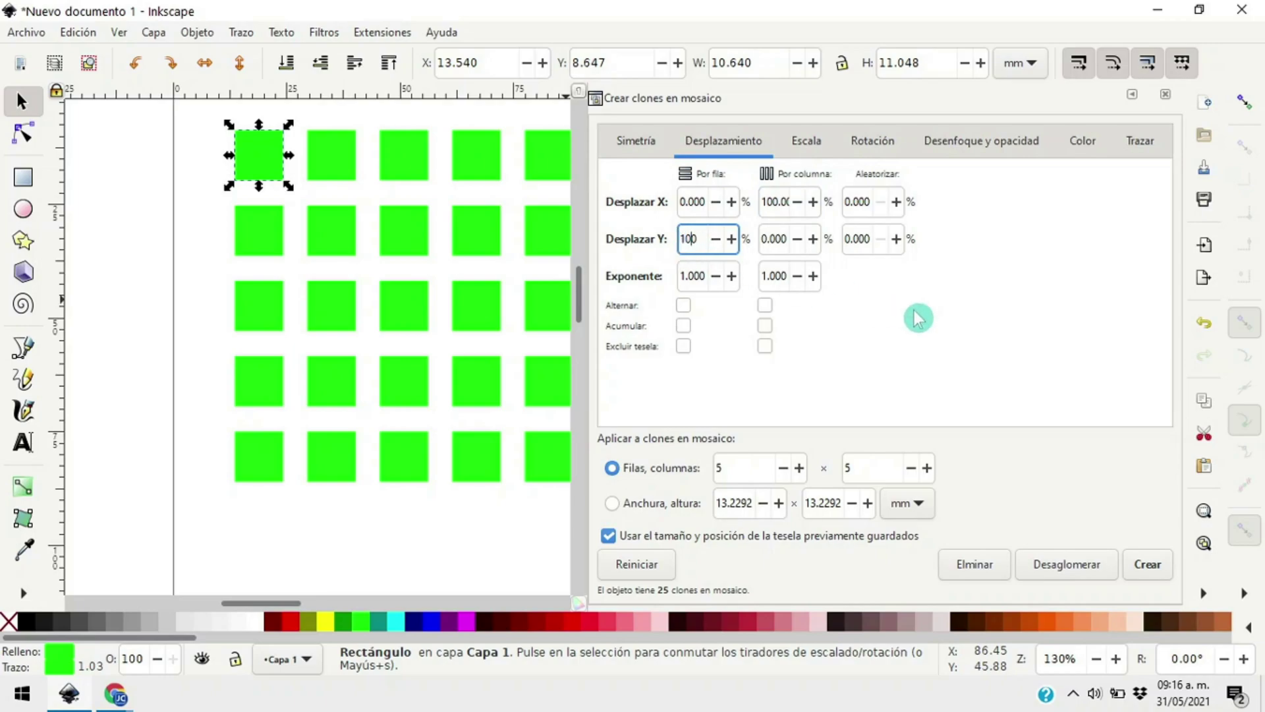
{"action": "type", "text": "100"}
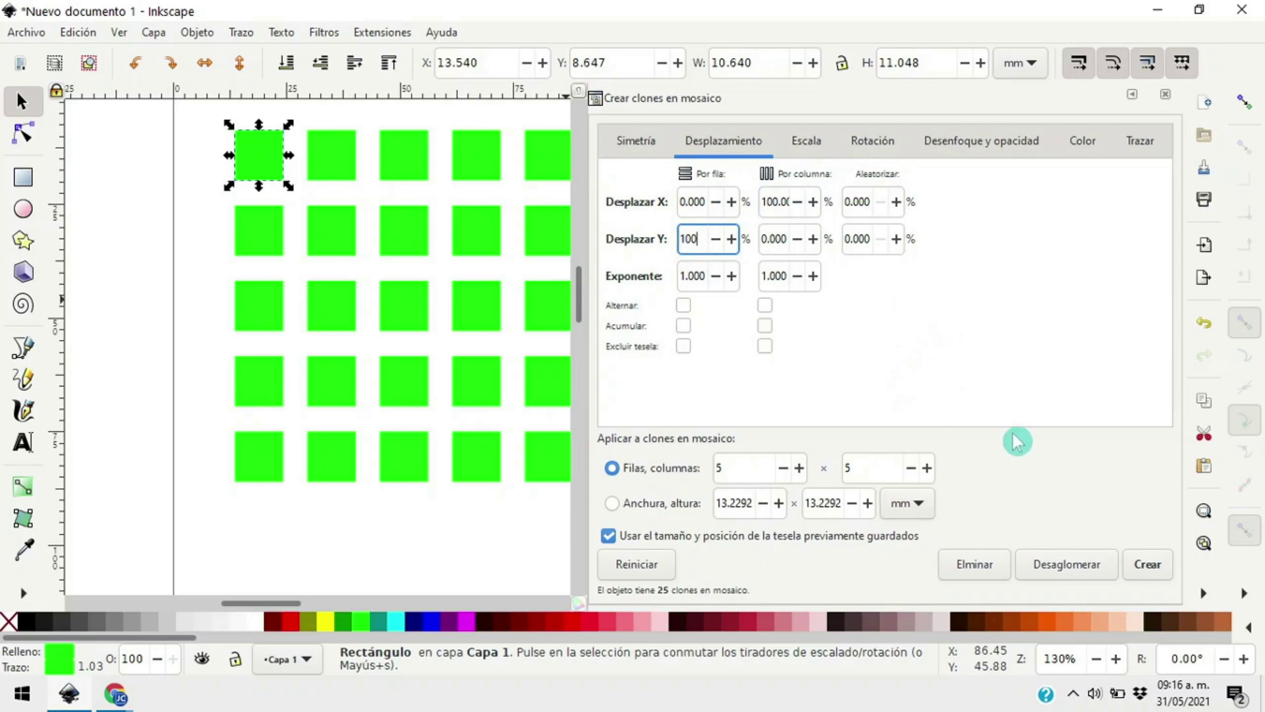
{"action": "left_click", "coordinate": [1147, 564]}
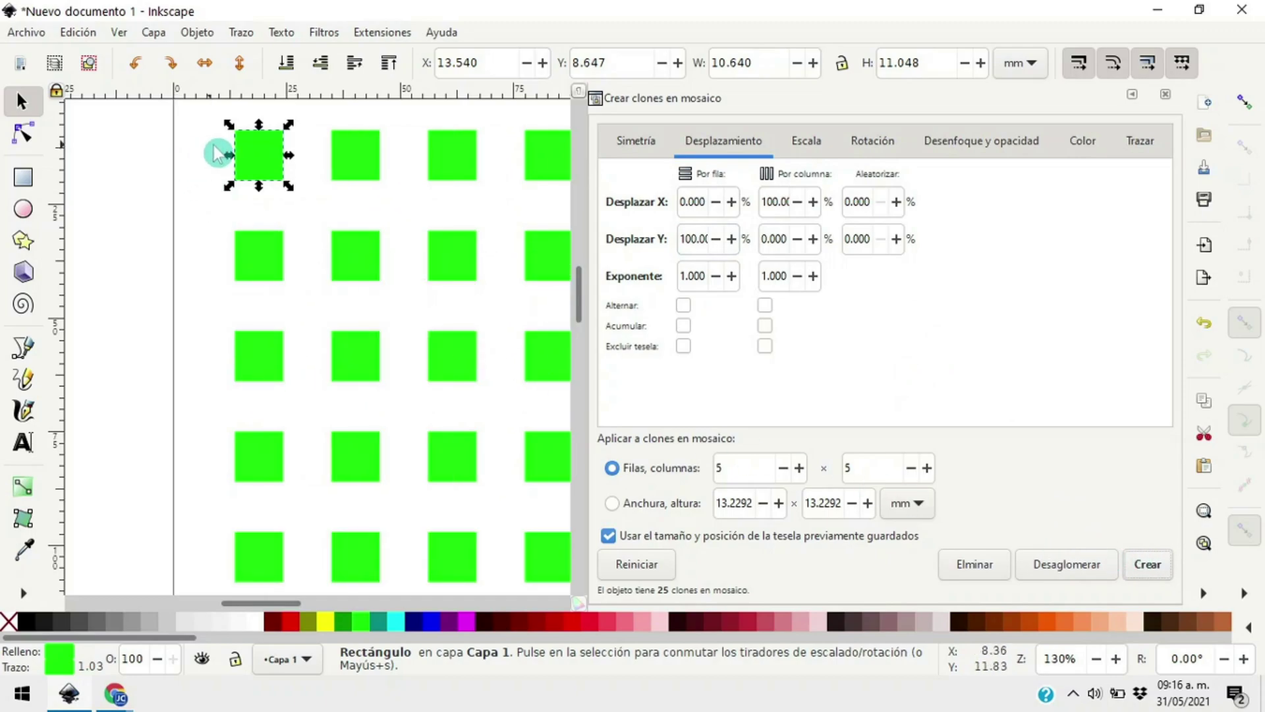
Try to fill the clone lying over the original square with fuchsia, and close the tiled clones settings
{"action": "left_click", "coordinate": [319, 221]}
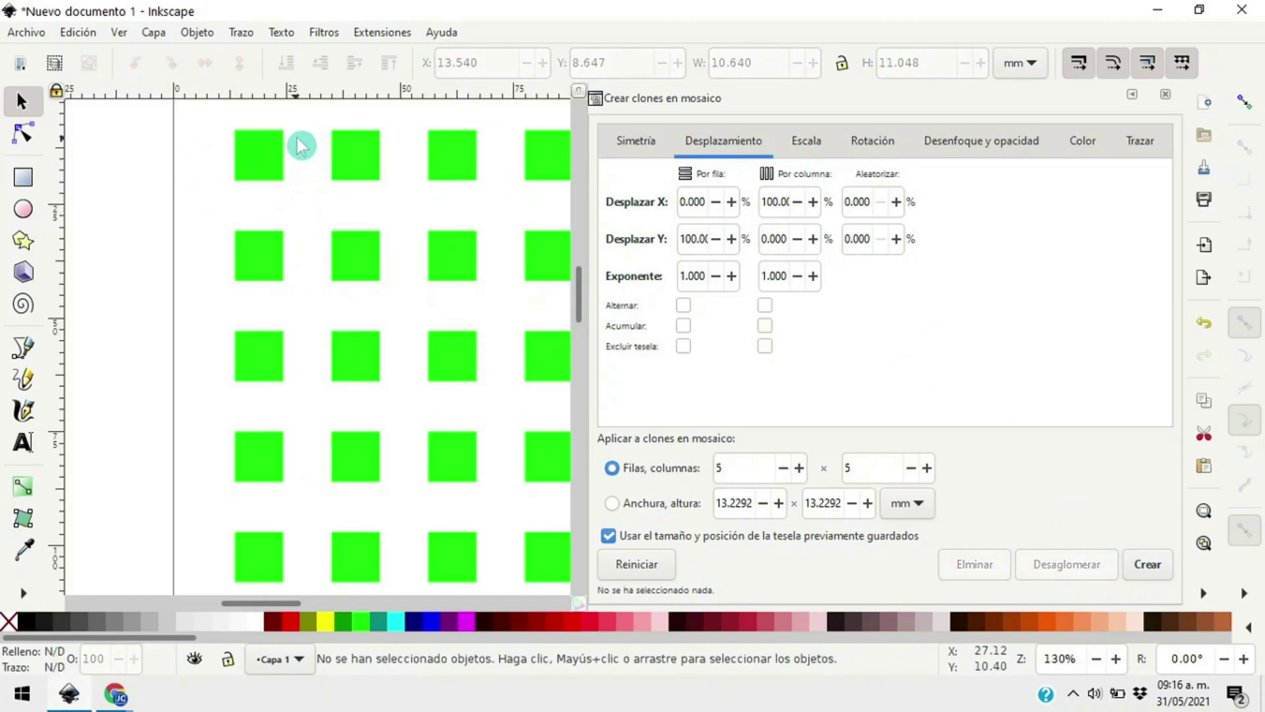
{"action": "left_click", "coordinate": [267, 158]}
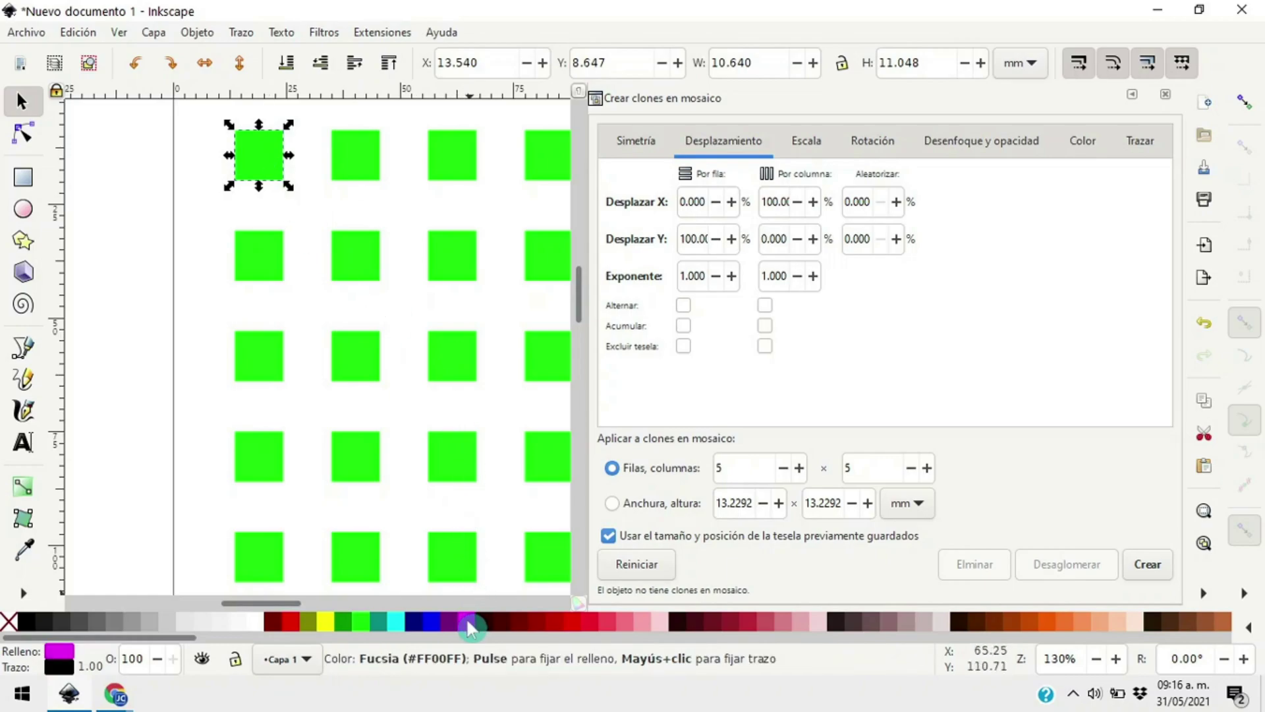
{"action": "left_click", "coordinate": [365, 151]}
{"action": "left_click", "coordinate": [250, 169]}
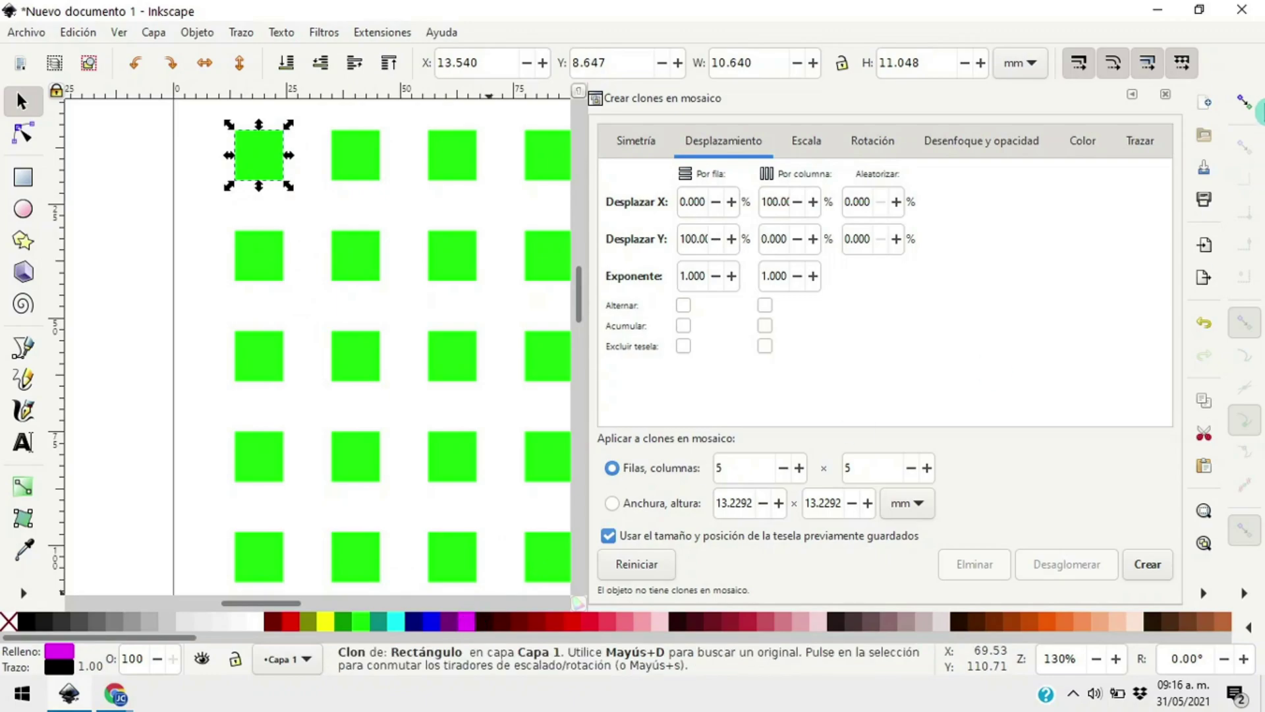
{"action": "left_click", "coordinate": [1165, 98]}
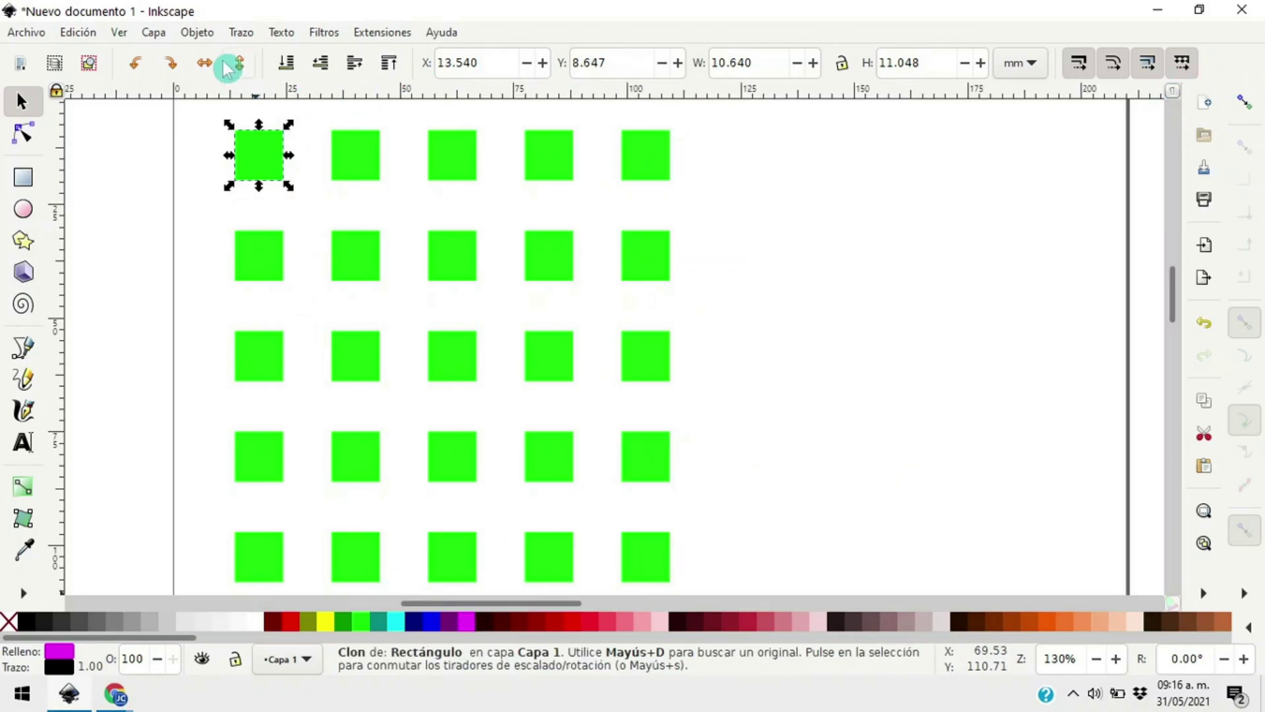
Unlink the clone lying over the original square and move it off the page to about X -9.3 mm, Y 14.6 mm
{"action": "left_click", "coordinate": [79, 33]}
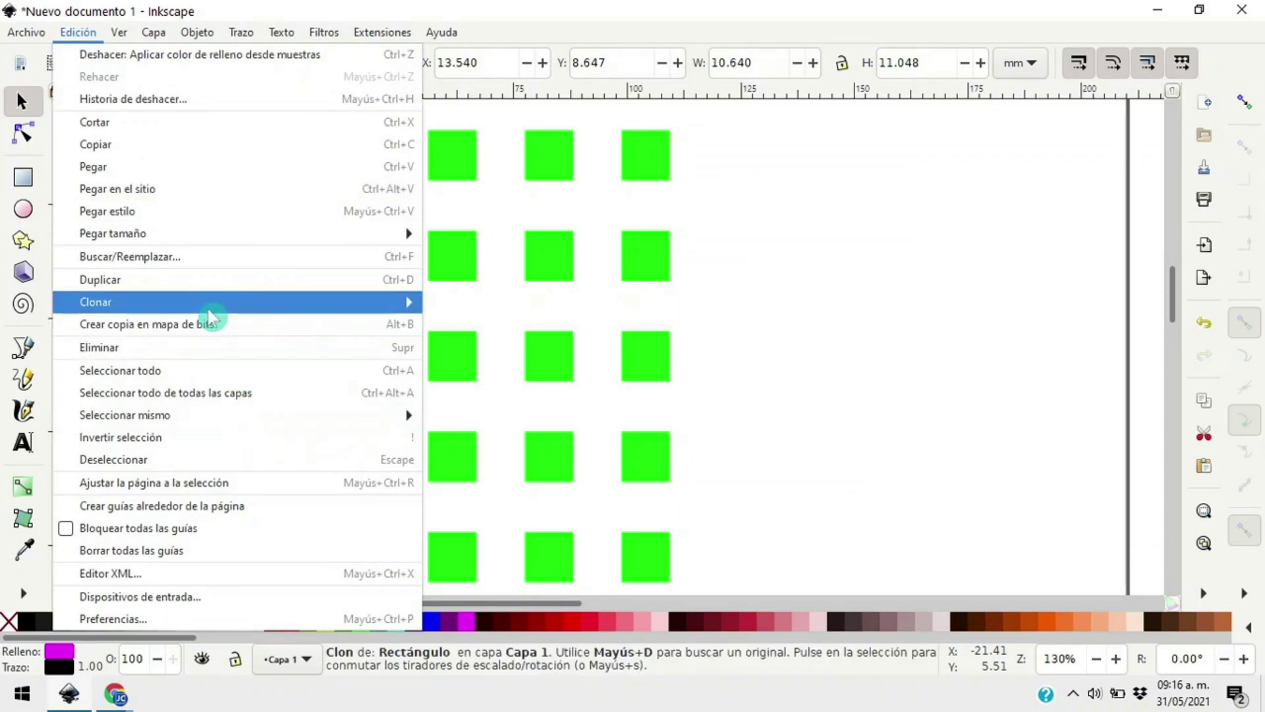
{"action": "mouse_move", "coordinate": [209, 304]}
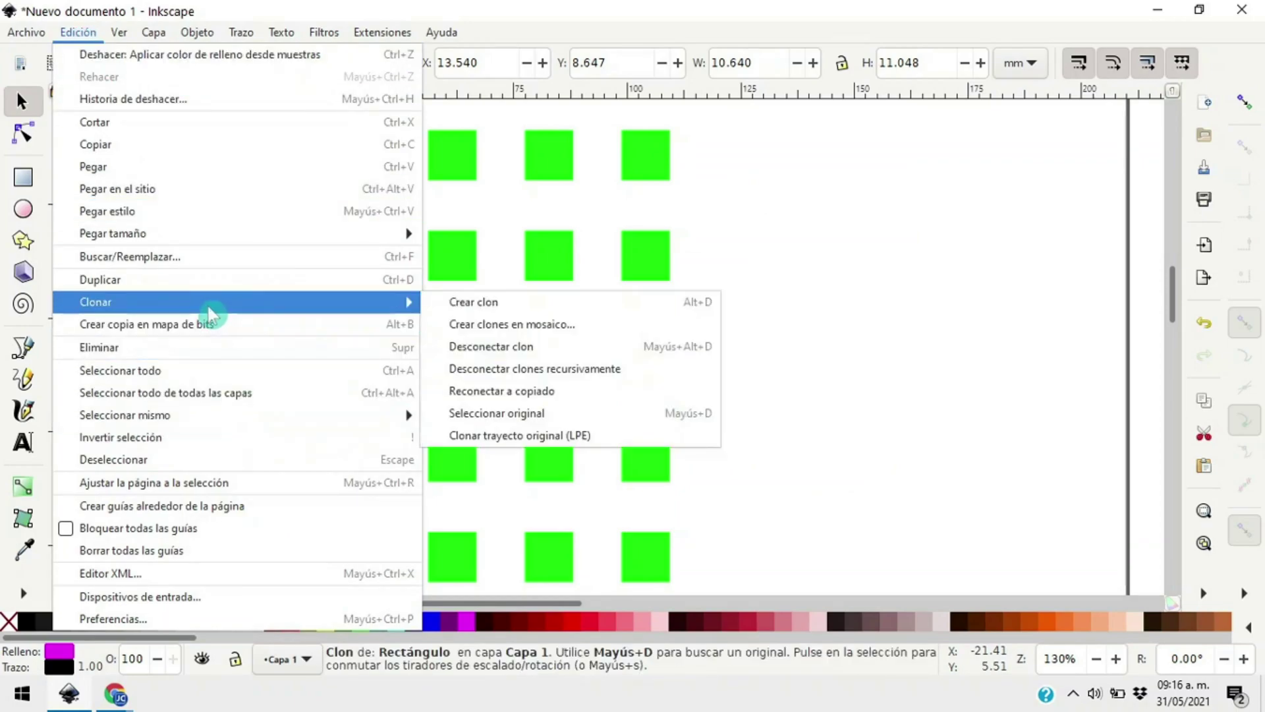
{"action": "left_click", "coordinate": [492, 368]}
{"action": "left_click_drag", "start_coordinate": [263, 163], "coordinate": [127, 192]}
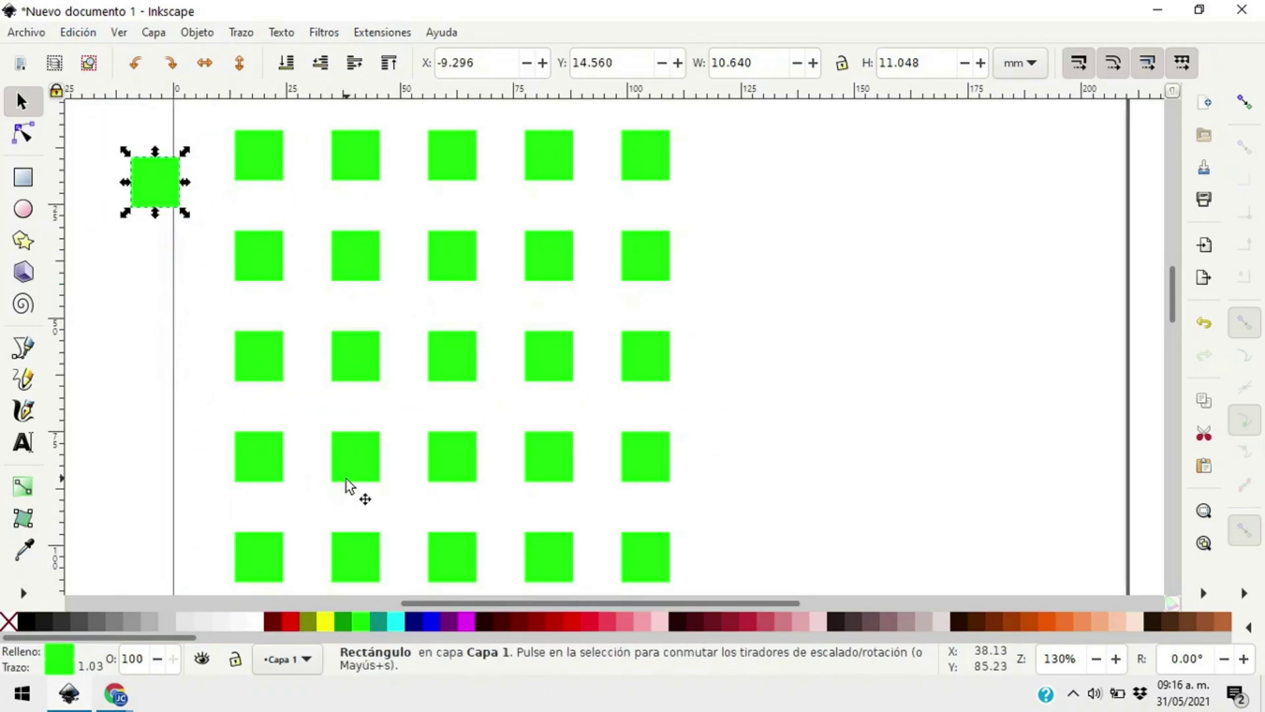
Try deleting the detached square and filling the original square with fuchsia, and undo both changes
{"action": "key", "text": "Delete"}
{"action": "left_click", "coordinate": [247, 166]}
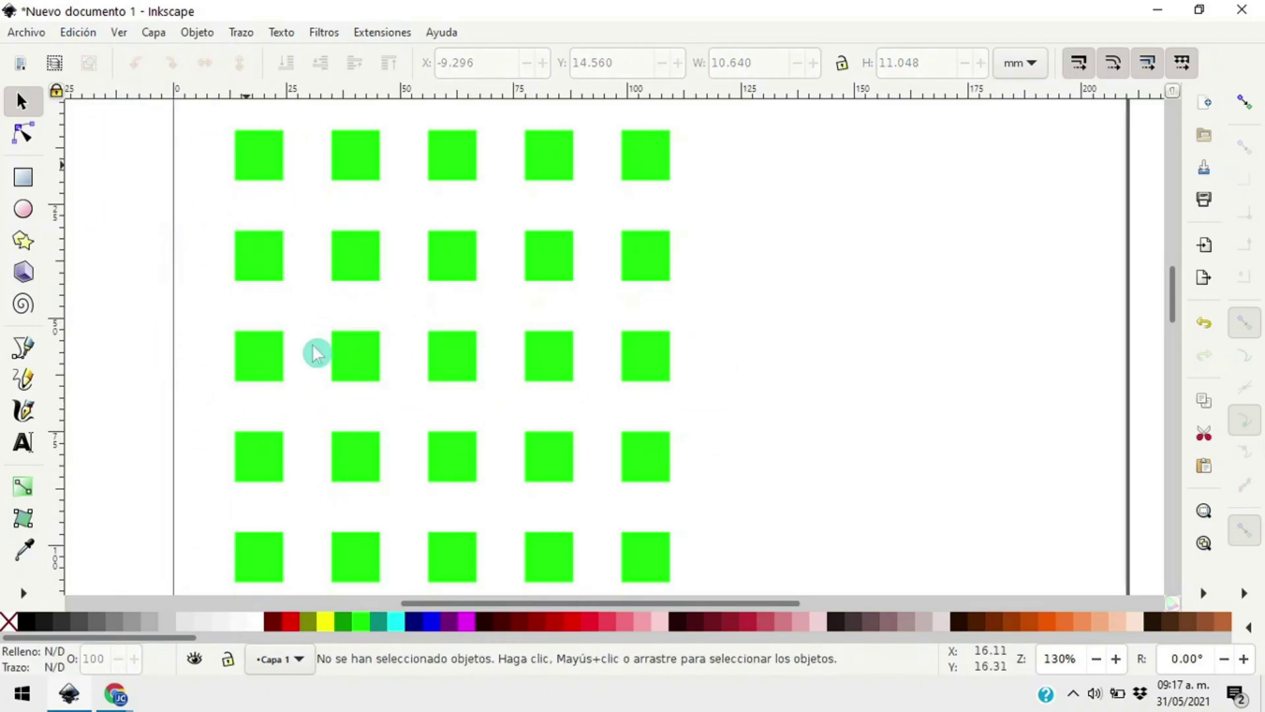
{"action": "left_click", "coordinate": [460, 629]}
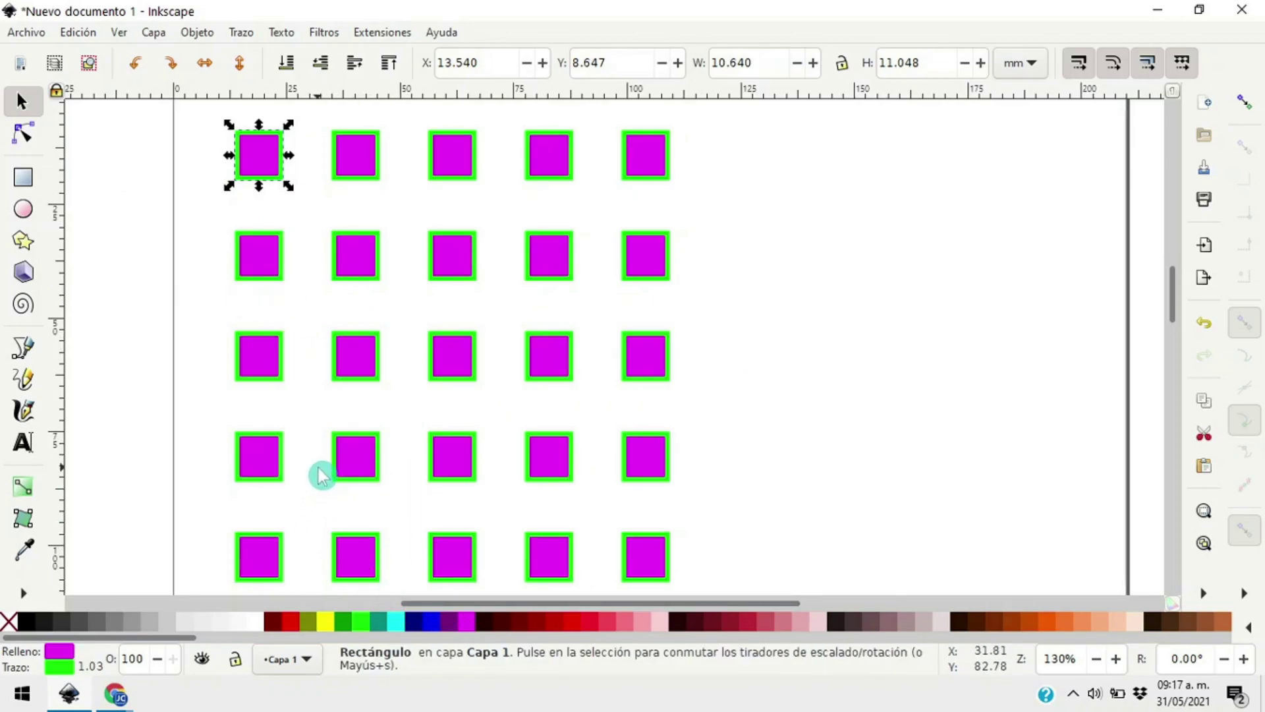
{"action": "key", "text": "ctrl+z"}
{"action": "key", "text": "ctrl+z"}
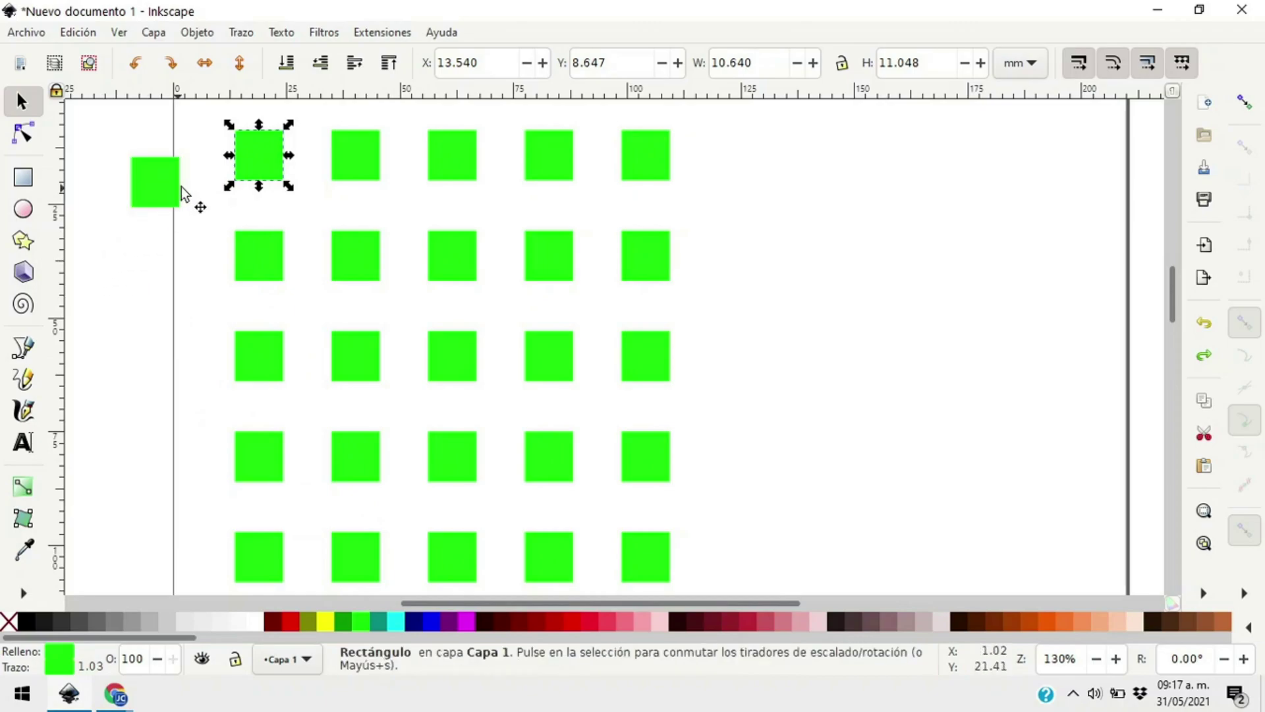
Fill the detached square with fuchsia and the original square at the start of the grid with red
{"action": "left_click", "coordinate": [147, 185]}
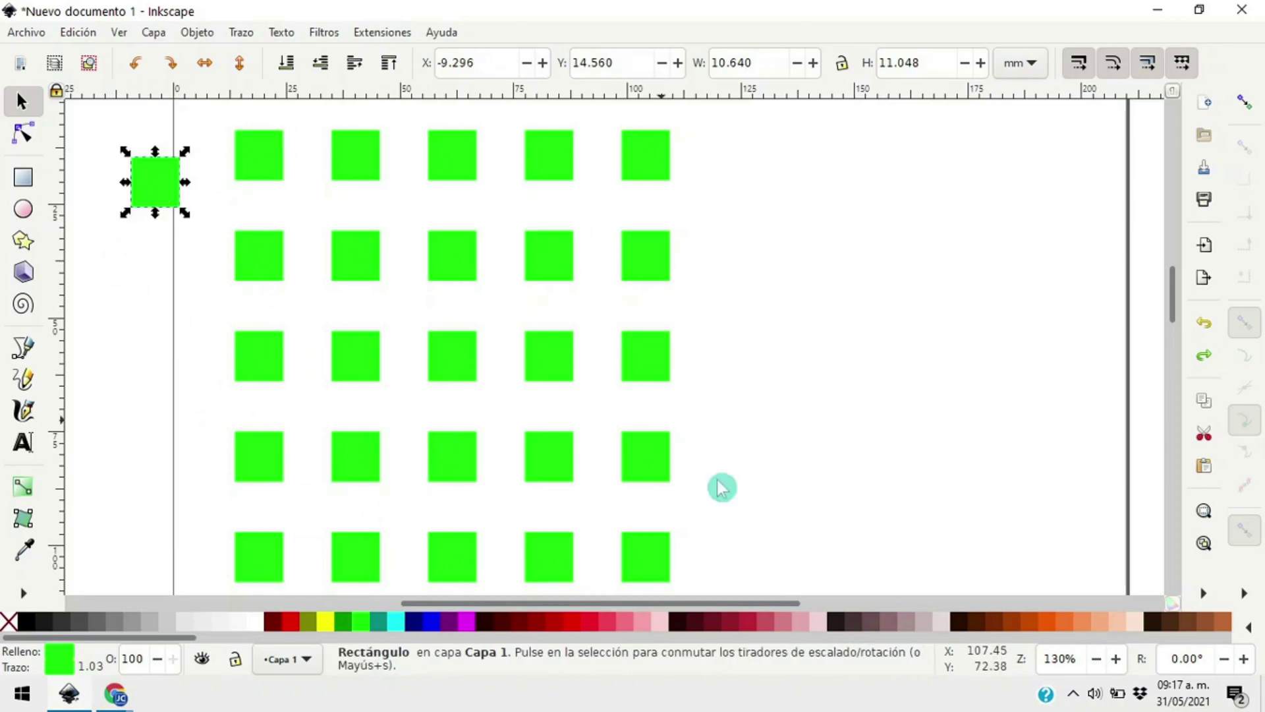
{"action": "left_click", "coordinate": [469, 626]}
{"action": "left_click", "coordinate": [258, 157]}
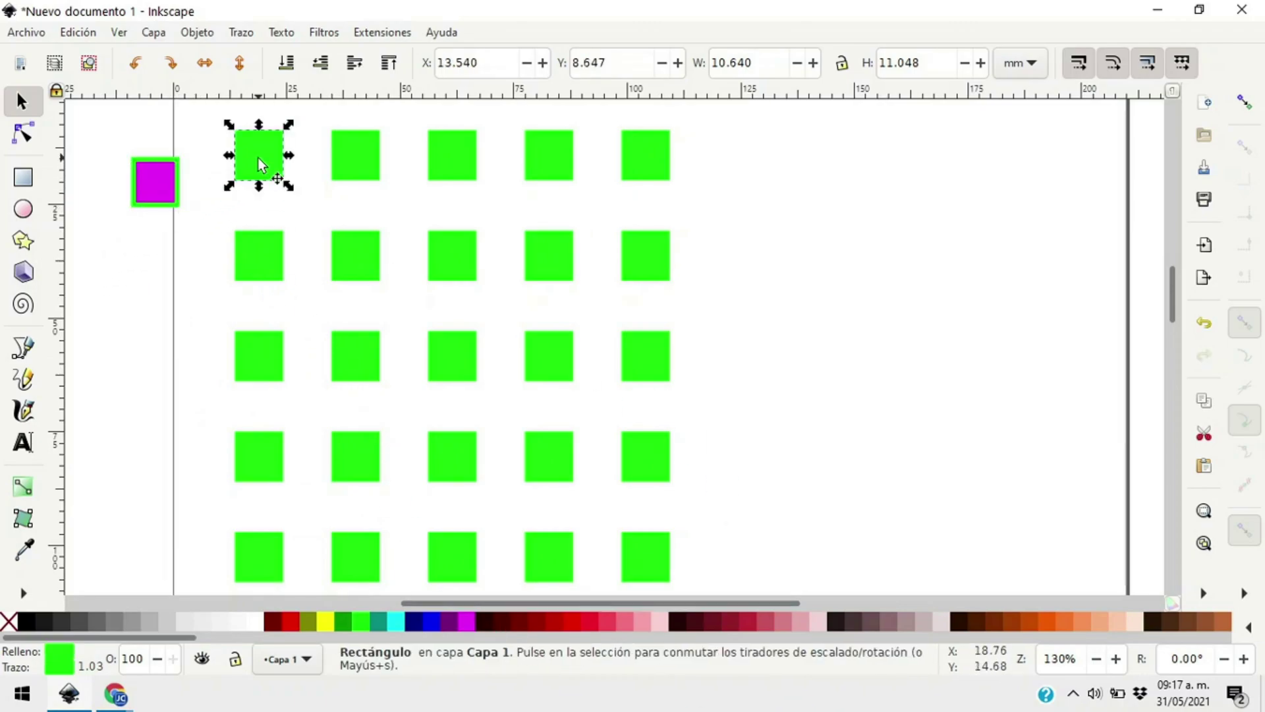
{"action": "left_click", "coordinate": [576, 622]}
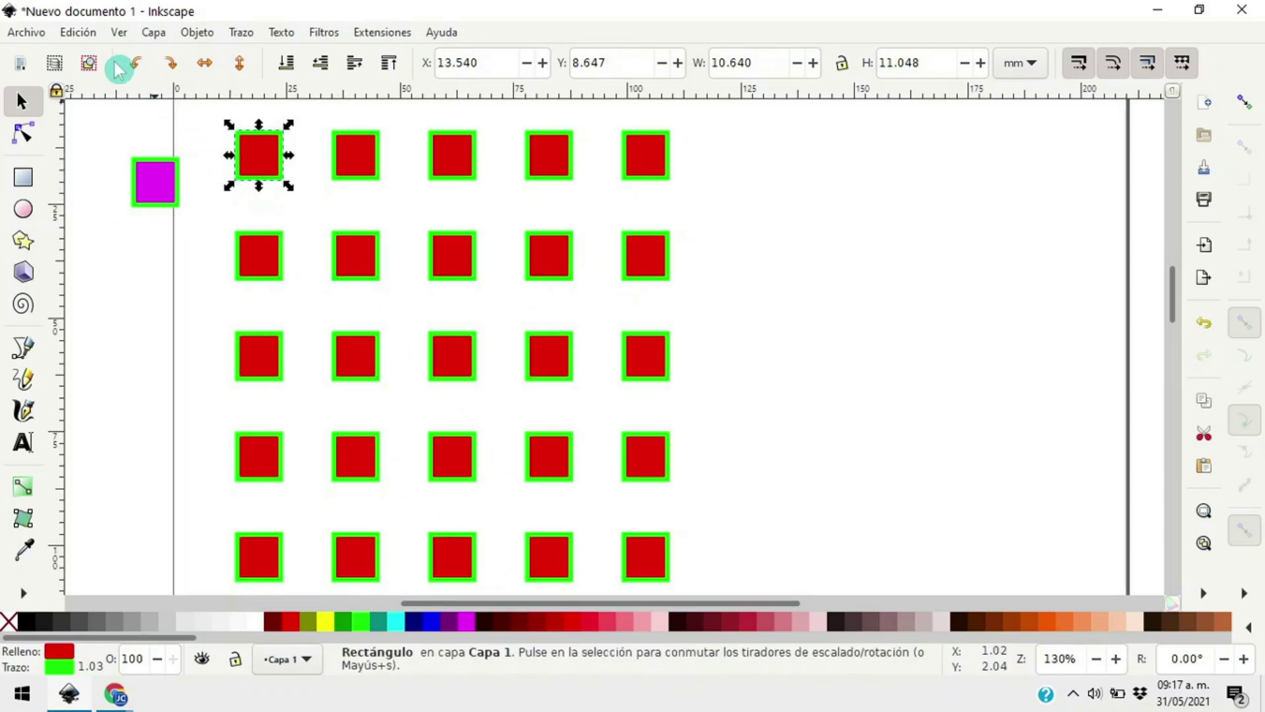
Unlink the second square of the first row from its original and fill it with blue
{"action": "left_click", "coordinate": [74, 37]}
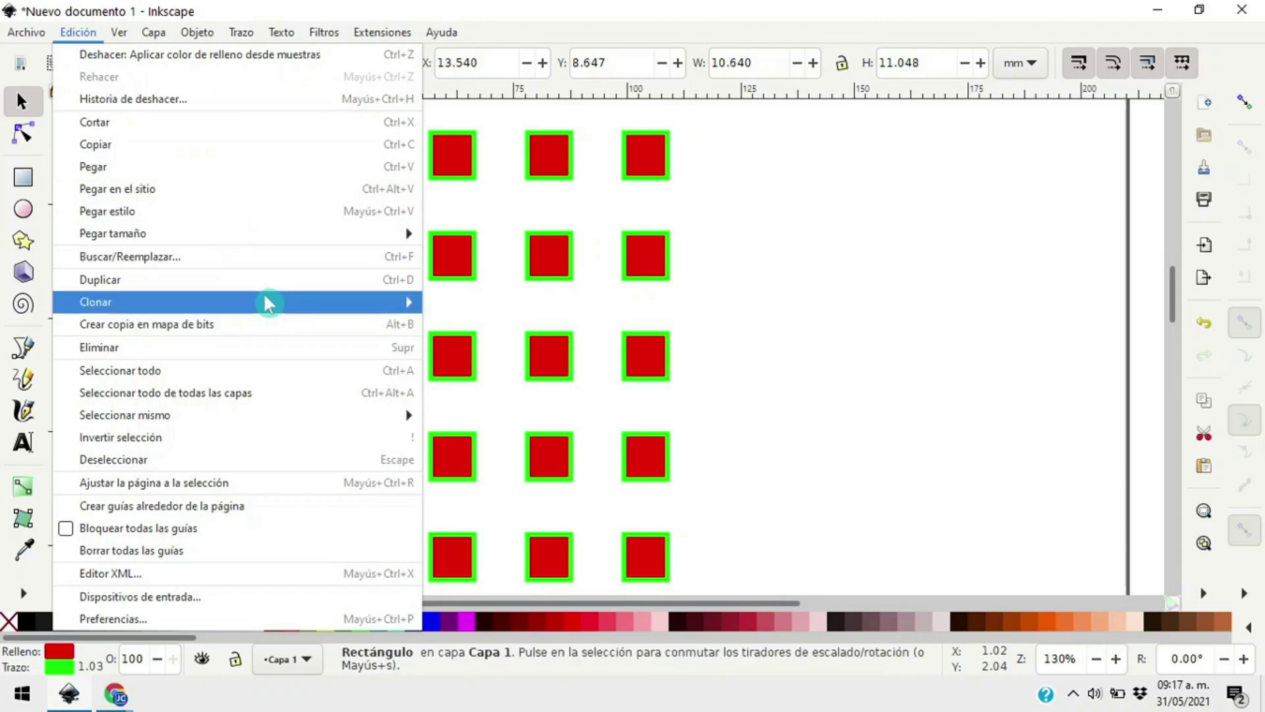
{"action": "mouse_move", "coordinate": [267, 303]}
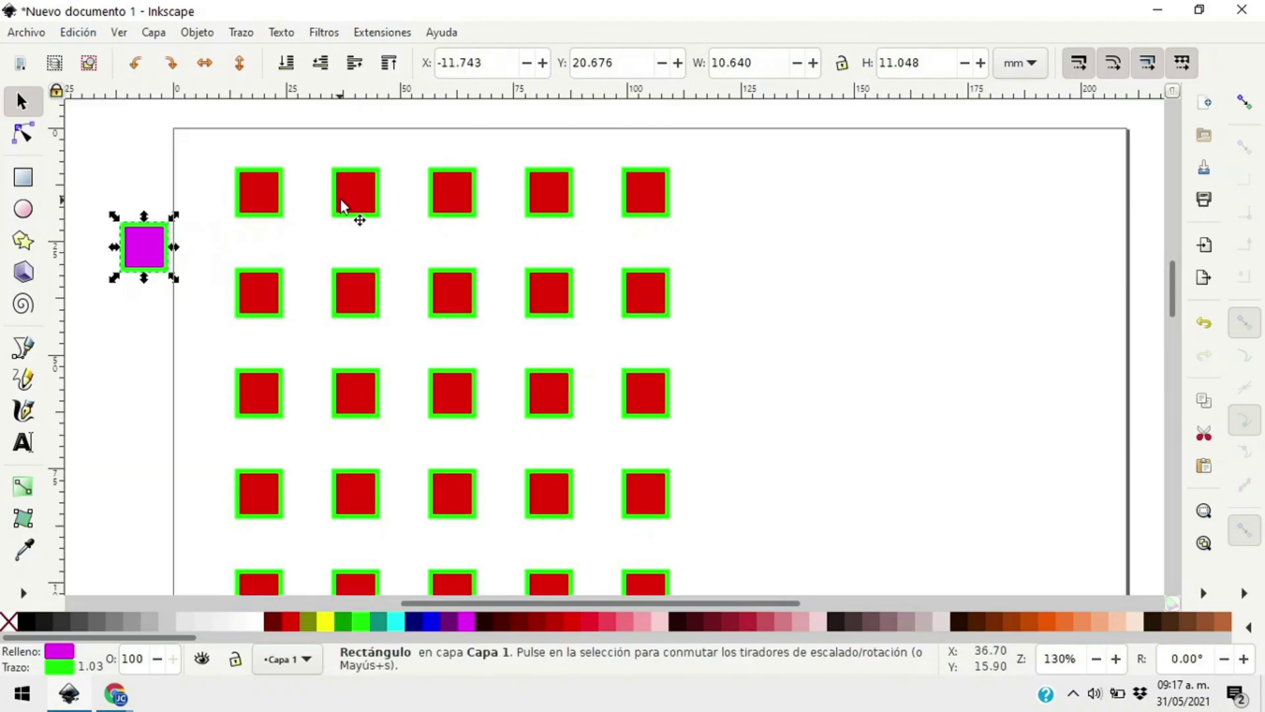
{"action": "left_click", "coordinate": [341, 200]}
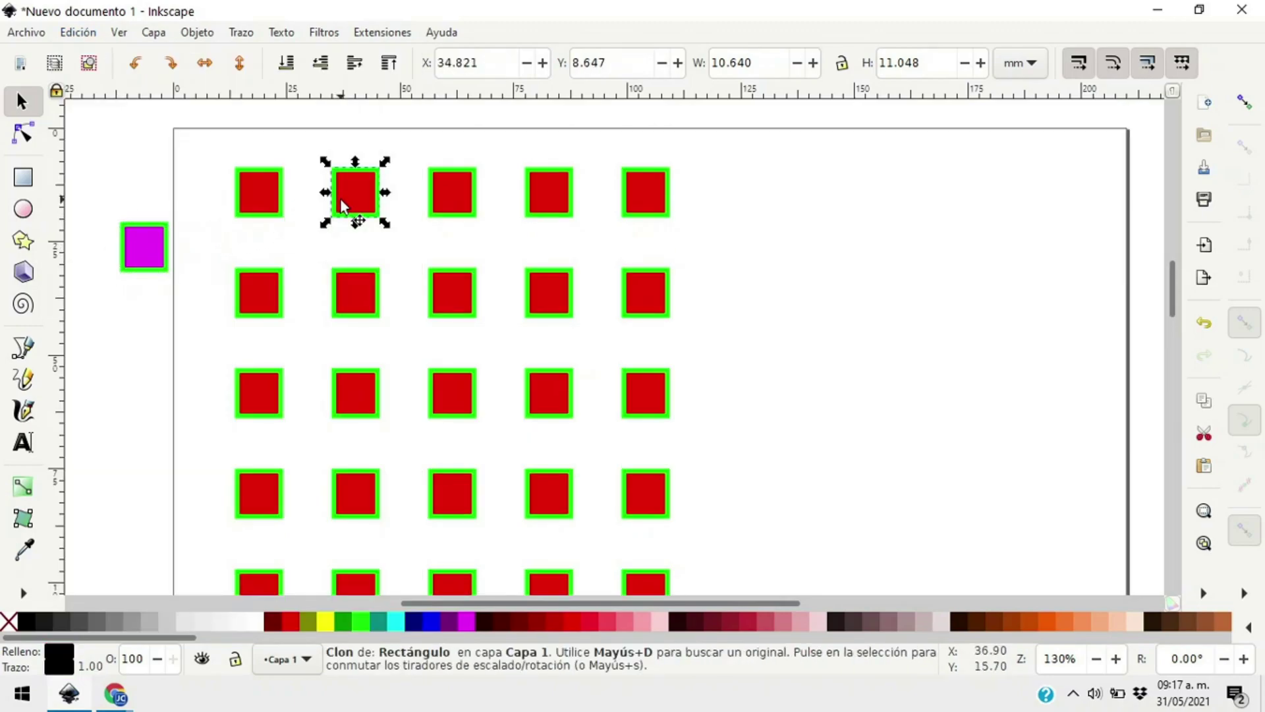
{"action": "left_click", "coordinate": [77, 33]}
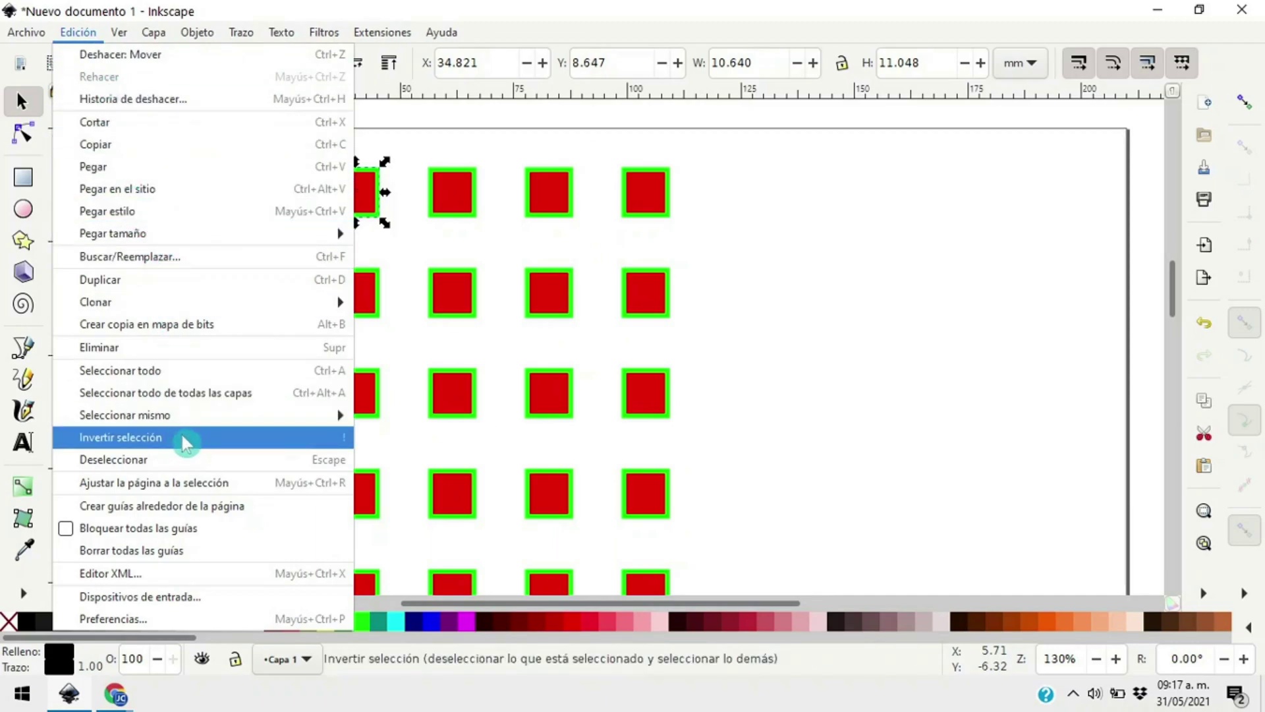
{"action": "mouse_move", "coordinate": [298, 301]}
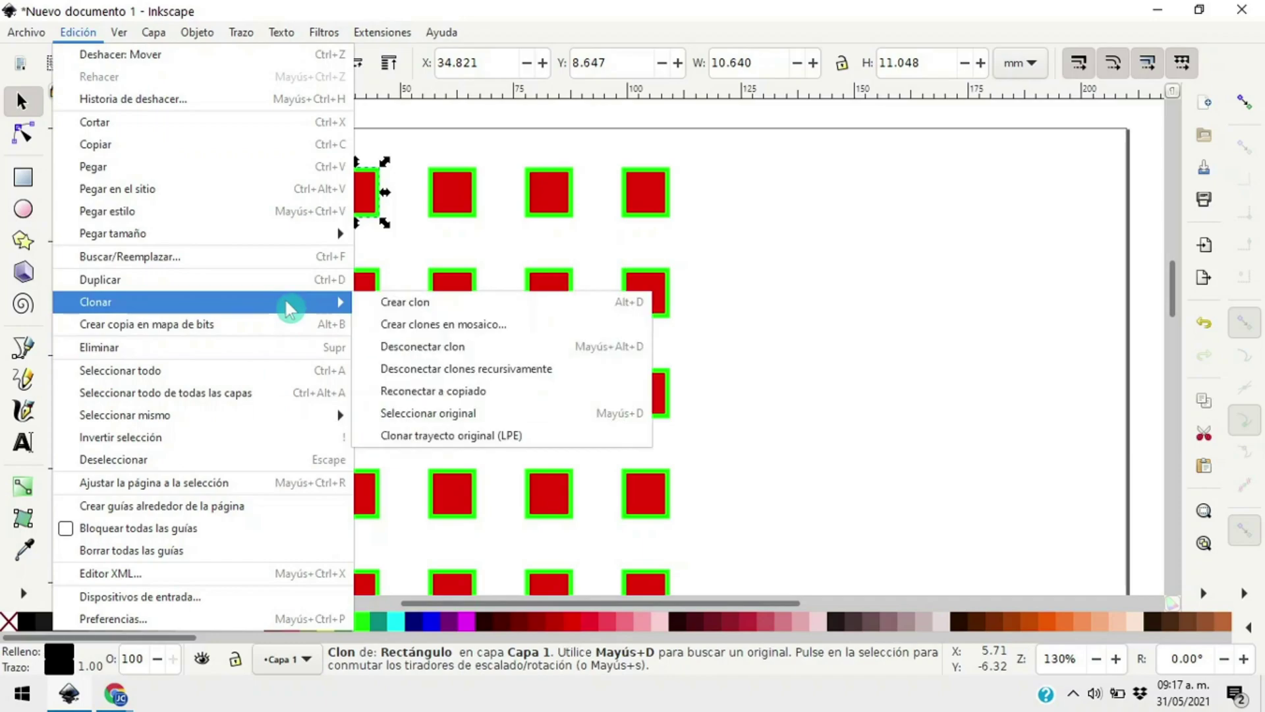
{"action": "left_click", "coordinate": [415, 346]}
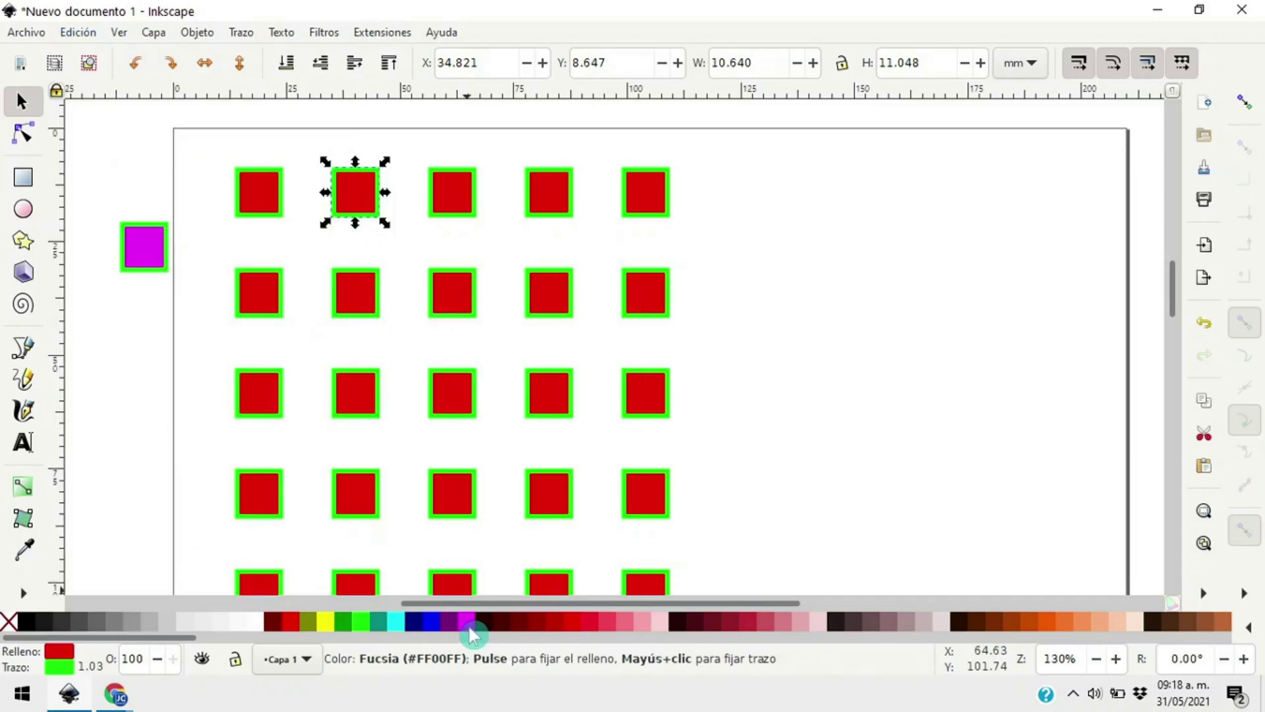
{"action": "left_click", "coordinate": [436, 615]}
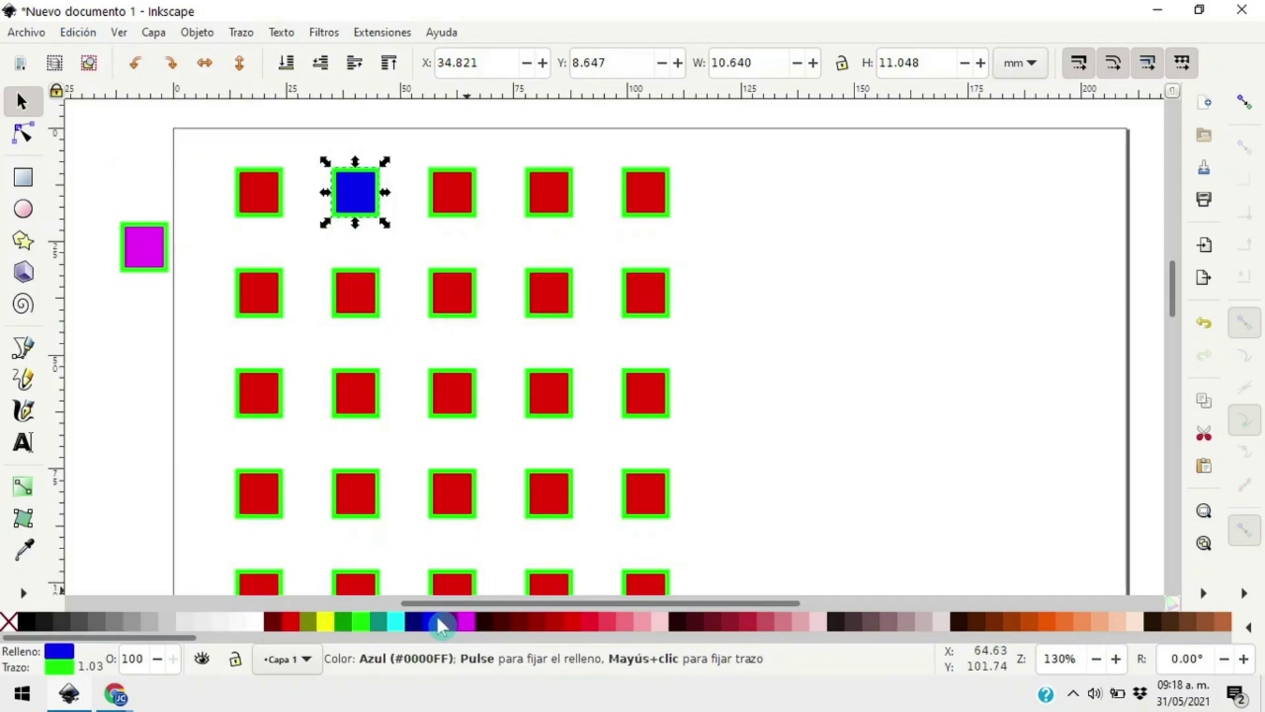
Unlink the third square of the first row from its original
{"action": "left_click", "coordinate": [452, 209]}
{"action": "left_click", "coordinate": [89, 34]}
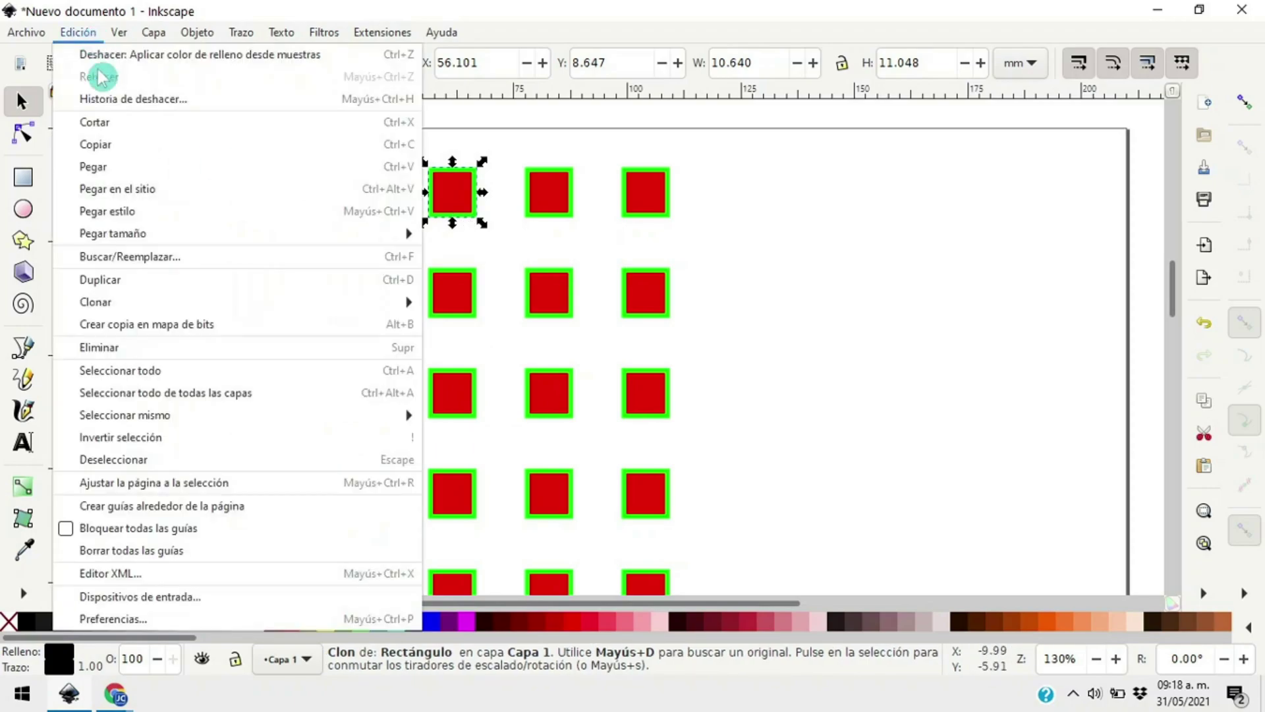
{"action": "mouse_move", "coordinate": [184, 319]}
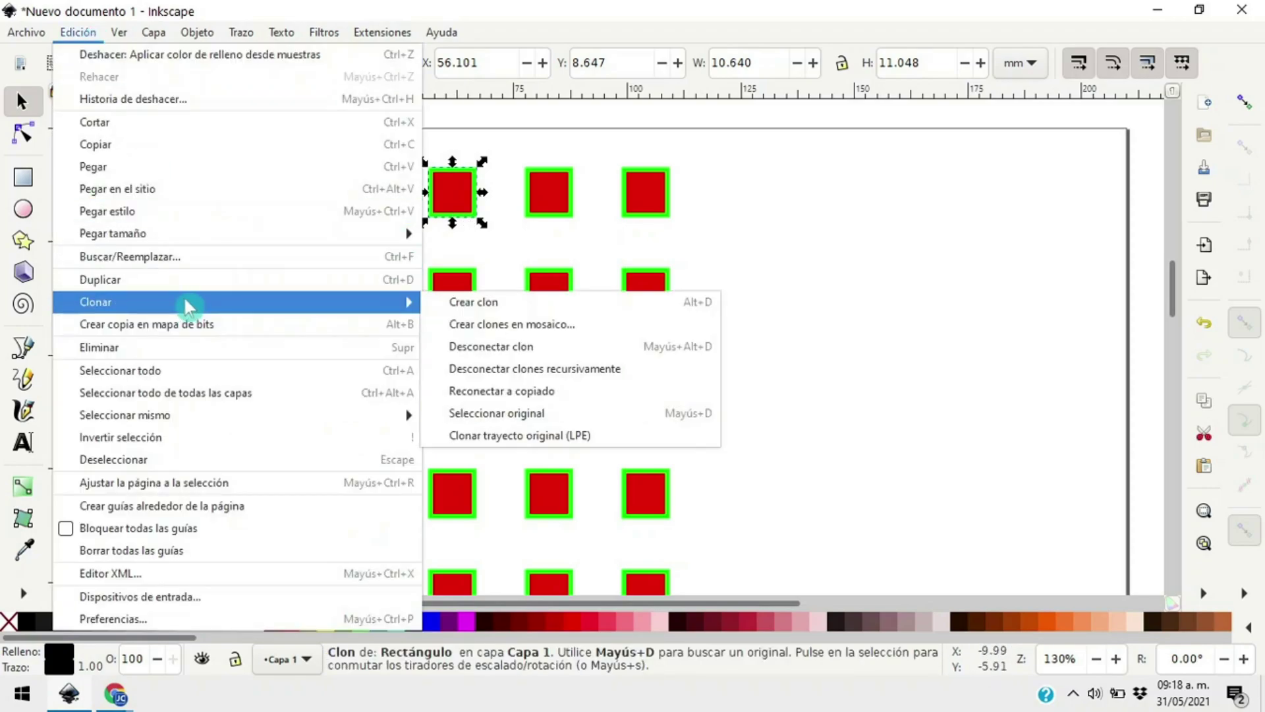
{"action": "left_click", "coordinate": [527, 347]}
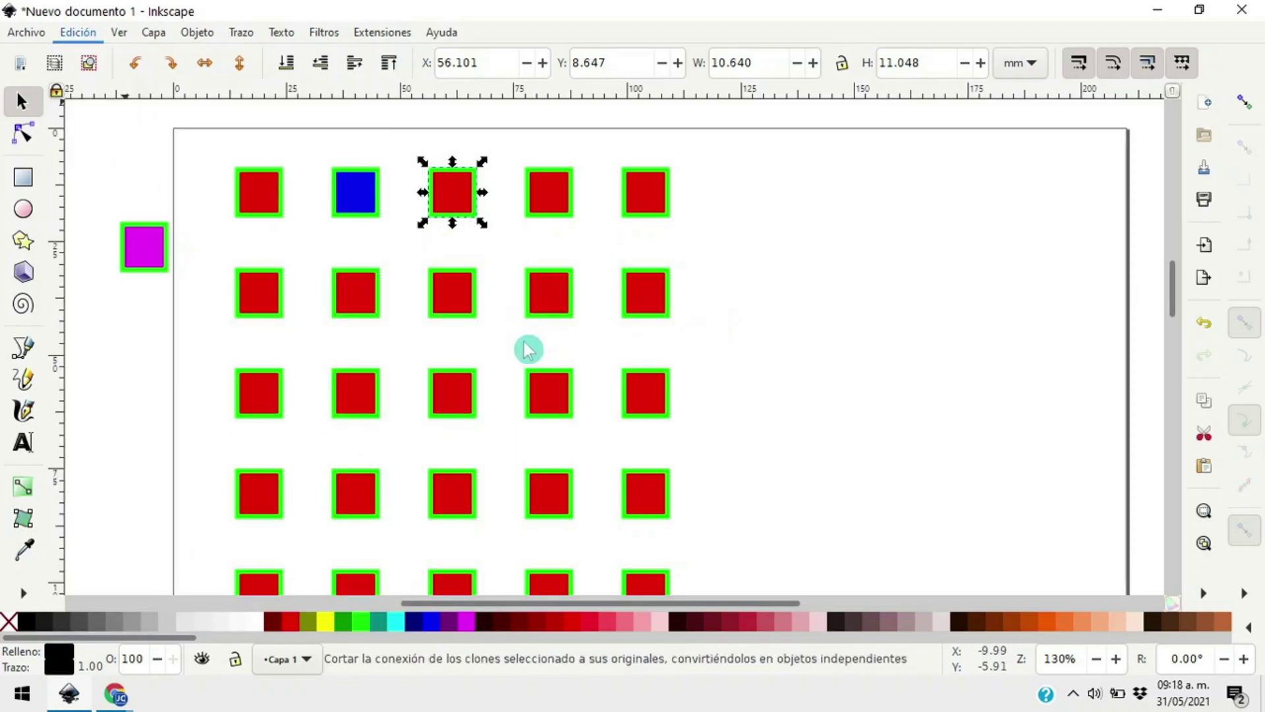
Fill the unlinked third square of the first row with fuchsia and the original square at the grid's start with yellow
{"action": "left_click", "coordinate": [468, 621]}
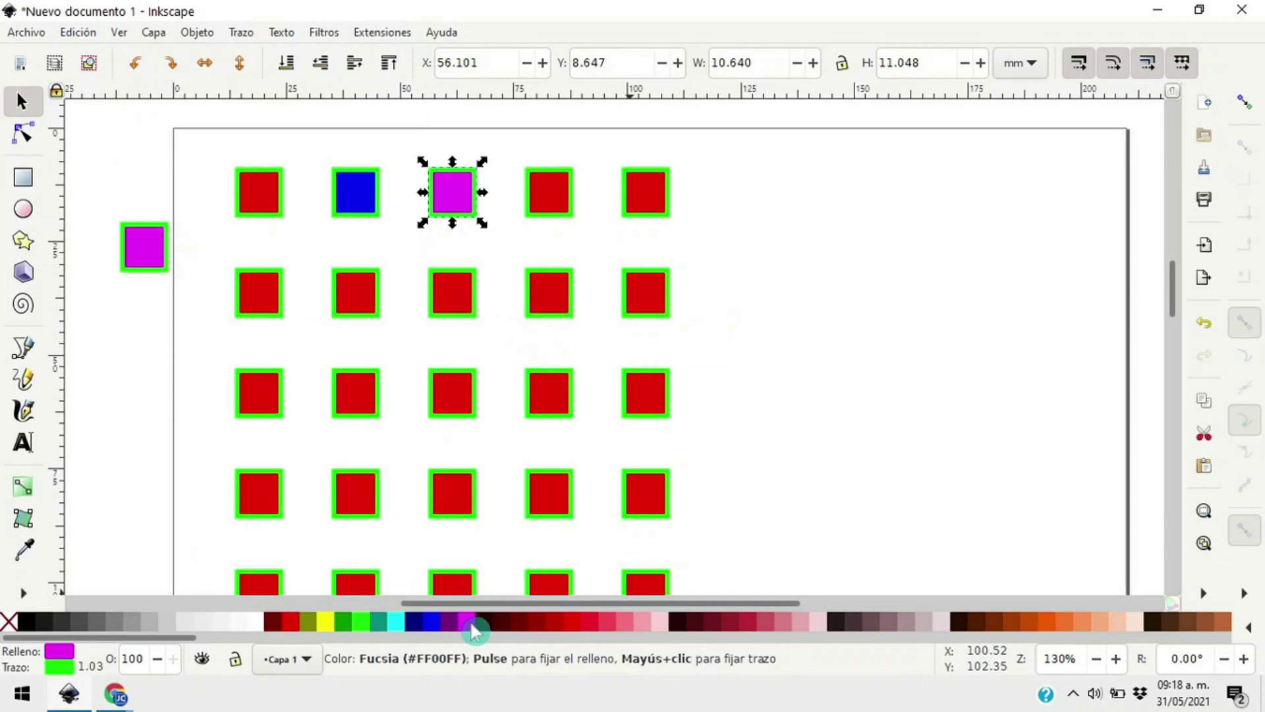
{"action": "left_click", "coordinate": [546, 206]}
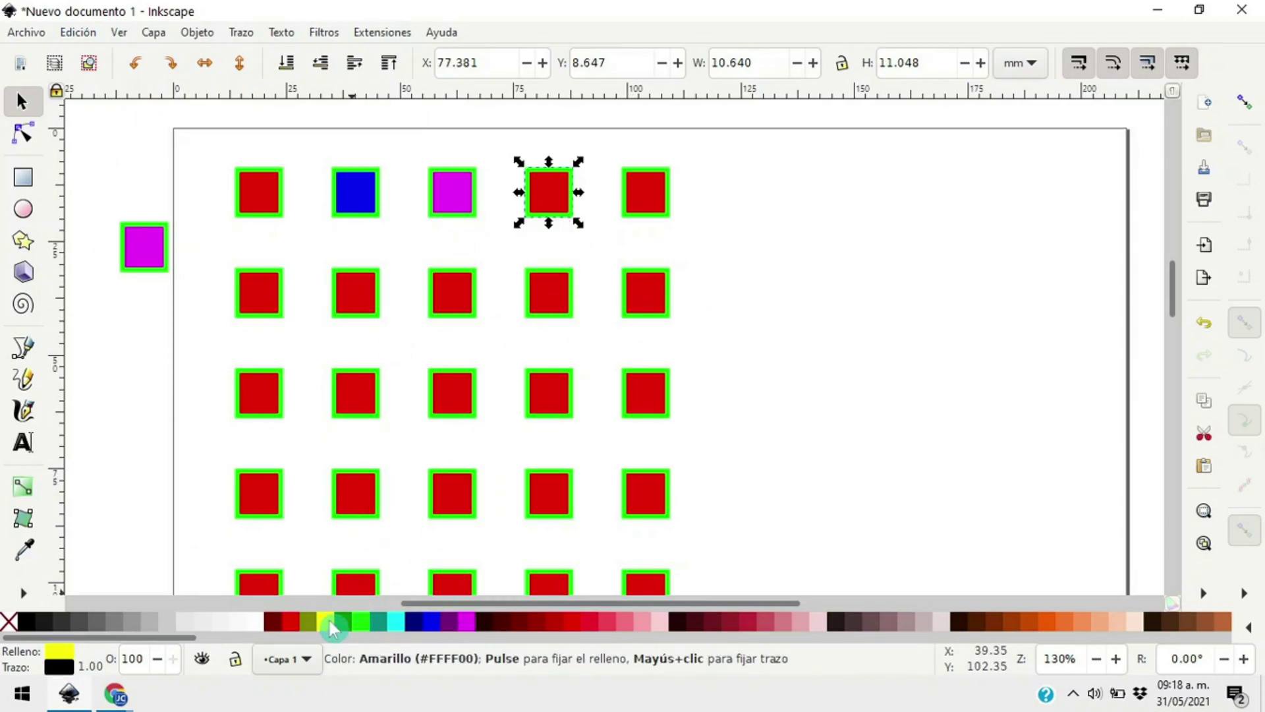
{"action": "left_click", "coordinate": [274, 196]}
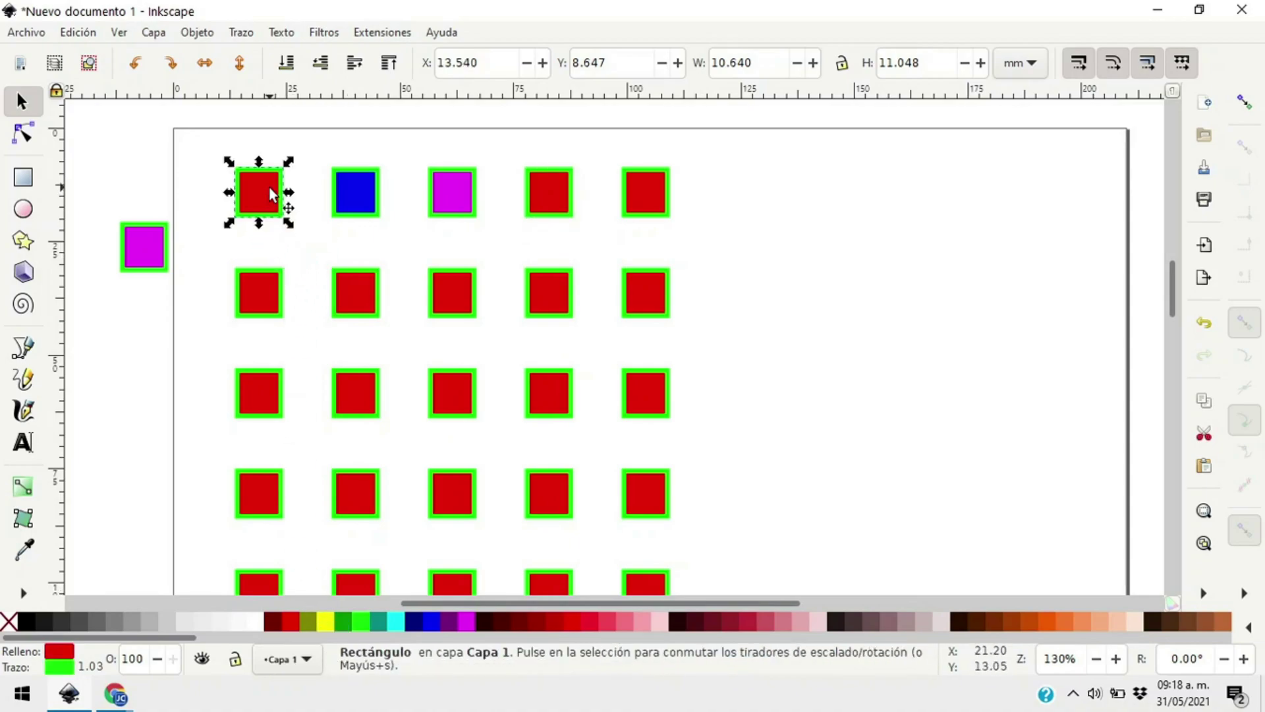
{"action": "left_click", "coordinate": [327, 620]}
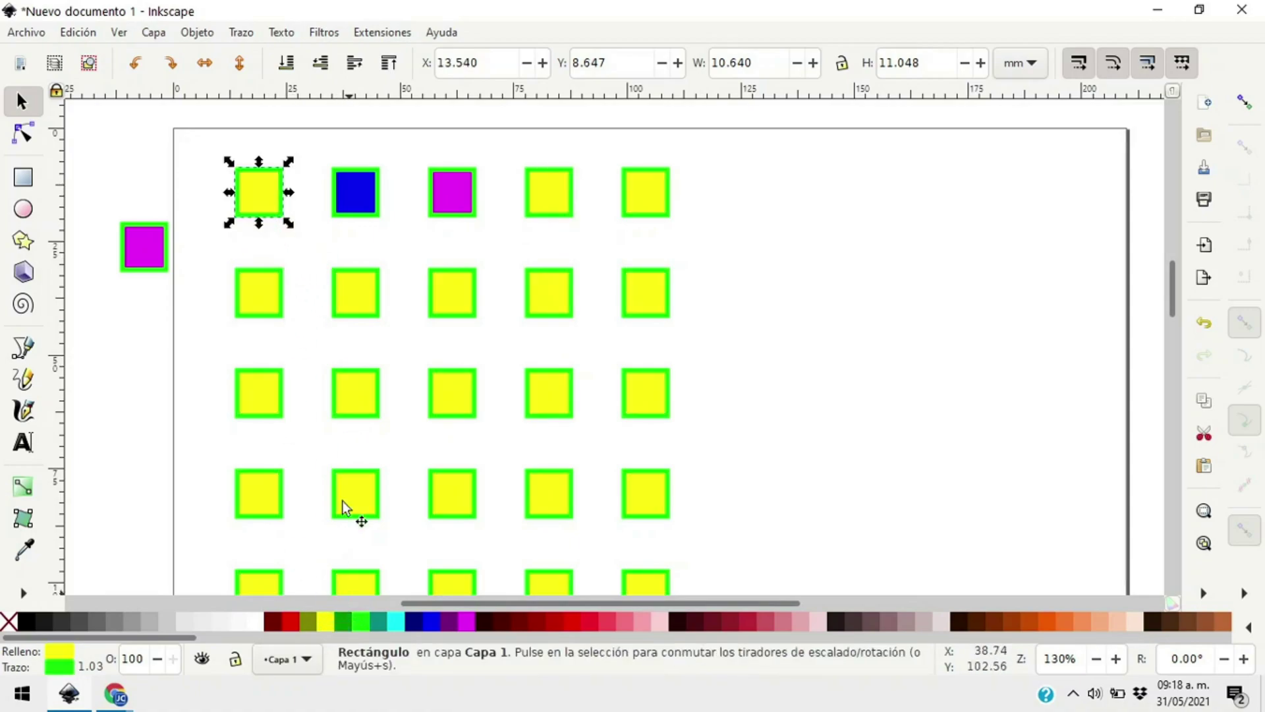
Unlink the third square of the second row from its original
{"action": "left_click", "coordinate": [459, 302]}
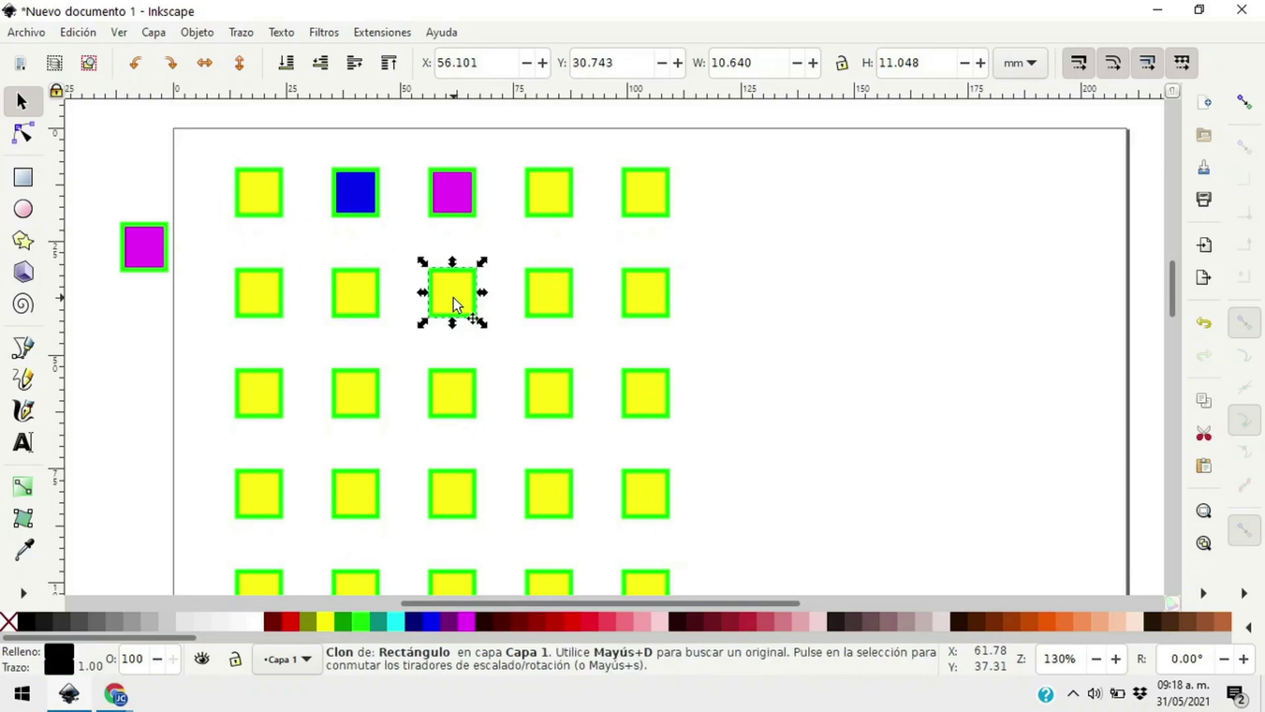
{"action": "left_click", "coordinate": [78, 32]}
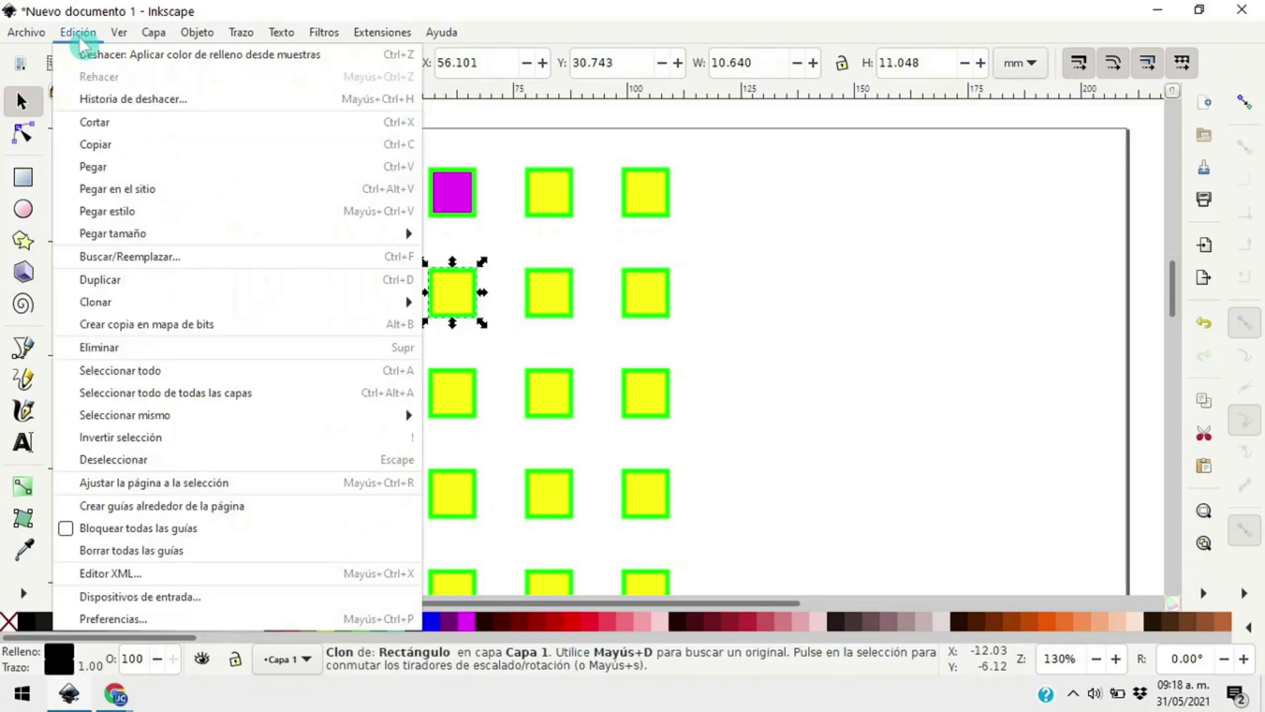
{"action": "mouse_move", "coordinate": [147, 305]}
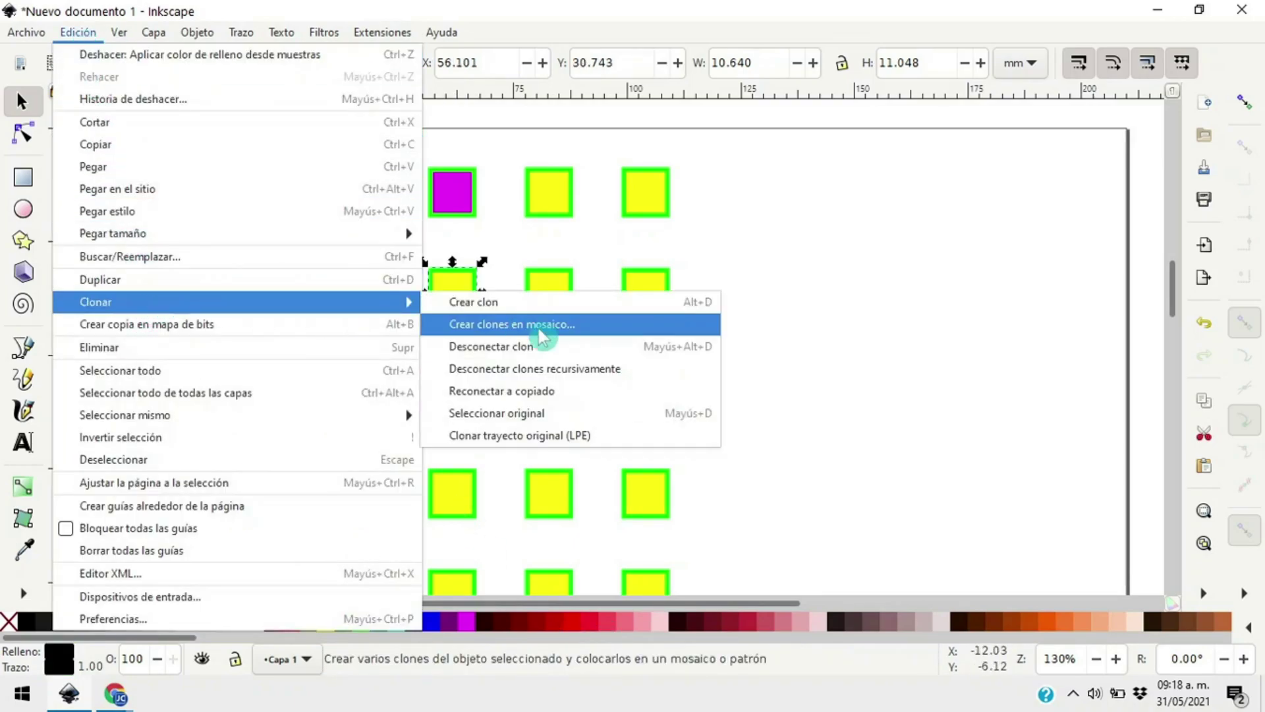
{"action": "left_click", "coordinate": [547, 346]}
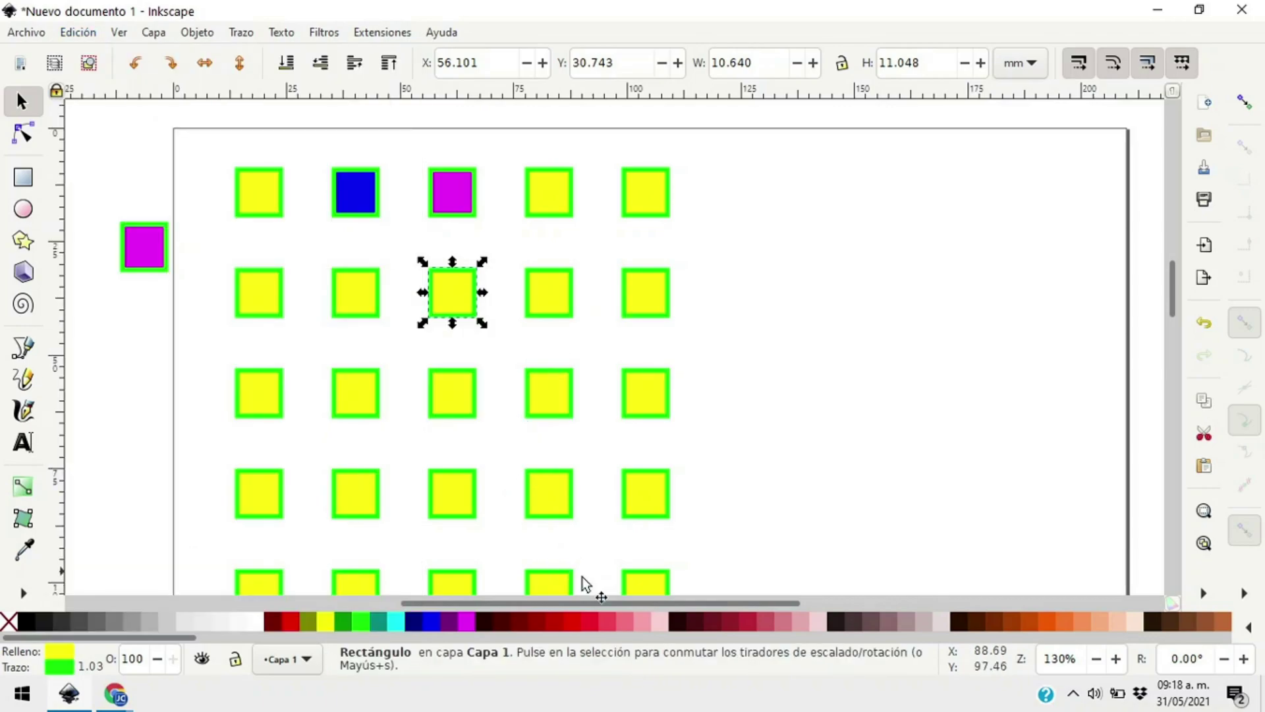
Try red, no fill and black on the unlinked second-row square, and settle on a black stroke with a fuchsia fill
{"action": "left_click", "coordinate": [576, 627]}
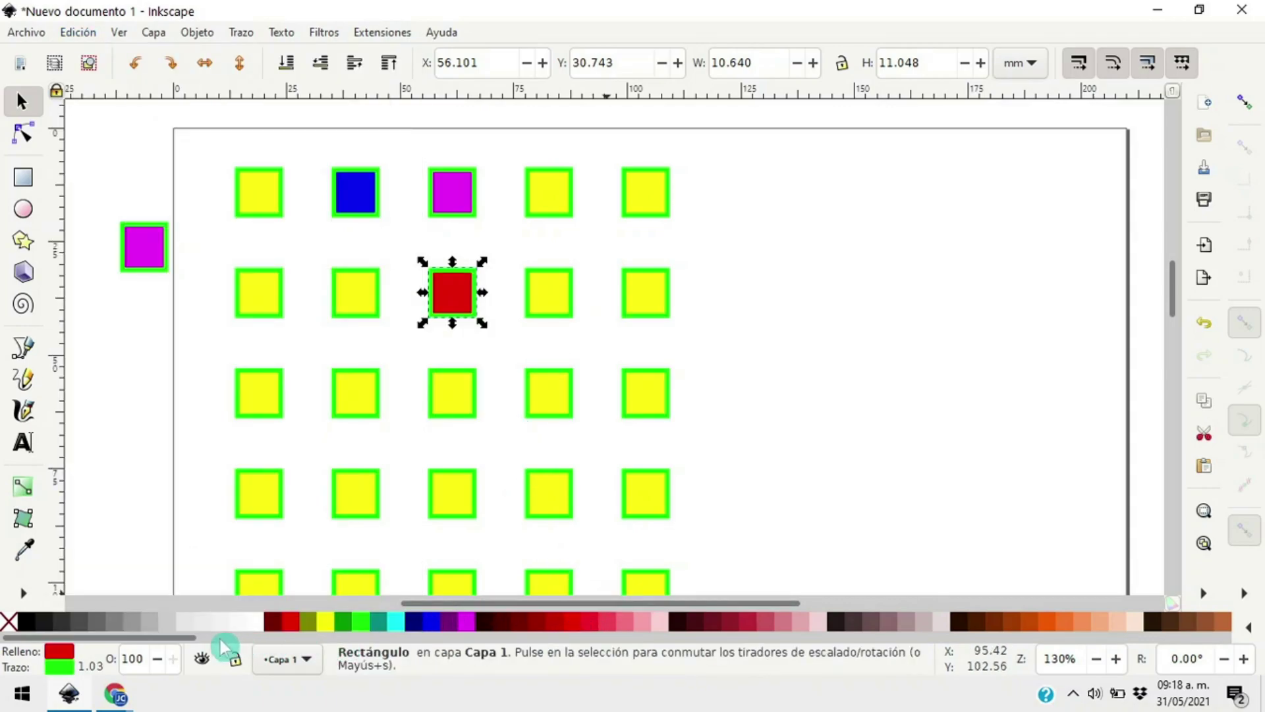
{"action": "left_click", "coordinate": [15, 622]}
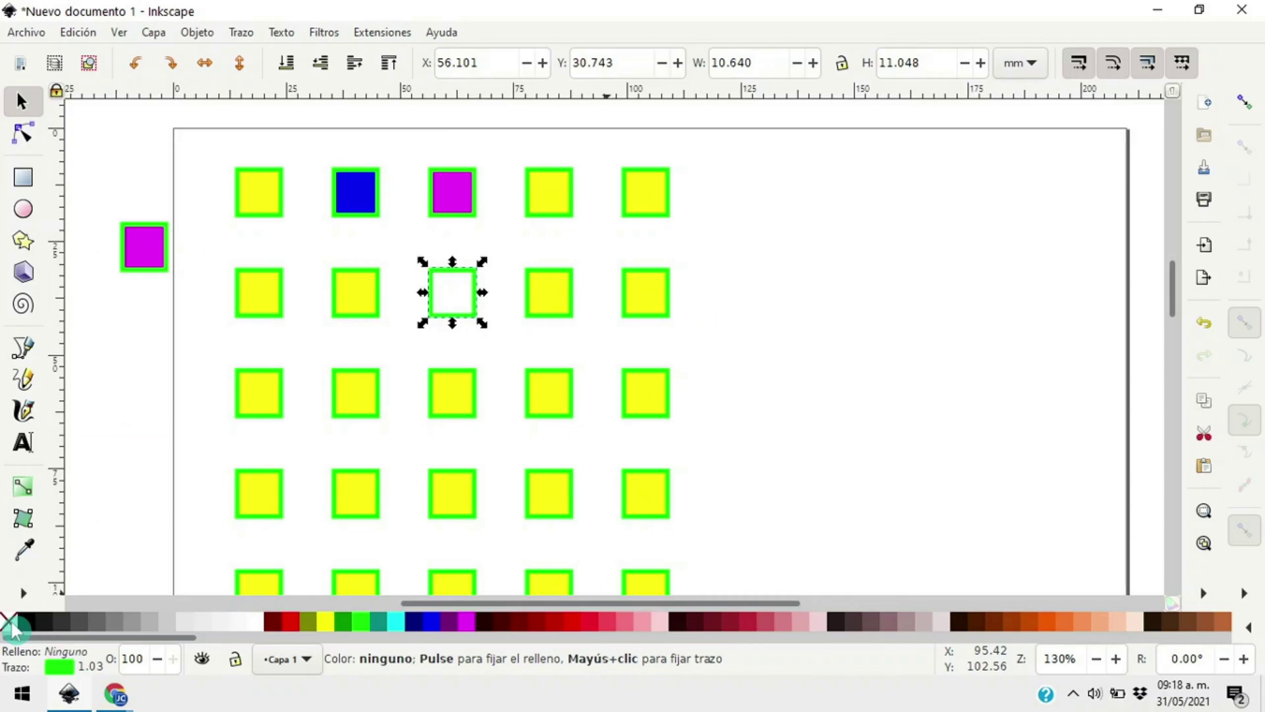
{"action": "left_click", "coordinate": [27, 621]}
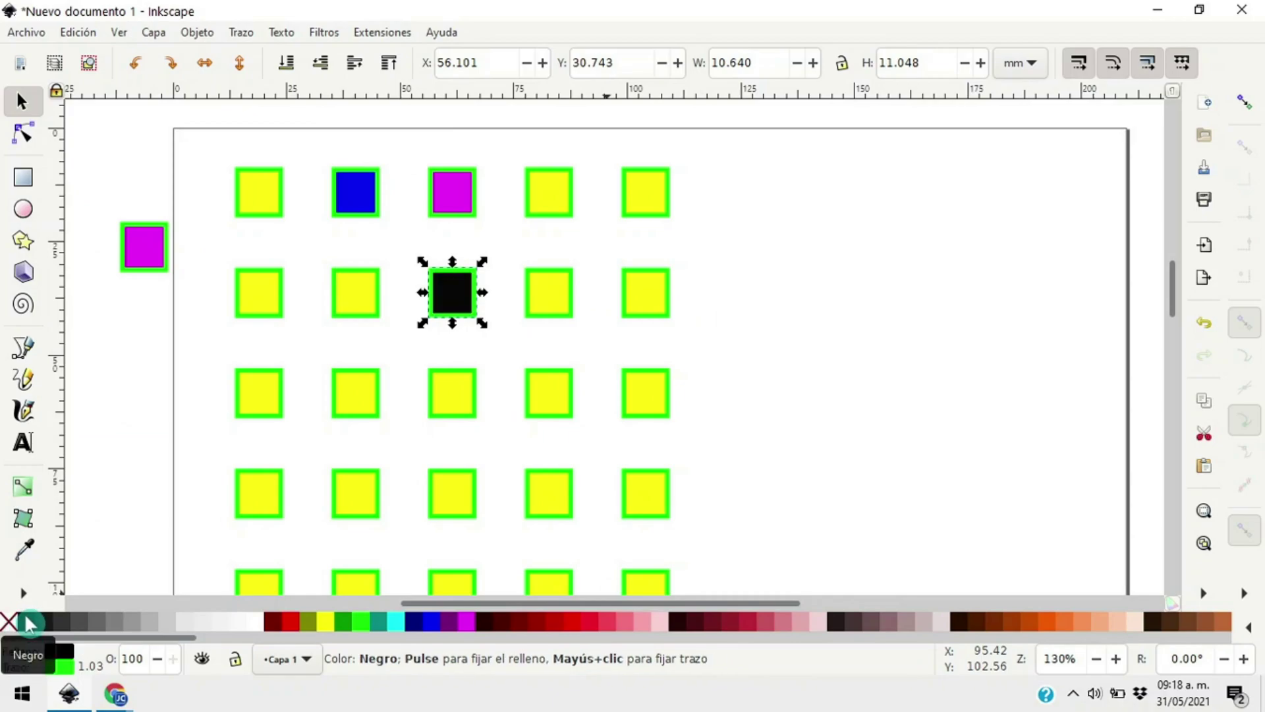
{"action": "right_click", "coordinate": [27, 622]}
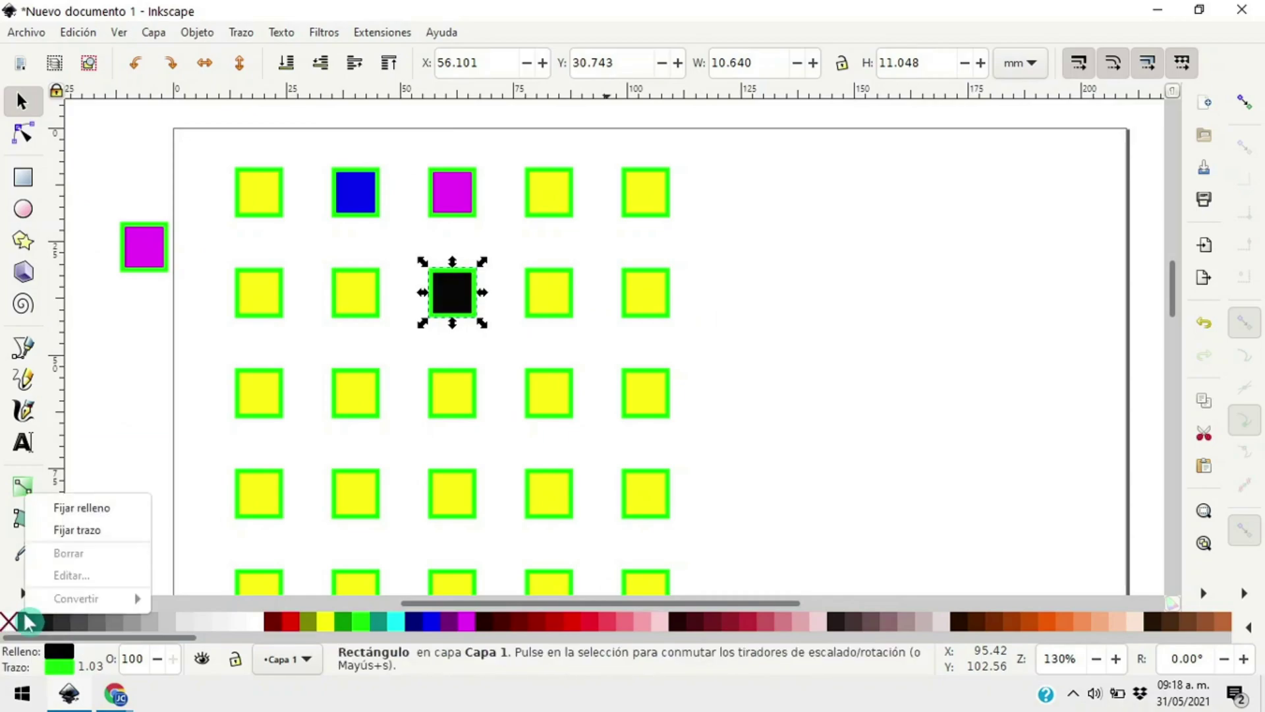
{"action": "left_click", "coordinate": [112, 531]}
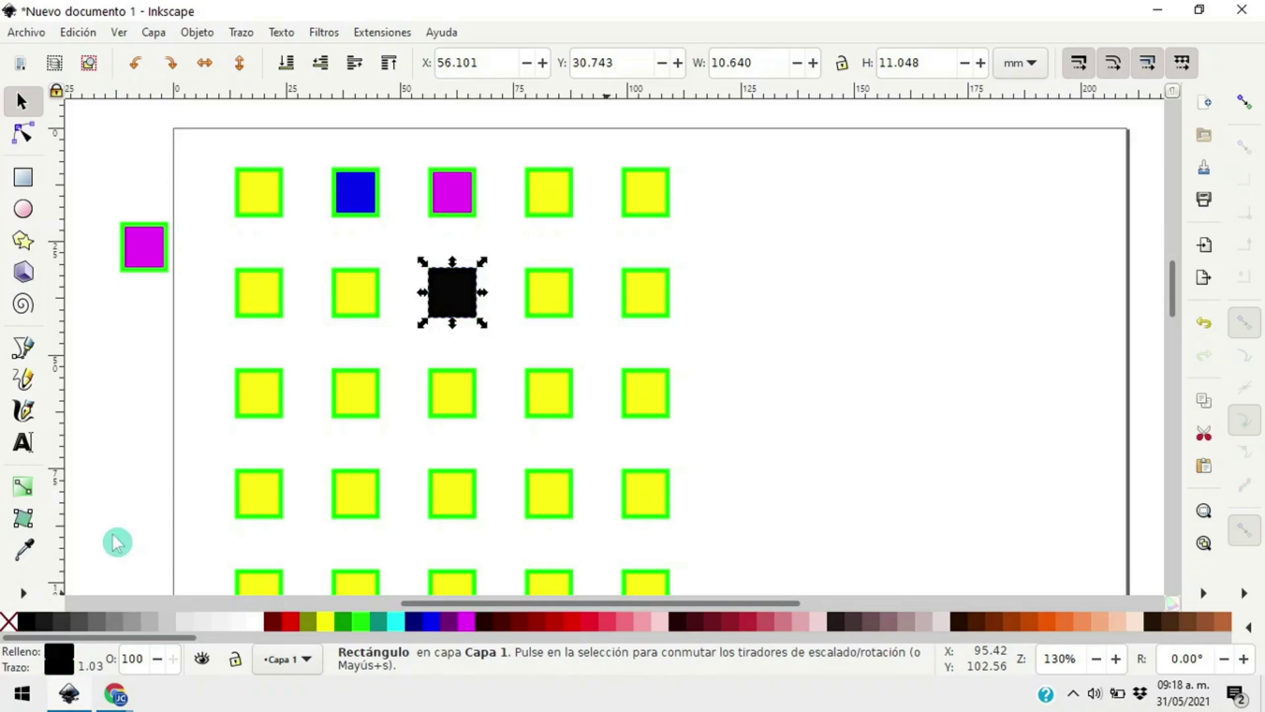
{"action": "left_click", "coordinate": [467, 621]}
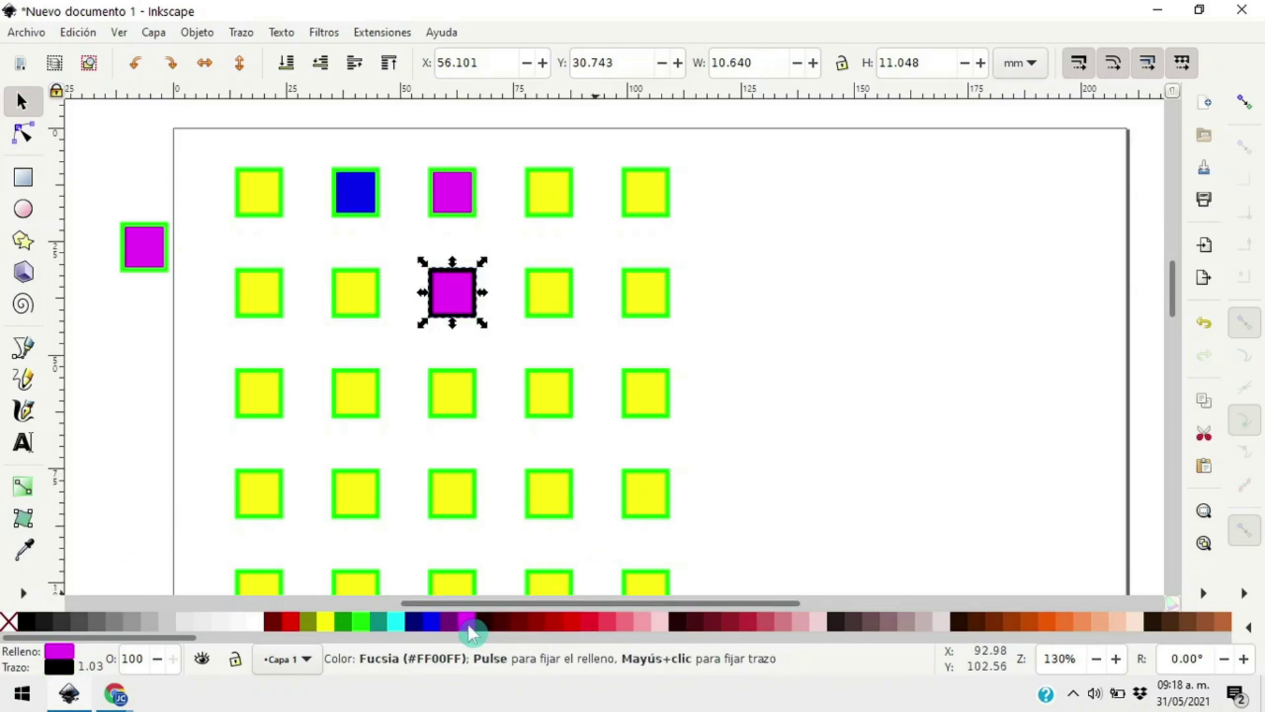
{"action": "left_click", "coordinate": [816, 361]}
Unlink the last square of the bottom row from its original
{"action": "scroll", "coordinate": [817, 361], "scroll_direction": "down", "scroll_amount": 3}
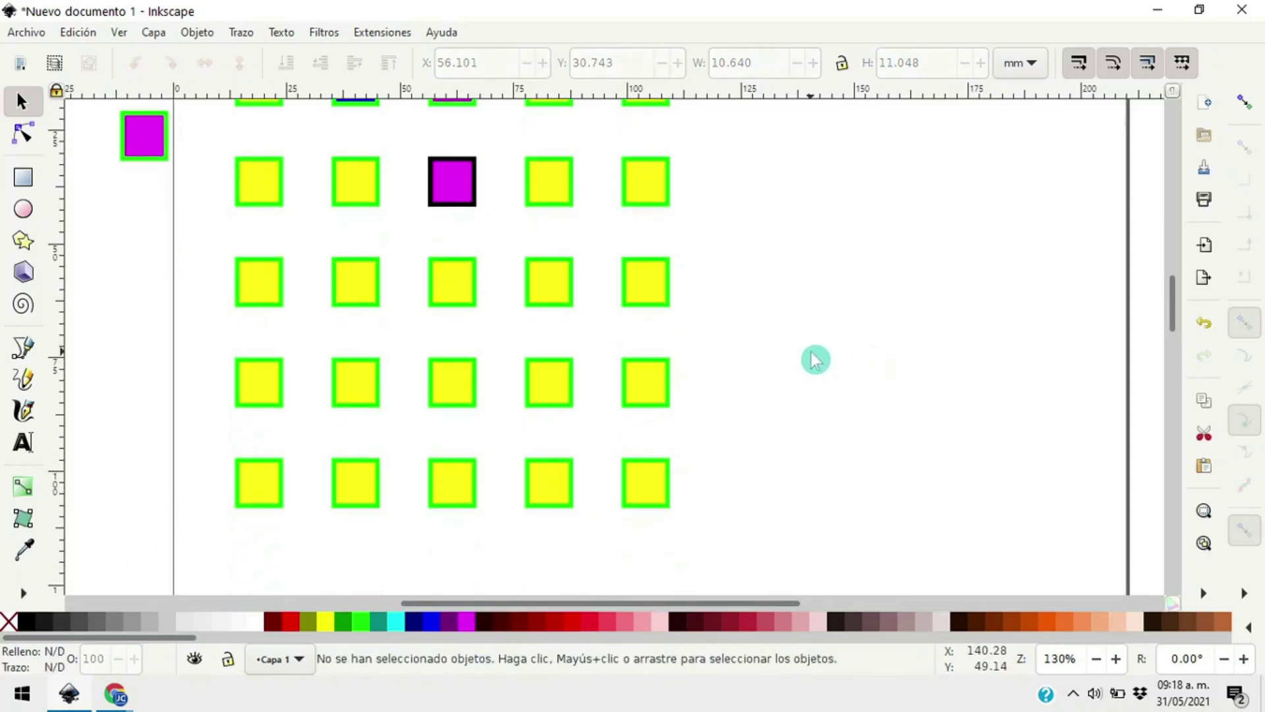
{"action": "left_click", "coordinate": [651, 489]}
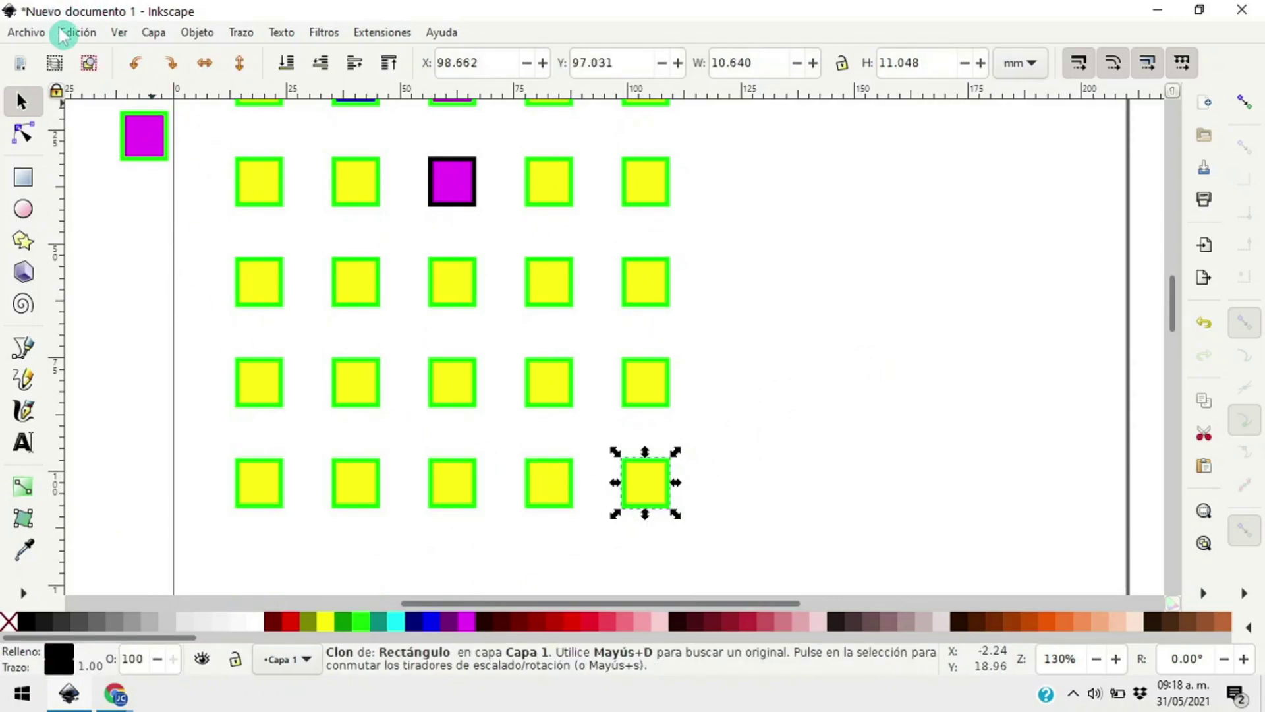
{"action": "left_click", "coordinate": [78, 31]}
{"action": "mouse_move", "coordinate": [156, 302]}
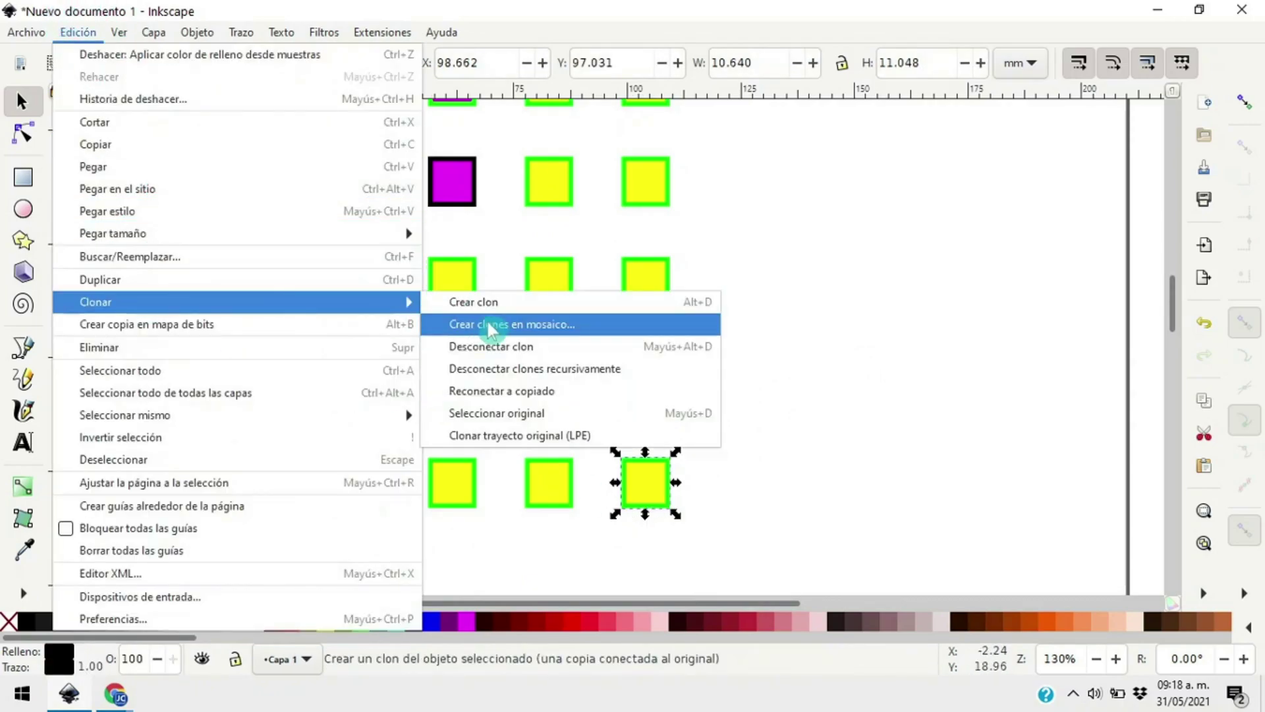
{"action": "left_click", "coordinate": [510, 349]}
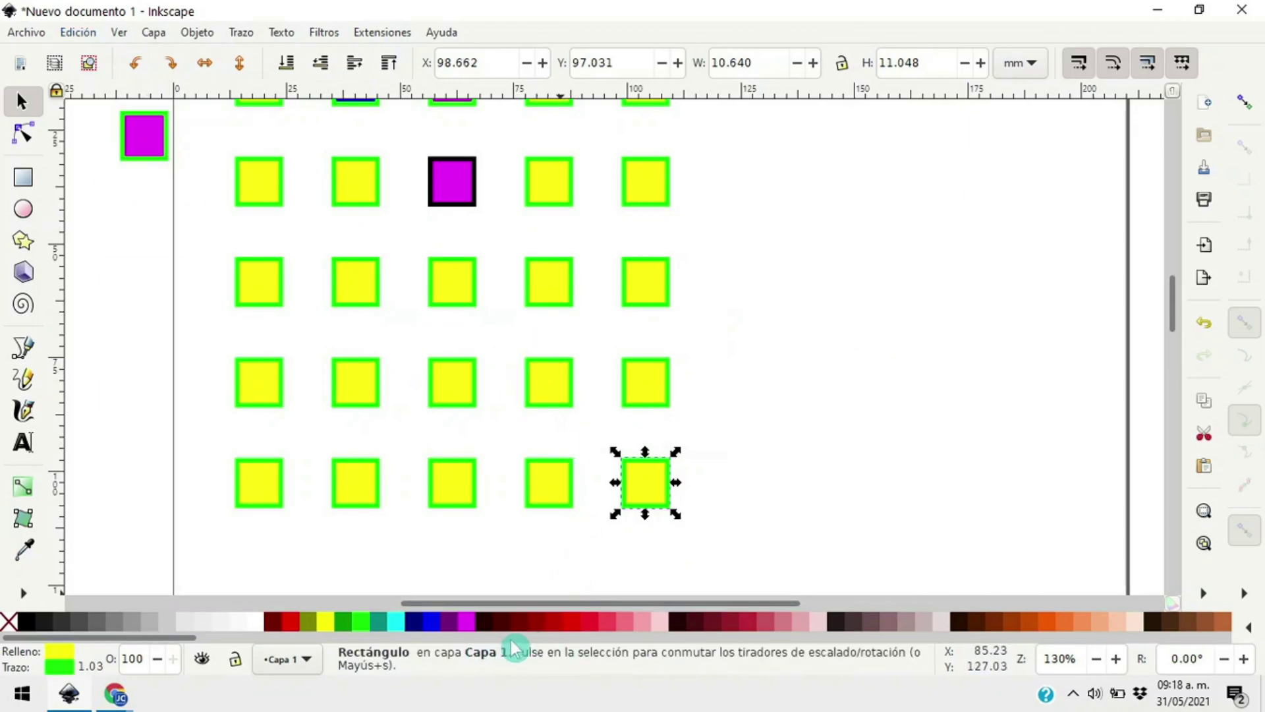
Give the unlinked square at the end of the bottom row a light pink fill and a cyan stroke
{"action": "left_click", "coordinate": [676, 622]}
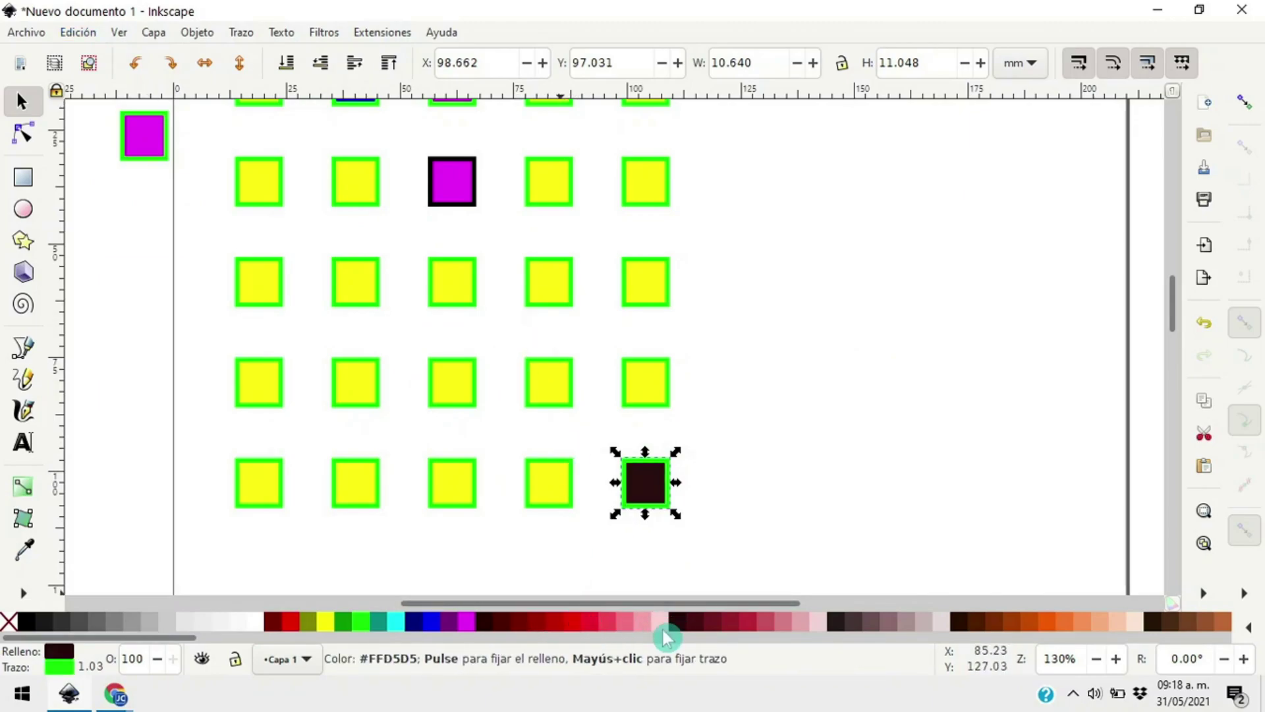
{"action": "left_click", "coordinate": [648, 623]}
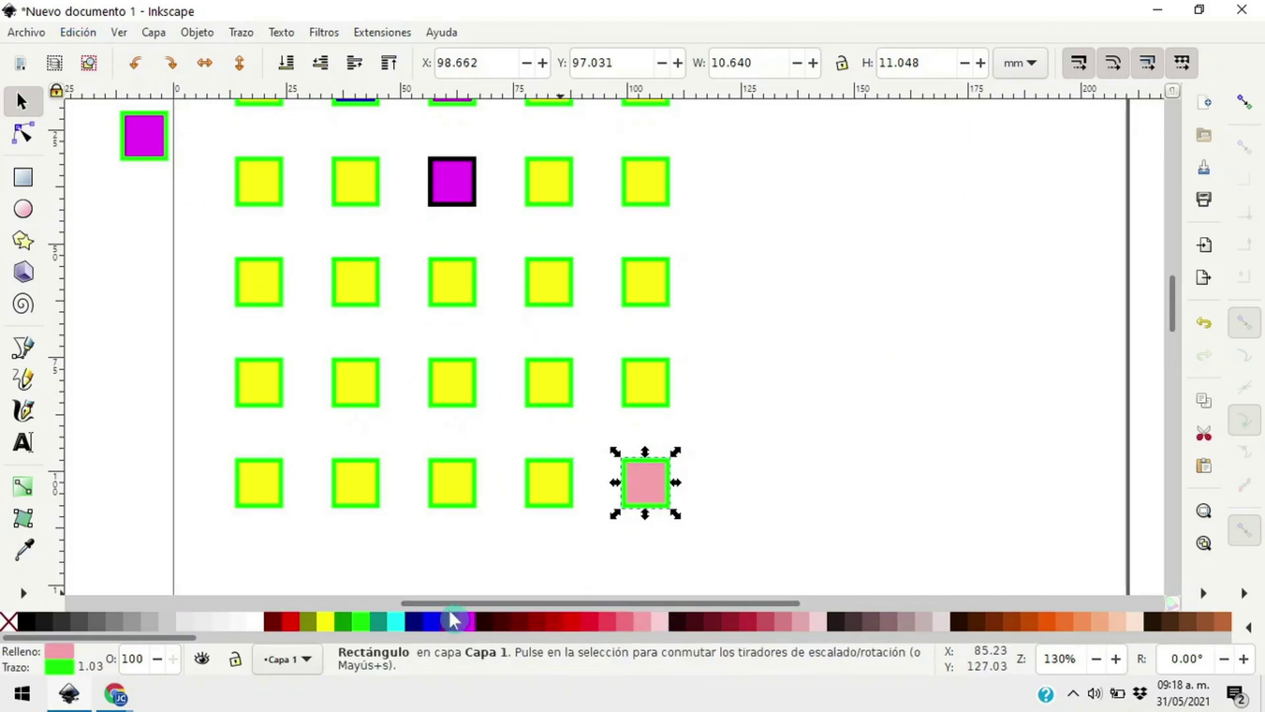
{"action": "right_click", "coordinate": [399, 629]}
{"action": "left_click", "coordinate": [435, 536]}
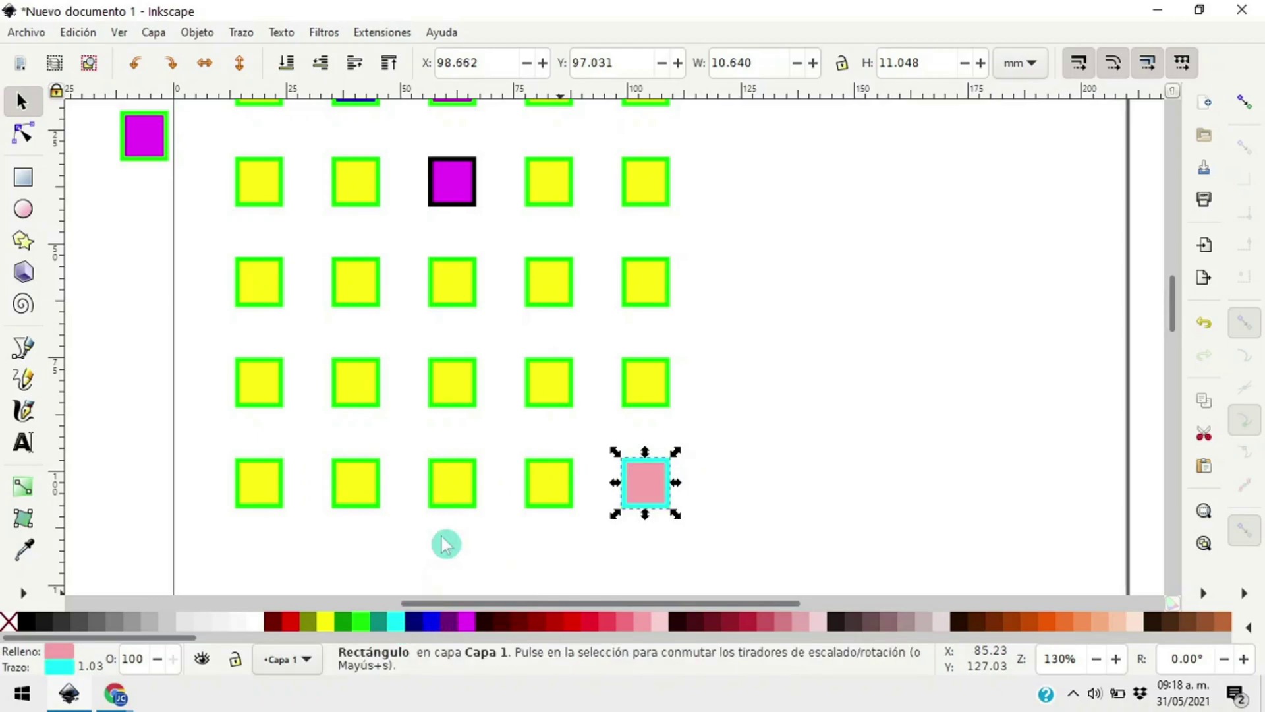
{"action": "left_click", "coordinate": [800, 427]}
Delete the detached fuchsia square lying outside the page
{"action": "scroll", "coordinate": [799, 424], "scroll_direction": "up", "scroll_amount": 4}
{"action": "scroll", "coordinate": [799, 425], "scroll_direction": "down", "scroll_amount": 1}
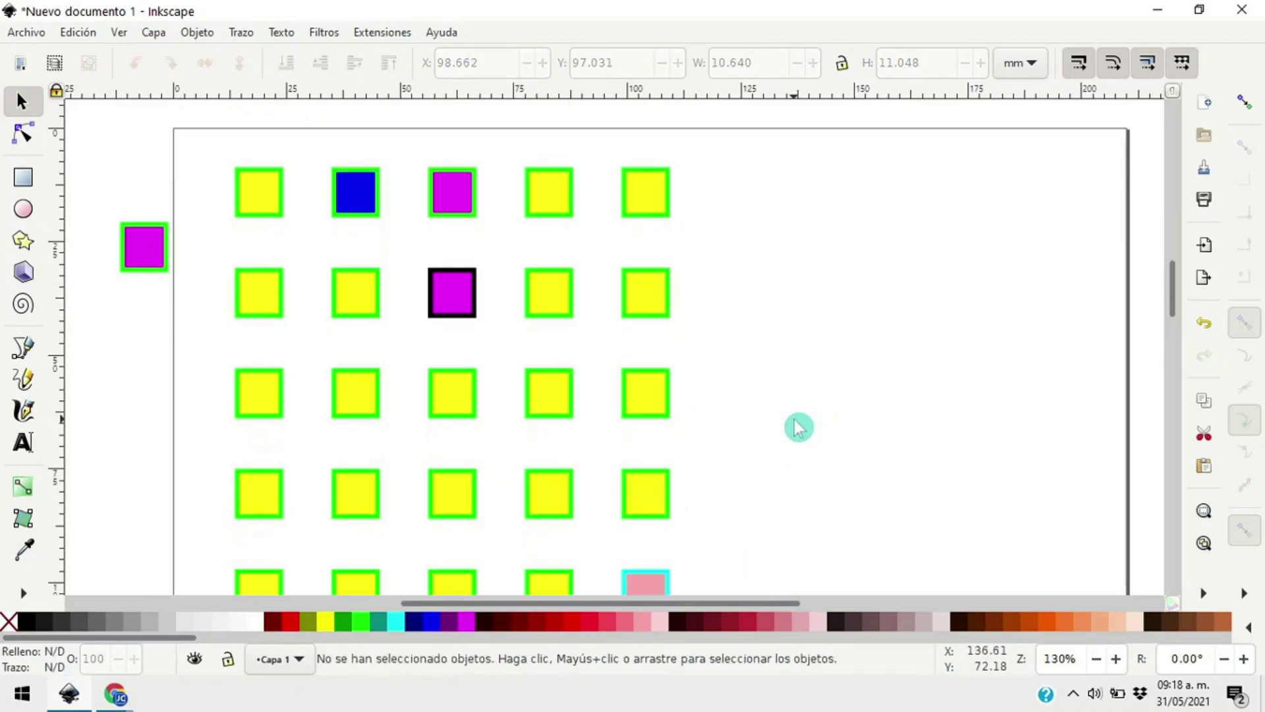
{"action": "left_click", "coordinate": [155, 259]}
{"action": "key", "text": "Delete"}
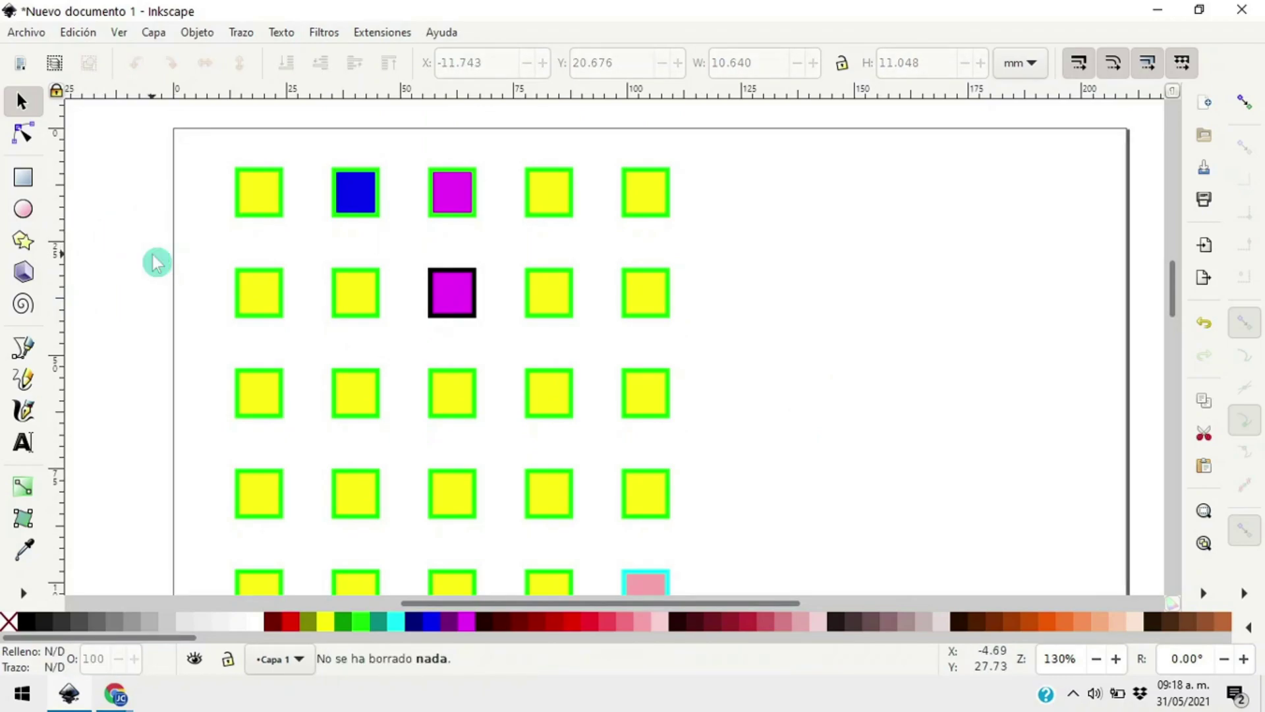
Delete every square of the grid except the original yellow one in the first row, and leave that square selected
{"action": "scroll", "coordinate": [593, 240], "scroll_direction": "down", "scroll_amount": 8}
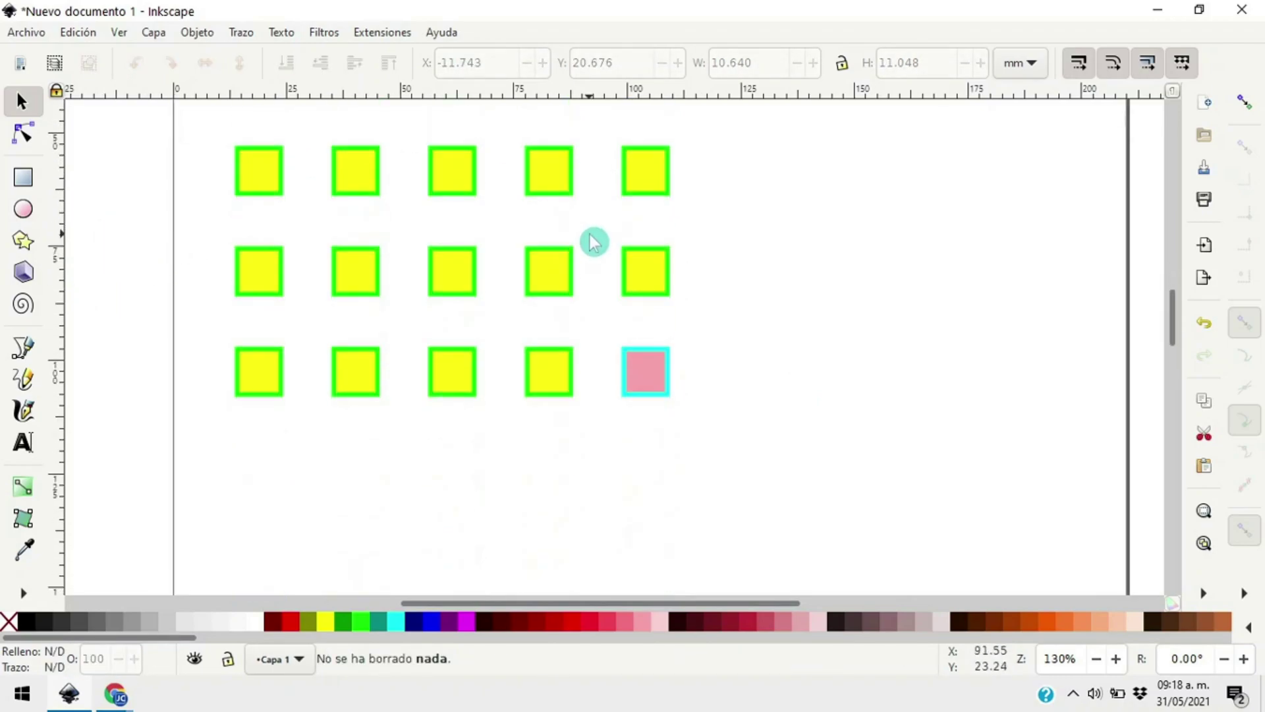
{"action": "scroll", "coordinate": [594, 241], "scroll_direction": "up", "scroll_amount": 6}
{"action": "scroll", "coordinate": [594, 242], "scroll_direction": "up", "scroll_amount": 4}
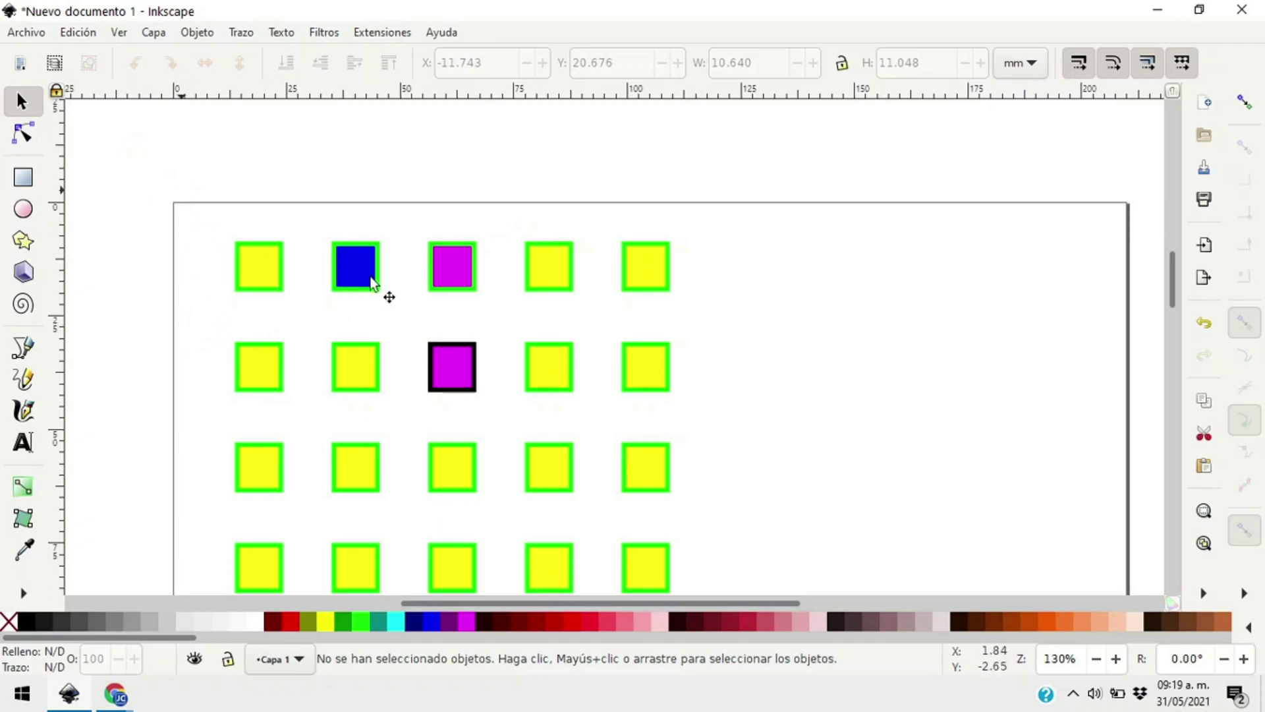
{"action": "left_click_drag", "start_coordinate": [753, 205], "coordinate": [296, 239]}
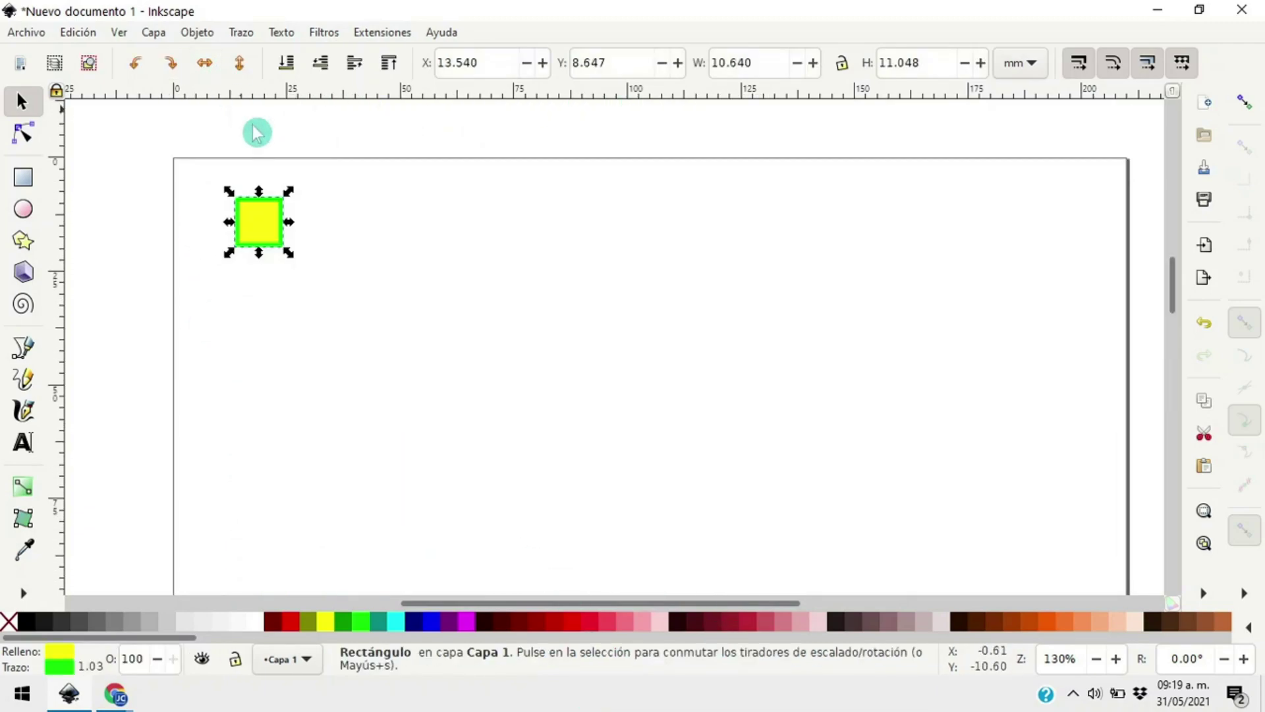
Open the tiled clones settings for the yellow square and reset the scale options
{"action": "left_click", "coordinate": [78, 32]}
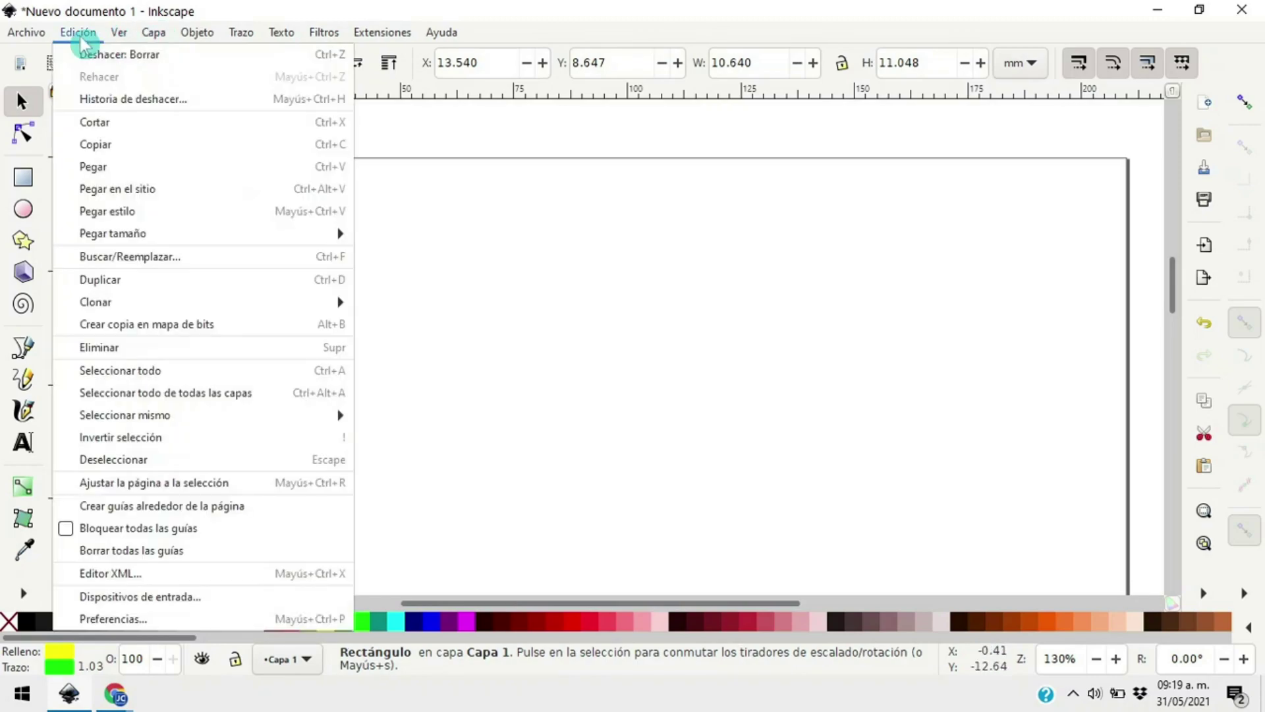
{"action": "mouse_move", "coordinate": [220, 306]}
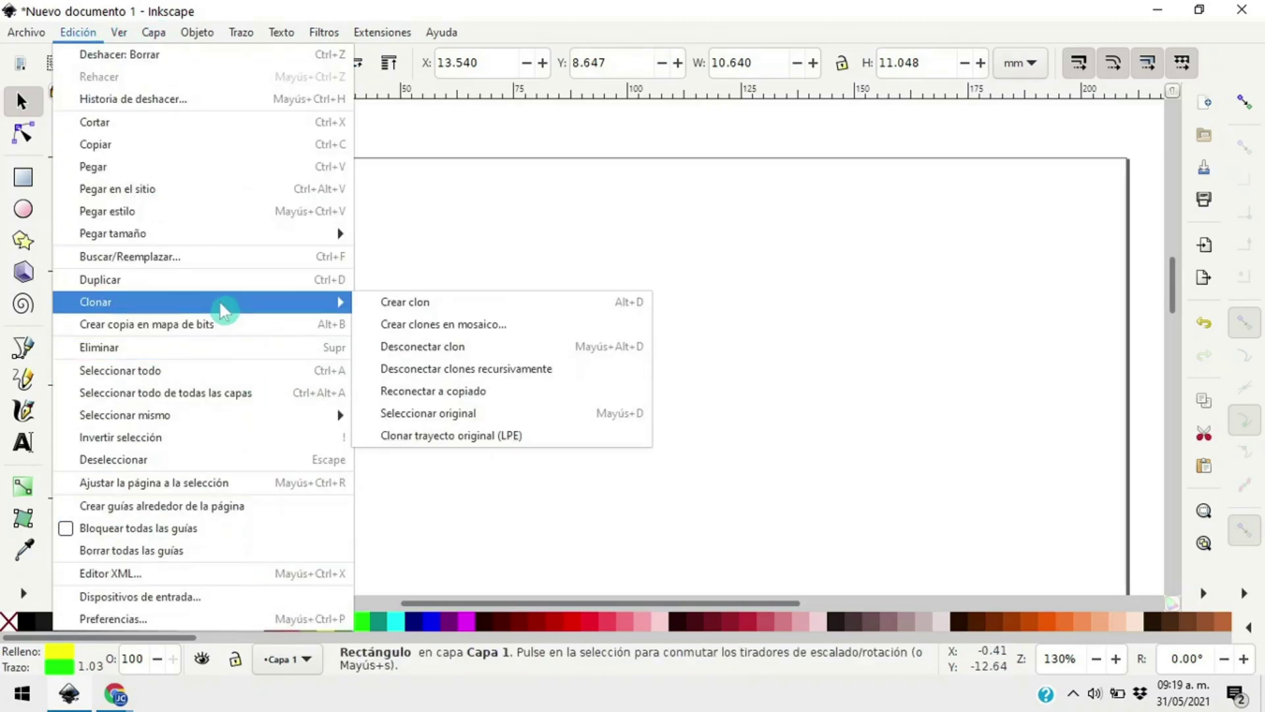
{"action": "left_click", "coordinate": [441, 323]}
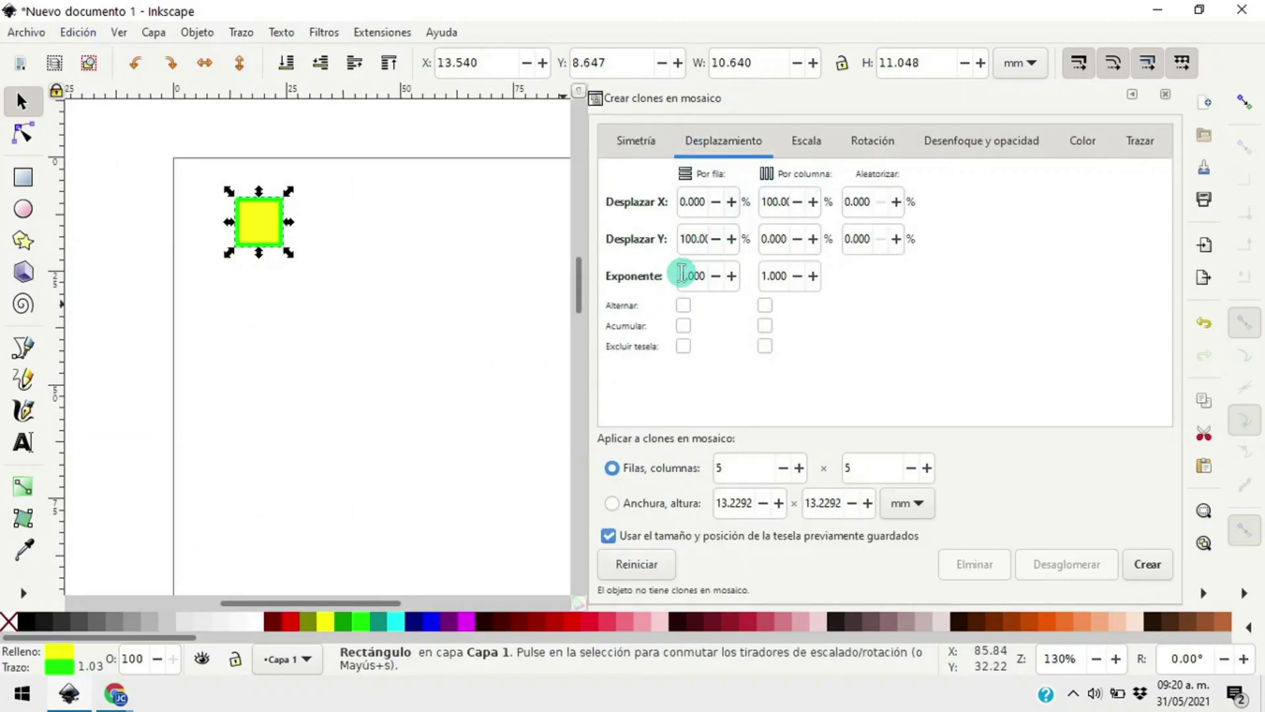
{"action": "left_click", "coordinate": [814, 153]}
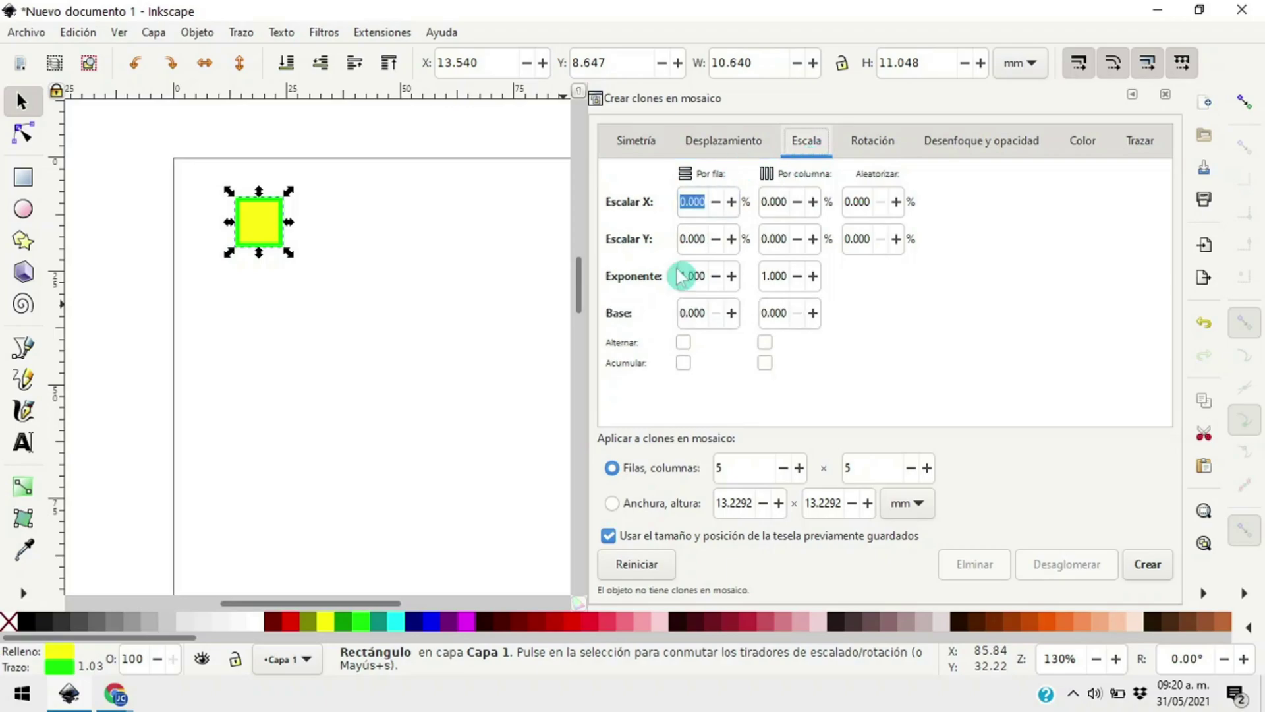
{"action": "left_click", "coordinate": [647, 578]}
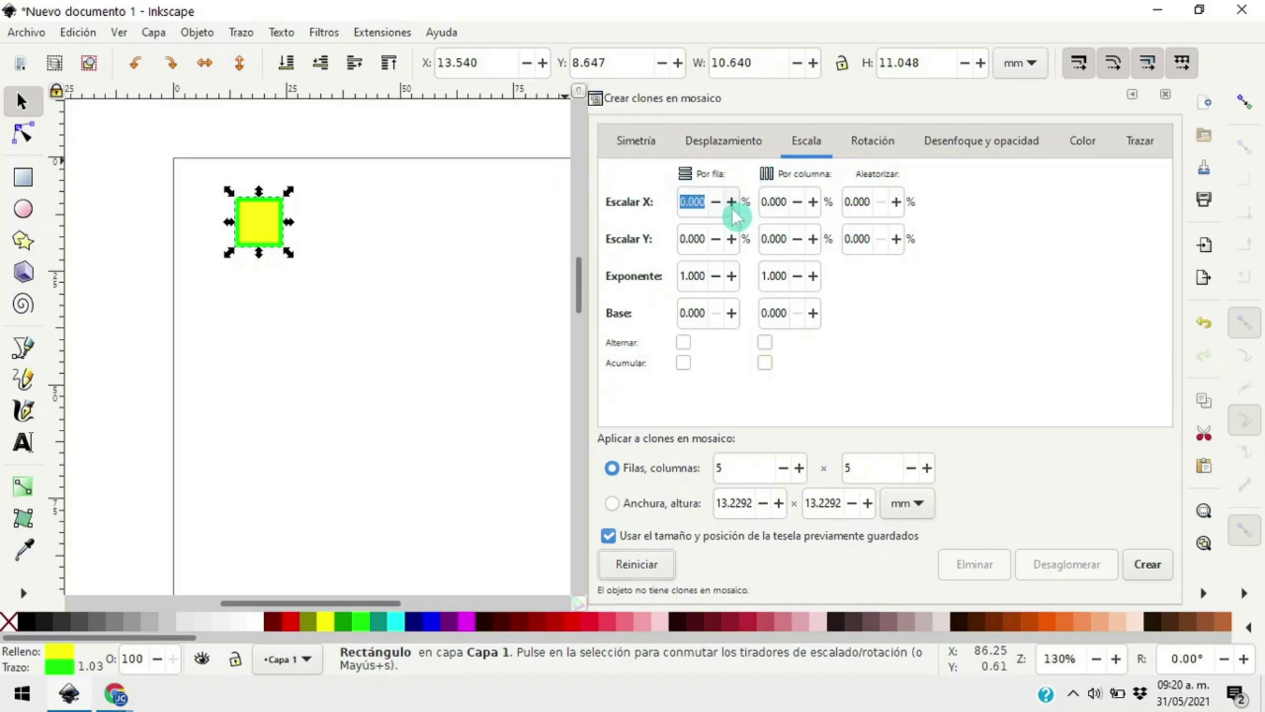
Set the X scale per row to 2% and create a grid of 5 rows by 5 columns of tiled clones
{"action": "type", "text": "0.5"}
{"action": "key", "text": "Return"}
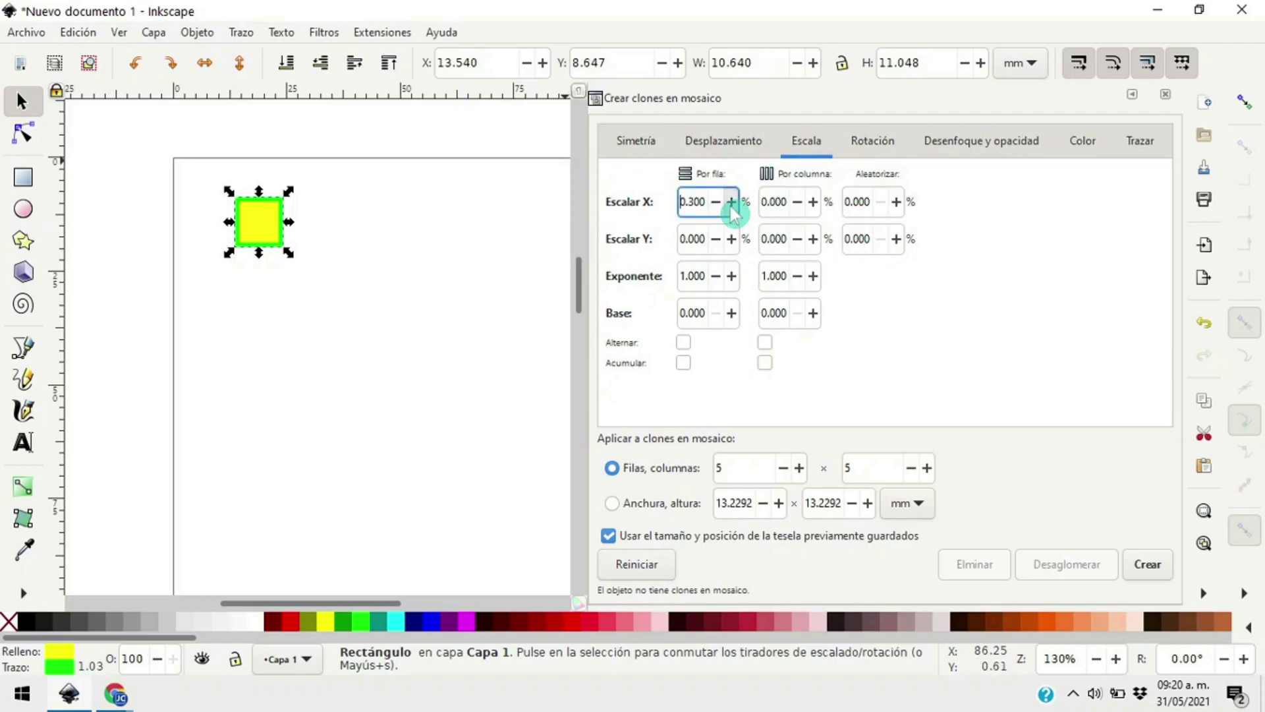
{"action": "left_click", "coordinate": [730, 207]}
{"action": "double_click", "coordinate": [730, 206]}
{"action": "left_click", "coordinate": [730, 207]}
{"action": "left_click", "coordinate": [730, 207]}
{"action": "left_click", "coordinate": [730, 207]}
{"action": "left_click", "coordinate": [730, 207]}
{"action": "left_click", "coordinate": [730, 207]}
{"action": "left_click", "coordinate": [730, 207]}
{"action": "left_click", "coordinate": [730, 207]}
{"action": "left_click", "coordinate": [730, 206]}
{"action": "left_click", "coordinate": [730, 207]}
{"action": "left_click", "coordinate": [730, 206]}
{"action": "left_click", "coordinate": [730, 207]}
{"action": "left_click", "coordinate": [730, 207]}
{"action": "left_click", "coordinate": [1149, 567]}
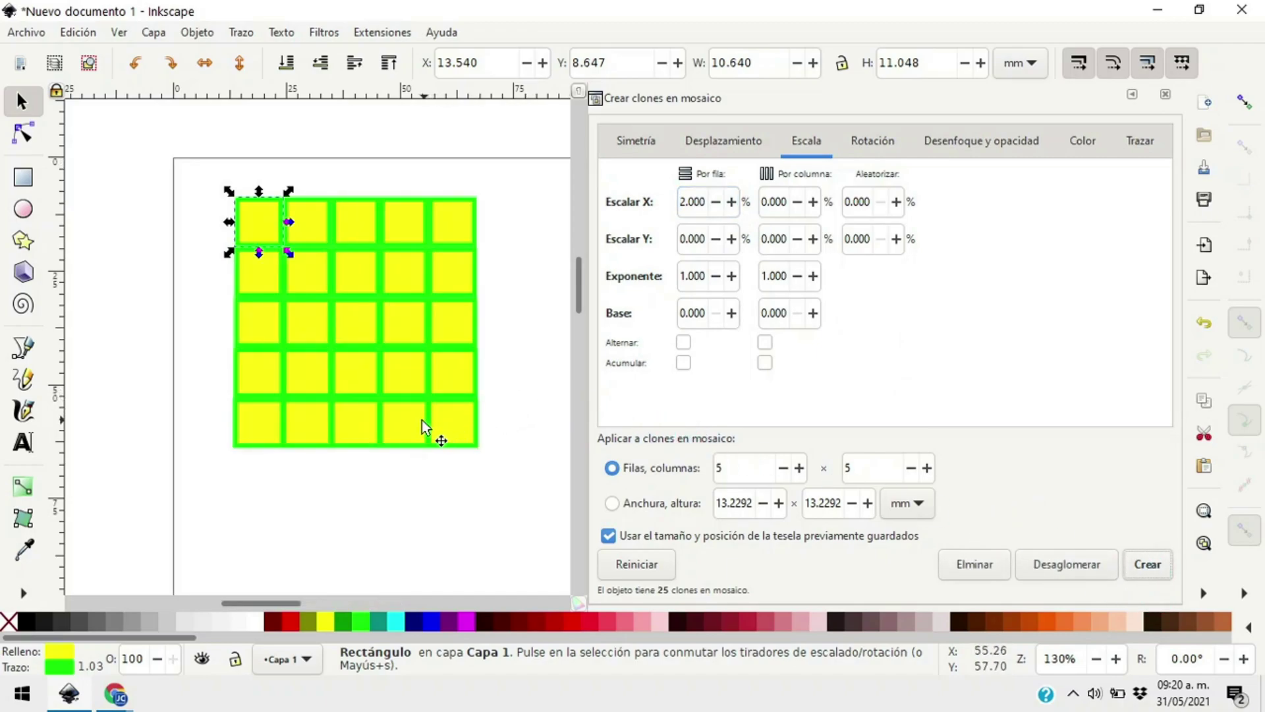
Set the X scale per row to 20% and recreate the 5 by 5 grid of tiled clones
{"action": "double_click", "coordinate": [703, 203]}
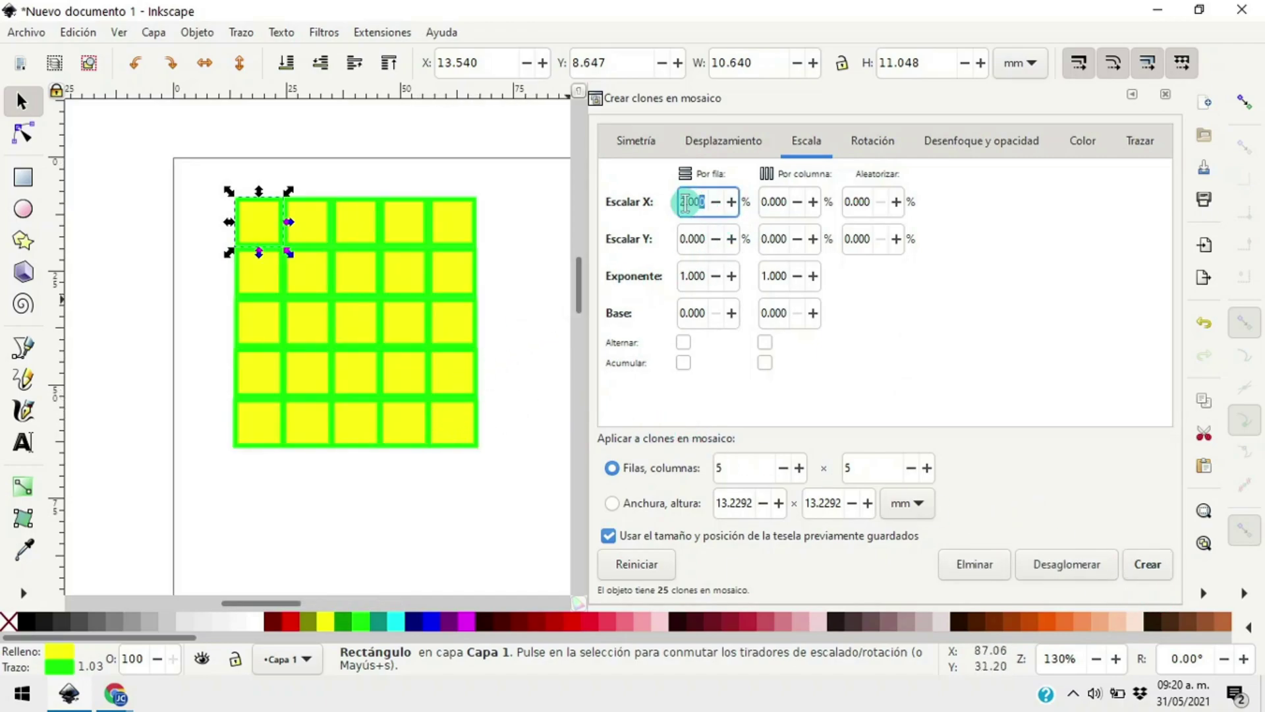
{"action": "type", "text": "20"}
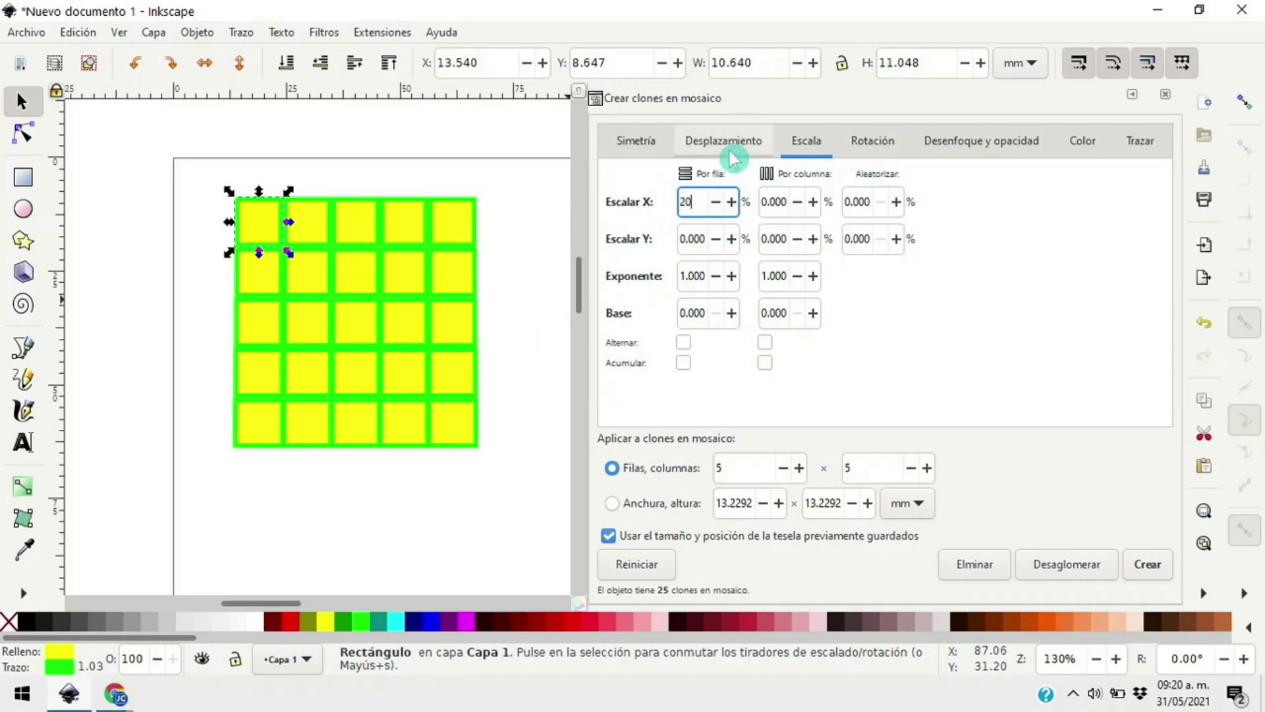
{"action": "left_click", "coordinate": [1156, 567]}
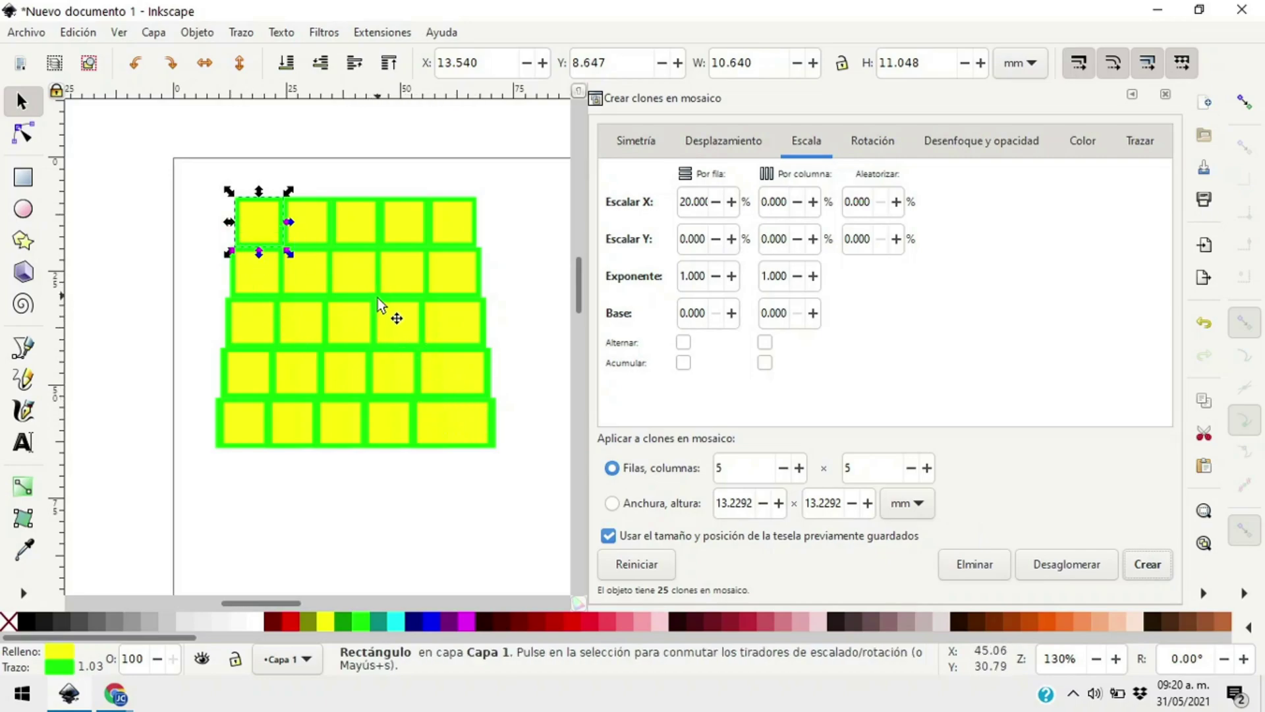
Set the Y scale per row to 30% and recreate the tiled clones
{"action": "left_click", "coordinate": [695, 249]}
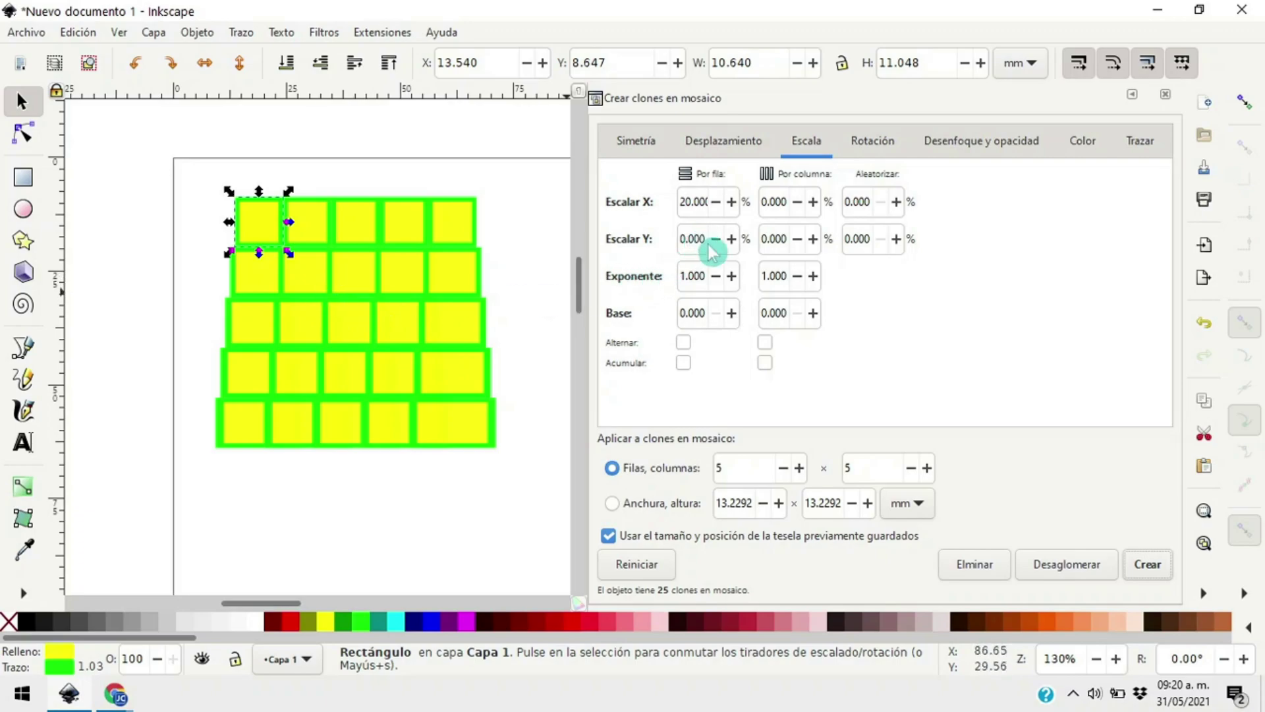
{"action": "left_click", "coordinate": [730, 239]}
{"action": "left_click", "coordinate": [730, 240]}
{"action": "left_click", "coordinate": [730, 240]}
{"action": "left_click", "coordinate": [730, 240]}
{"action": "left_click", "coordinate": [731, 240]}
{"action": "left_click", "coordinate": [731, 240]}
{"action": "left_click", "coordinate": [731, 240]}
{"action": "left_click", "coordinate": [730, 240]}
{"action": "left_click", "coordinate": [731, 240]}
{"action": "left_click_drag", "start_coordinate": [706, 240], "coordinate": [606, 240]}
{"action": "type", "text": "30"}
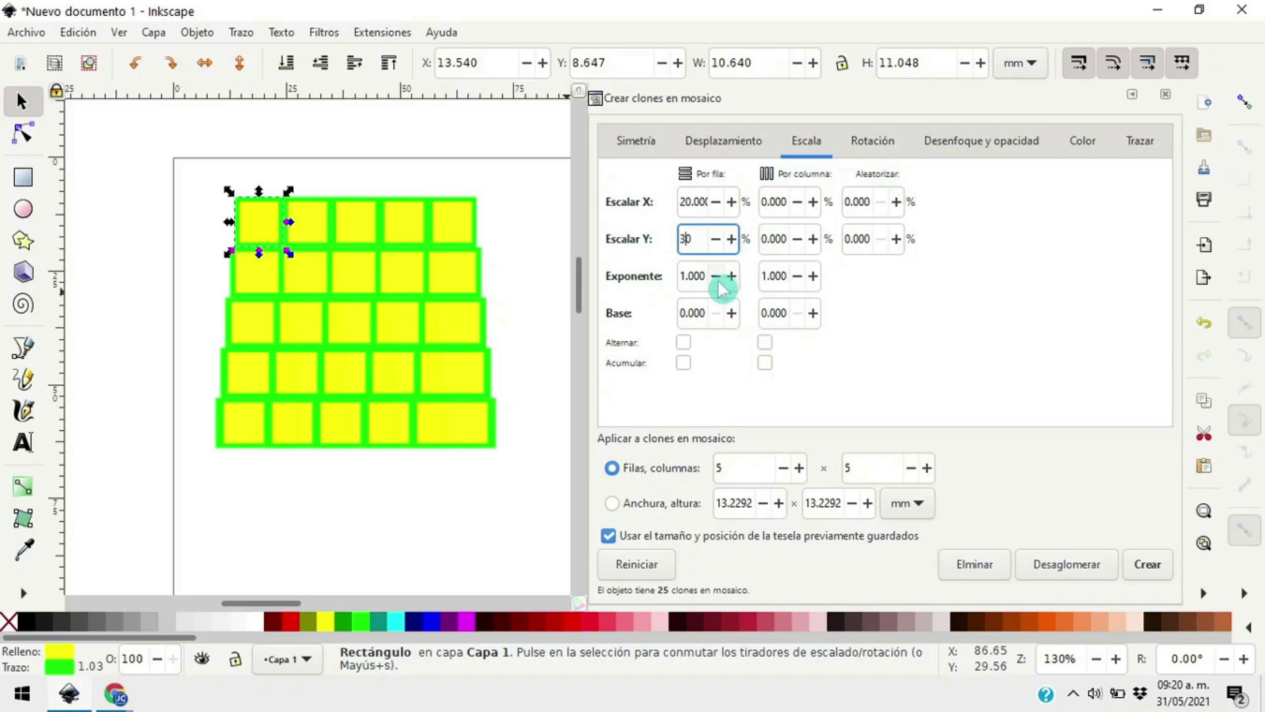
{"action": "left_click", "coordinate": [1152, 567]}
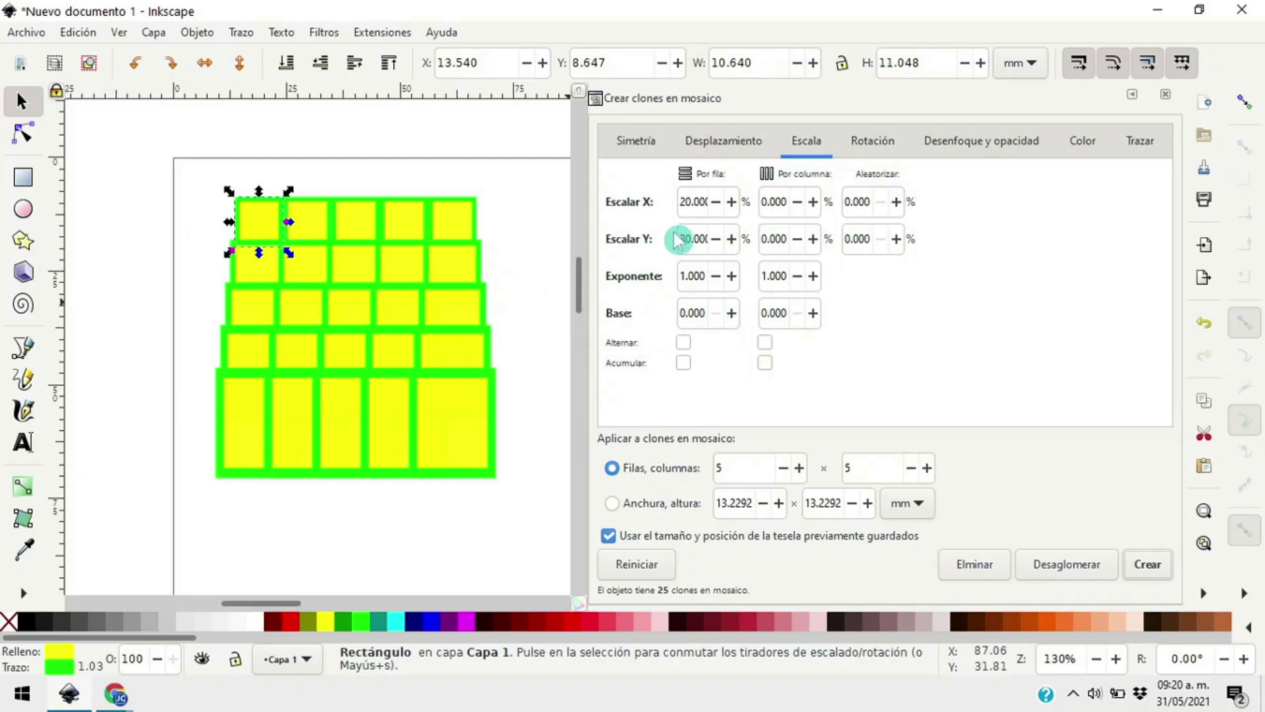
Remove the original square's fill and recreate the clones with a 20% X shift per column and a 20% Y shift per row
{"action": "left_click", "coordinate": [12, 626]}
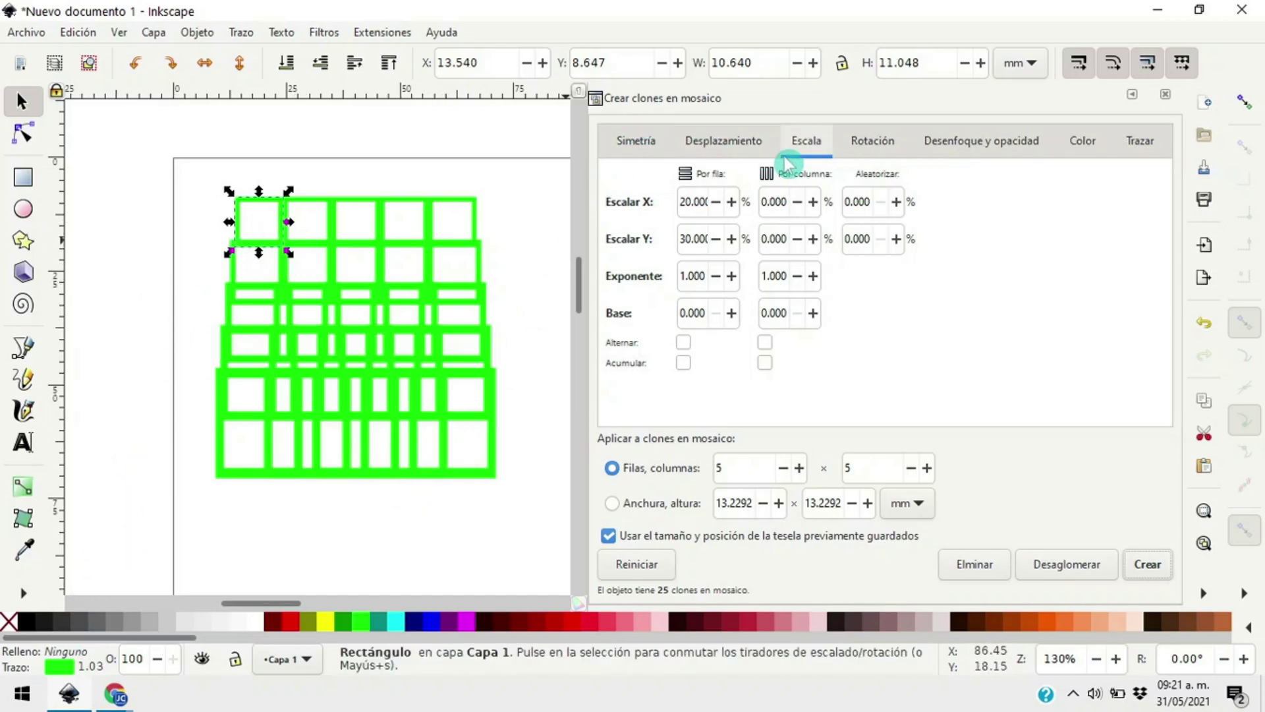
{"action": "left_click", "coordinate": [751, 141]}
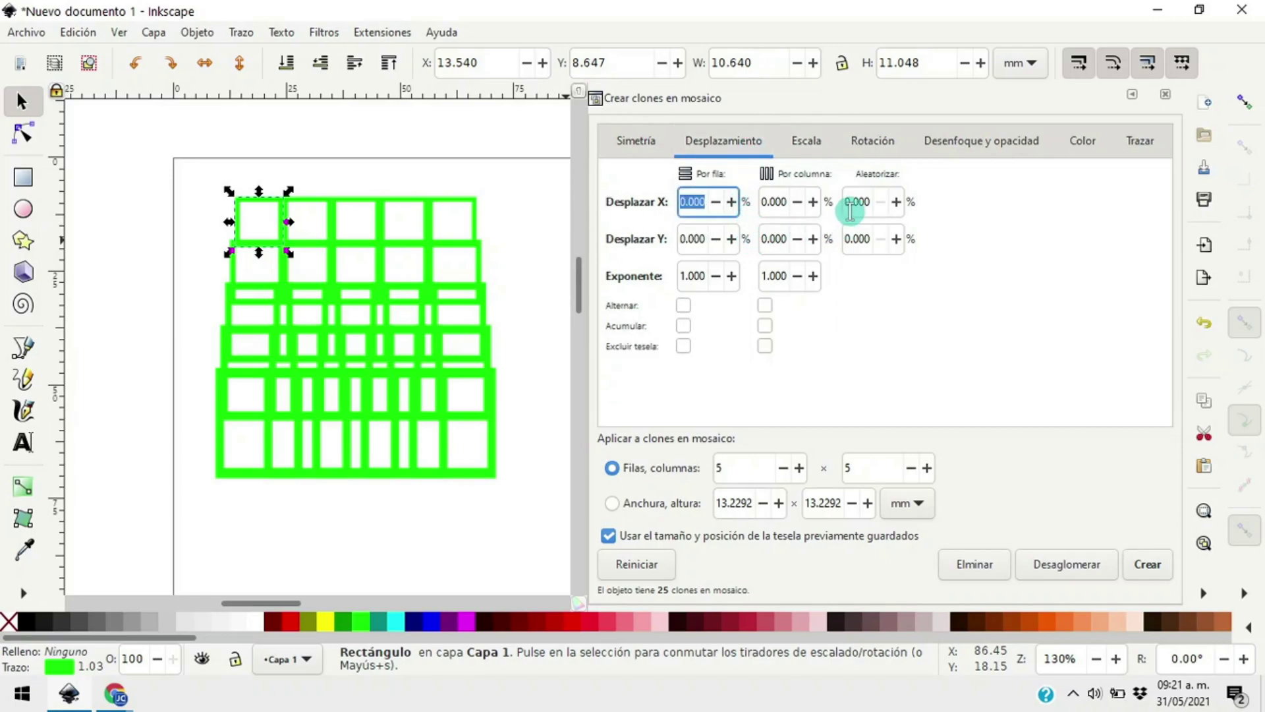
{"action": "double_click", "coordinate": [786, 205]}
{"action": "type", "text": "20"}
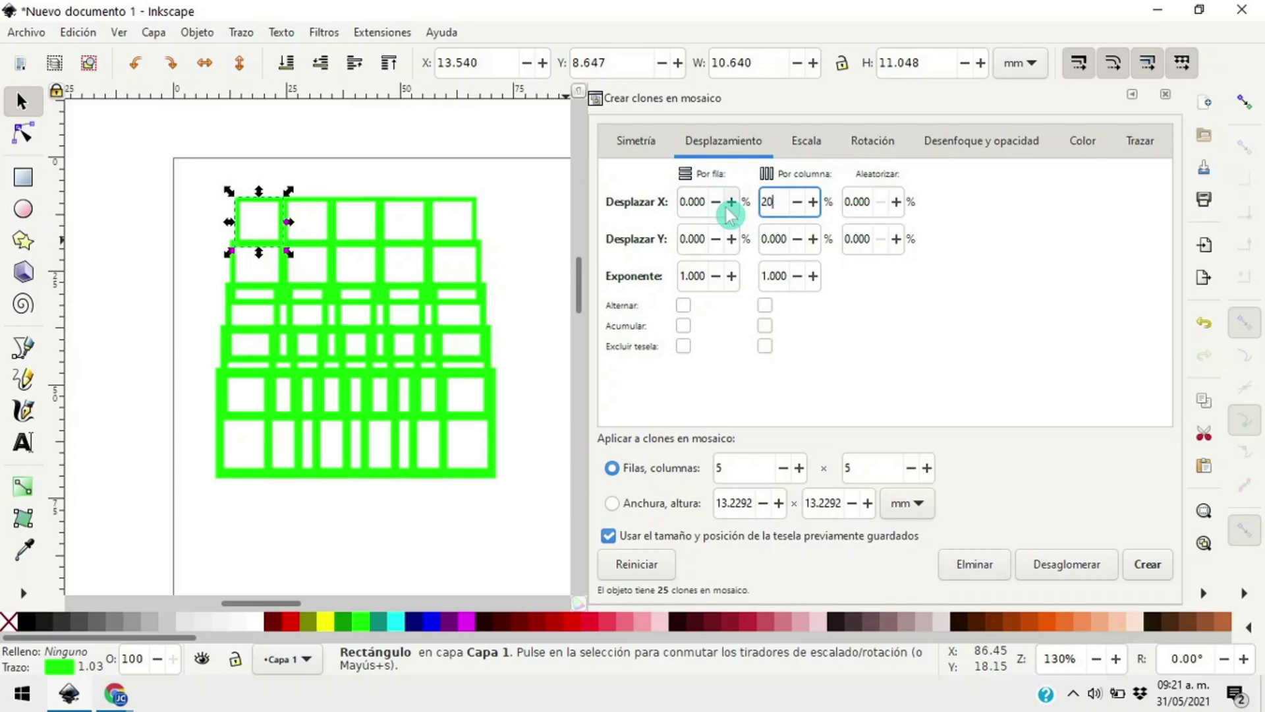
{"action": "double_click", "coordinate": [692, 239]}
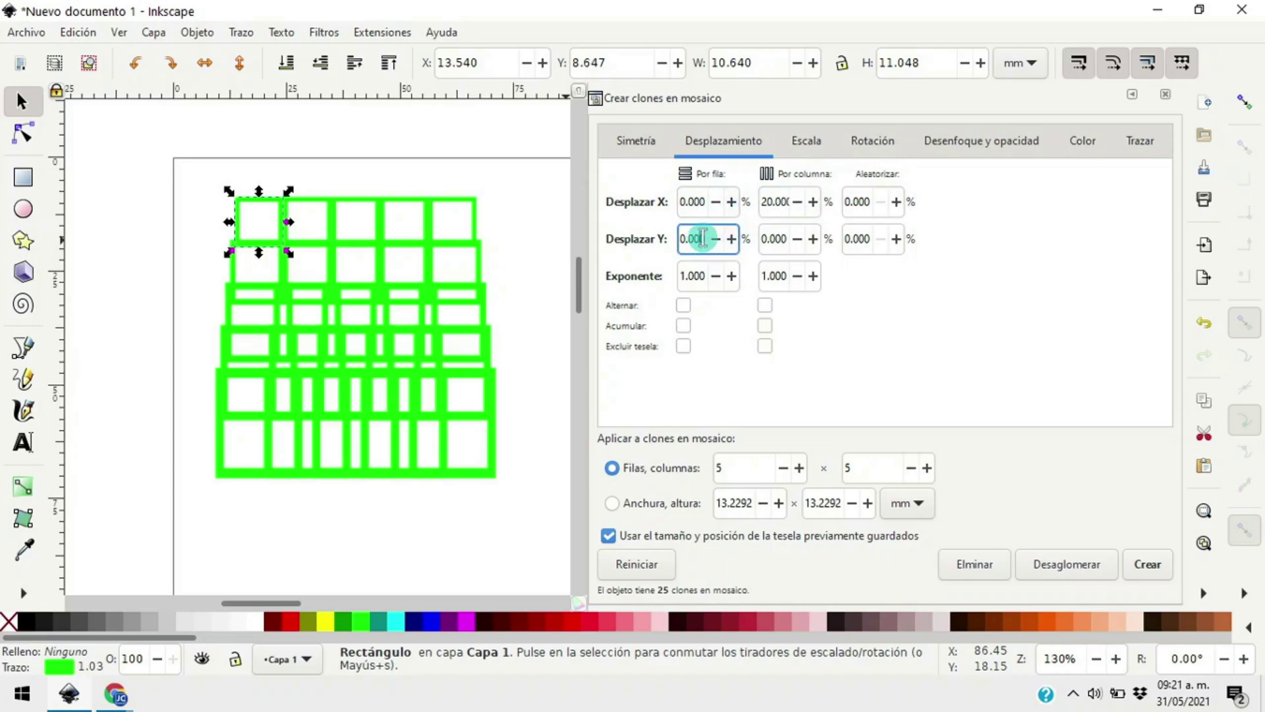
{"action": "type", "text": "20"}
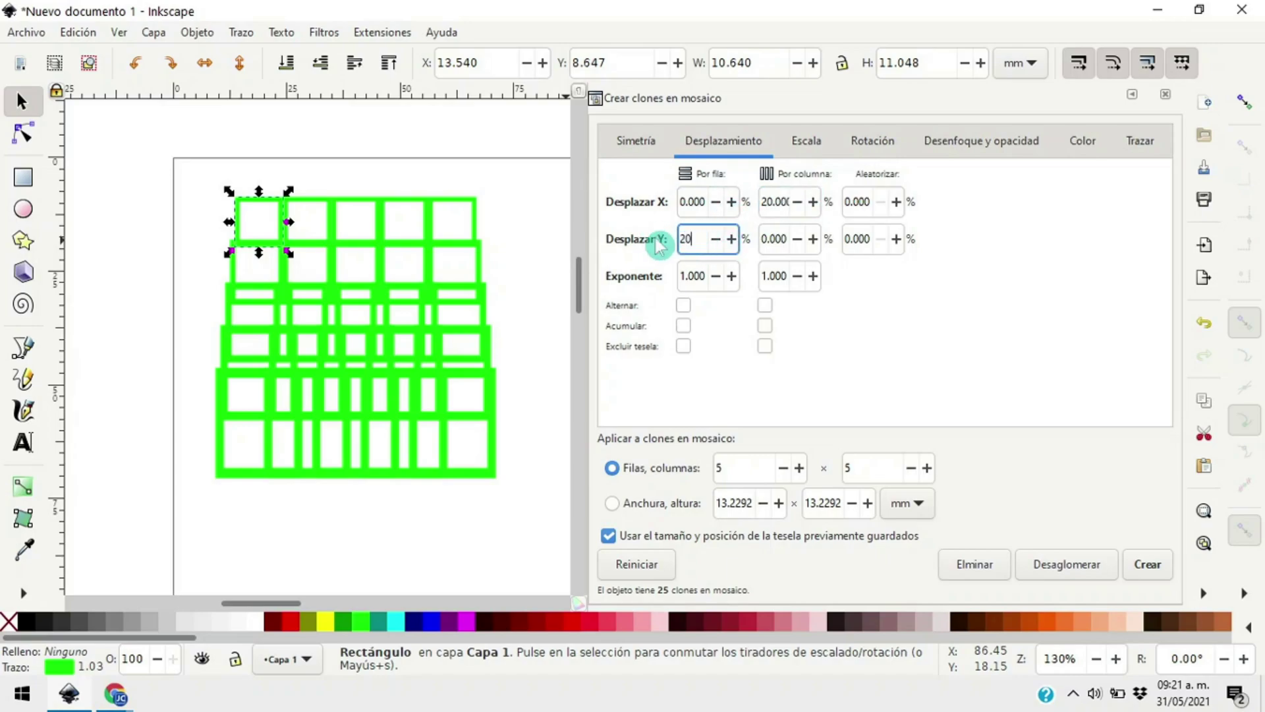
{"action": "left_click", "coordinate": [1159, 572]}
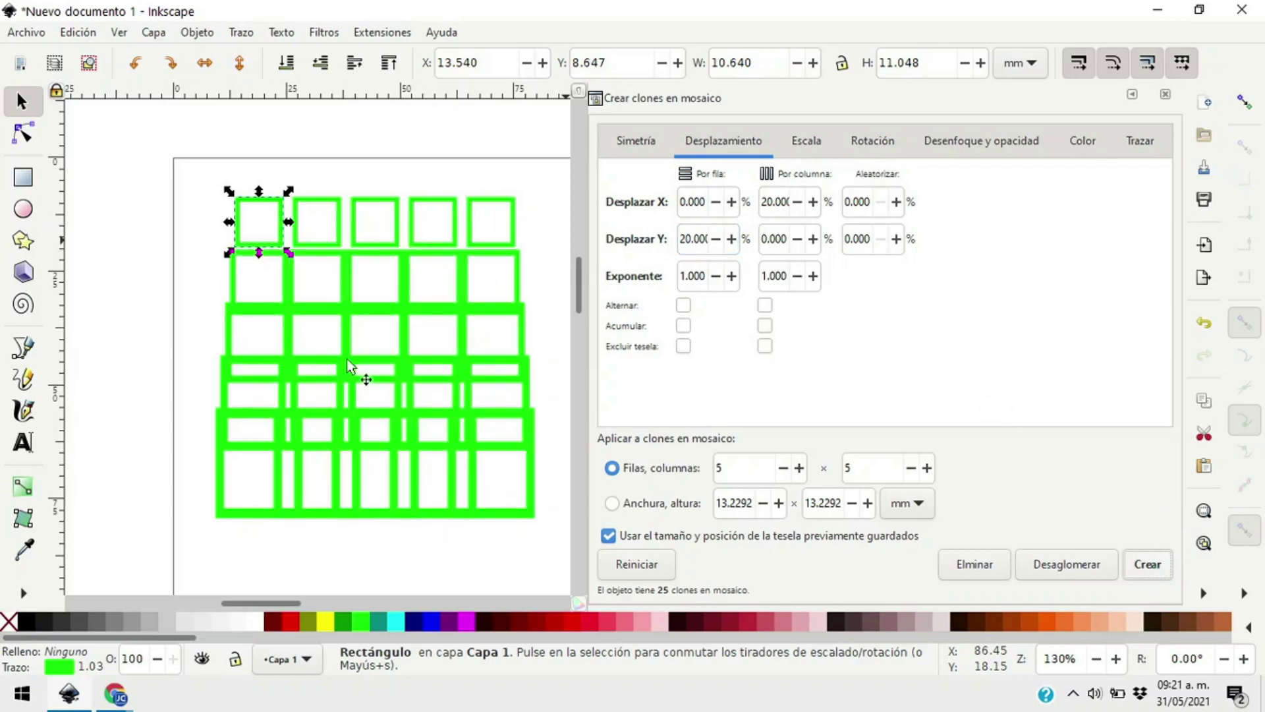
Set the X shift per column and the Y shift per row to 100% each and recreate the tiled clones
{"action": "double_click", "coordinate": [773, 201]}
{"action": "type", "text": "1000"}
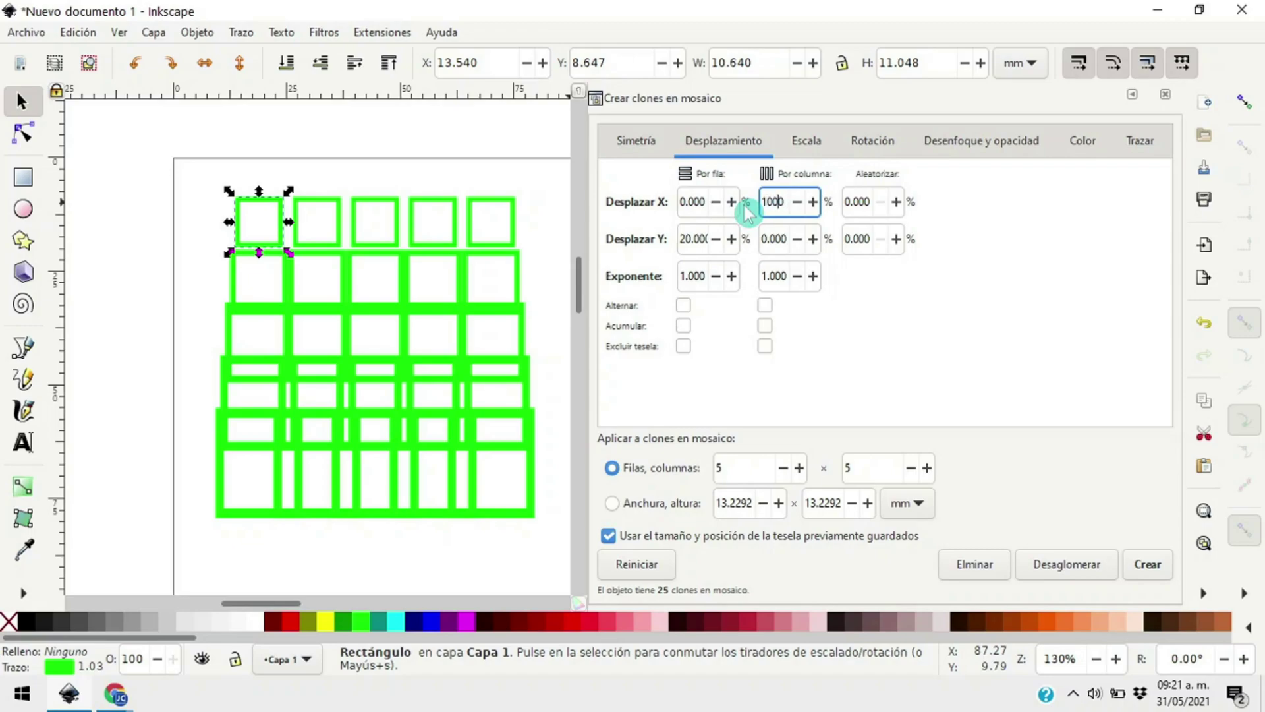
{"action": "double_click", "coordinate": [692, 238]}
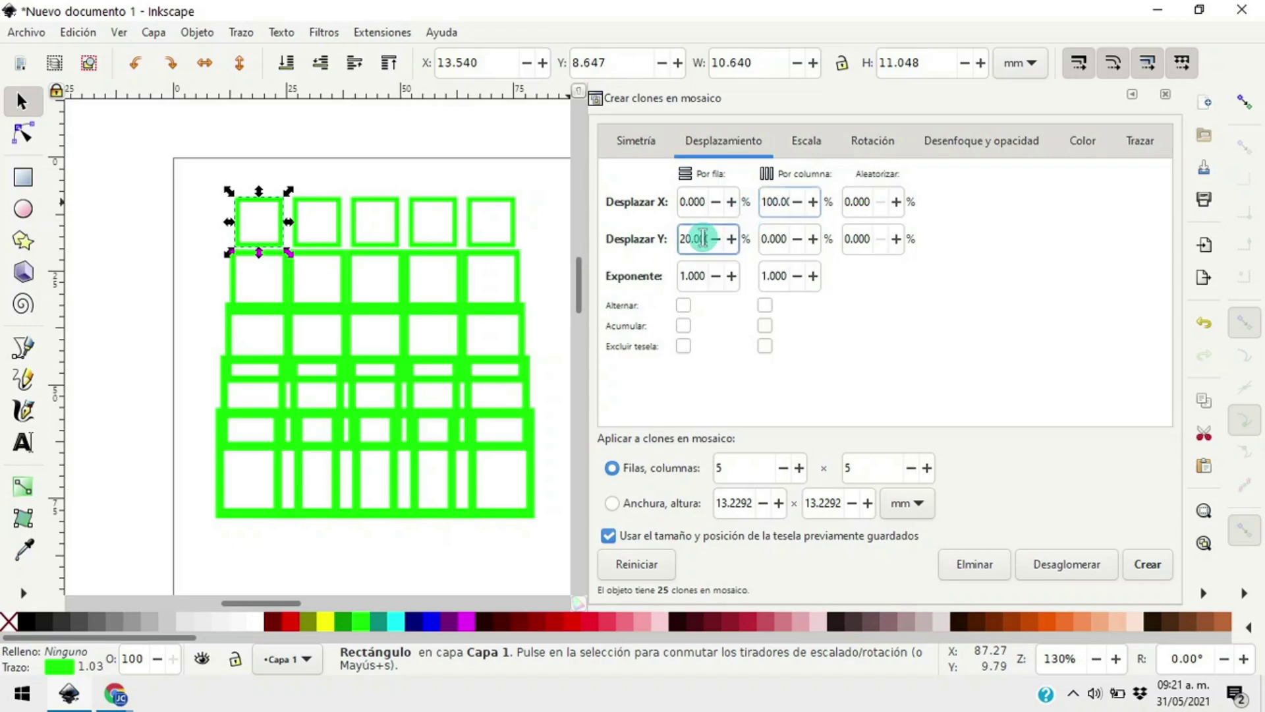
{"action": "type", "text": "1000"}
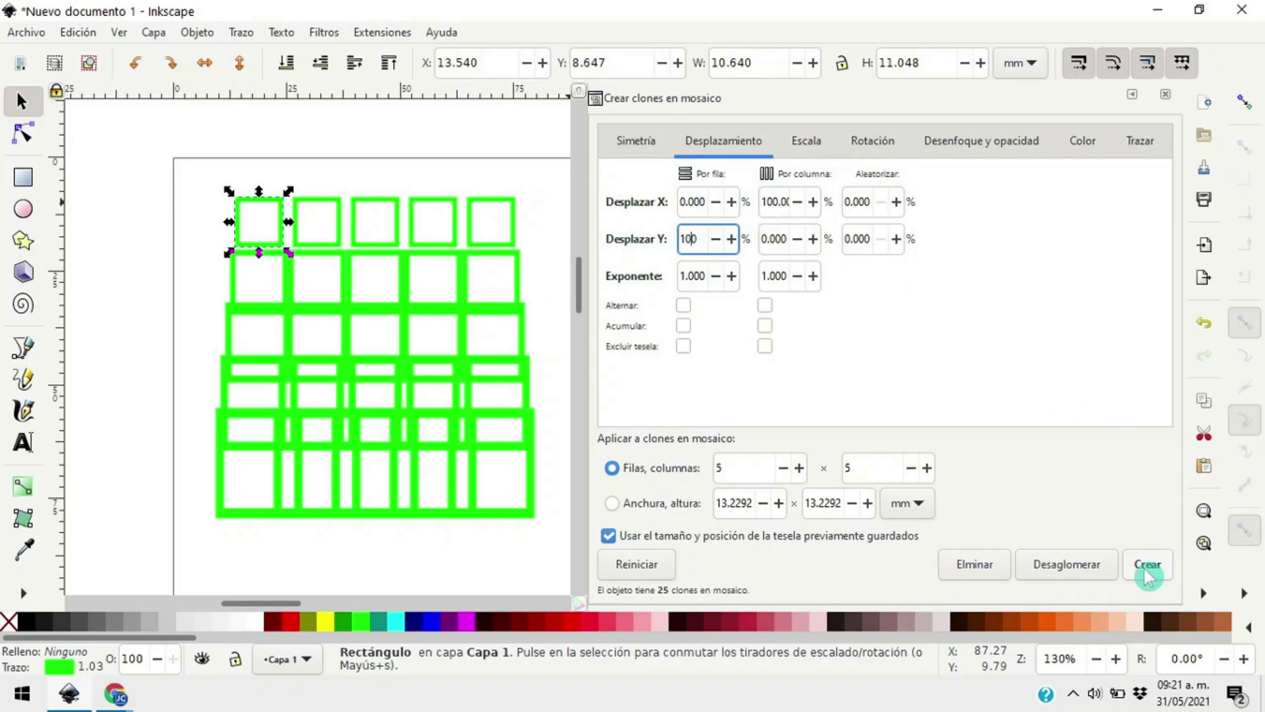
{"action": "left_click", "coordinate": [1147, 567]}
{"action": "scroll", "coordinate": [444, 333], "scroll_direction": "down", "scroll_amount": 6}
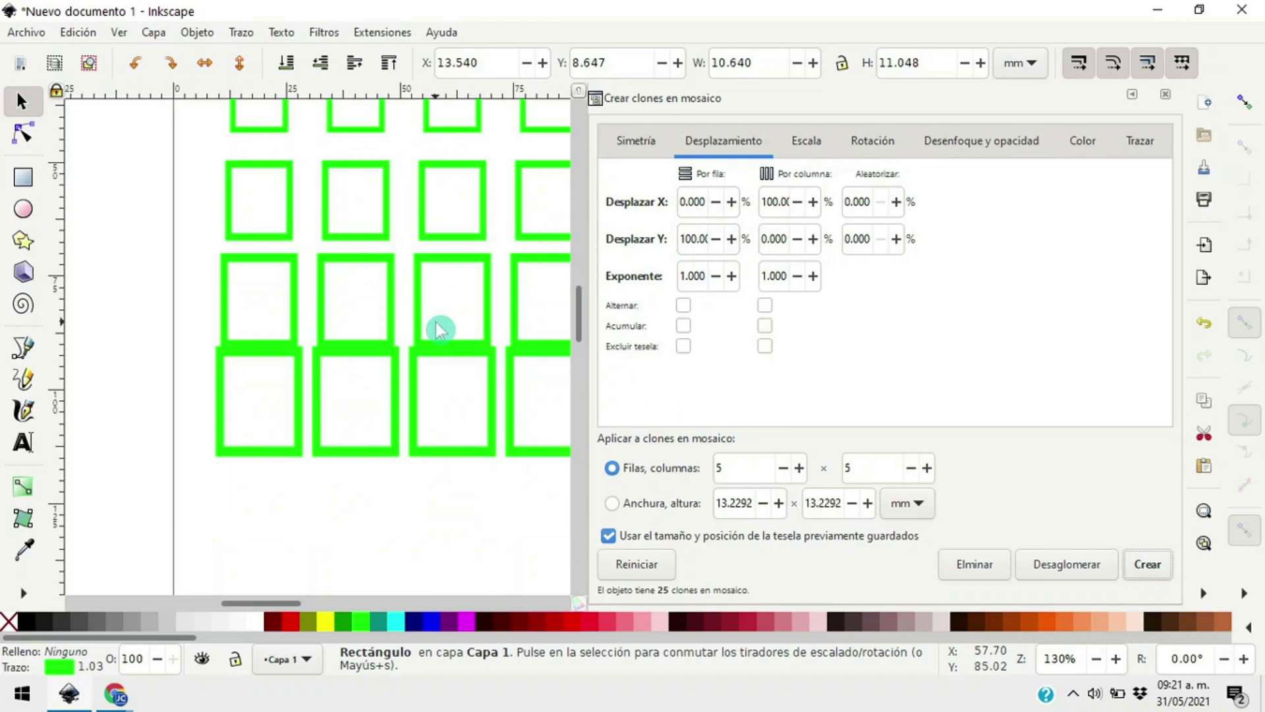
{"action": "left_click_drag", "start_coordinate": [283, 603], "coordinate": [308, 588]}
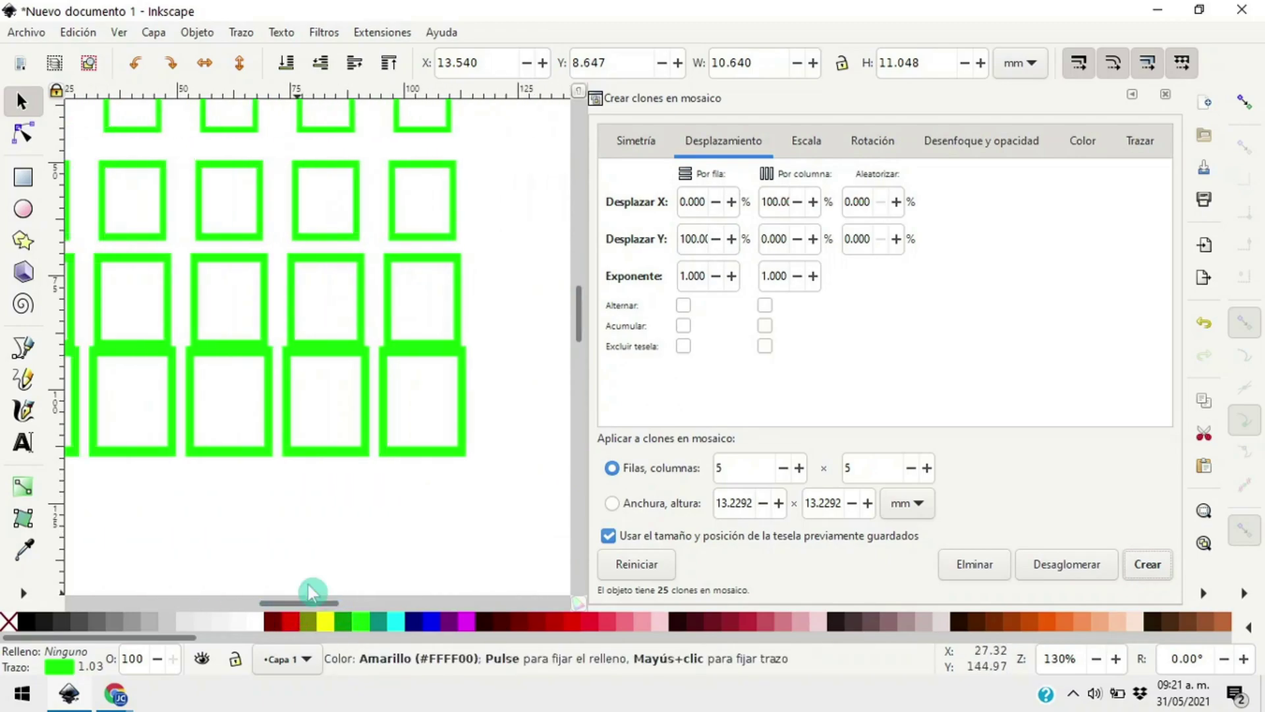
Set the Y shift per row to 120%, recreate the tiled clones and deselect the original square
{"action": "double_click", "coordinate": [698, 239]}
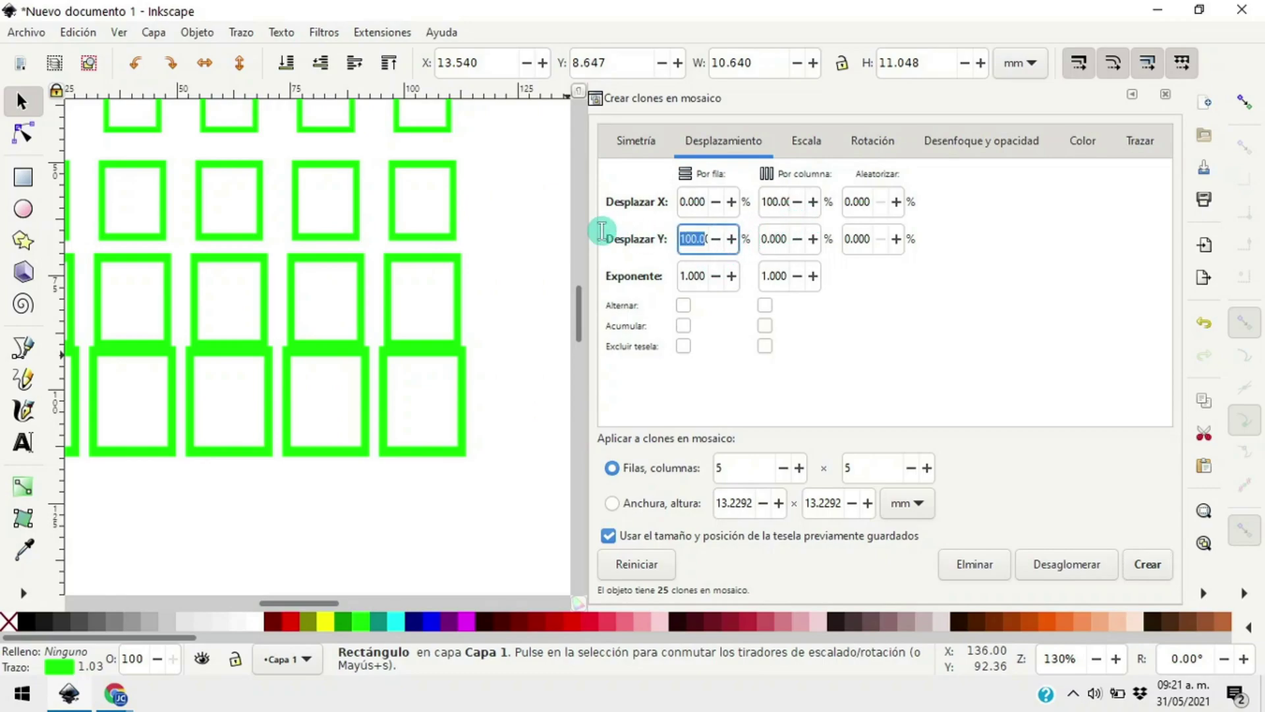
{"action": "type", "text": "1200"}
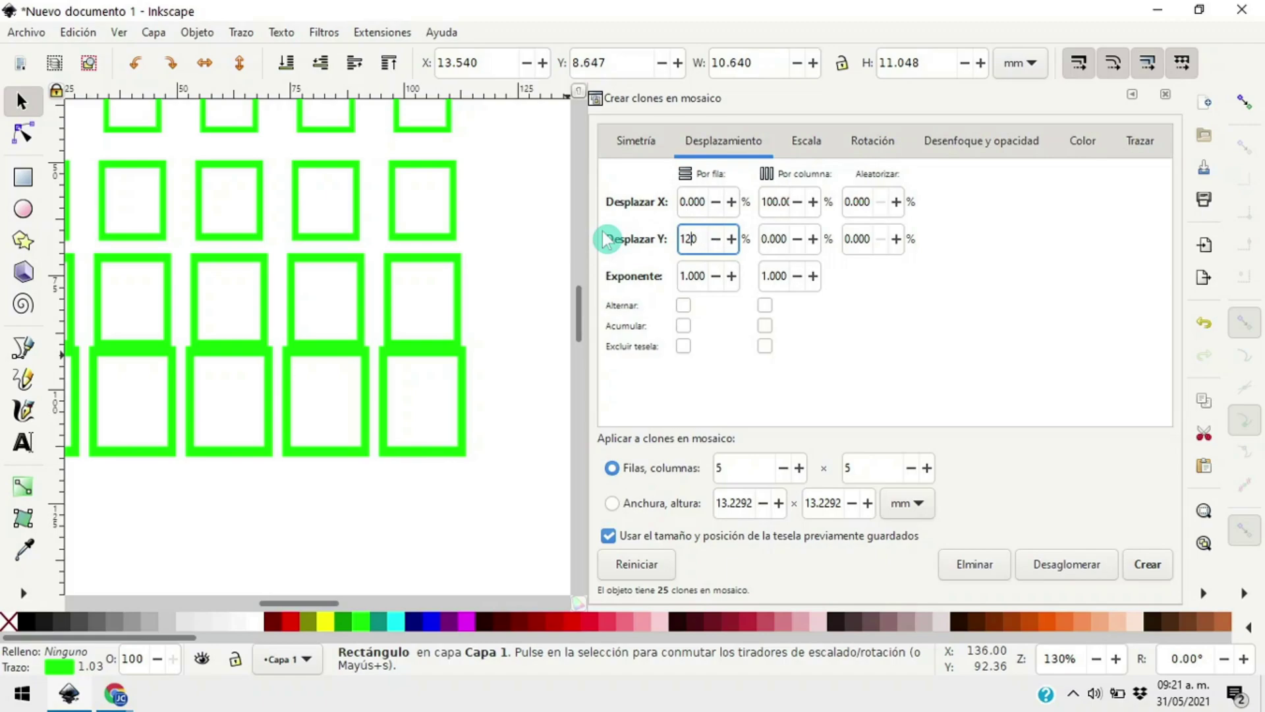
{"action": "left_click", "coordinate": [1147, 564]}
{"action": "scroll", "coordinate": [254, 309], "scroll_direction": "down", "scroll_amount": 1}
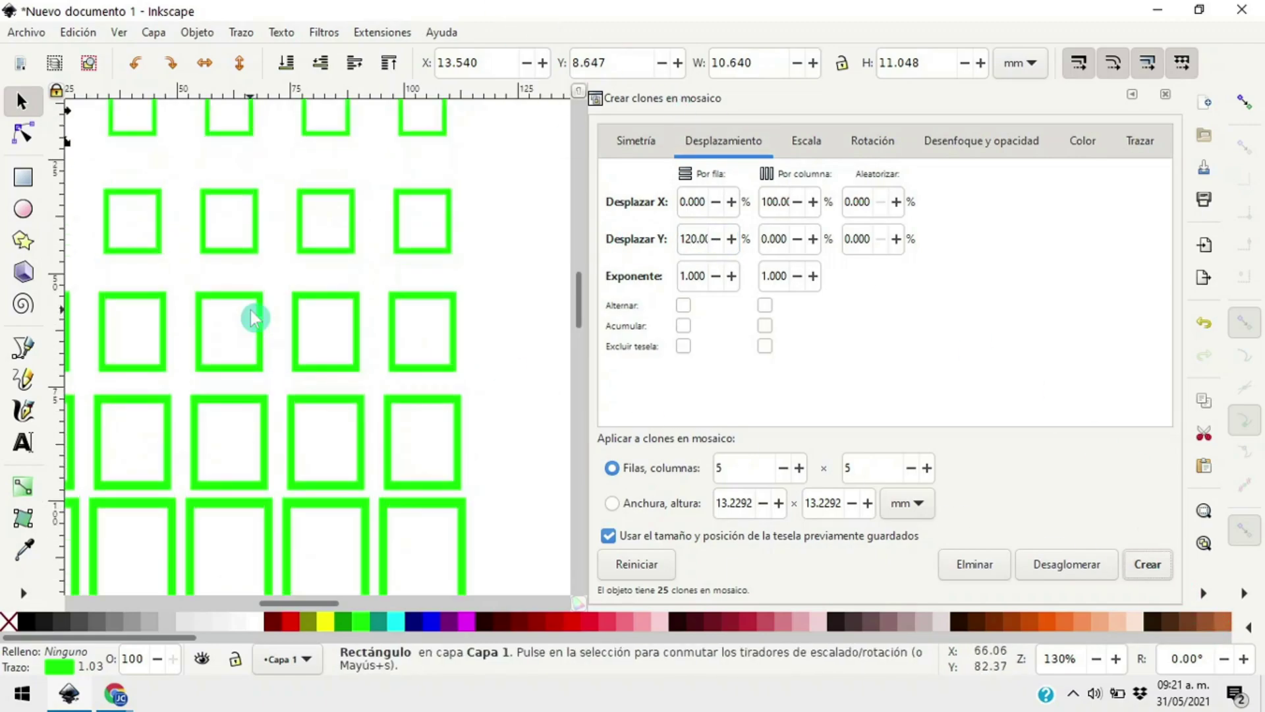
{"action": "scroll", "coordinate": [268, 293], "scroll_direction": "down", "scroll_amount": 3}
{"action": "scroll", "coordinate": [268, 293], "scroll_direction": "up", "scroll_amount": 2}
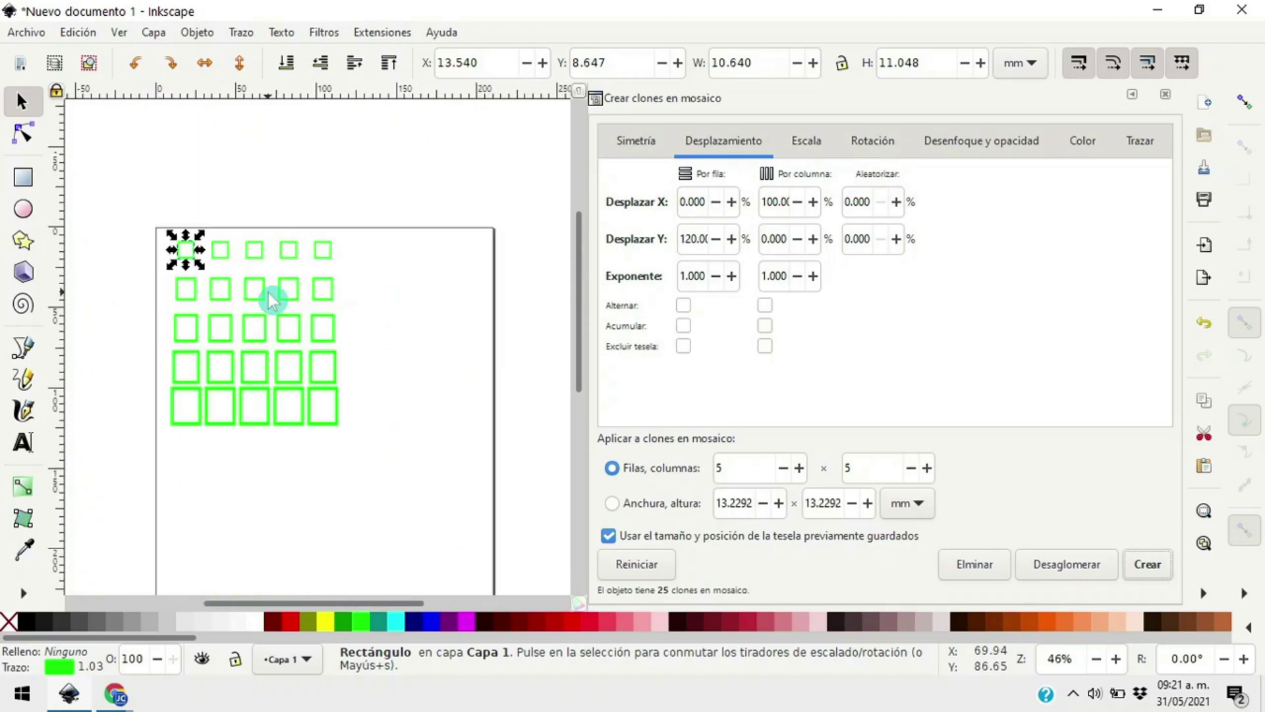
{"action": "left_click", "coordinate": [420, 270]}
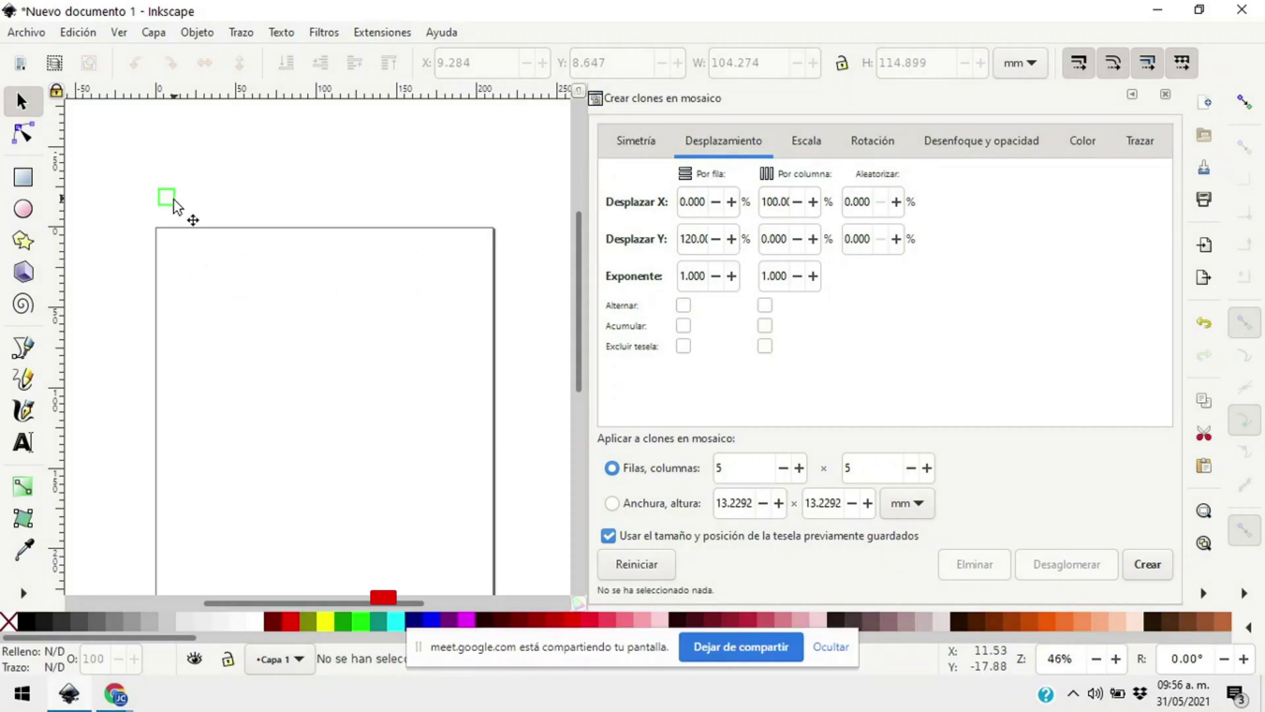
Move the green outlined square inside the page near its upper-left corner and reset the tiled clone settings
{"action": "left_click_drag", "start_coordinate": [169, 204], "coordinate": [203, 282]}
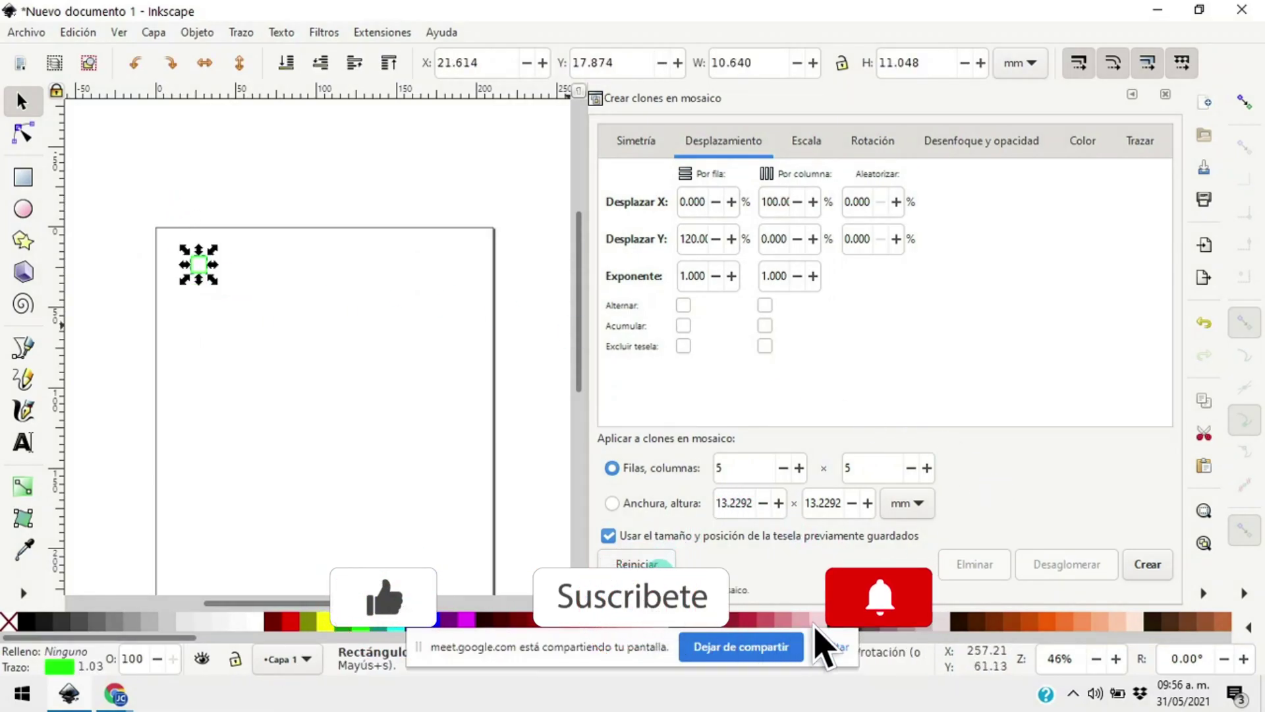
{"action": "left_click", "coordinate": [657, 564]}
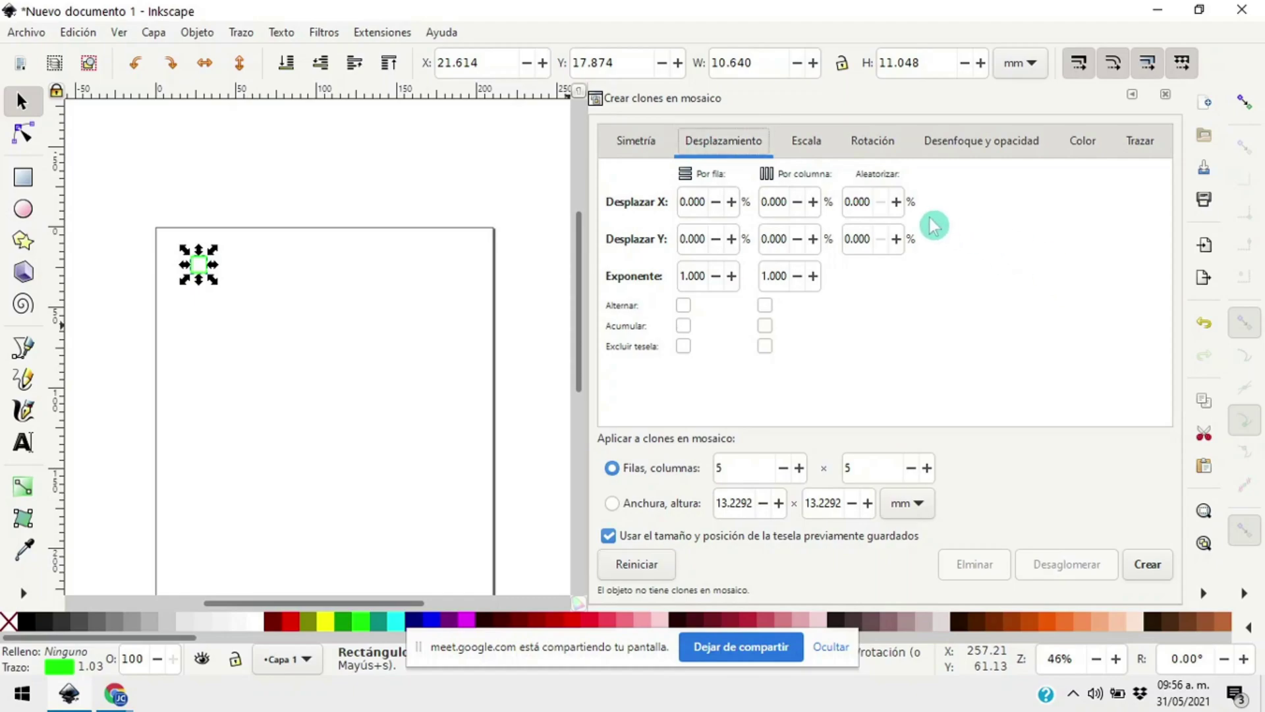
Set the random X and Y shift to 50% each and create a 5 by 5 grid of clones from the outlined square
{"action": "left_click_drag", "start_coordinate": [867, 202], "coordinate": [822, 203]}
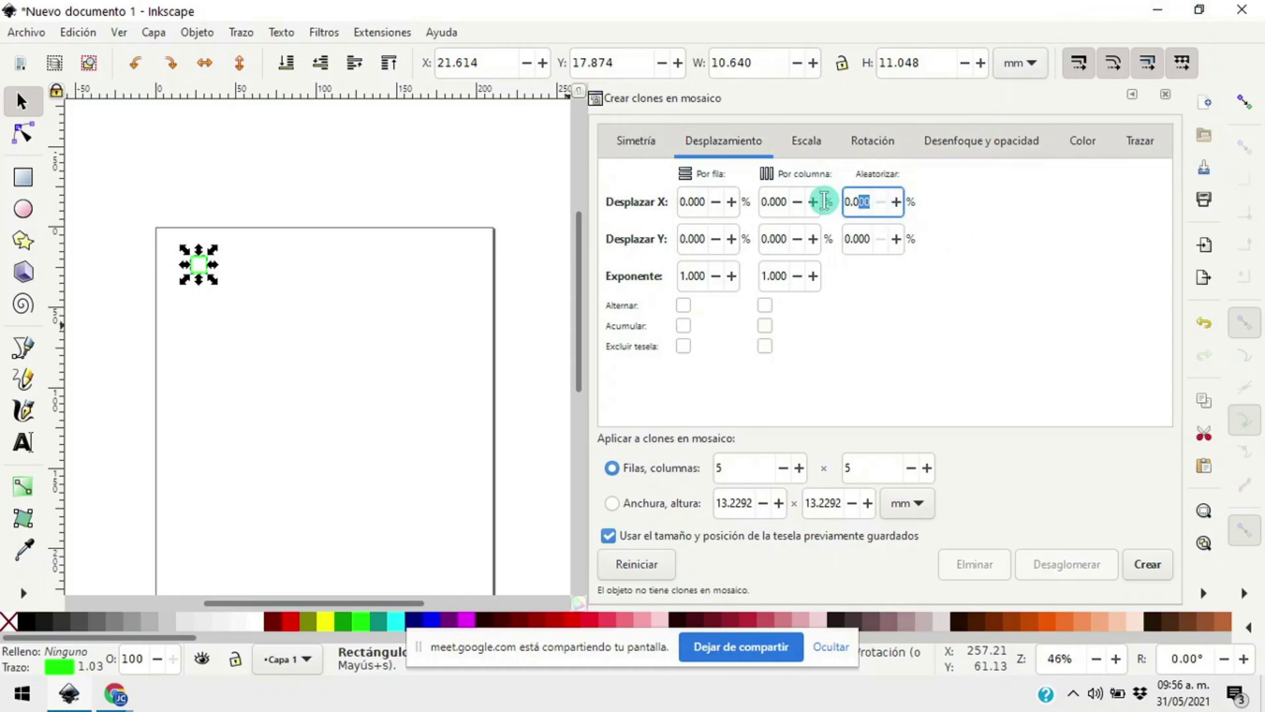
{"action": "type", "text": "50"}
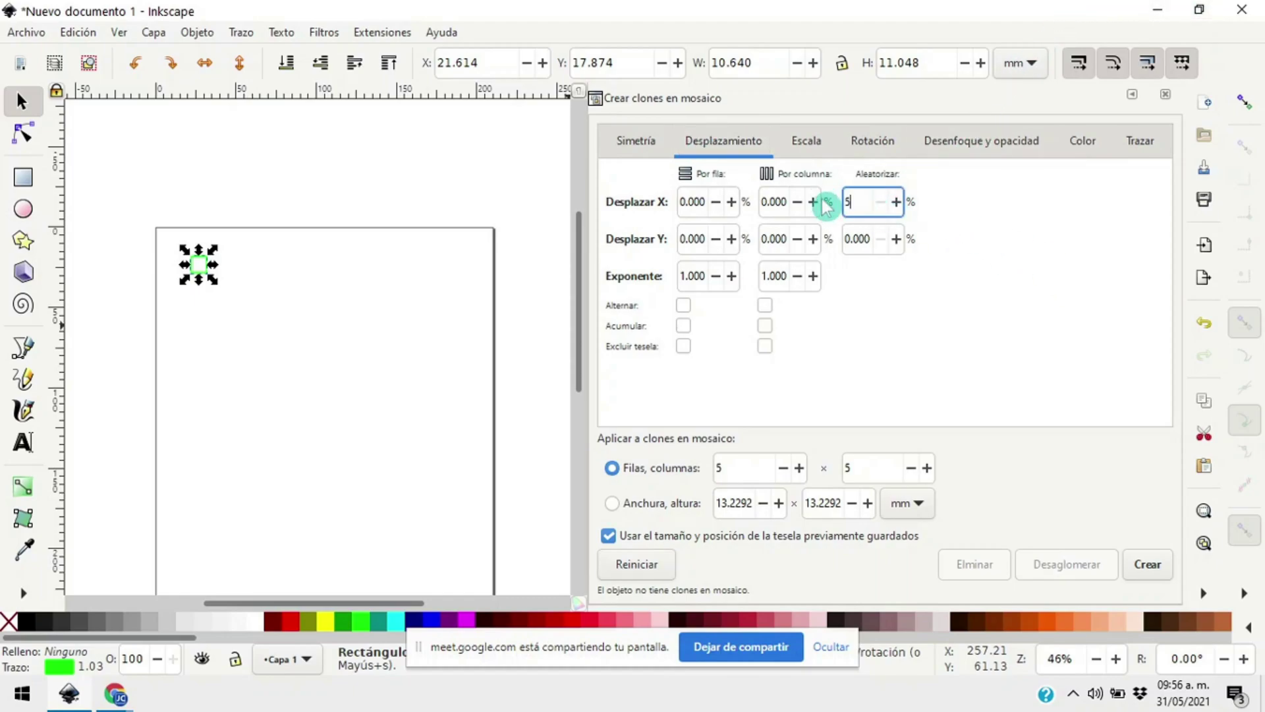
{"action": "left_click", "coordinate": [878, 241]}
{"action": "type", "text": "50"}
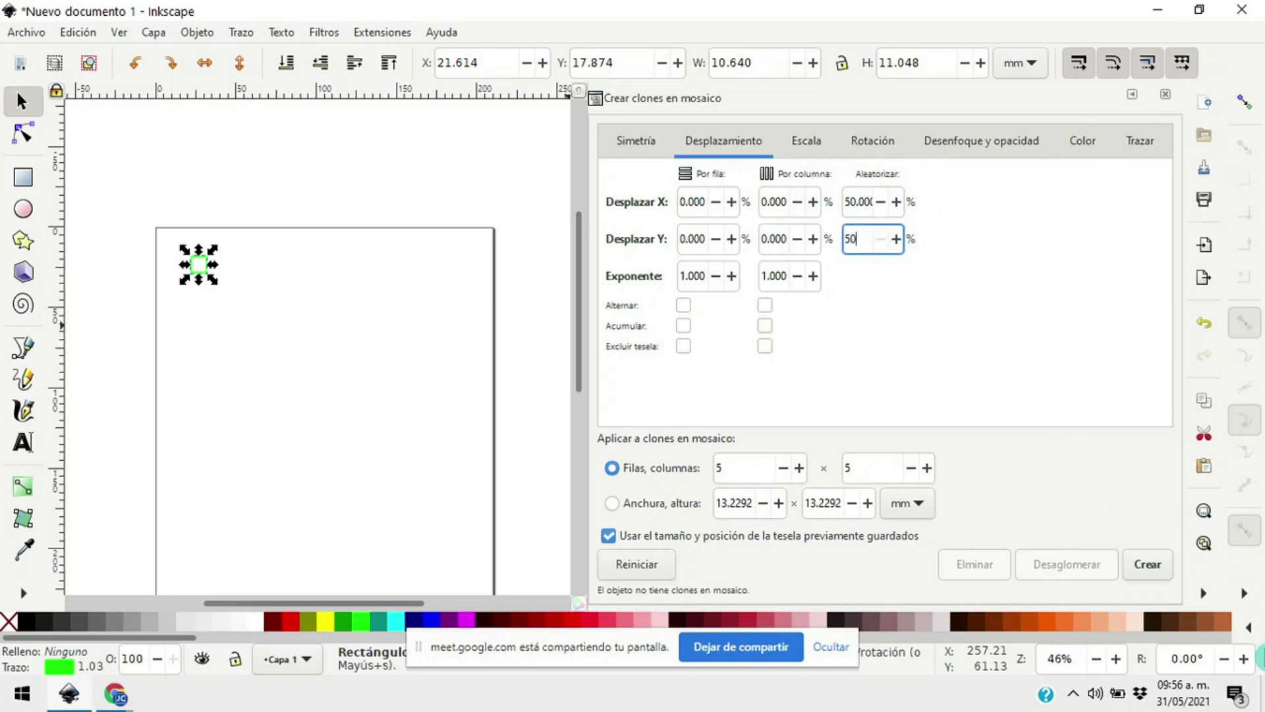
{"action": "left_click", "coordinate": [1171, 571]}
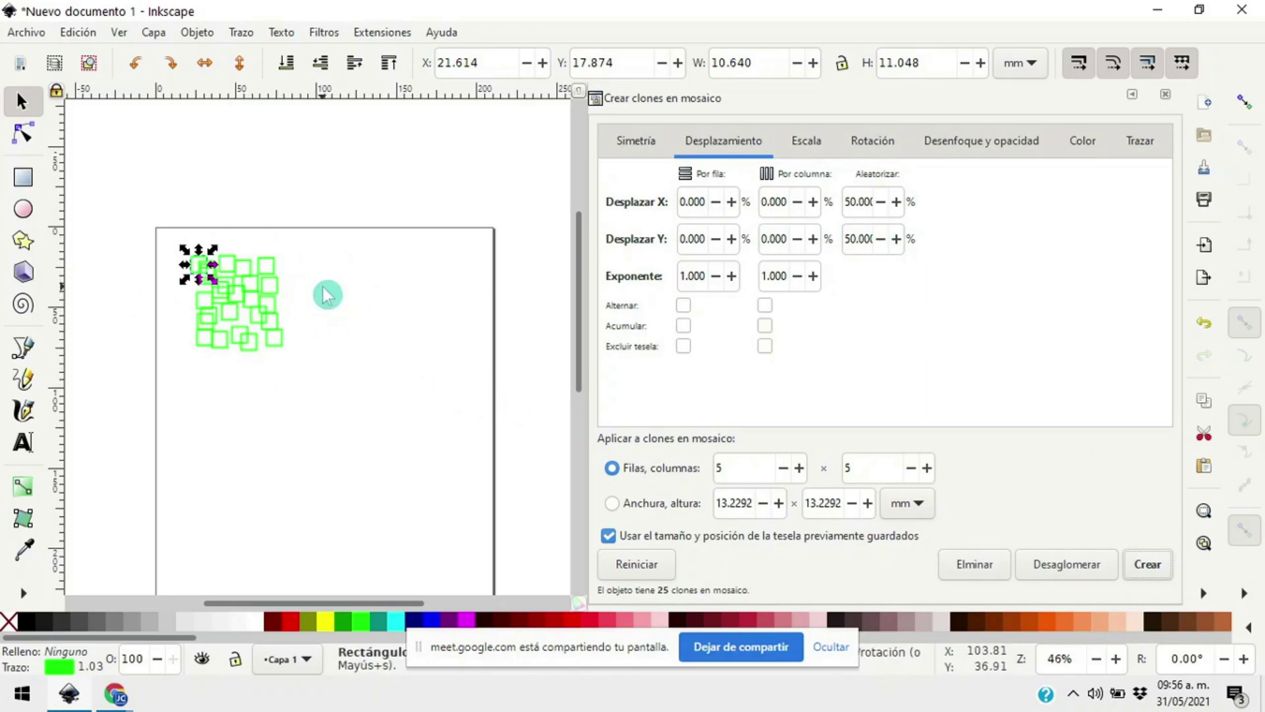
{"action": "scroll", "coordinate": [310, 340], "scroll_direction": "up", "scroll_amount": 4}
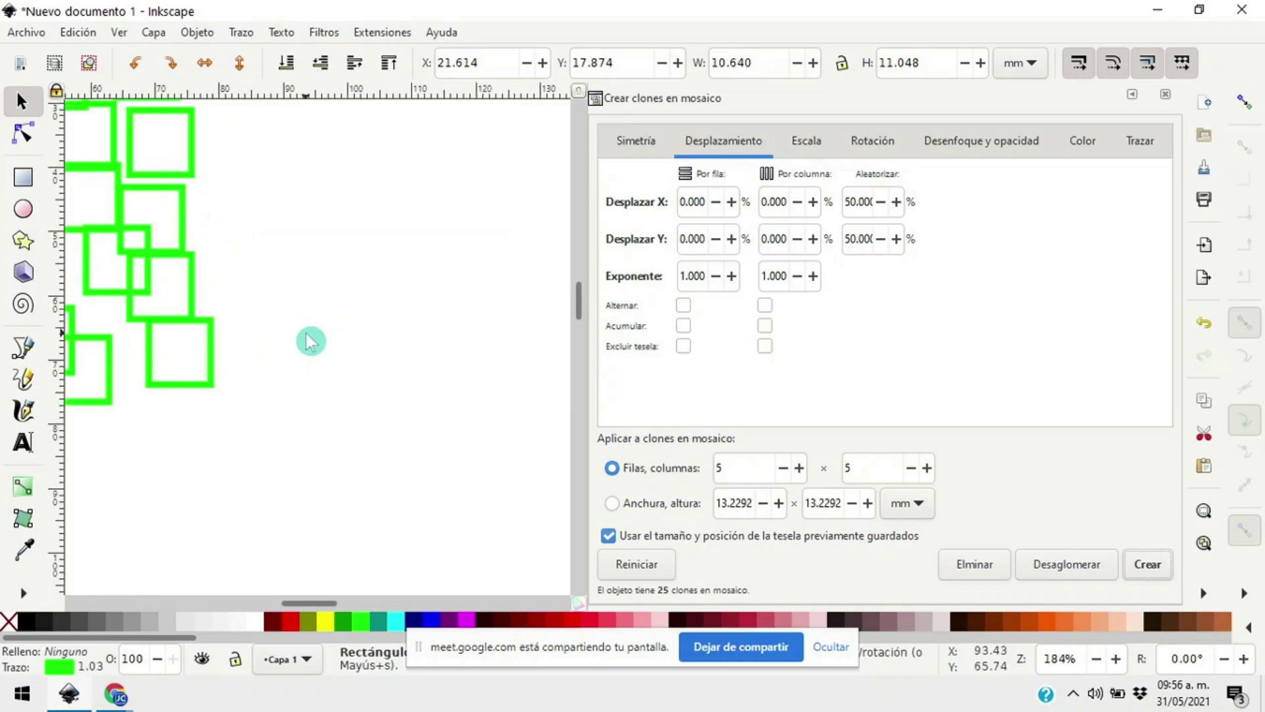
{"action": "mouse_move", "coordinate": [337, 603]}
{"action": "left_mouse_down"}
{"action": "mouse_move", "coordinate": [283, 608]}
{"action": "mouse_move", "coordinate": [303, 606]}
{"action": "left_mouse_up"}
{"action": "scroll", "coordinate": [361, 470], "scroll_direction": "up", "scroll_amount": 4}
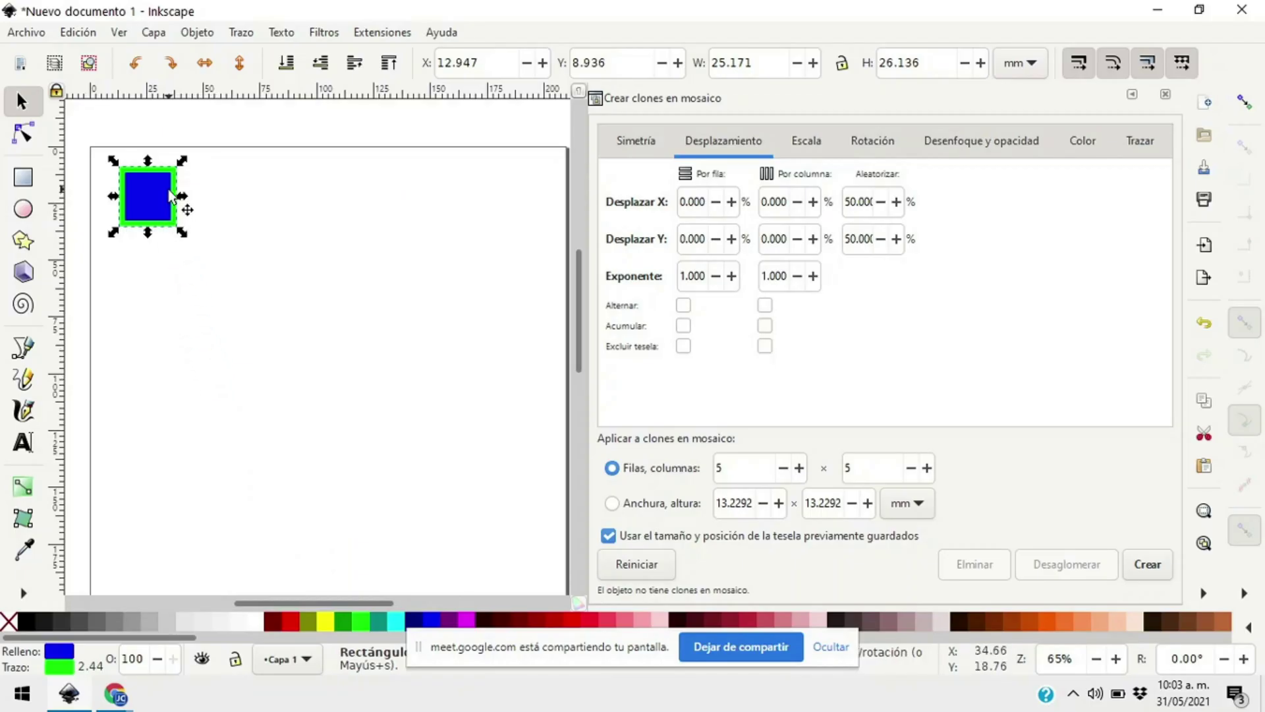
Reset the clone settings for the blue square, set the blur per row to 1.7% and create 5 rows by 5 columns of clones
{"action": "left_click", "coordinate": [981, 140]}
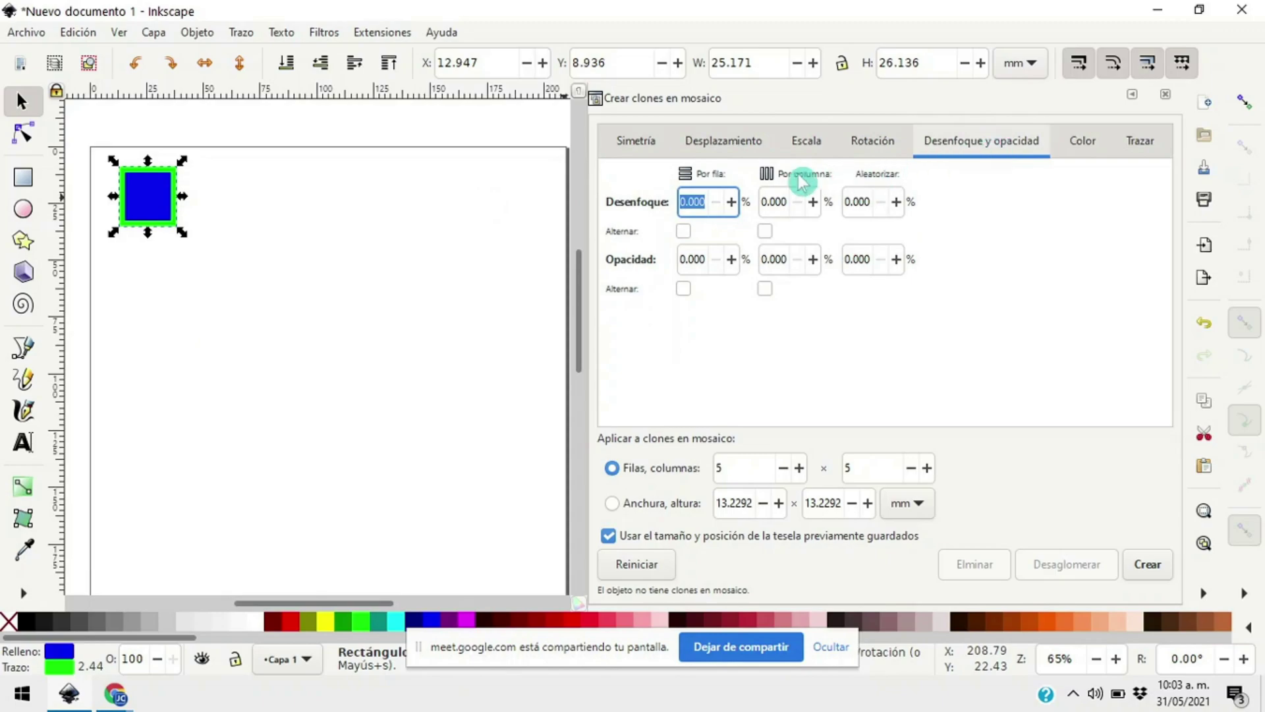
{"action": "left_click", "coordinate": [657, 574]}
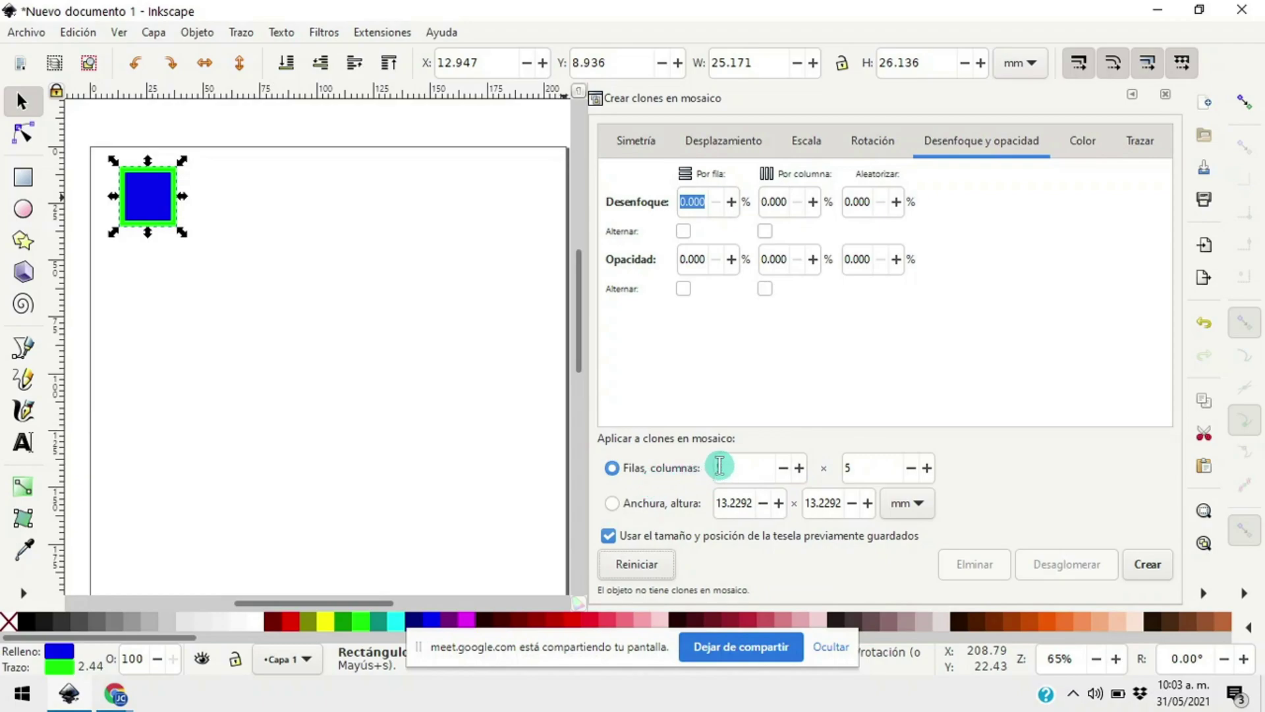
{"action": "left_click", "coordinate": [732, 202]}
{"action": "left_click", "coordinate": [731, 202]}
{"action": "left_click", "coordinate": [731, 203]}
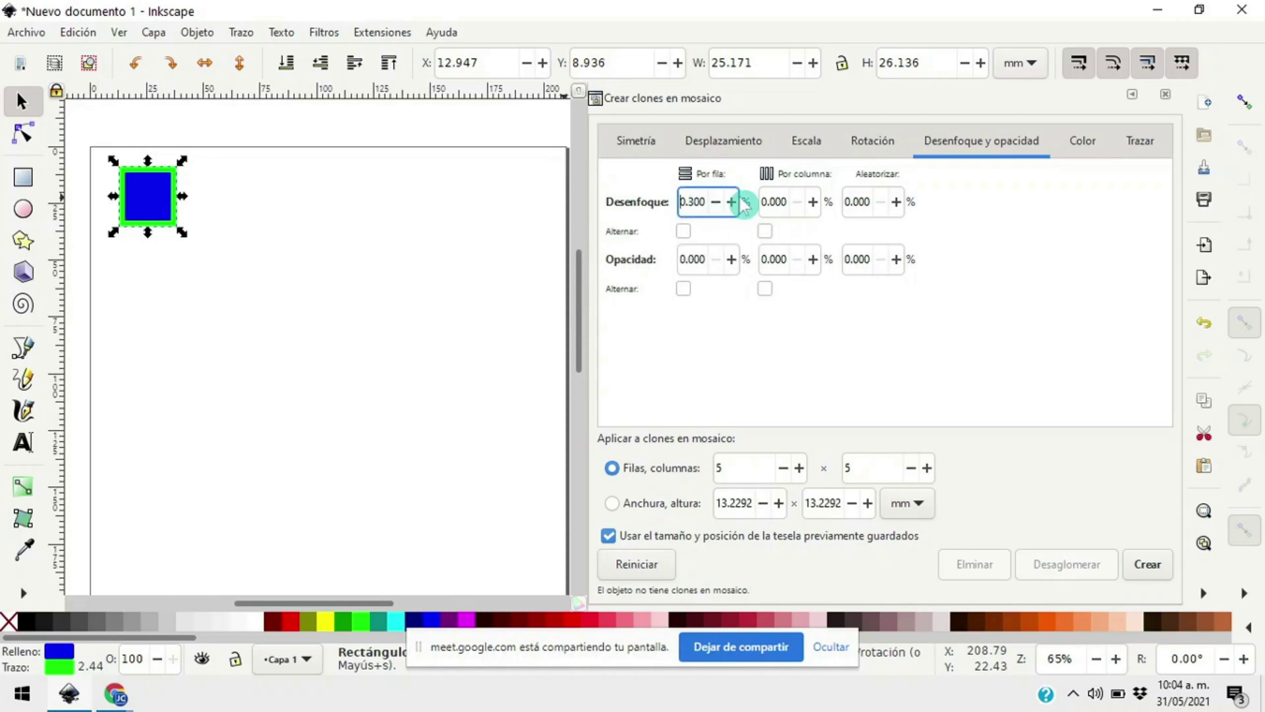
{"action": "left_click", "coordinate": [732, 202]}
{"action": "left_click", "coordinate": [733, 202]}
{"action": "left_click", "coordinate": [733, 201]}
{"action": "left_click", "coordinate": [732, 202]}
{"action": "left_click", "coordinate": [733, 201]}
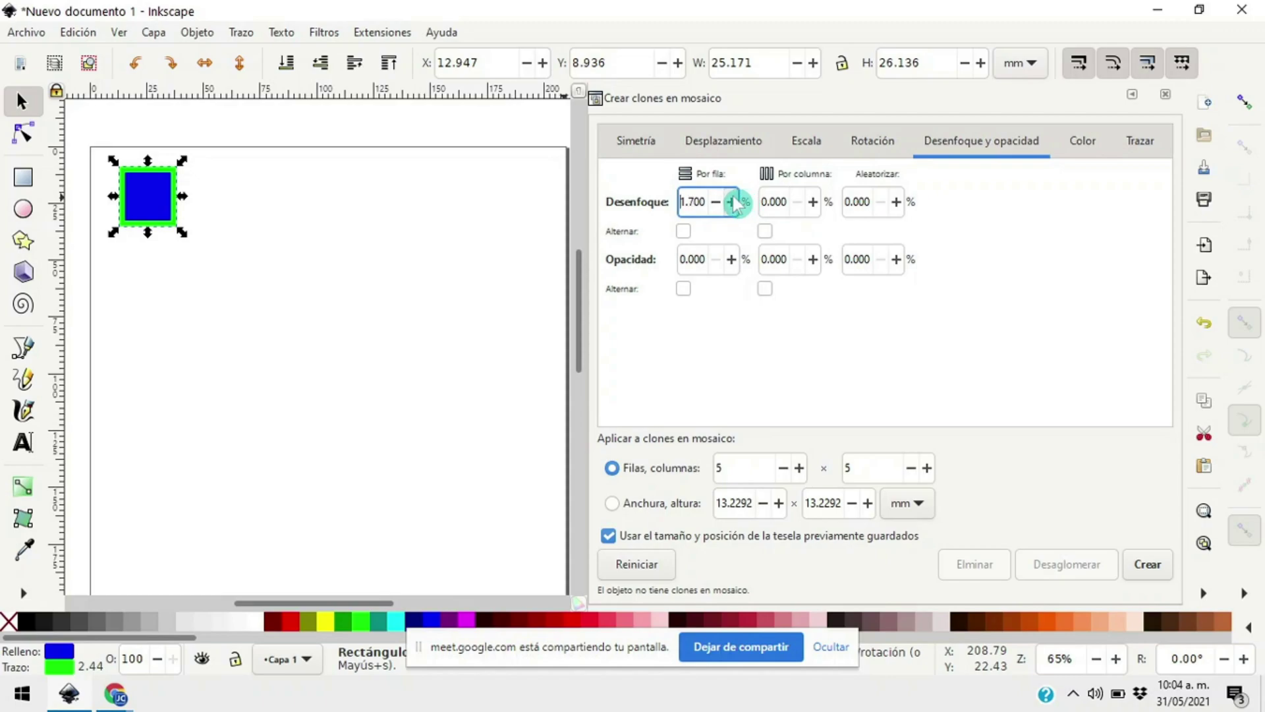
{"action": "left_click", "coordinate": [1151, 567]}
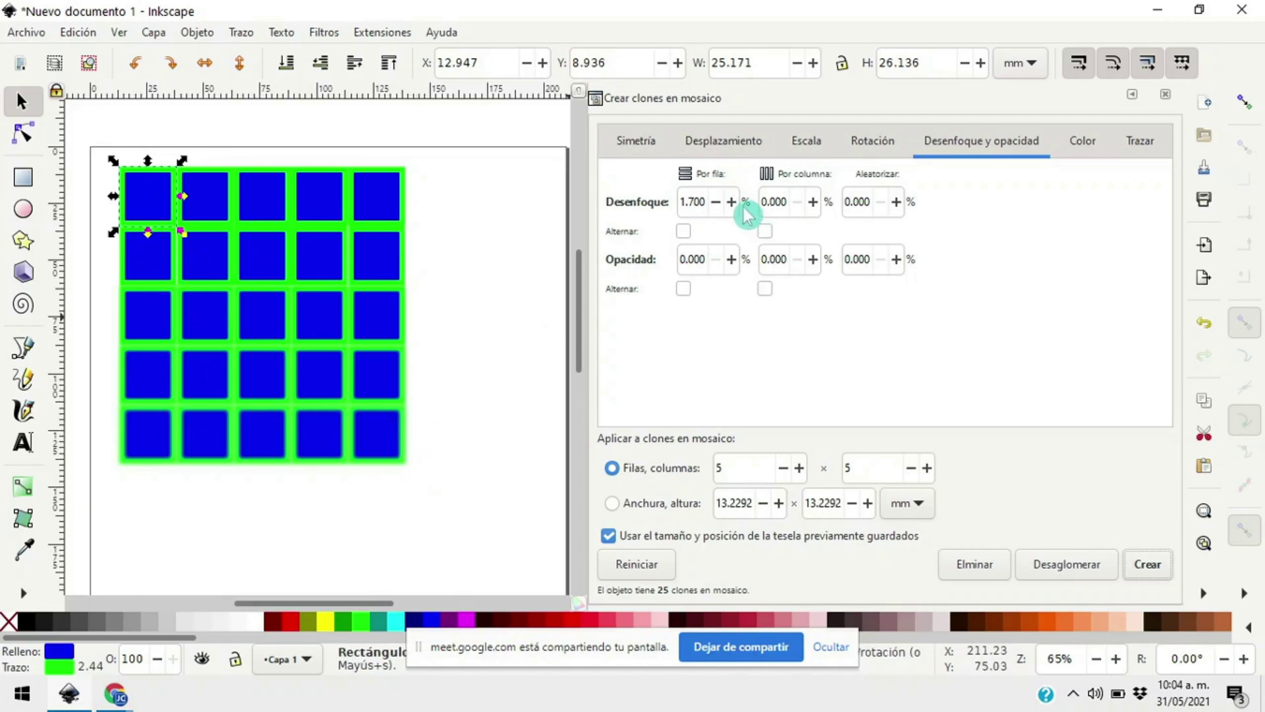
Set the tiled clones' opacity change per row to 1% and recreate the 5 by 5 grid
{"action": "double_click", "coordinate": [732, 258]}
{"action": "double_click", "coordinate": [736, 263]}
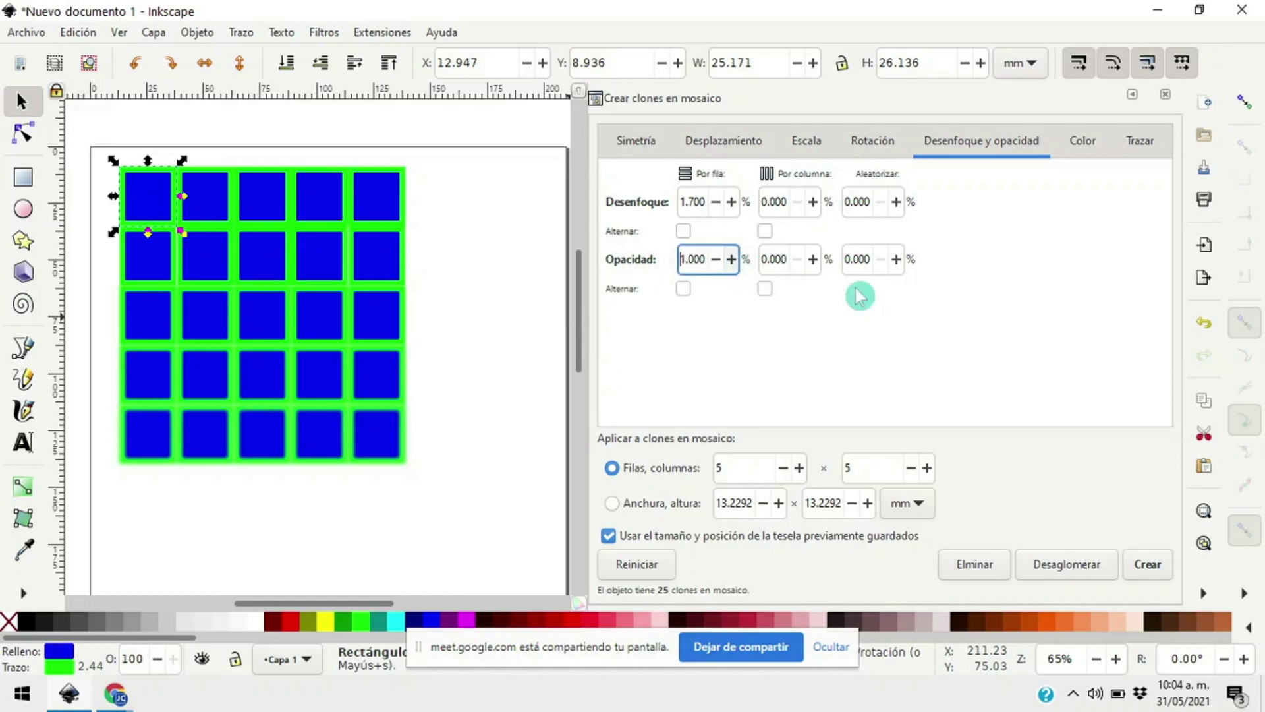
{"action": "left_click", "coordinate": [1152, 571]}
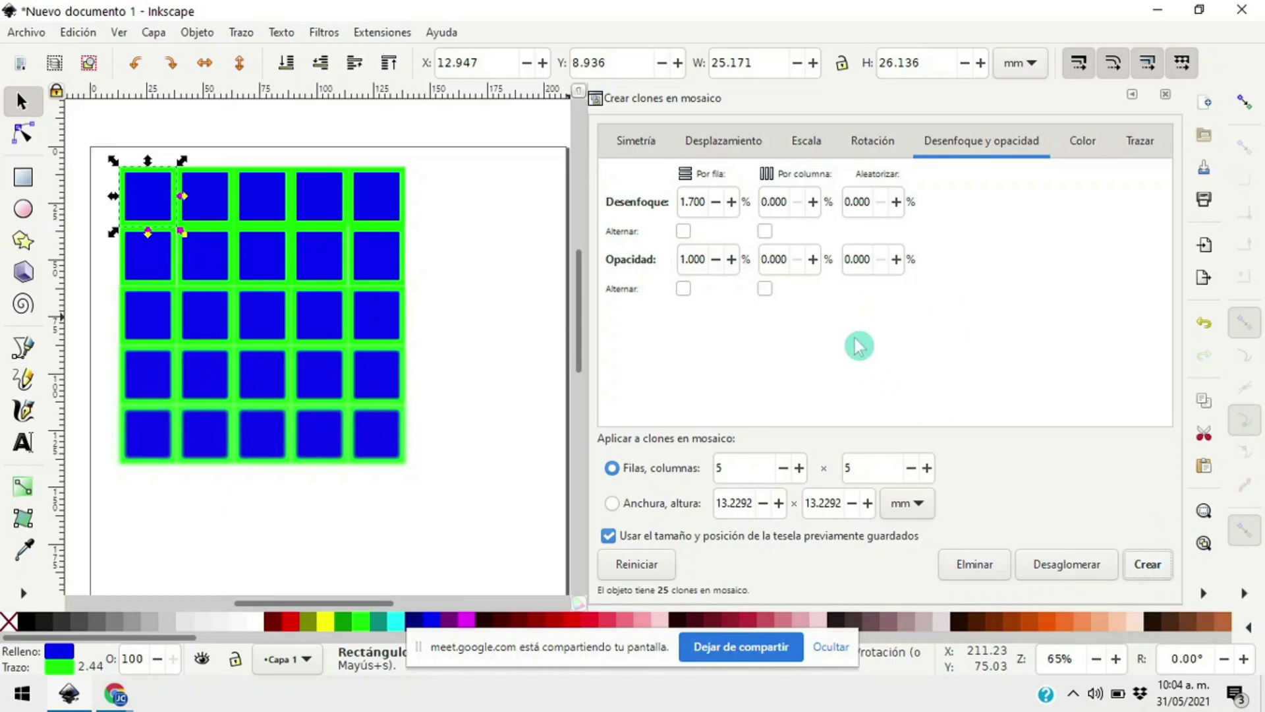
Set the opacity change per row to 25% and recreate the tiled clones
{"action": "left_click_drag", "start_coordinate": [709, 259], "coordinate": [638, 259]}
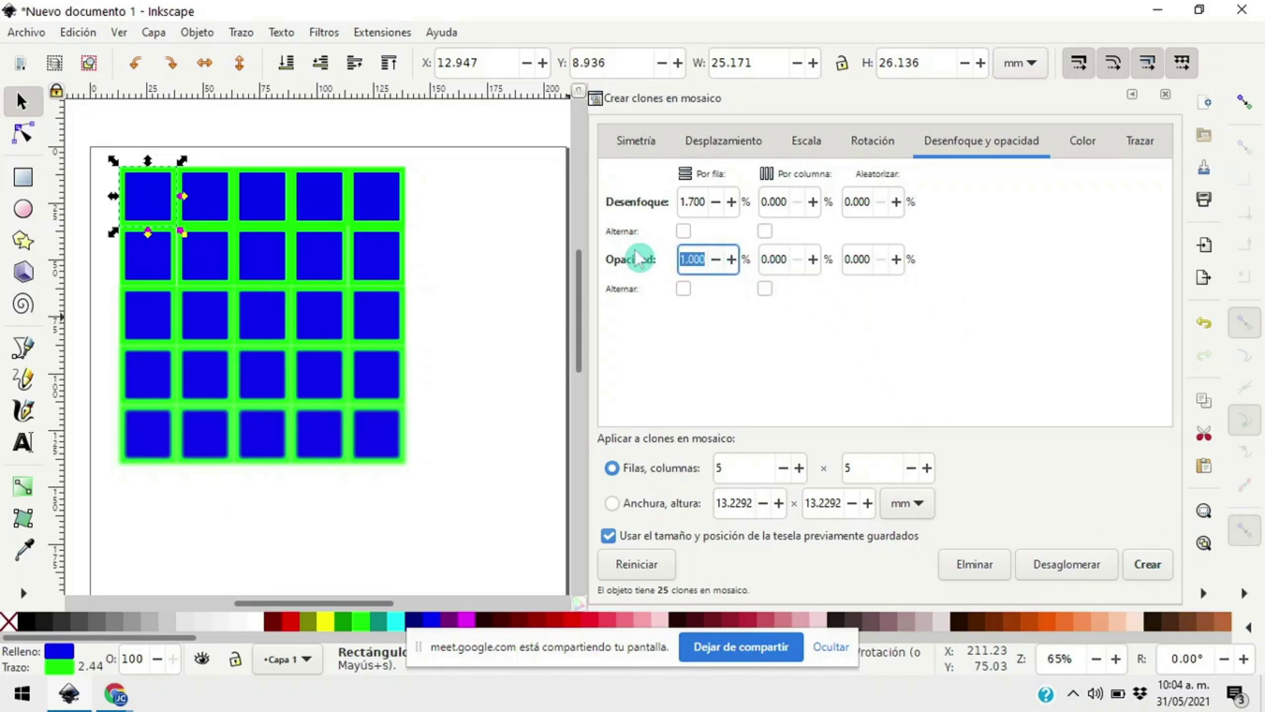
{"action": "type", "text": "25"}
{"action": "left_click", "coordinate": [1149, 573]}
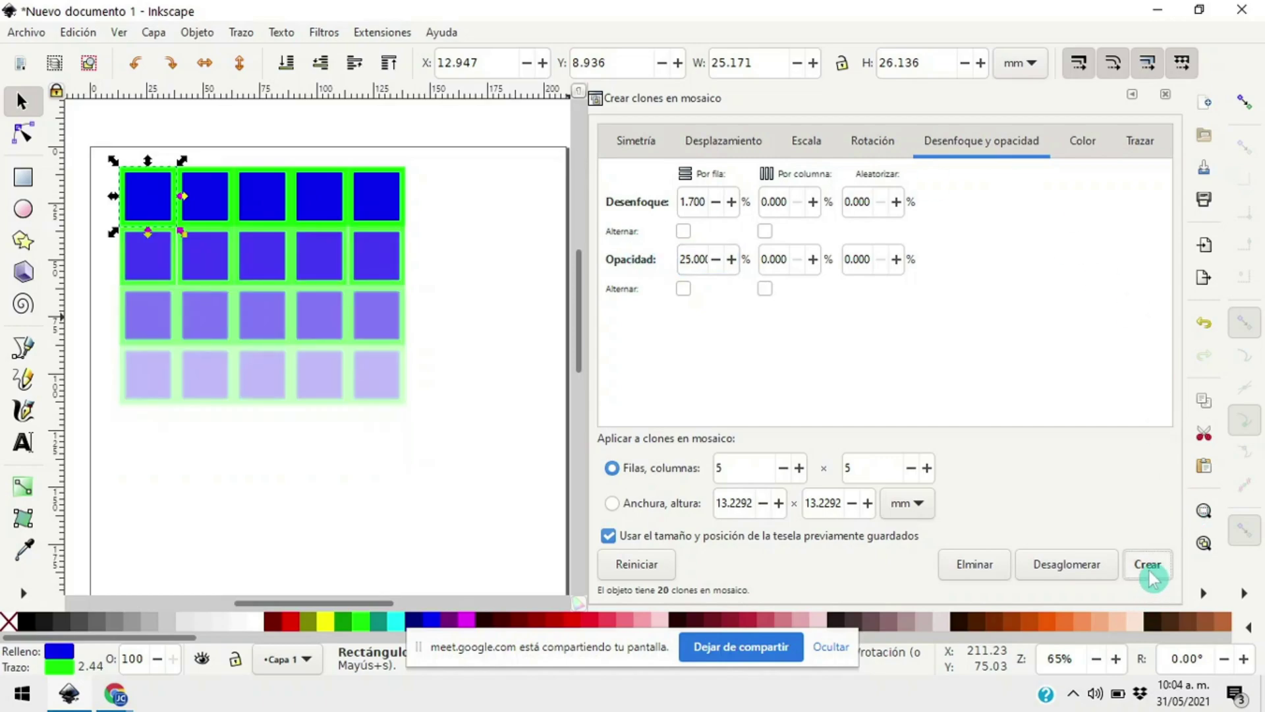
Set the opacity change per row to 15% and recreate the tiled clones
{"action": "left_click_drag", "start_coordinate": [692, 260], "coordinate": [682, 267]}
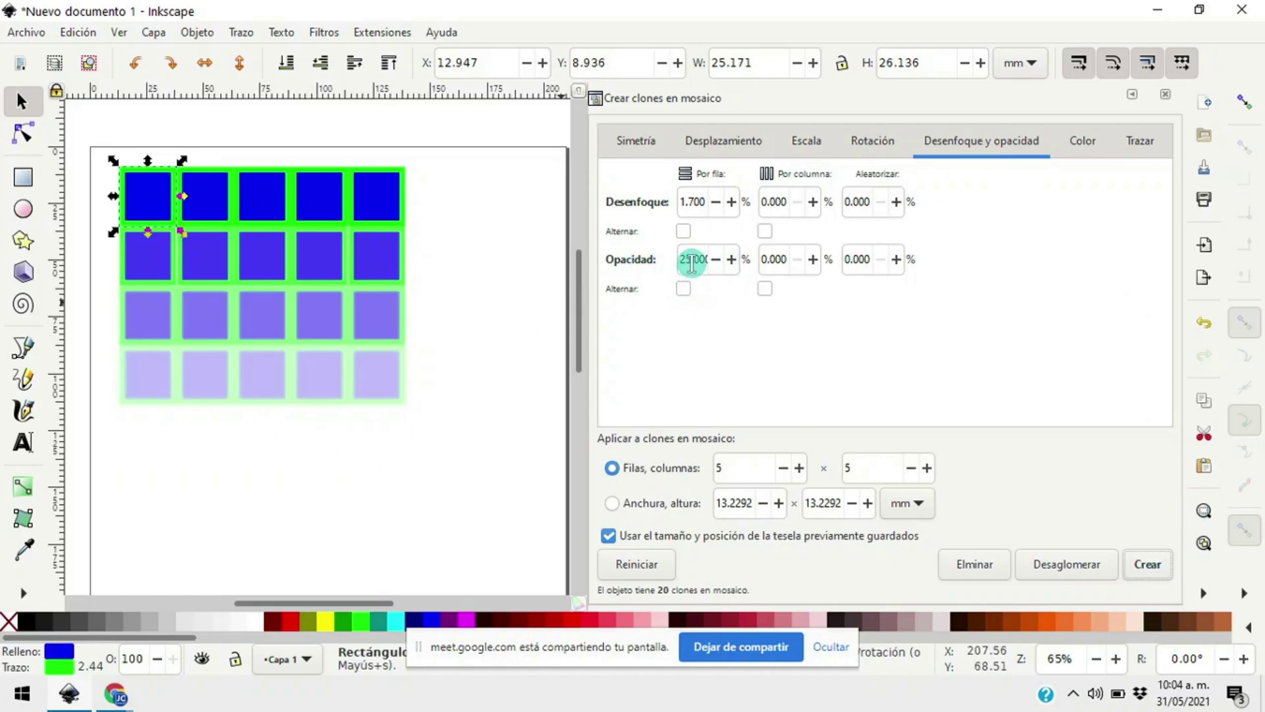
{"action": "type", "text": "15"}
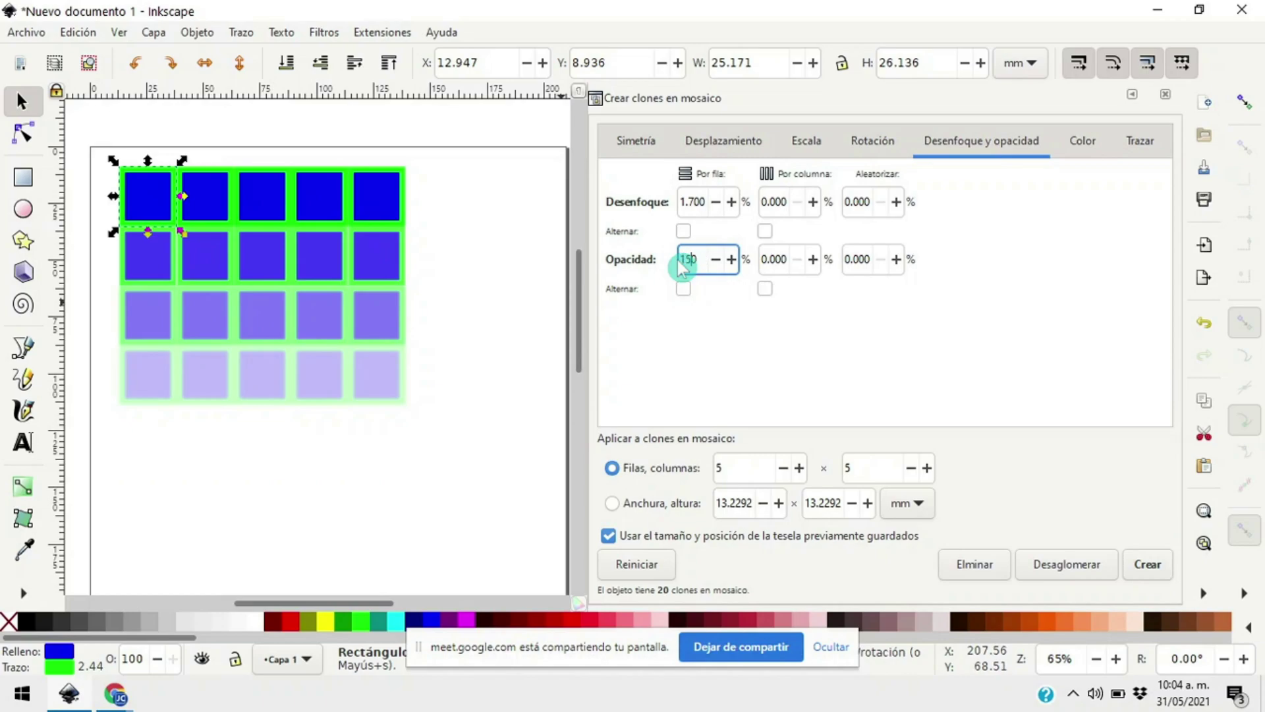
{"action": "left_click", "coordinate": [1150, 565]}
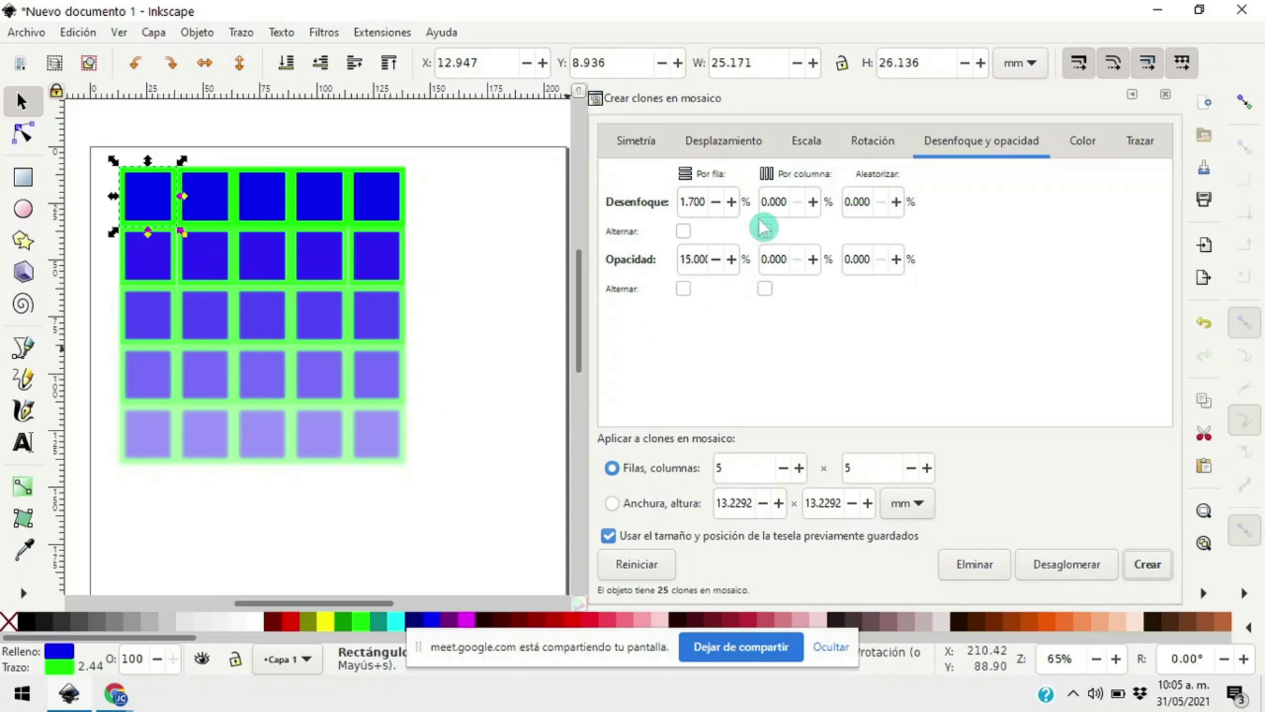
Set the blur per row to 0% and recreate the tiled clones with only the opacity fade
{"action": "double_click", "coordinate": [701, 201]}
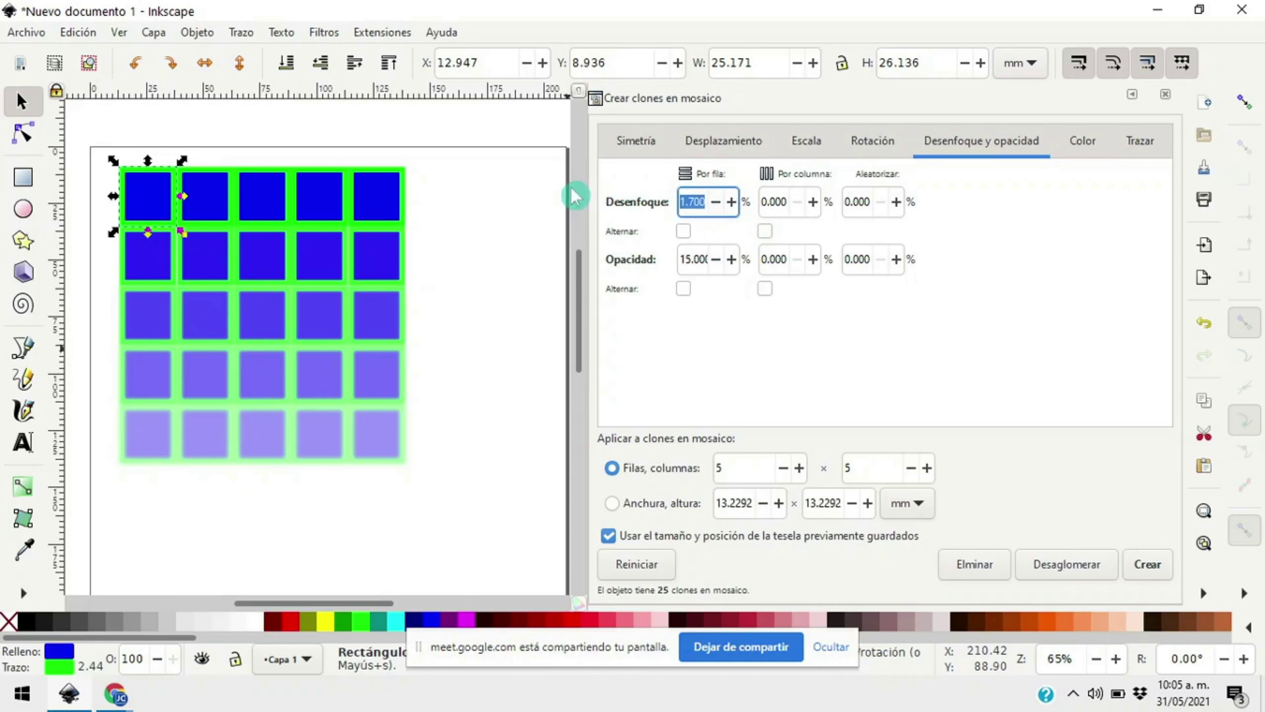
{"action": "type", "text": "0"}
{"action": "left_click", "coordinate": [1148, 565]}
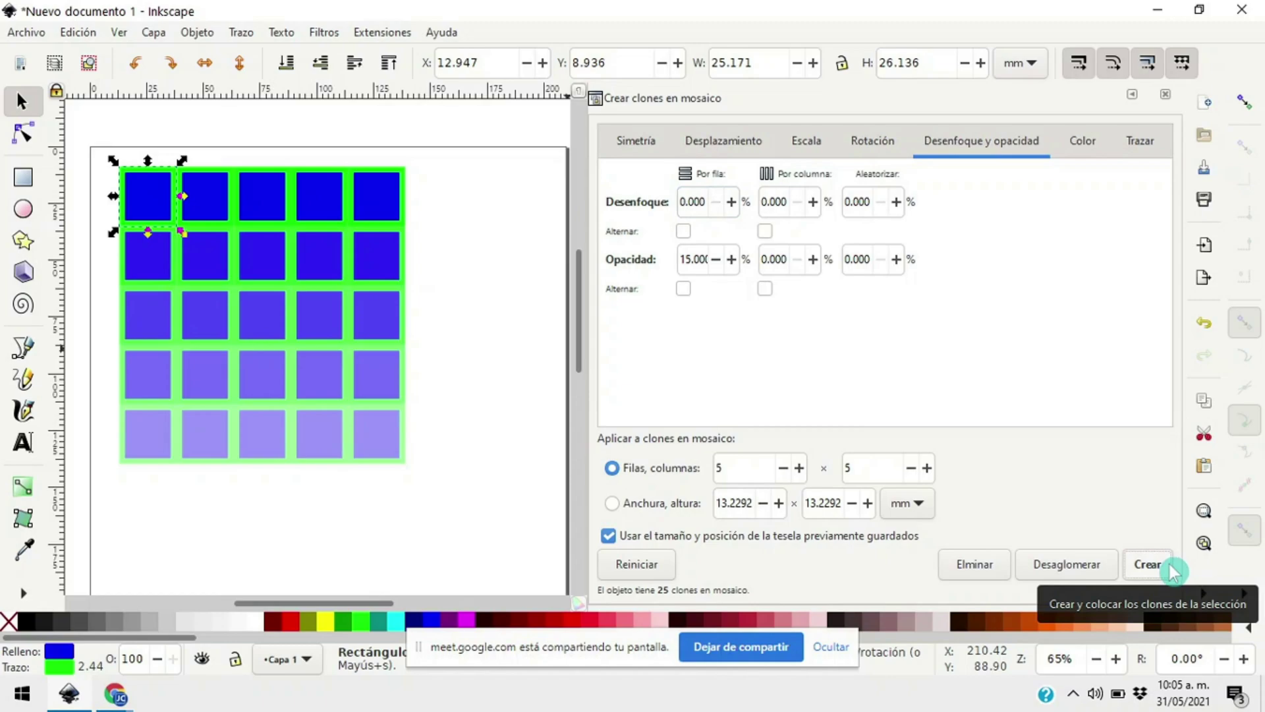
Set the opacity per row to 0% and recreate the tiled clones with a blur per row of 1.2%, and again with 2.3%
{"action": "left_click", "coordinate": [714, 265]}
{"action": "double_click", "coordinate": [706, 260]}
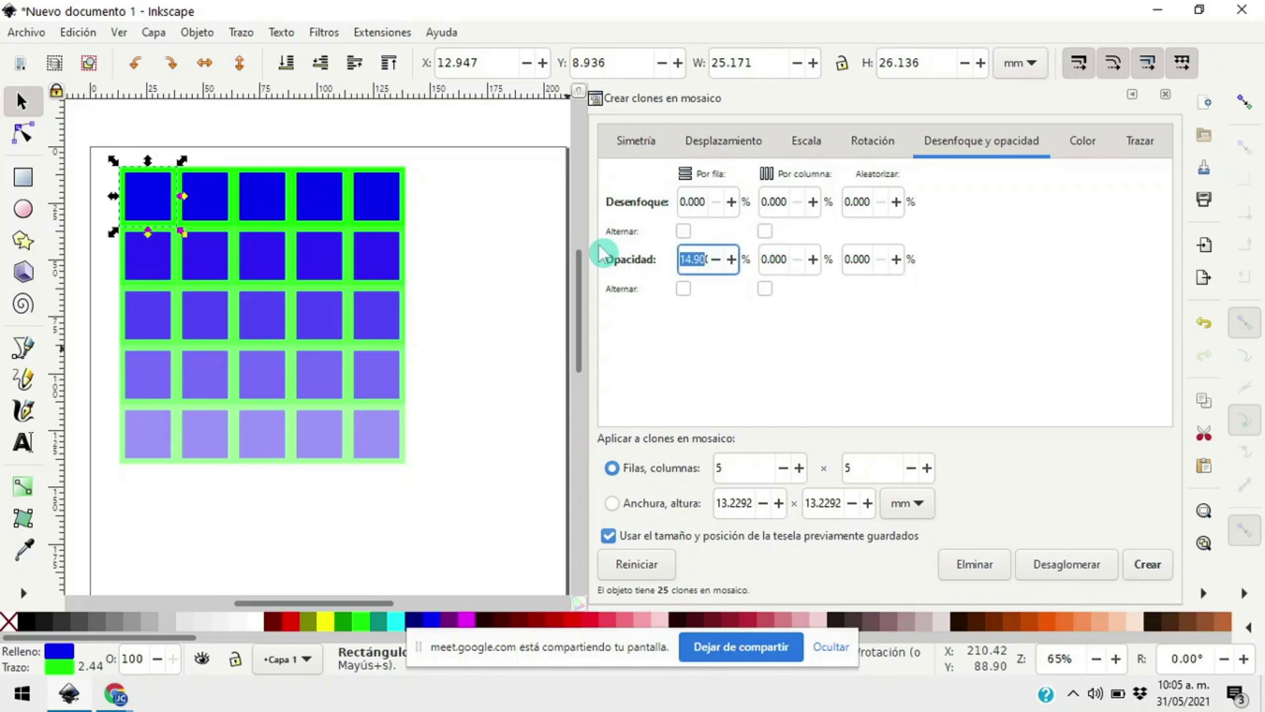
{"action": "type", "text": "00"}
{"action": "double_click", "coordinate": [693, 202]}
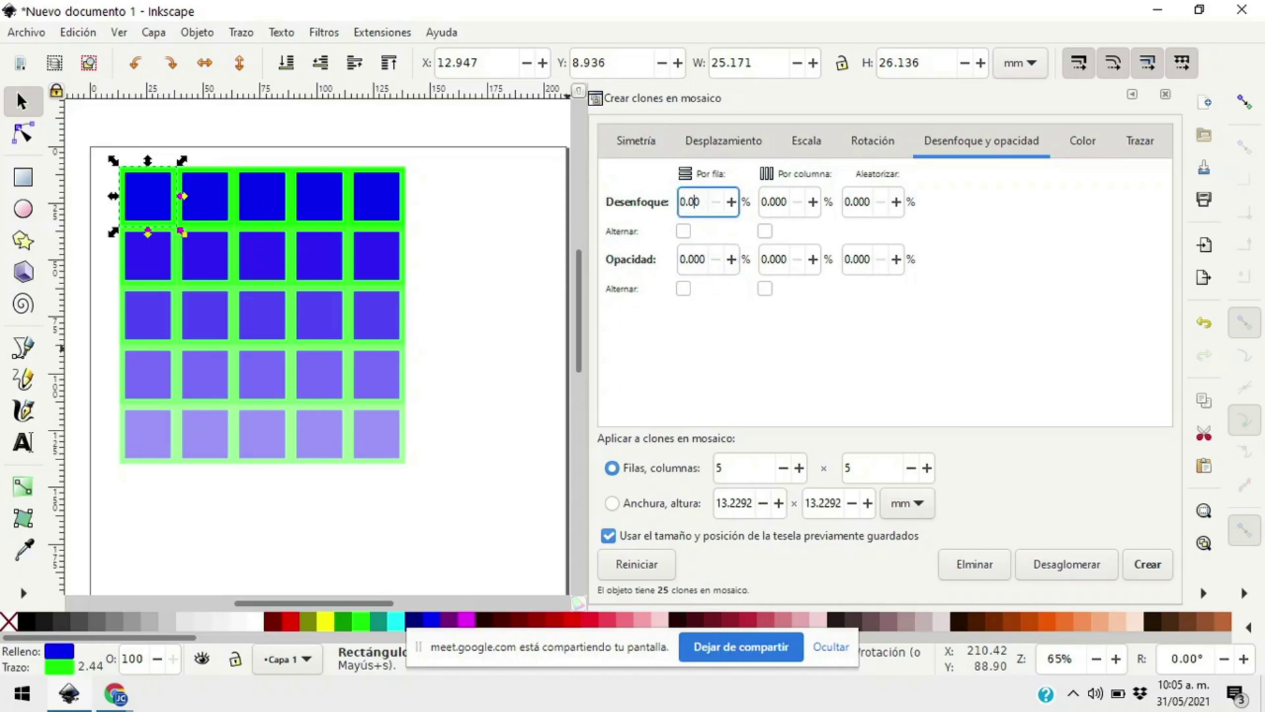
{"action": "type", "text": "1.2"}
{"action": "left_click", "coordinate": [1148, 565]}
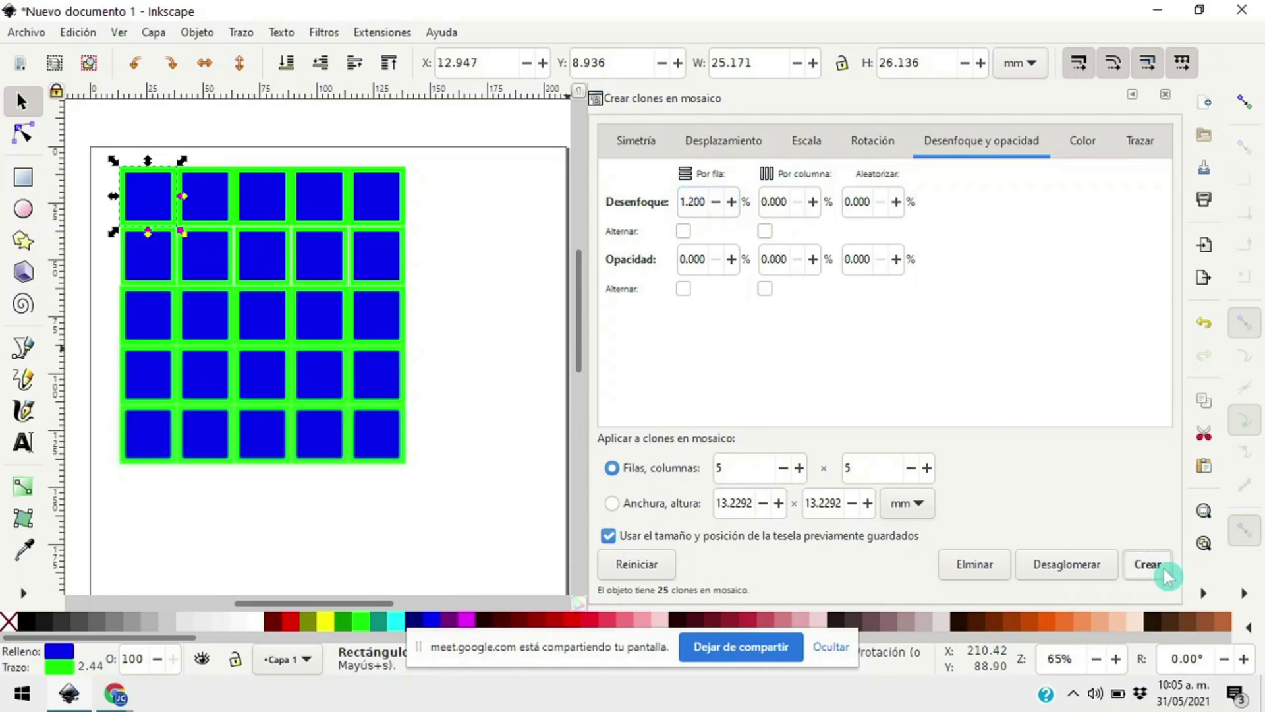
{"action": "left_click", "coordinate": [732, 202]}
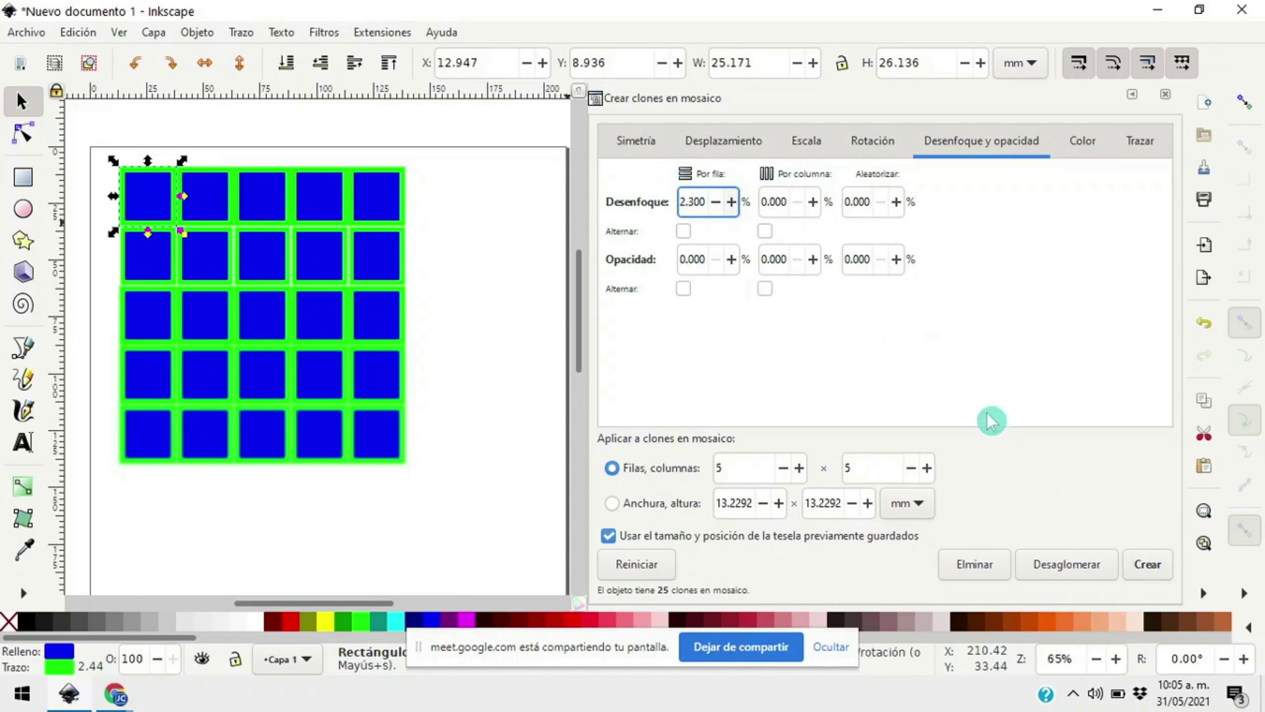
{"action": "left_click", "coordinate": [1163, 570]}
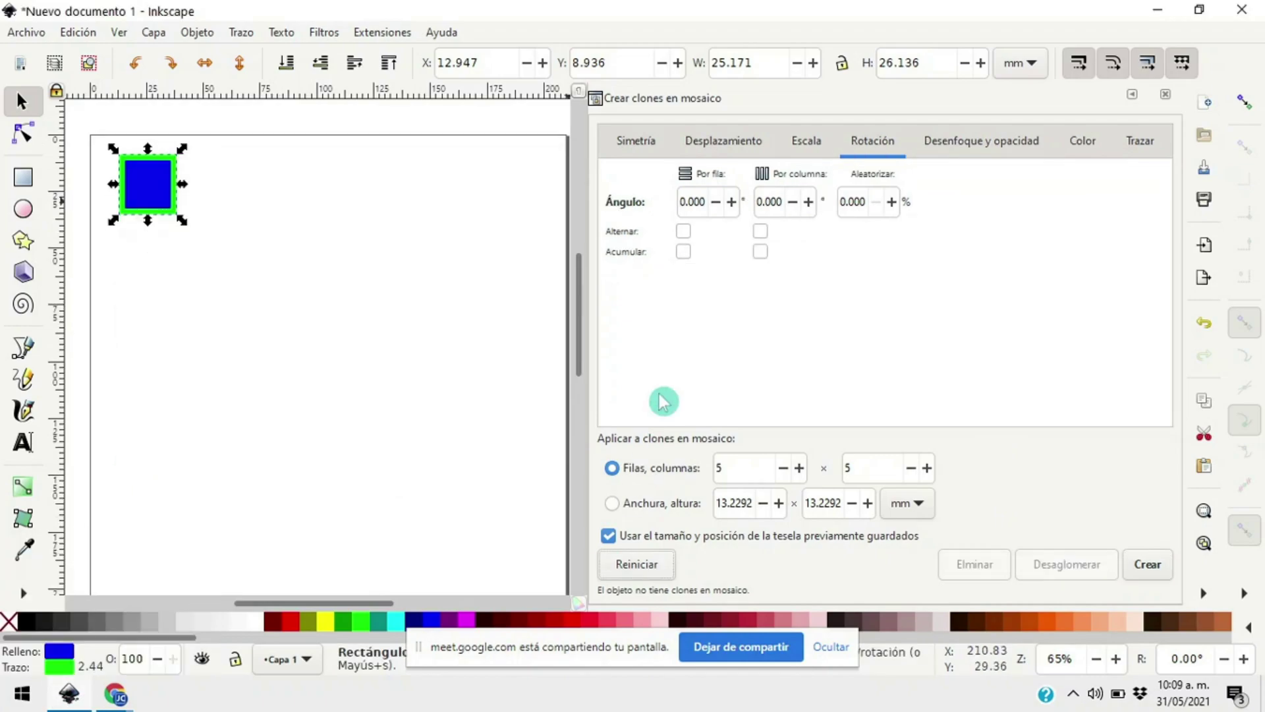
Set the clones' random blur to 5% and random opacity to 50%
{"action": "left_click", "coordinate": [705, 142]}
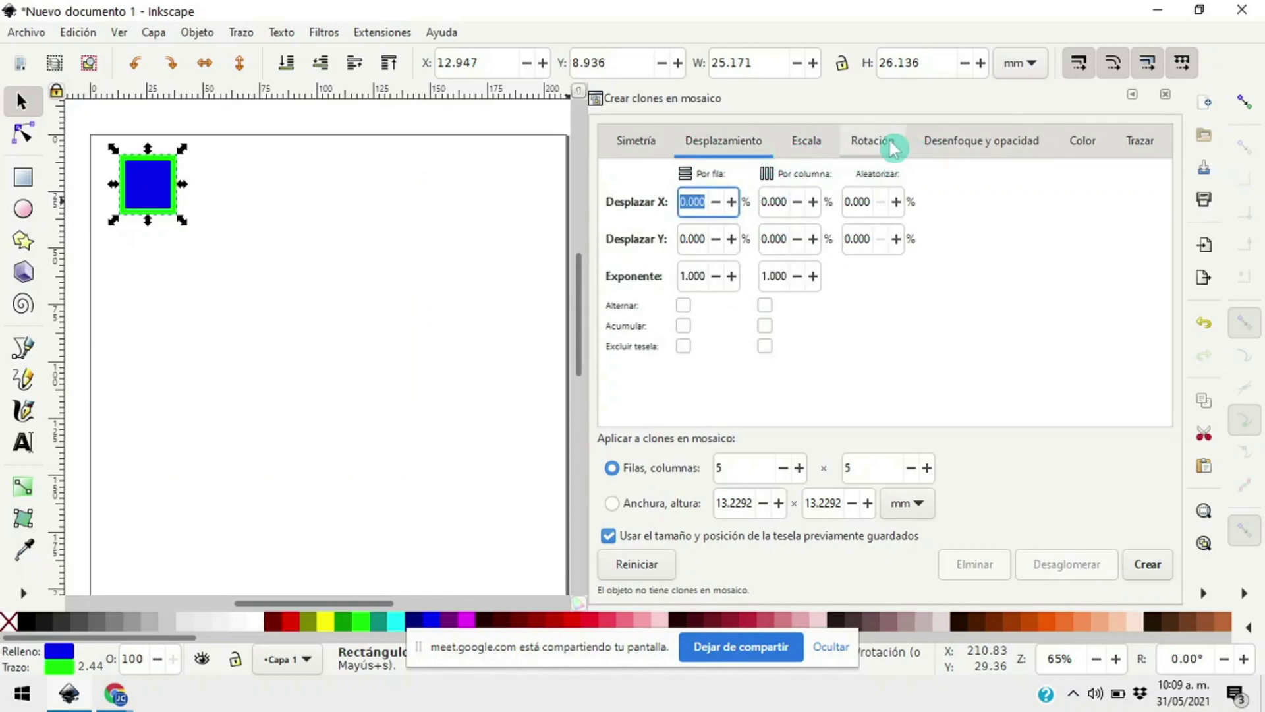
{"action": "left_click", "coordinate": [948, 149]}
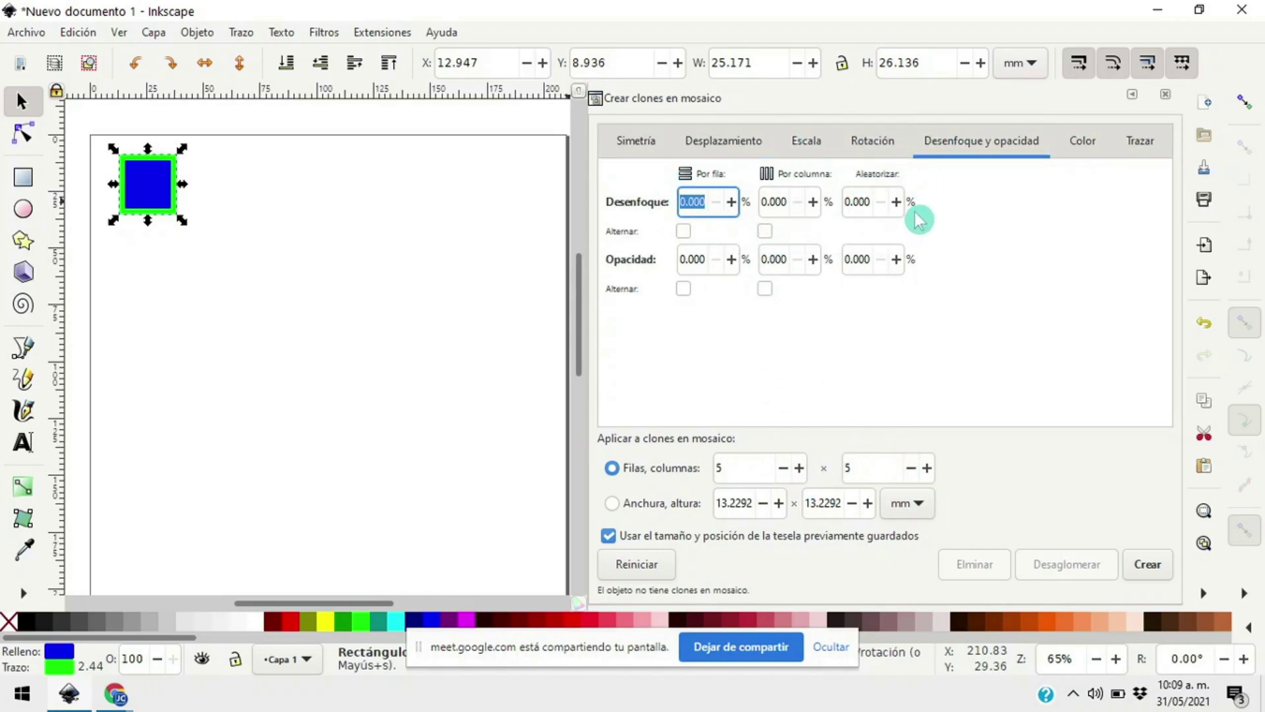
{"action": "left_click", "coordinate": [883, 207]}
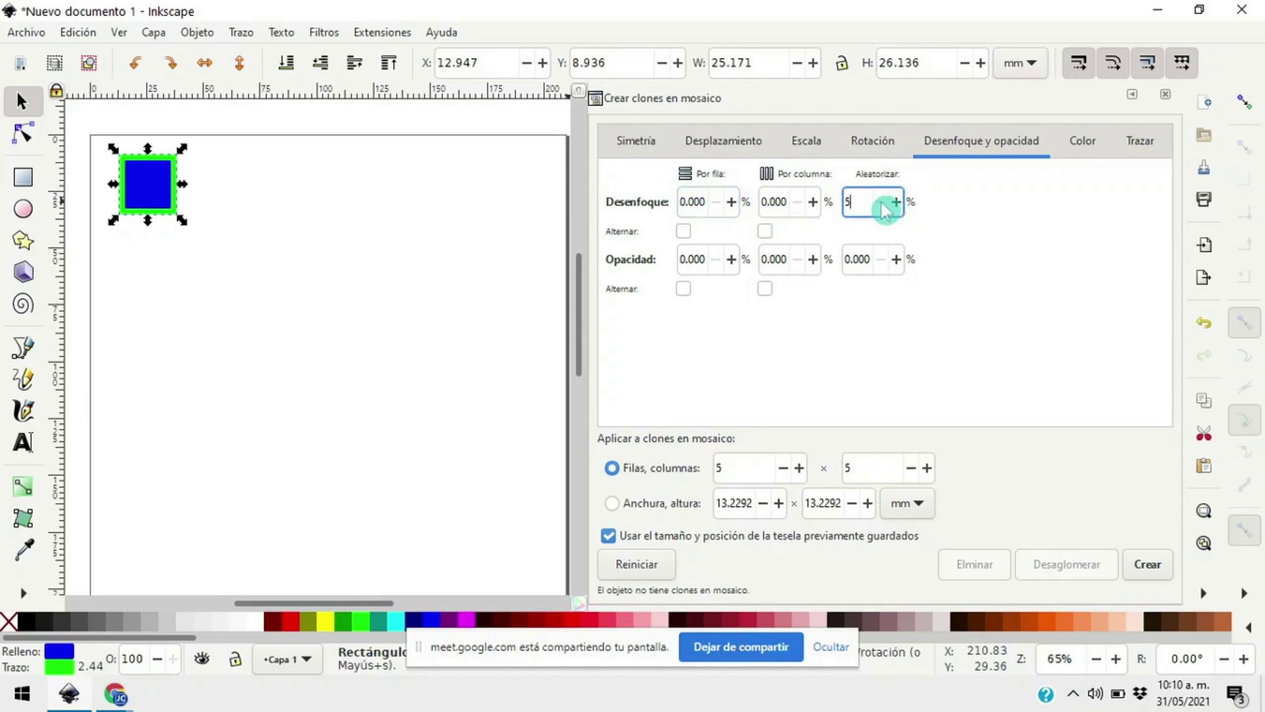
{"action": "type", "text": "5"}
{"action": "left_click", "coordinate": [879, 259]}
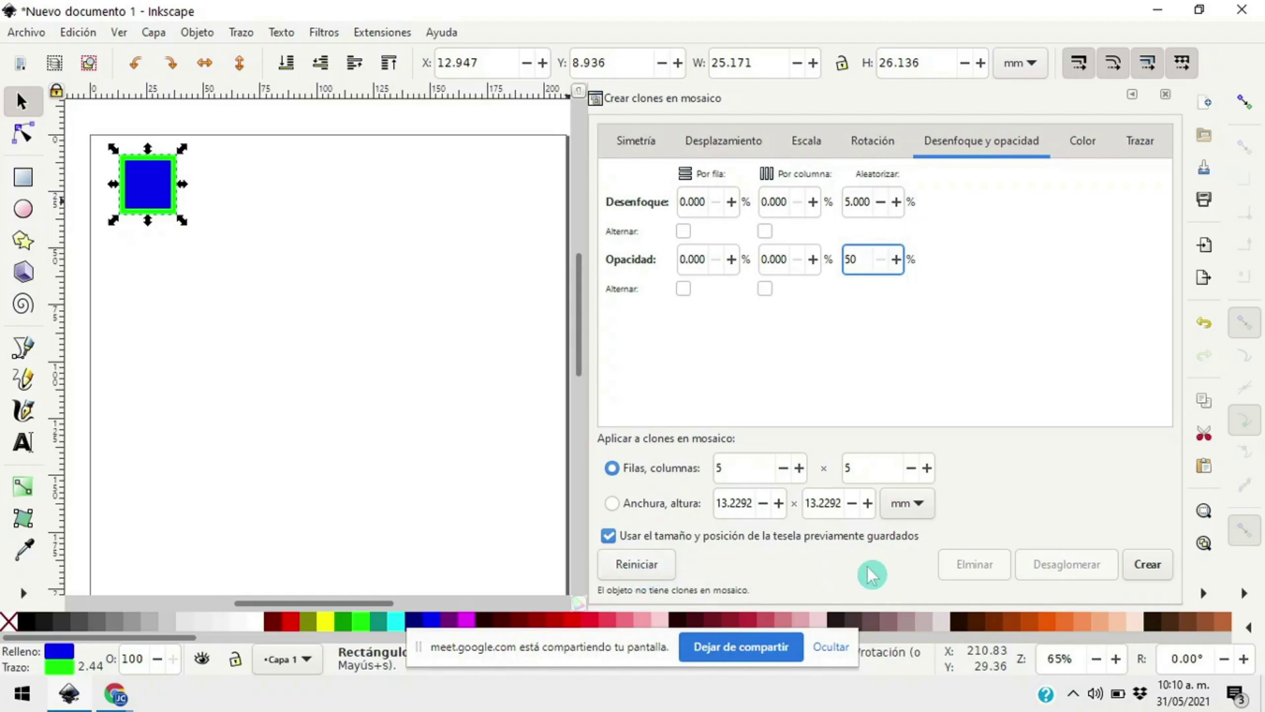
Set the grid to 10 rows by 10 columns and create the tiled clones from the blue square
{"action": "left_click", "coordinate": [799, 467]}
{"action": "left_click_drag", "start_coordinate": [754, 465], "coordinate": [676, 467]}
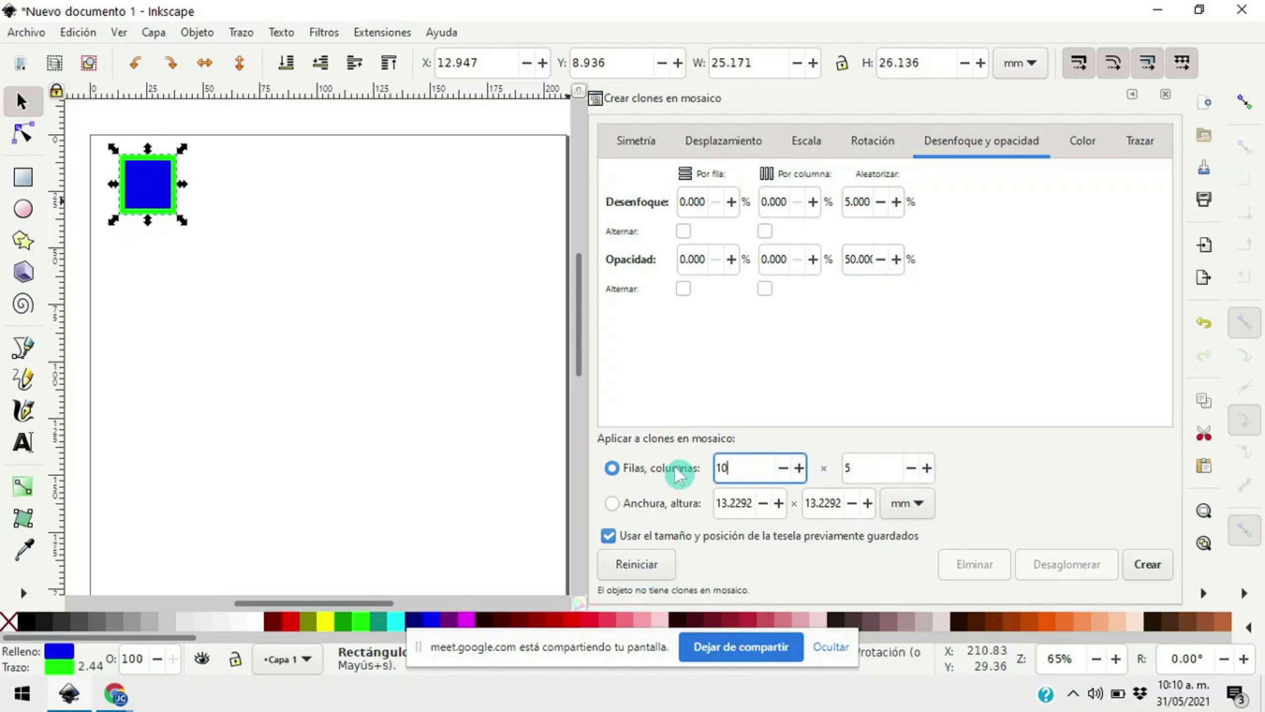
{"action": "left_click_drag", "start_coordinate": [872, 463], "coordinate": [780, 469]}
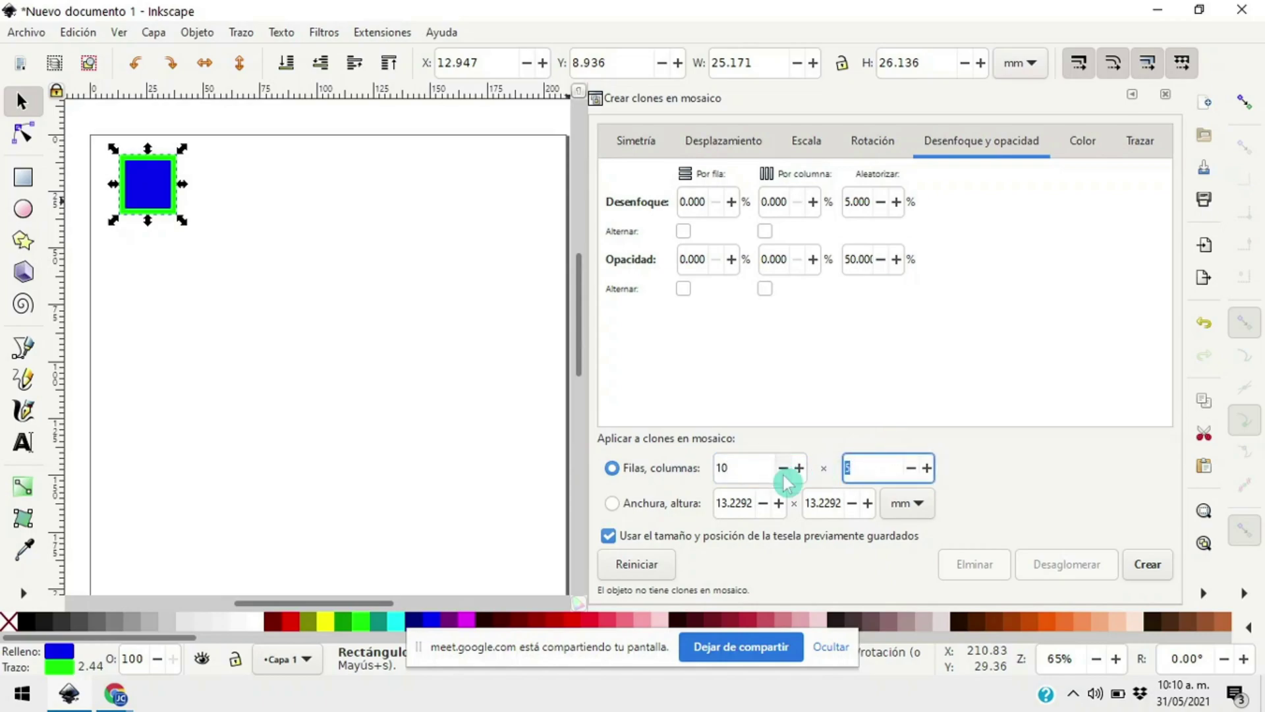
{"action": "left_click", "coordinate": [1147, 564]}
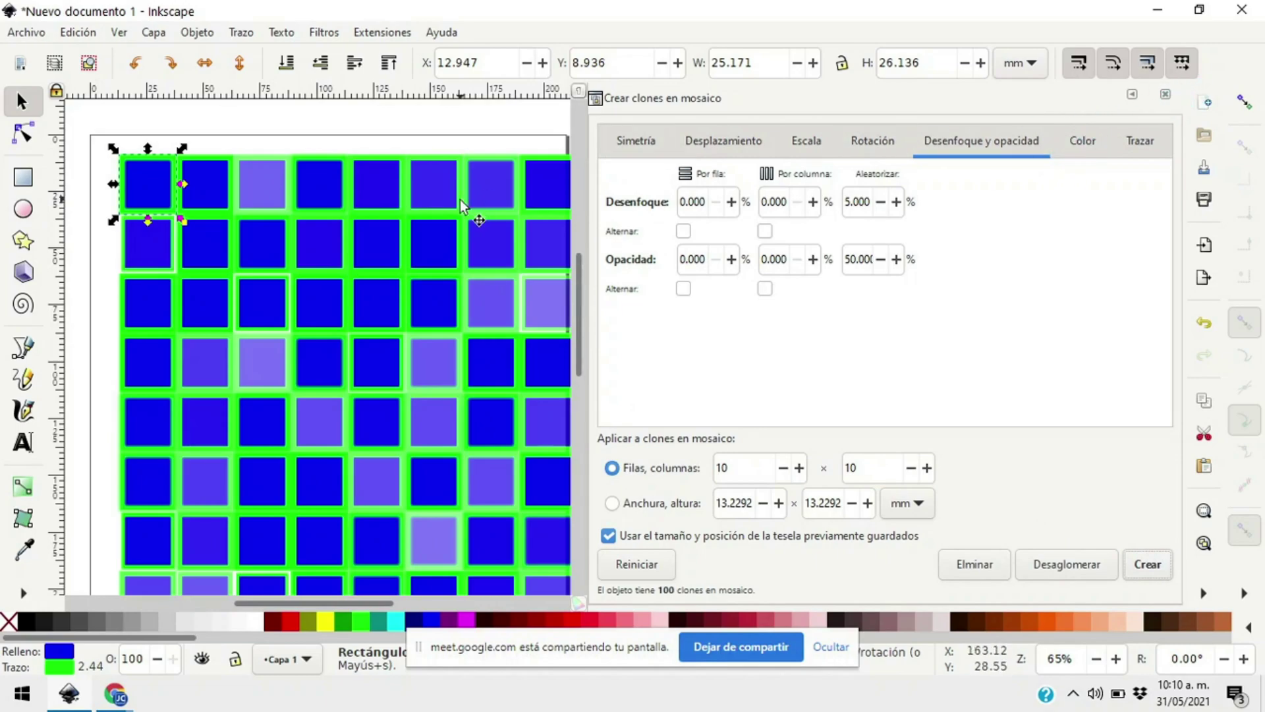
{"action": "scroll", "coordinate": [461, 207], "scroll_direction": "down", "scroll_amount": 2}
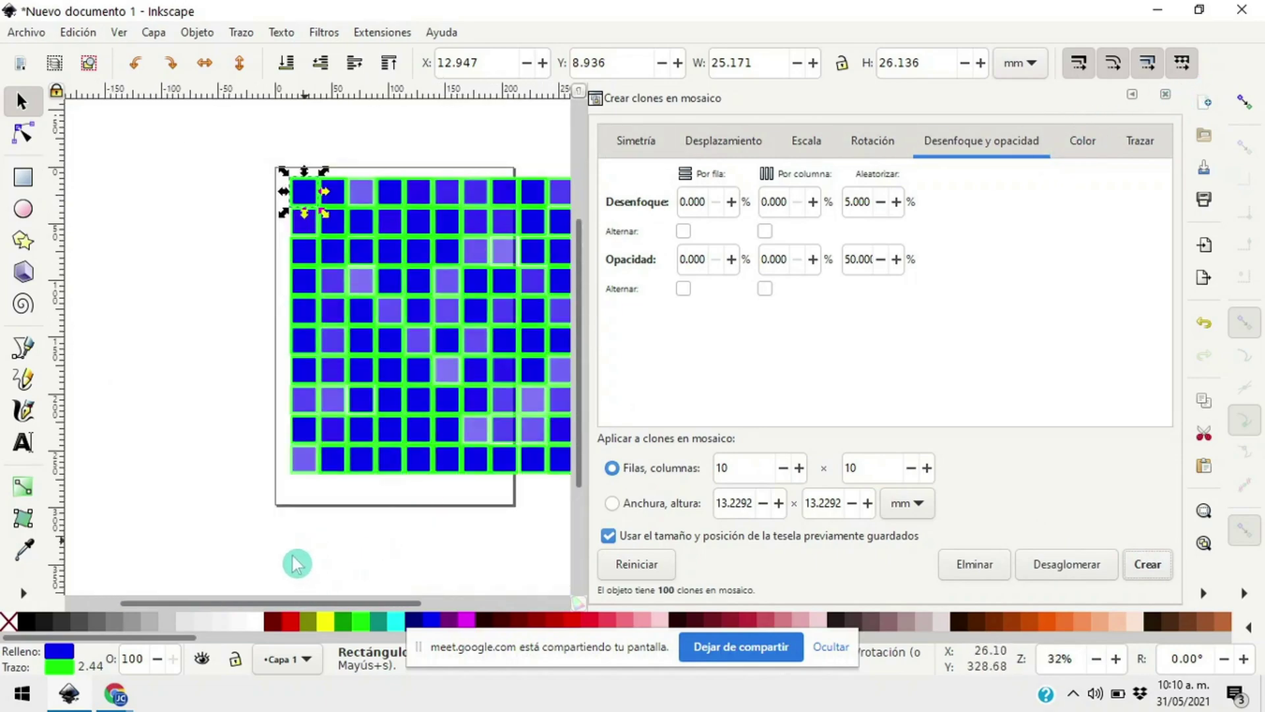
{"action": "left_click_drag", "start_coordinate": [290, 602], "coordinate": [364, 602]}
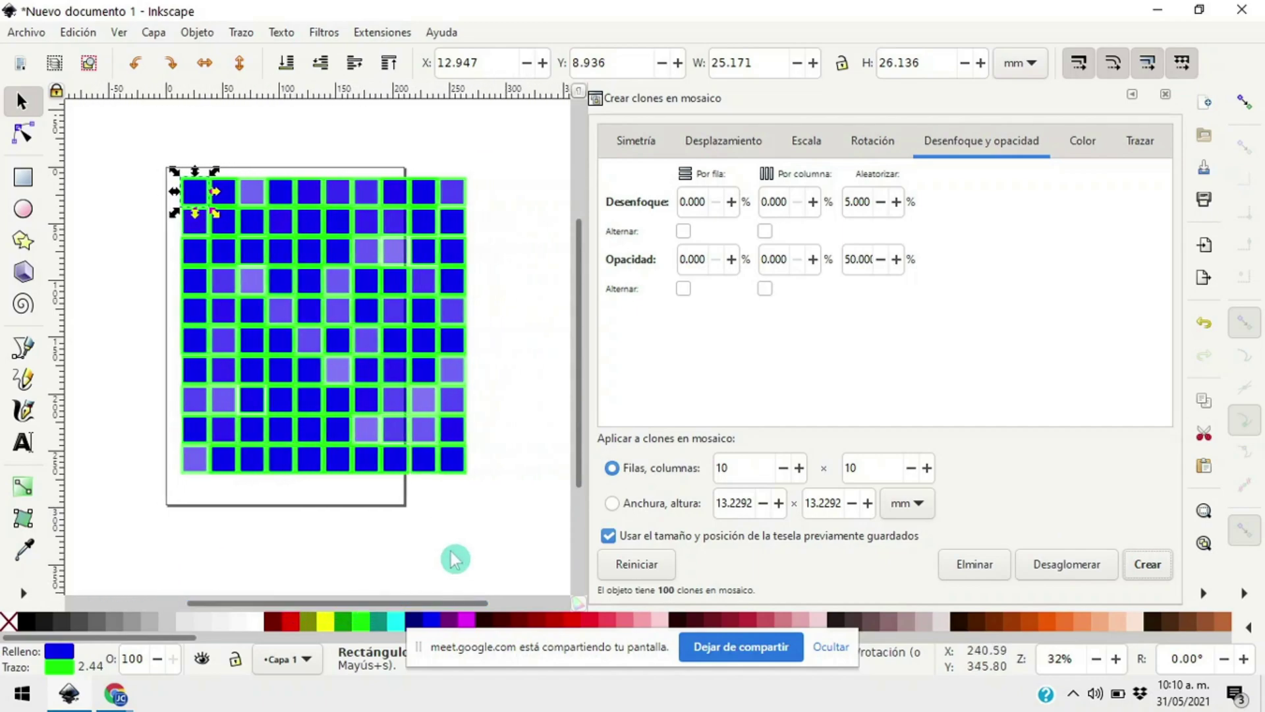